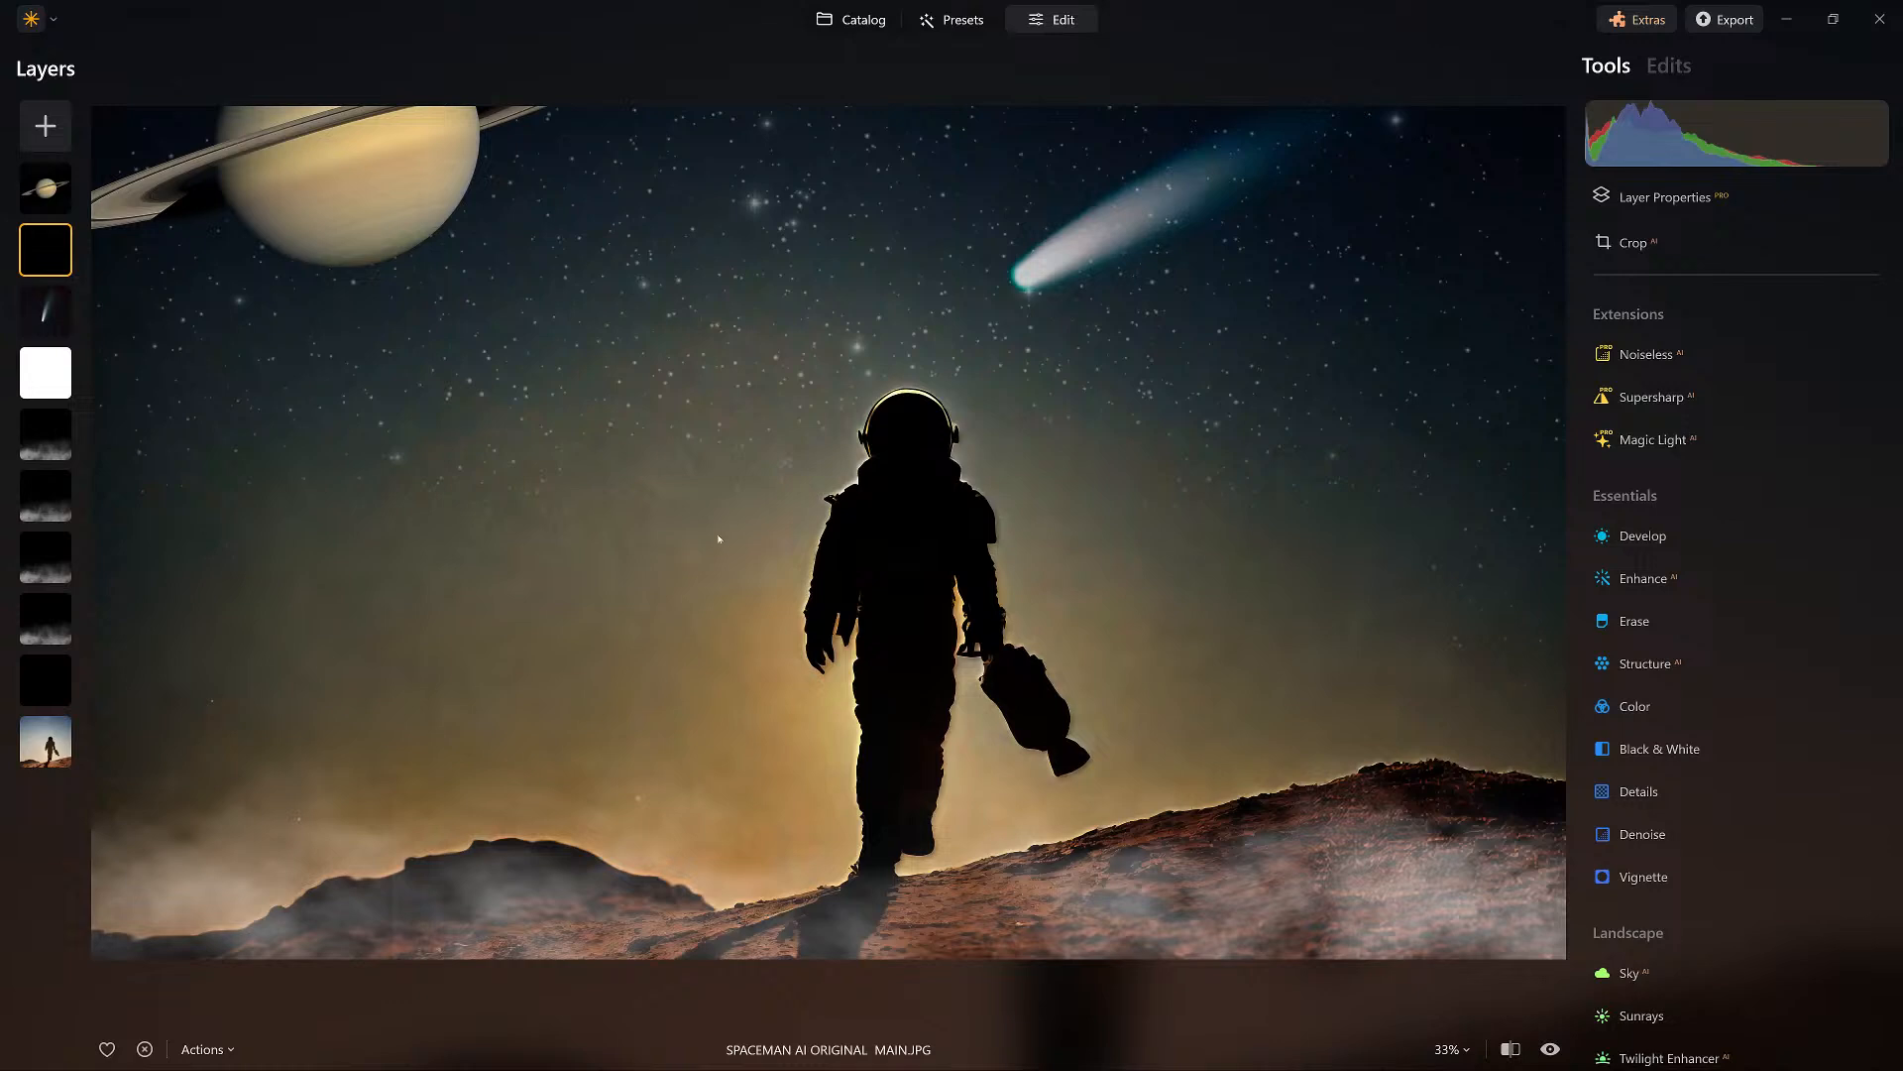
Compare the finished spaceman composite with its original photo and view its list of applied edits.
key(backslash)
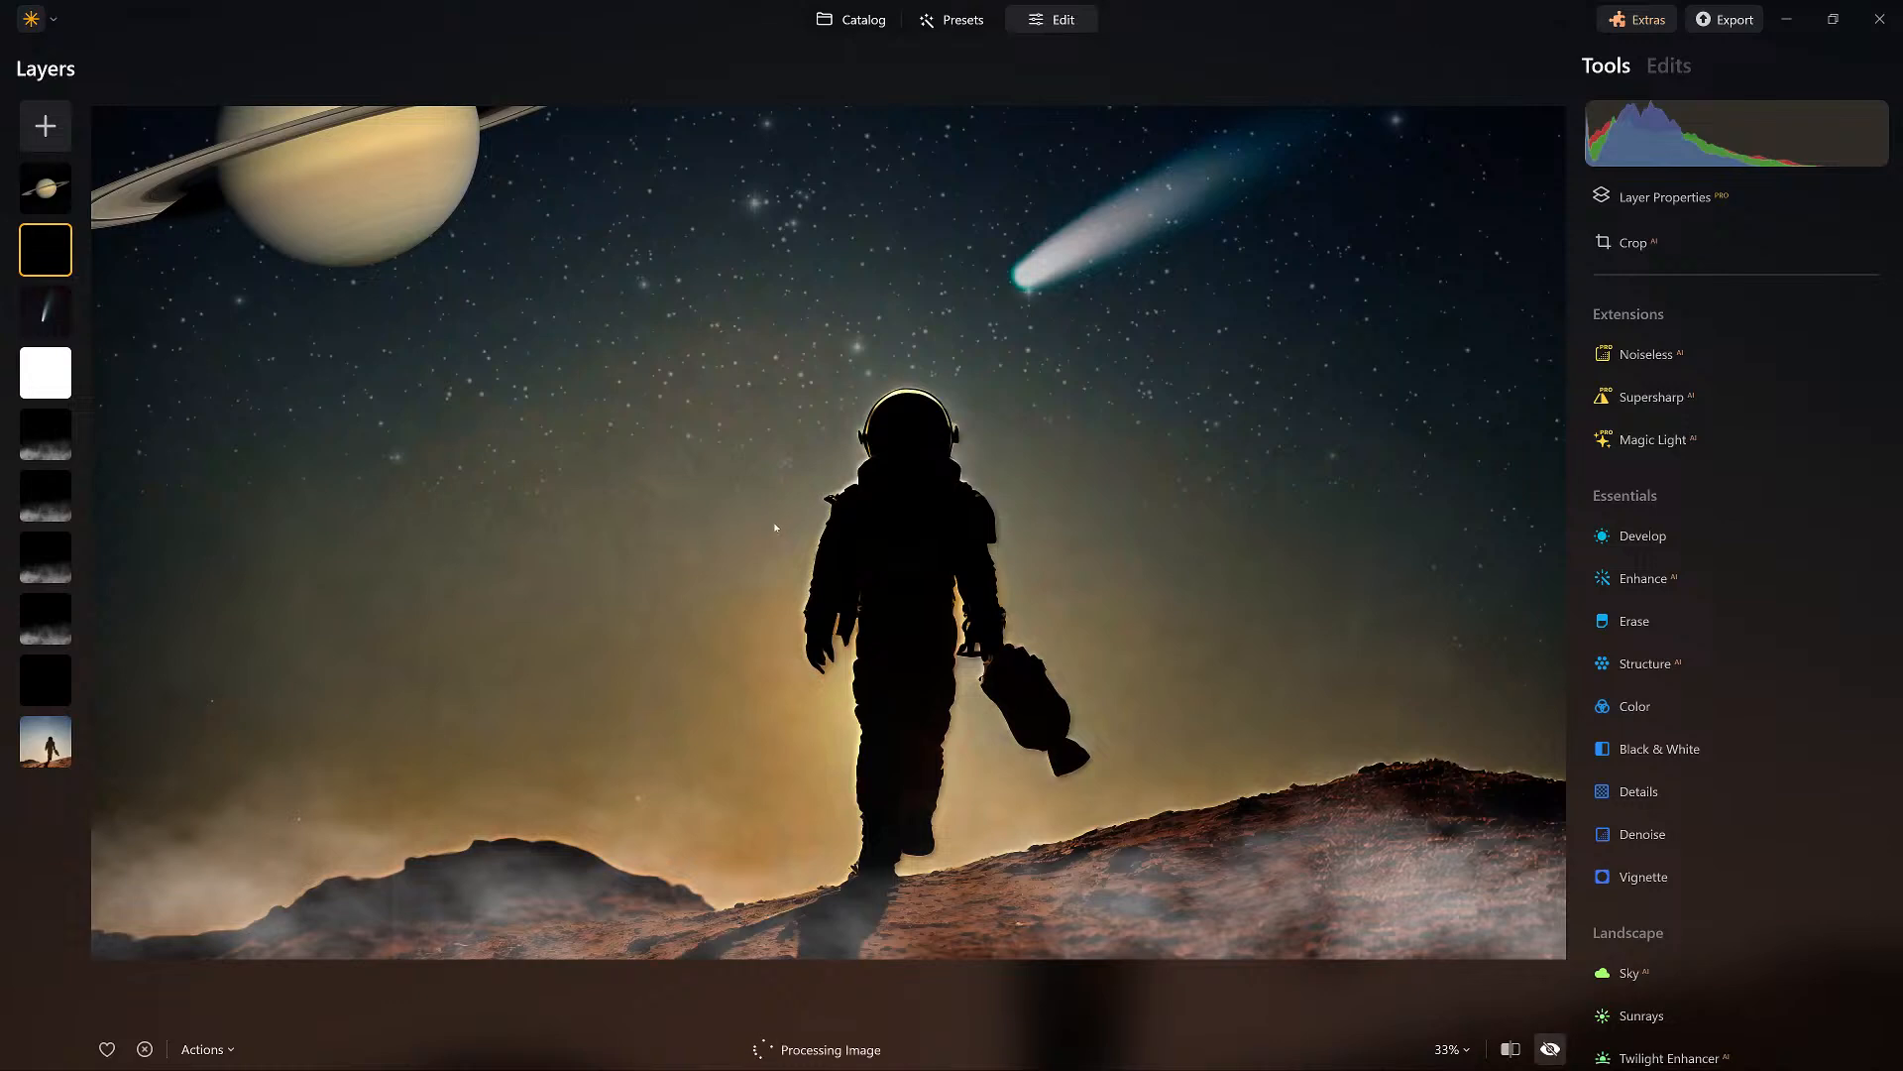
click(1550, 1049)
click(1669, 67)
From the catalog's Overlays album, view the uncropped composite SPACEMAN AI ORIGINAL.JPG with the full Saturn and open it for editing.
key(g)
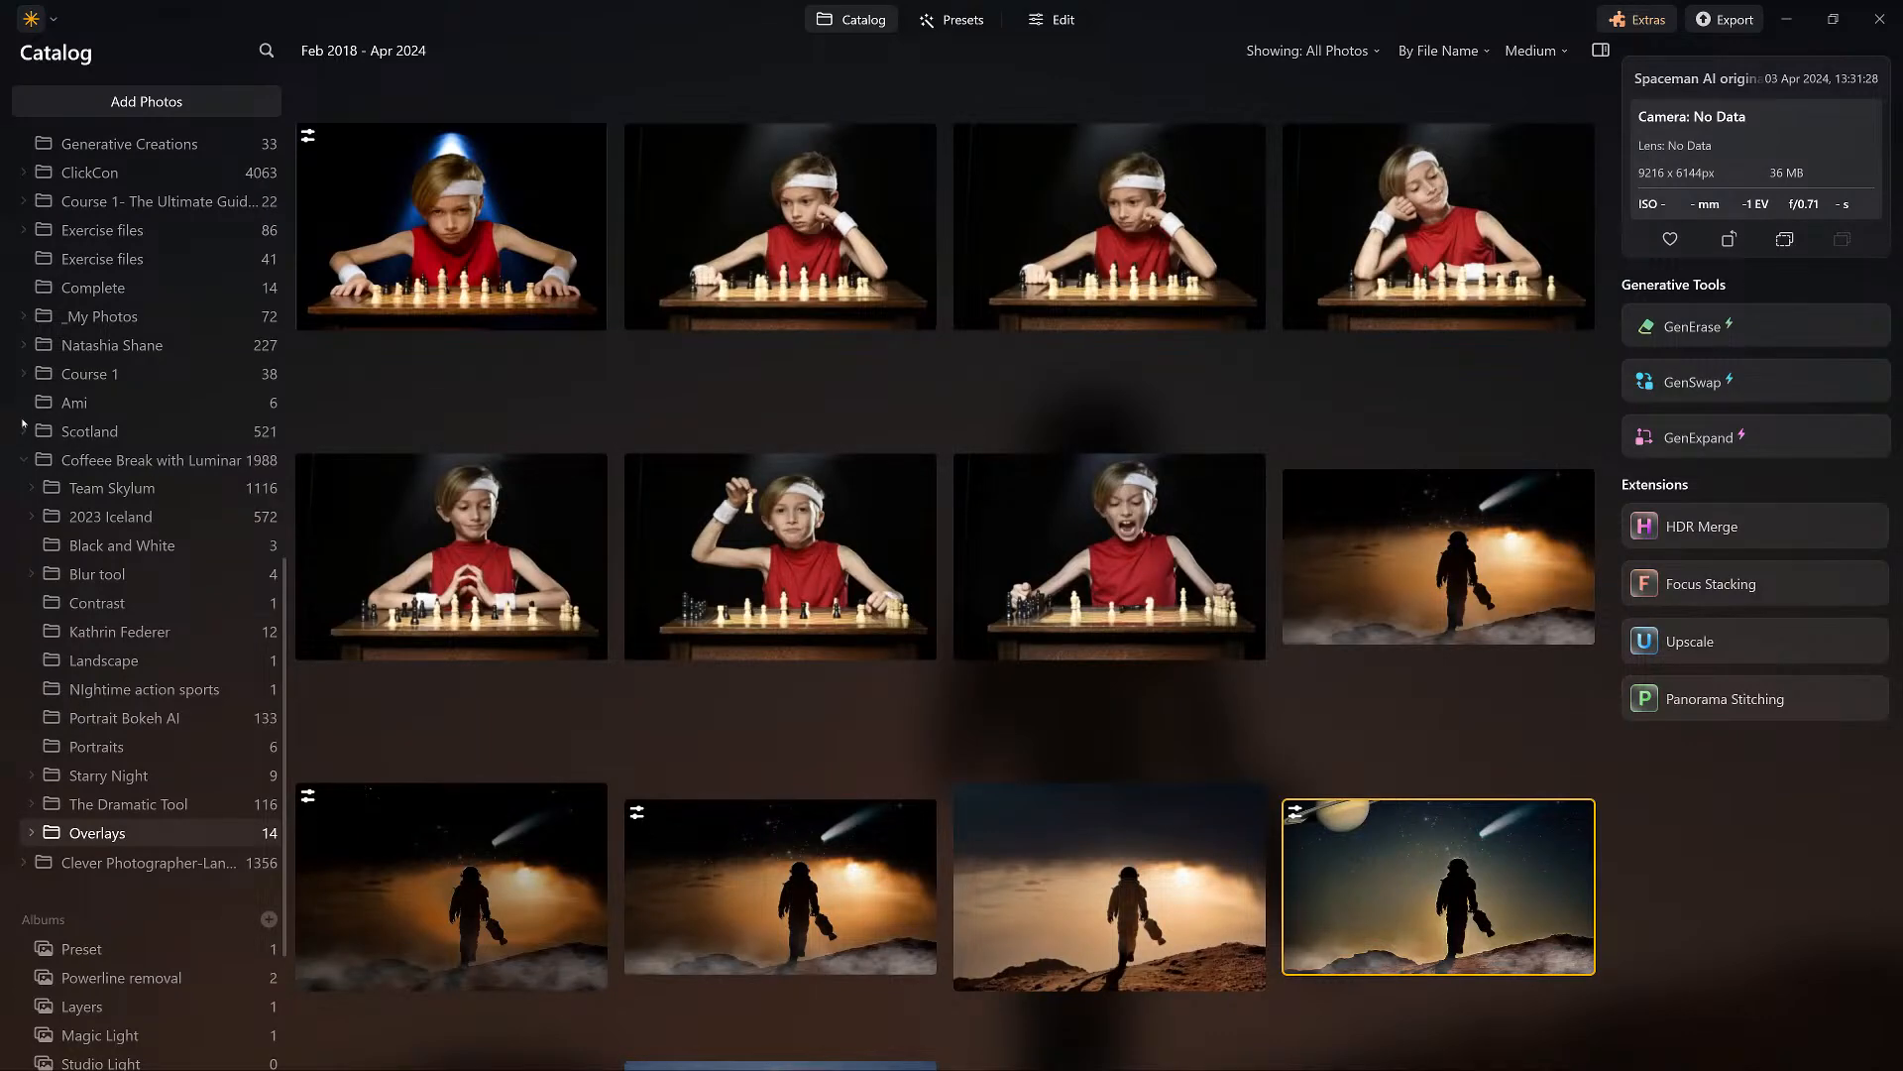
scroll(30, 436, down, 3)
click(77, 1025)
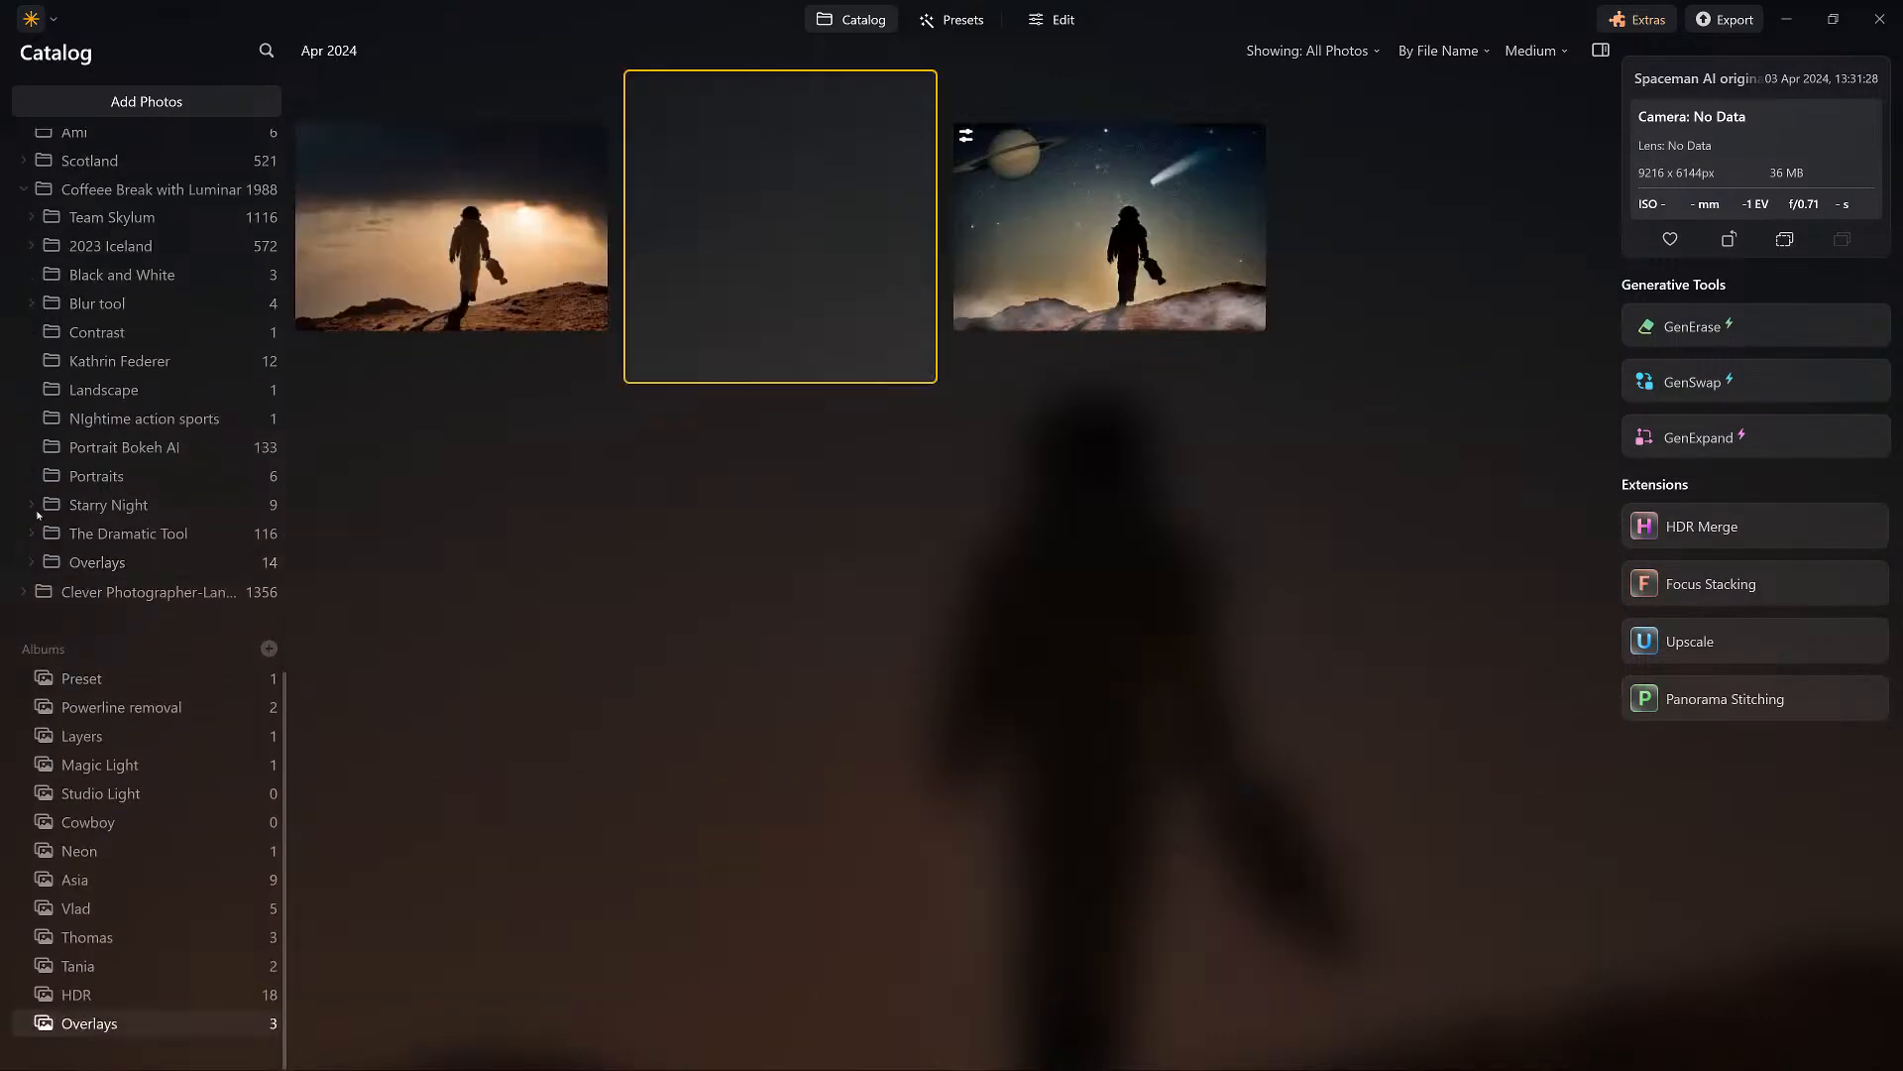
key(Right)
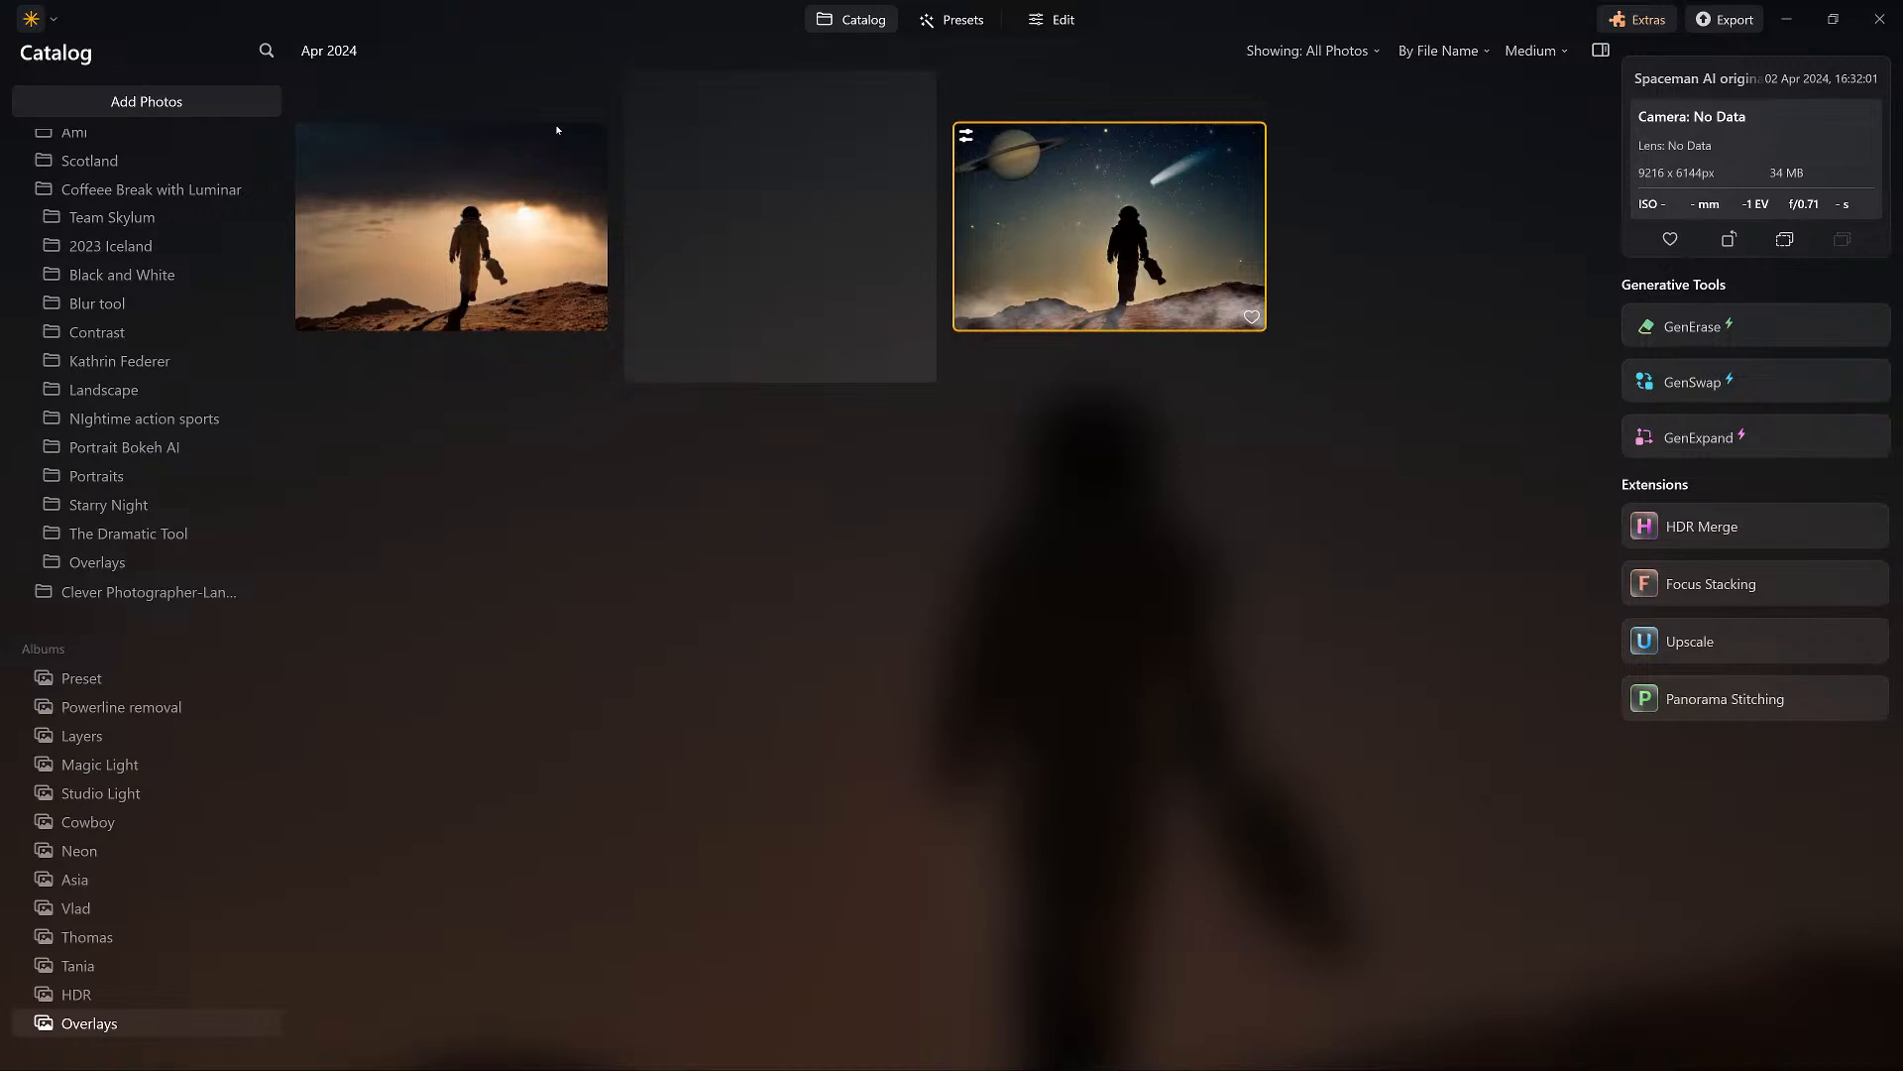
key(Return)
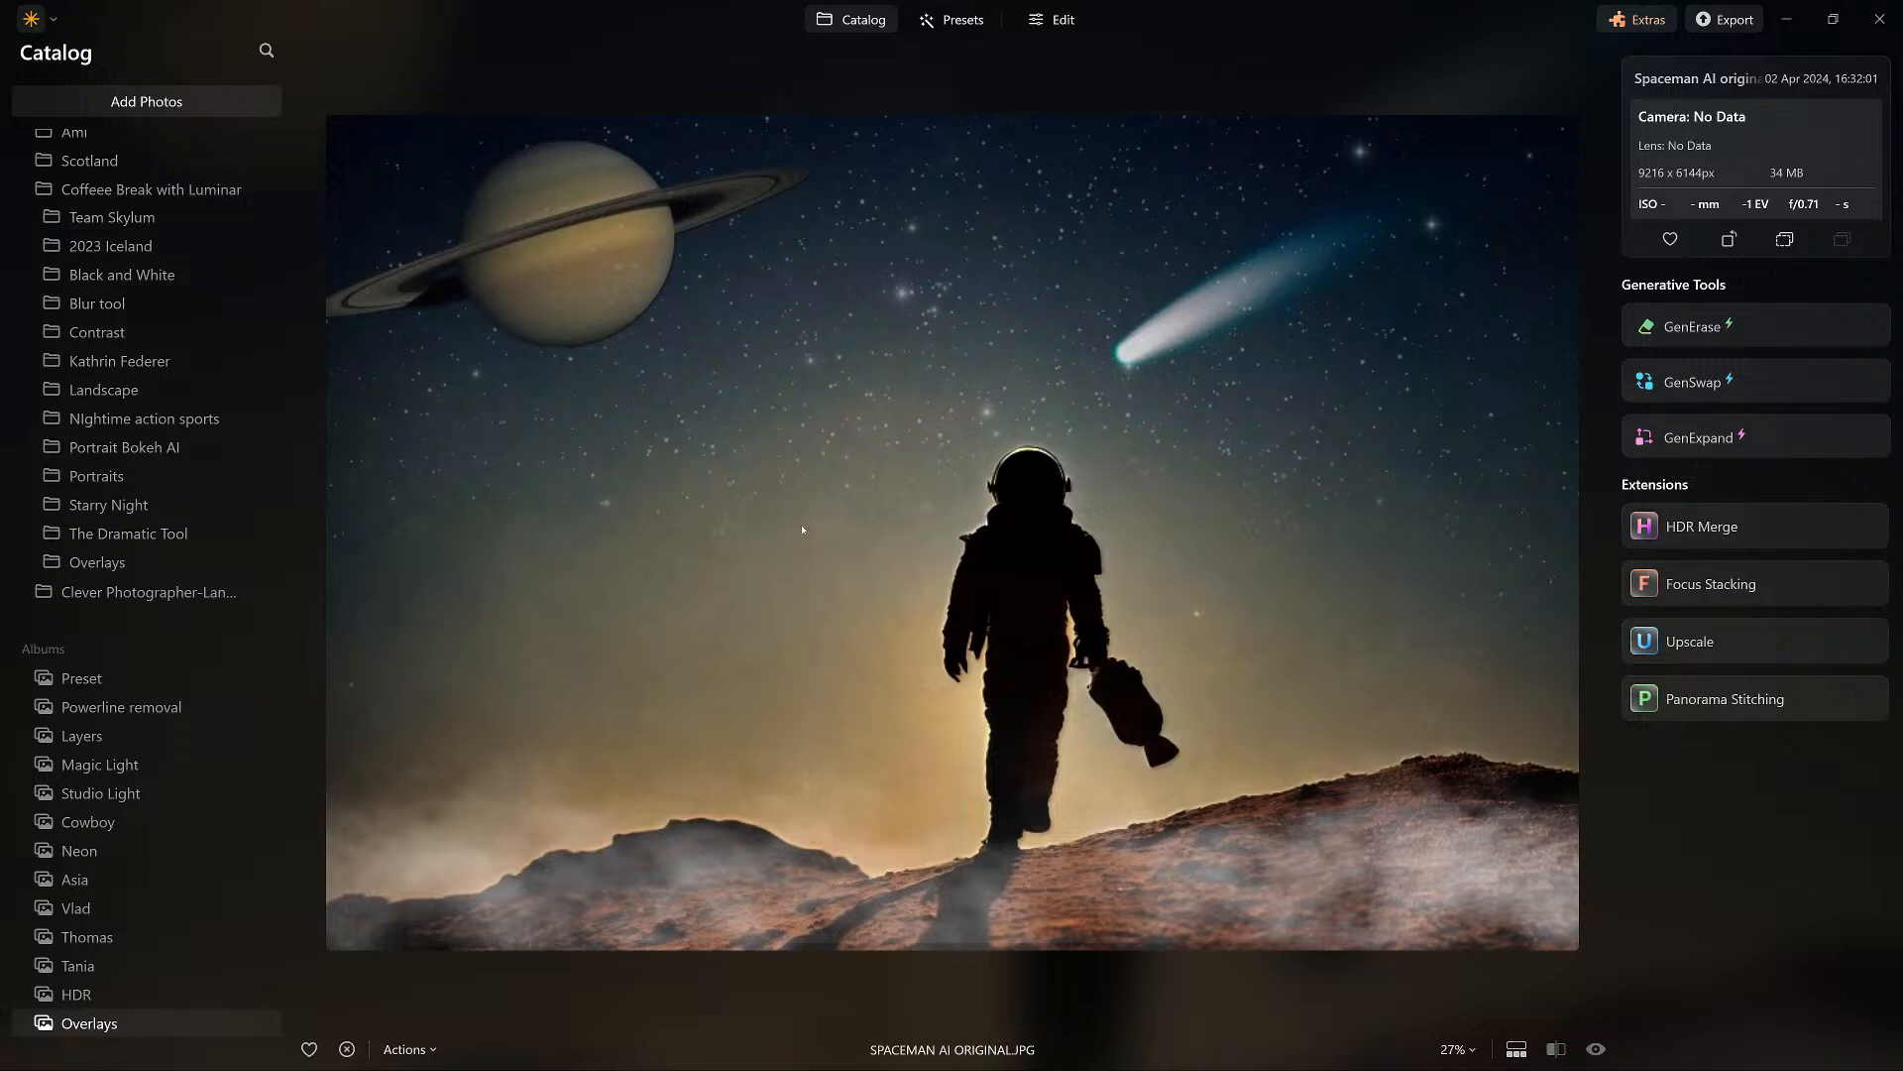
click(1735, 21)
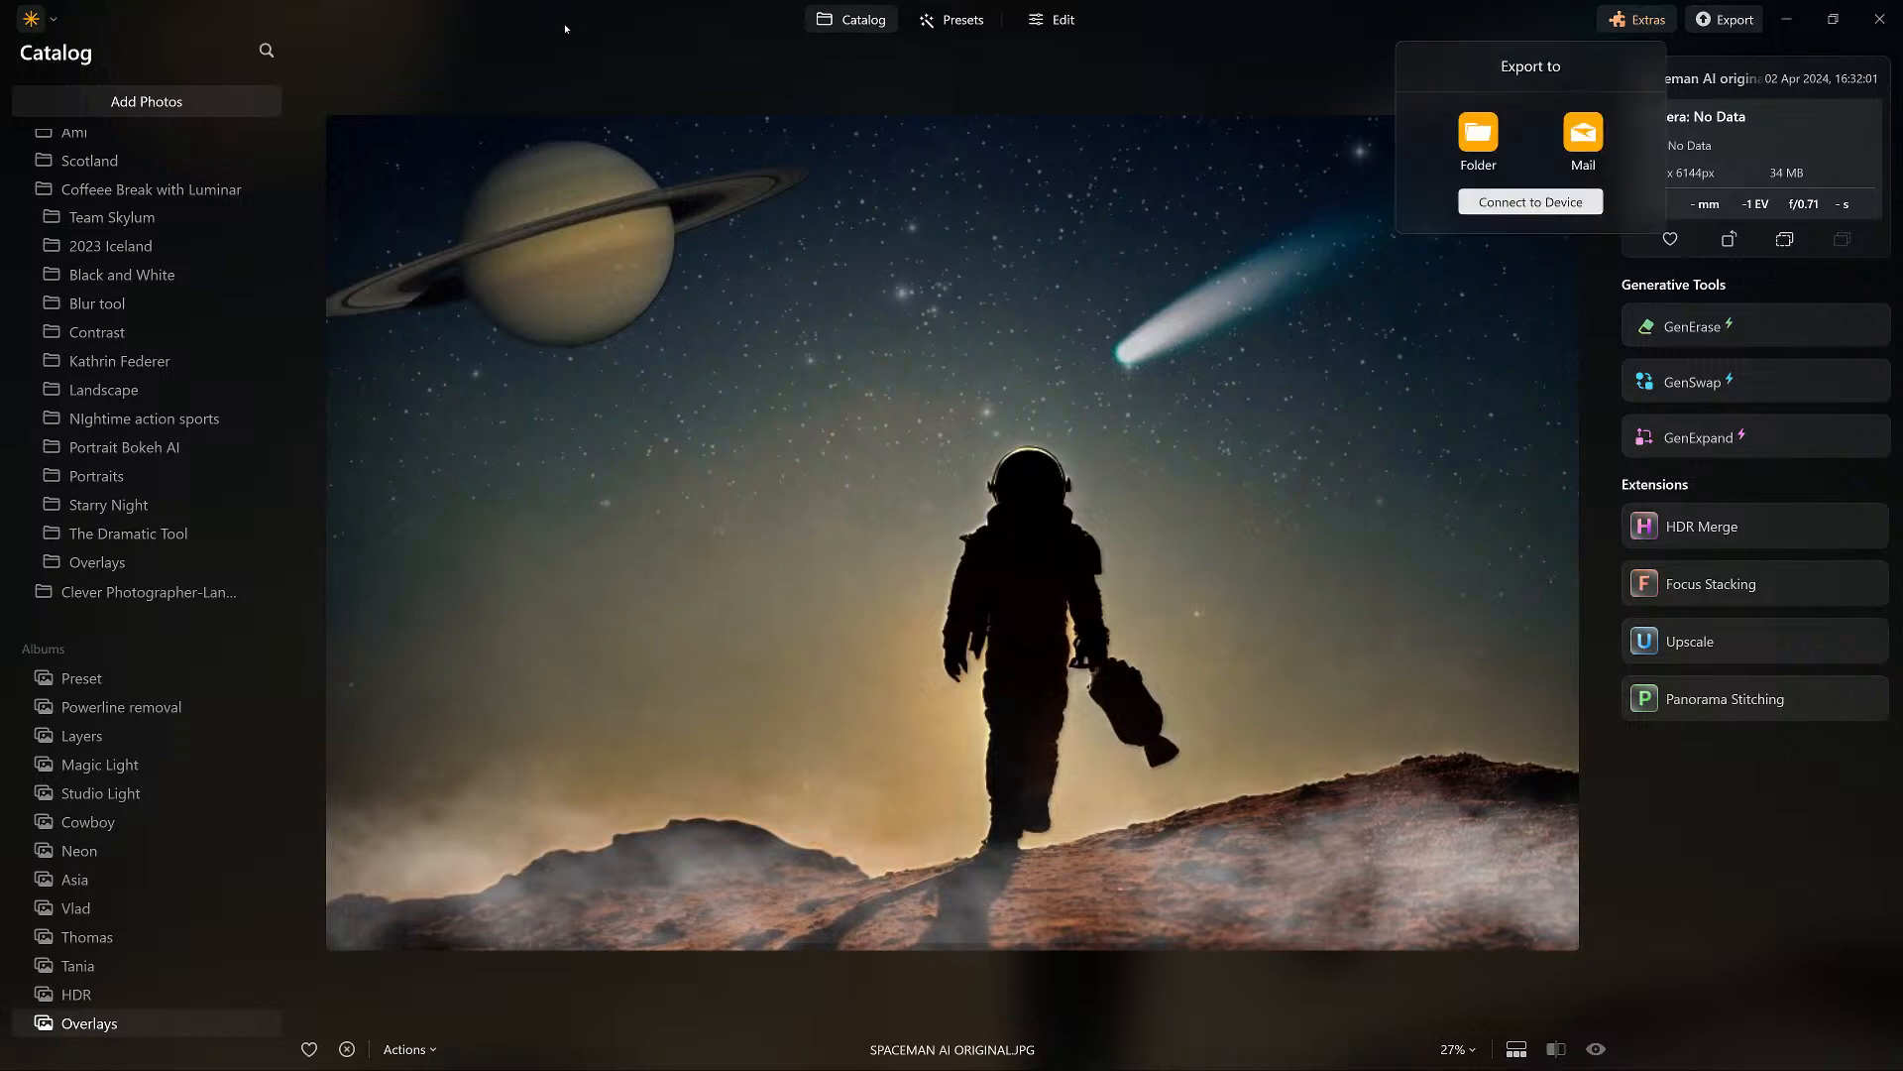
click(1055, 21)
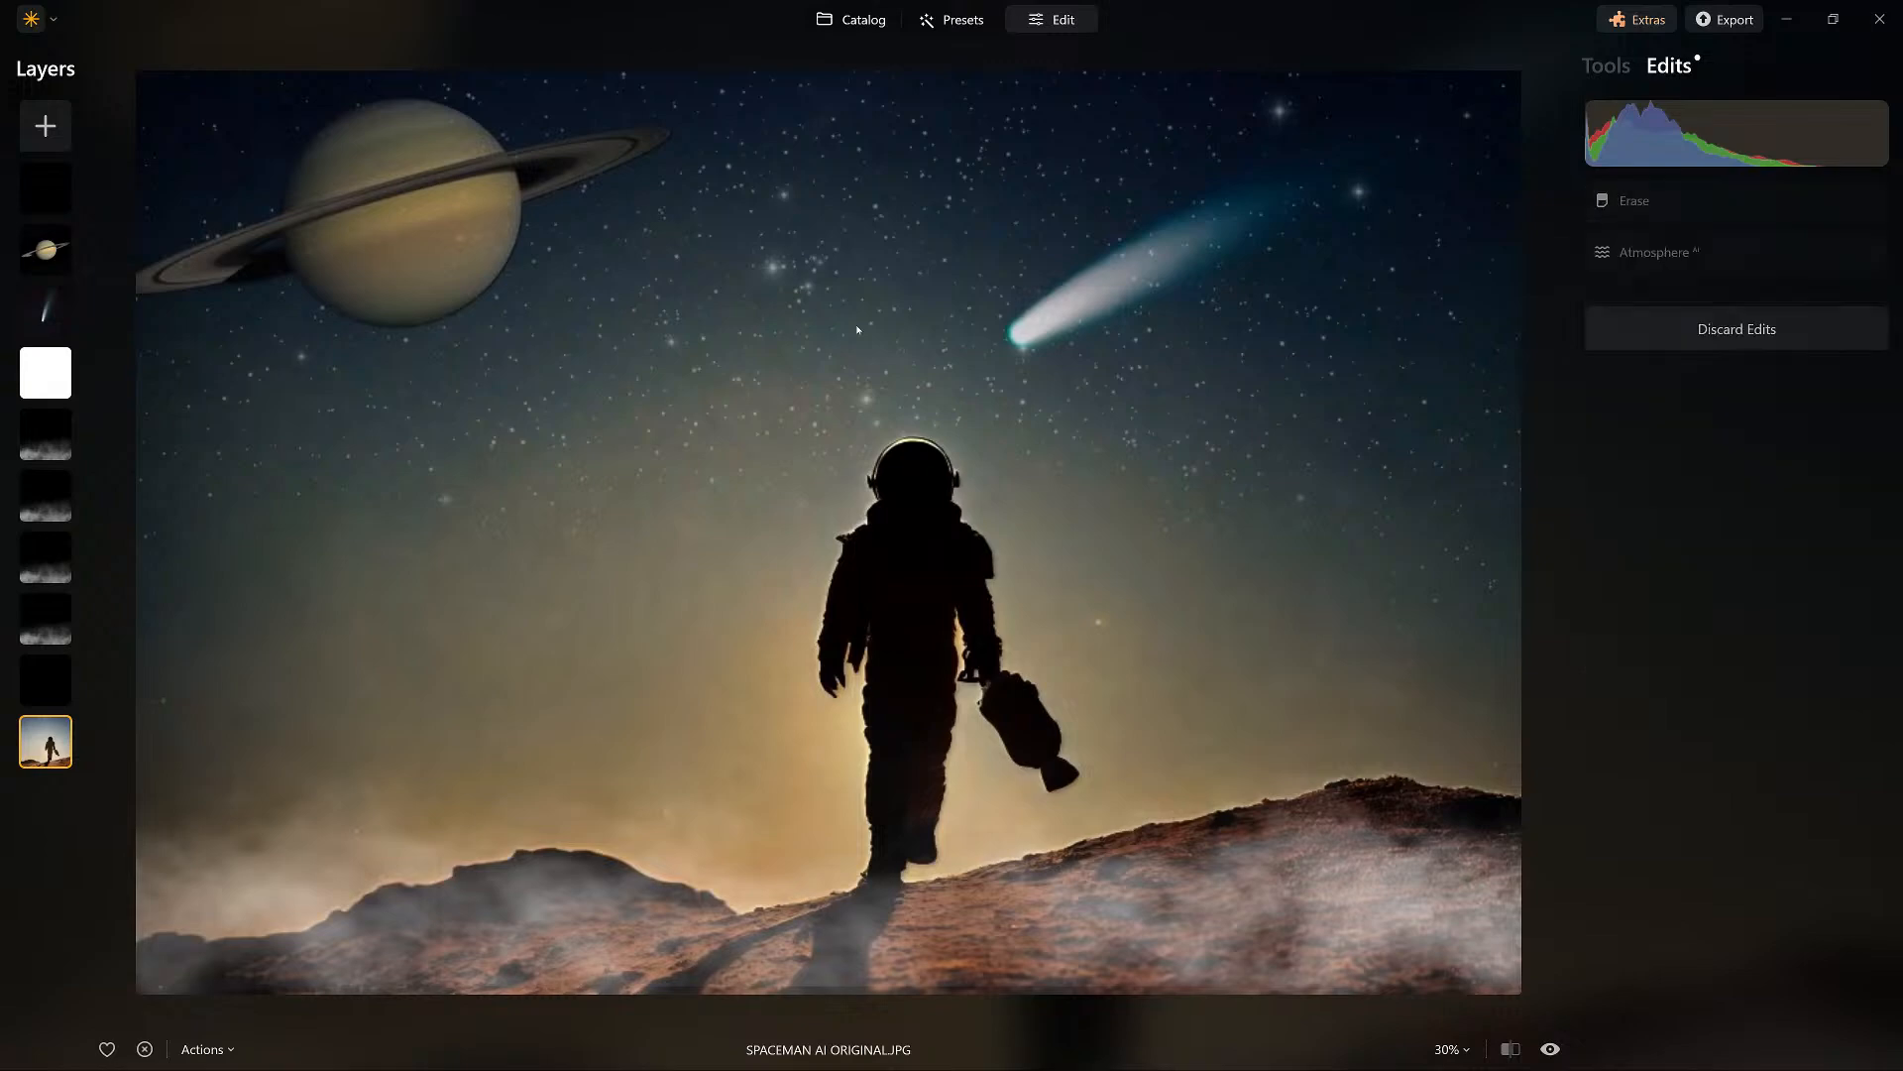
Return to the catalog and open the cropped composite SPACEMAN AI ORIGINAL MAIN.JPG for editing.
click(851, 20)
click(780, 218)
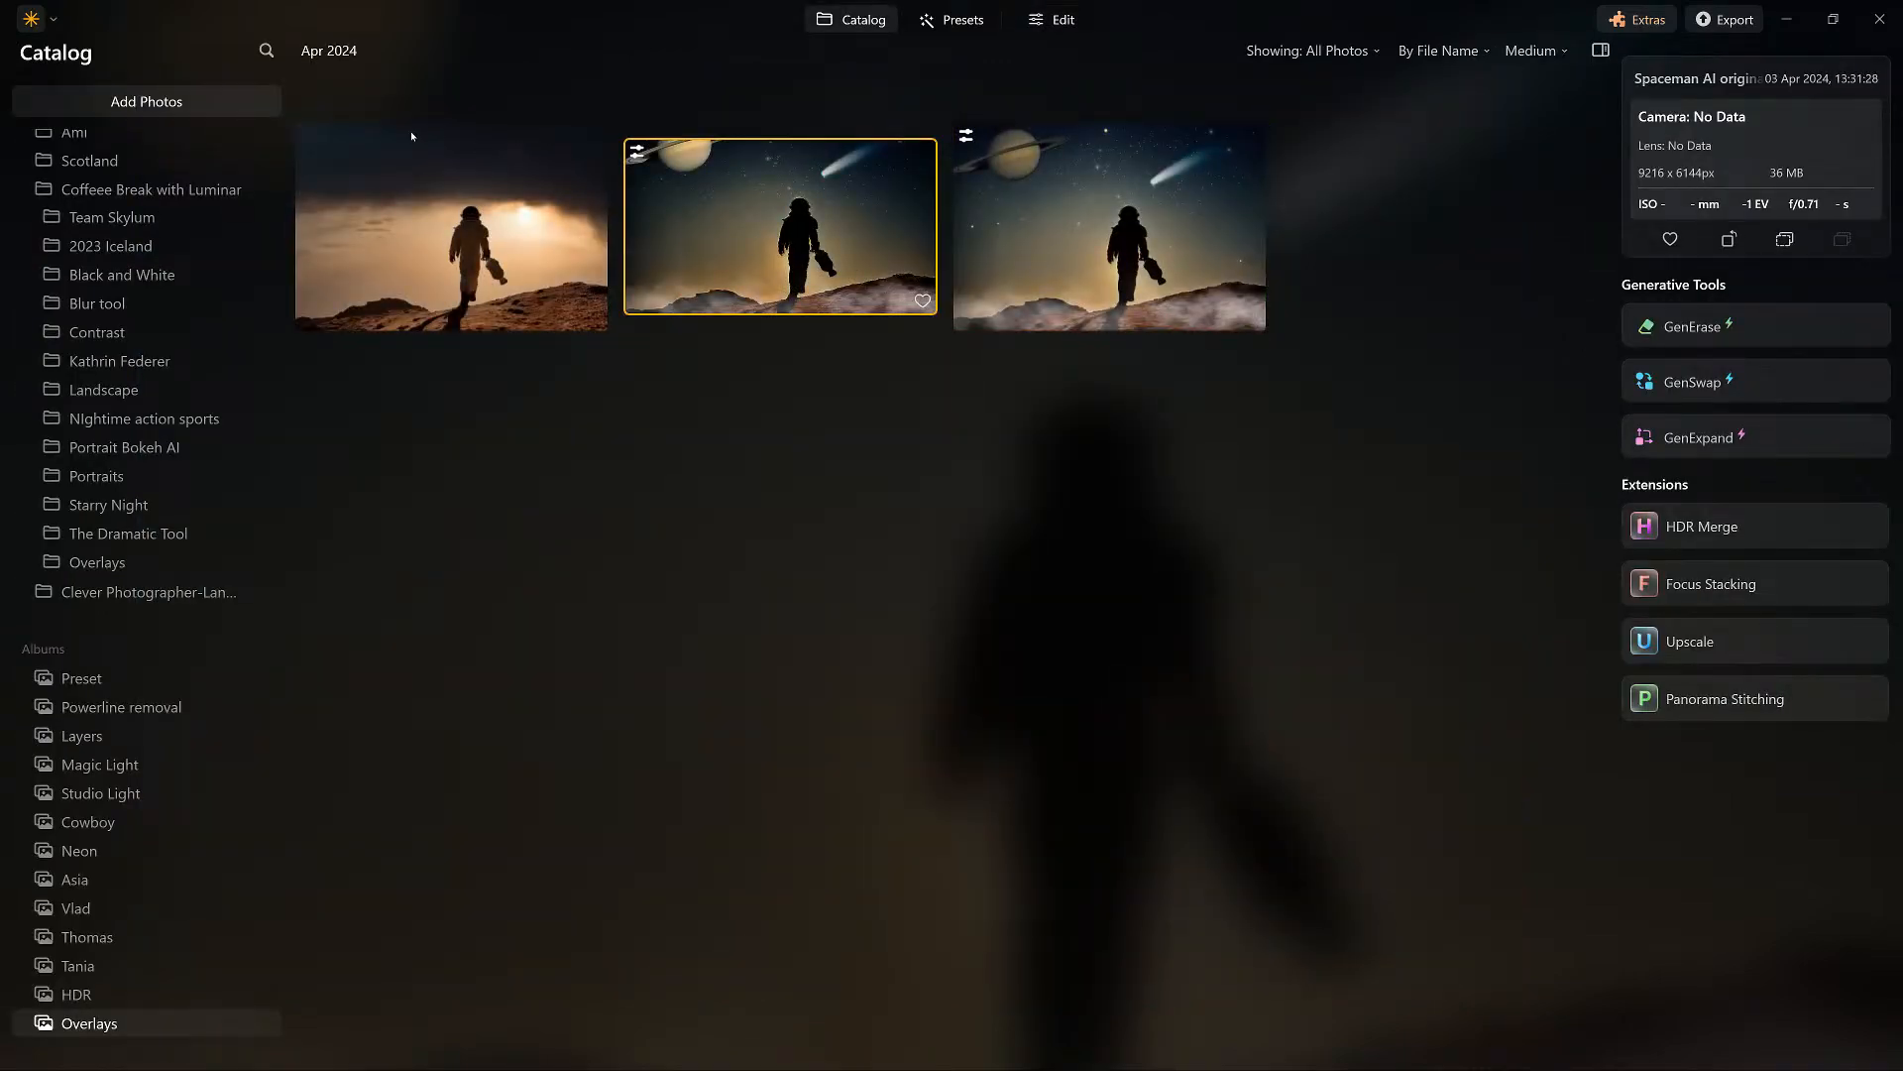
key(Return)
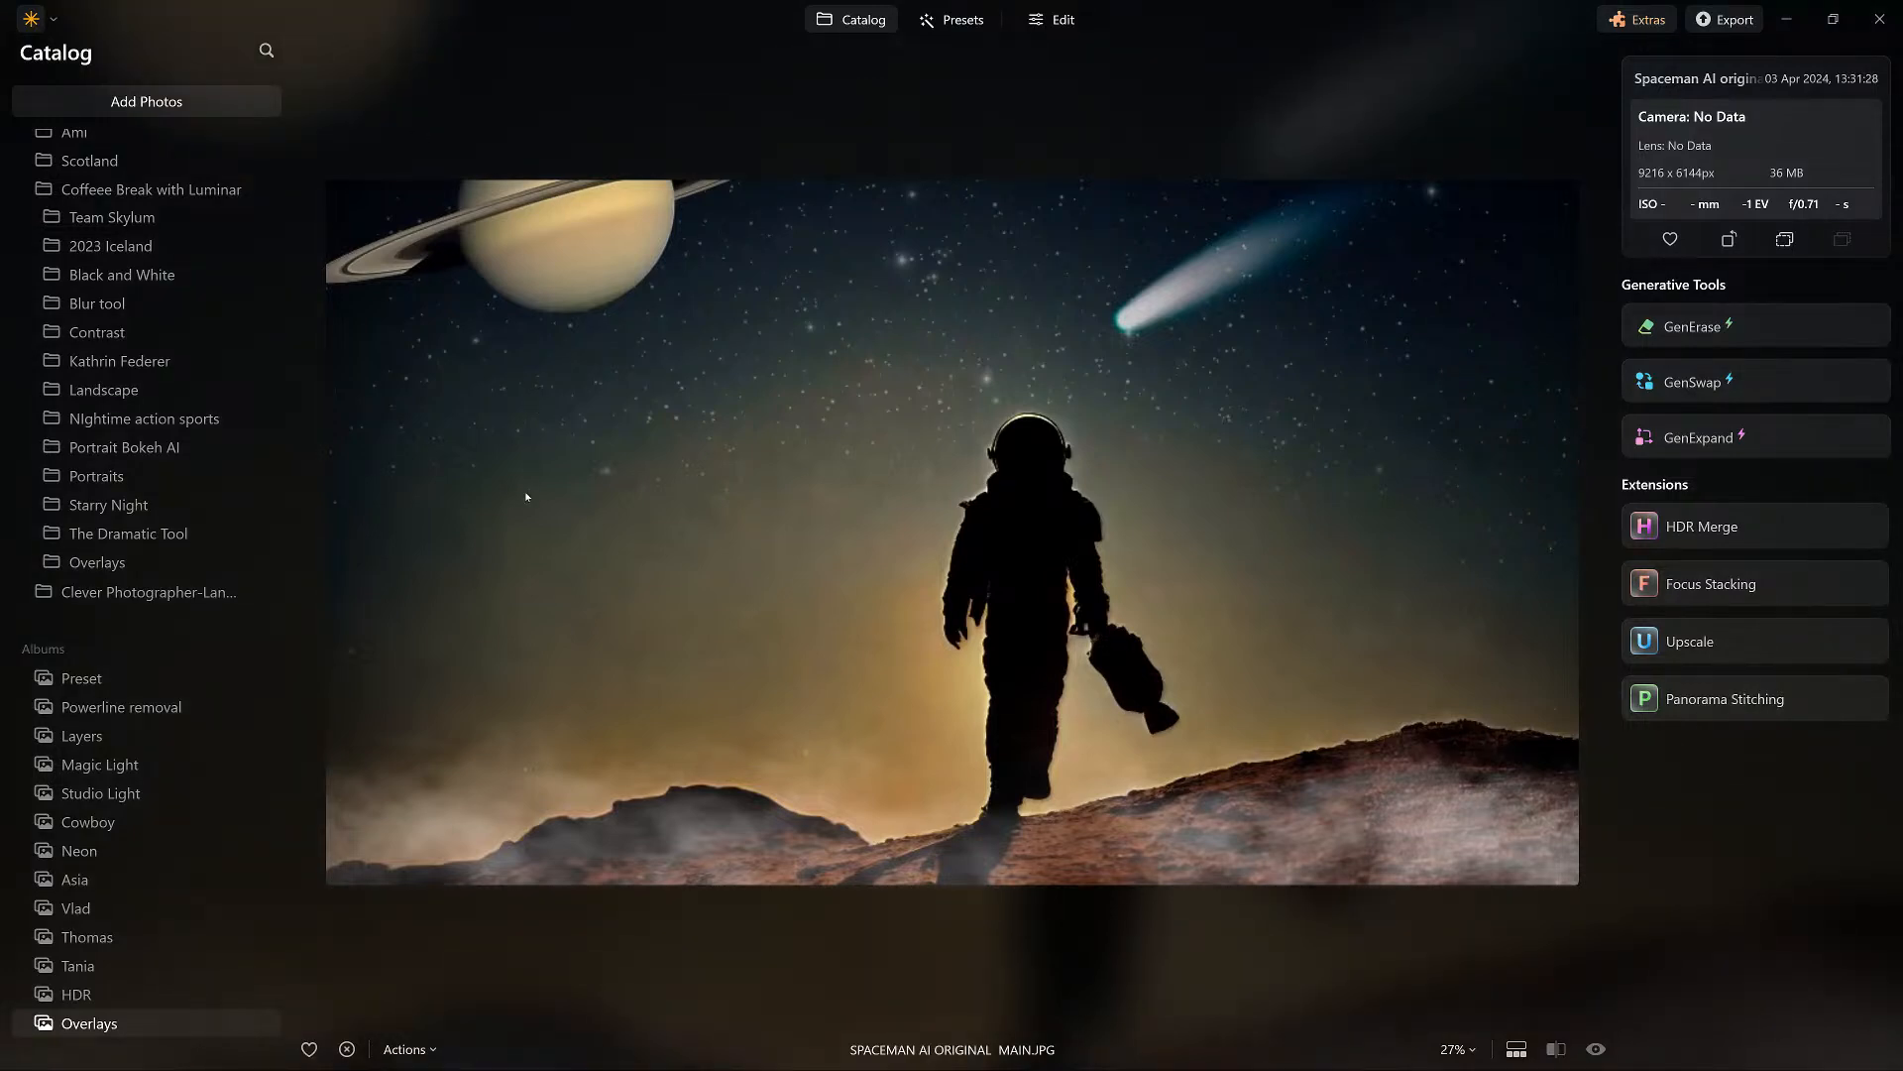
click(1053, 19)
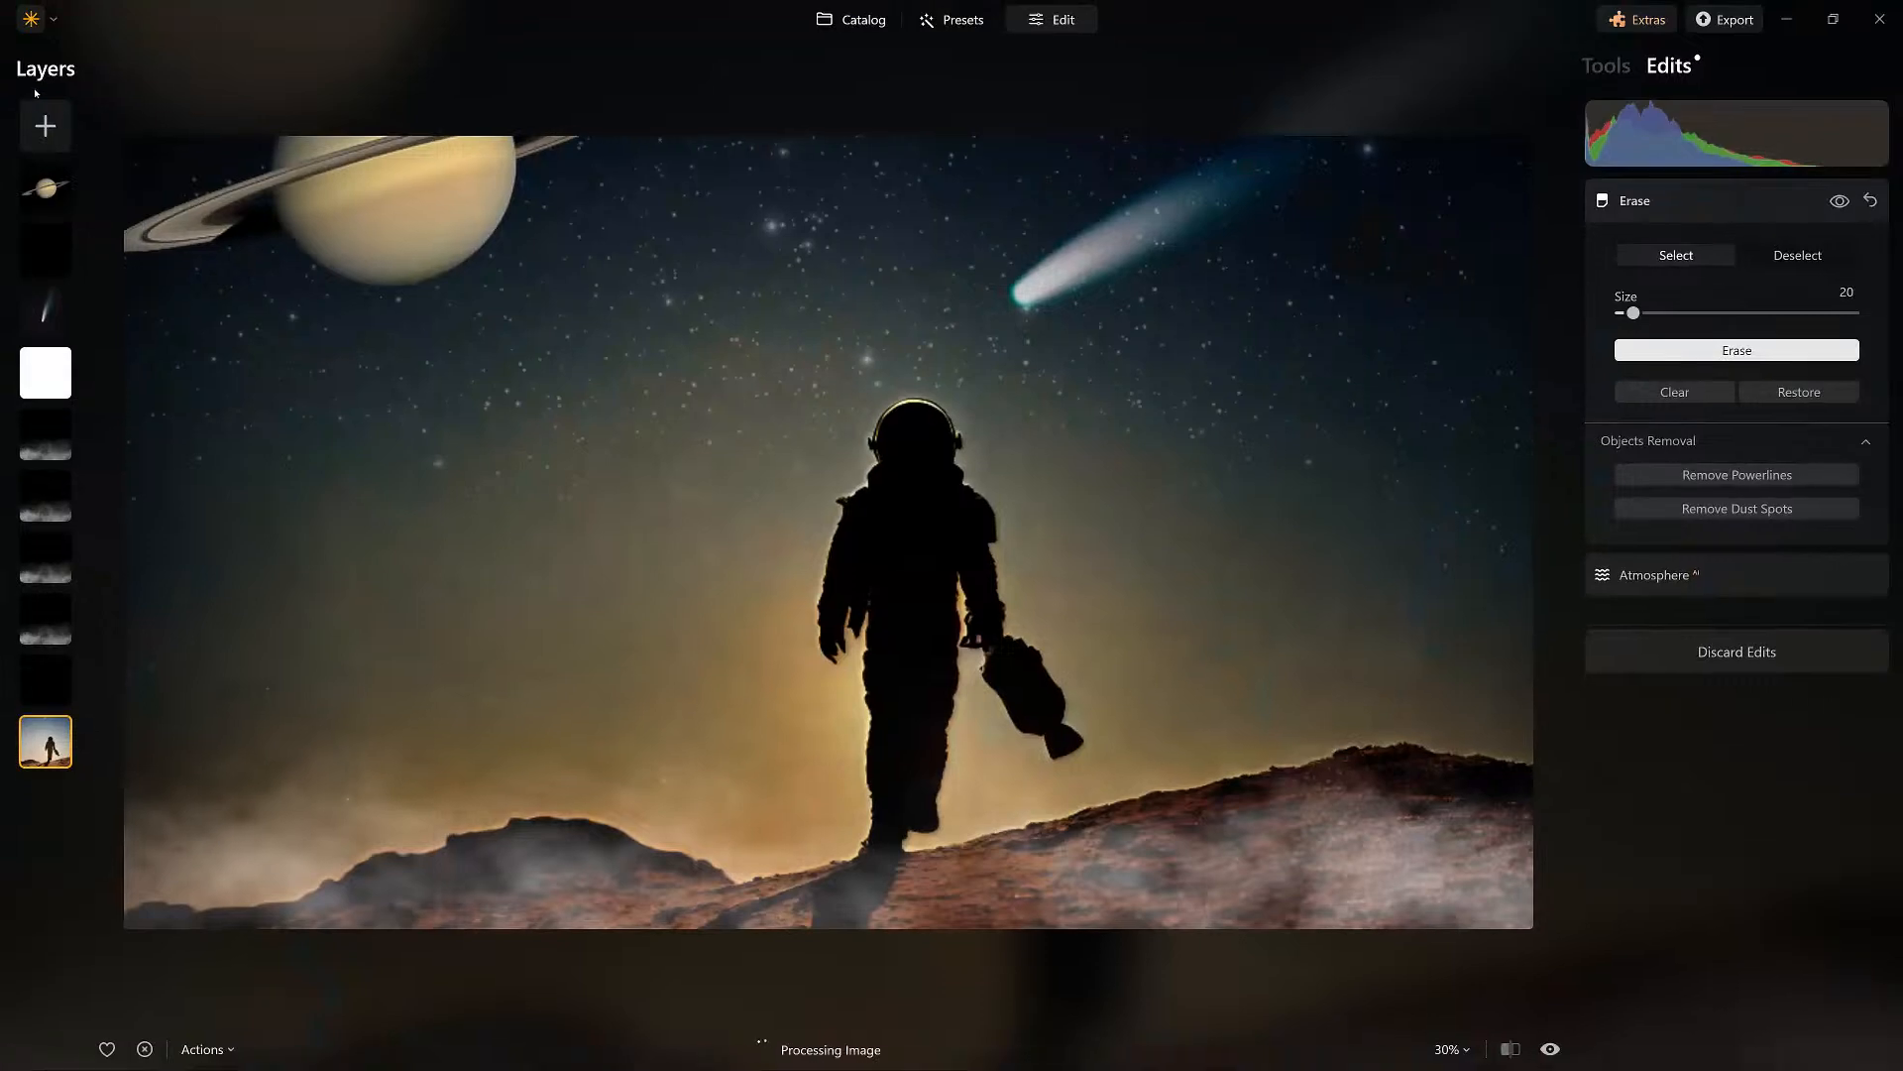
Hide the top four layers of the composite: Saturn, the black layer below it, the comet and the white layer.
click(67, 184)
right_click(40, 193)
click(74, 217)
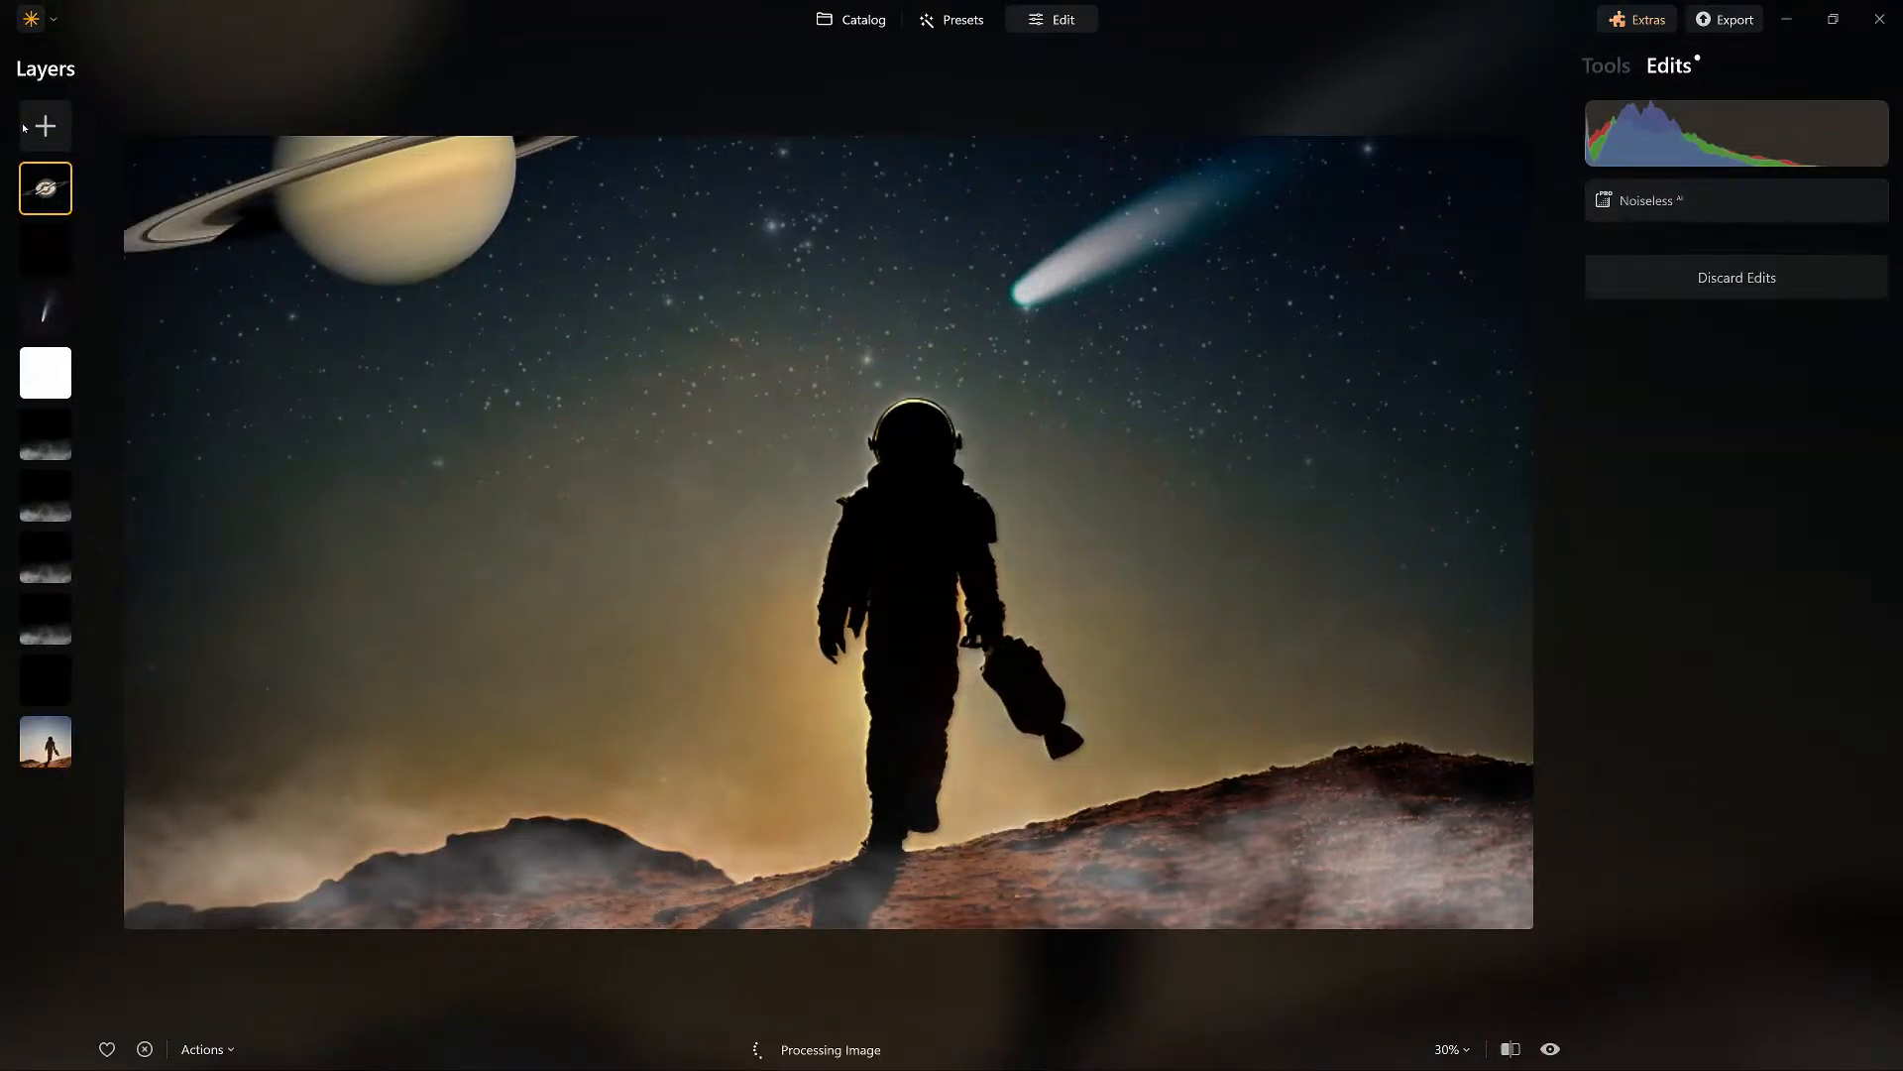
right_click(45, 250)
click(96, 278)
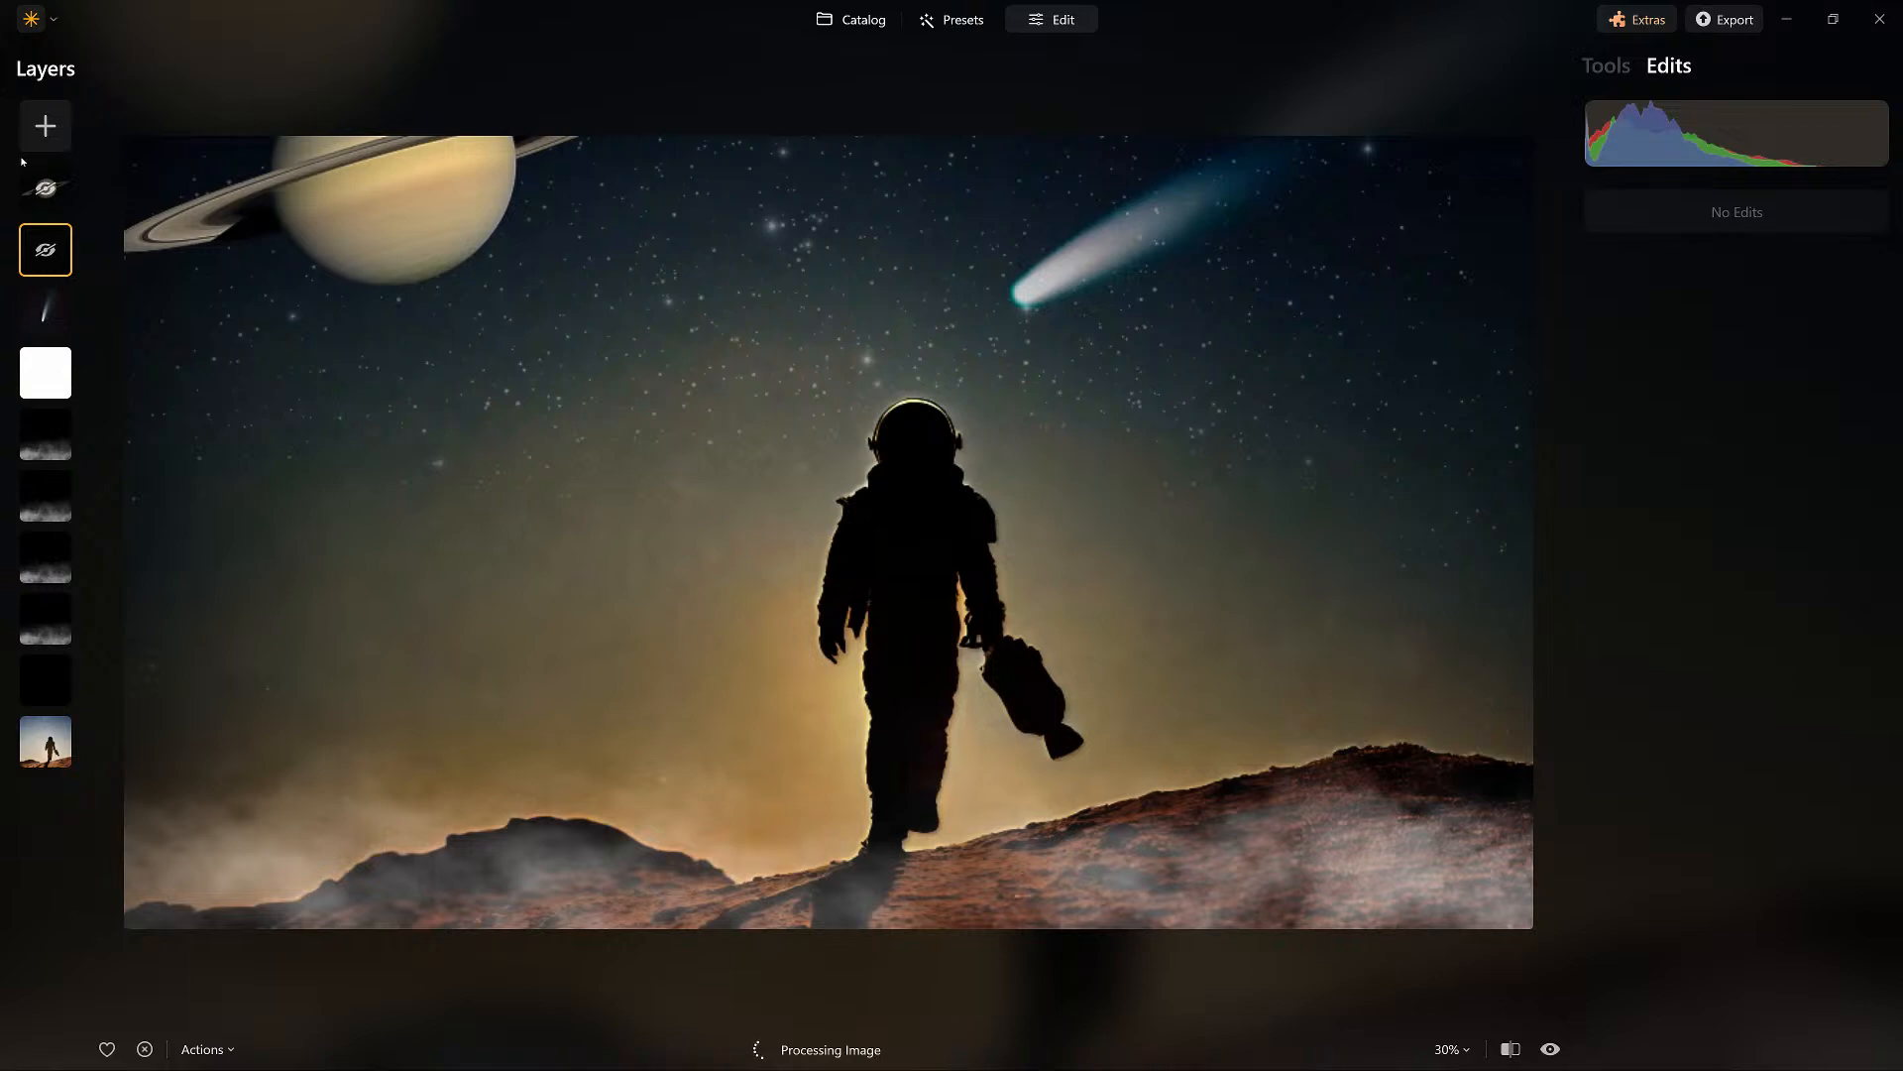
right_click(45, 310)
click(95, 340)
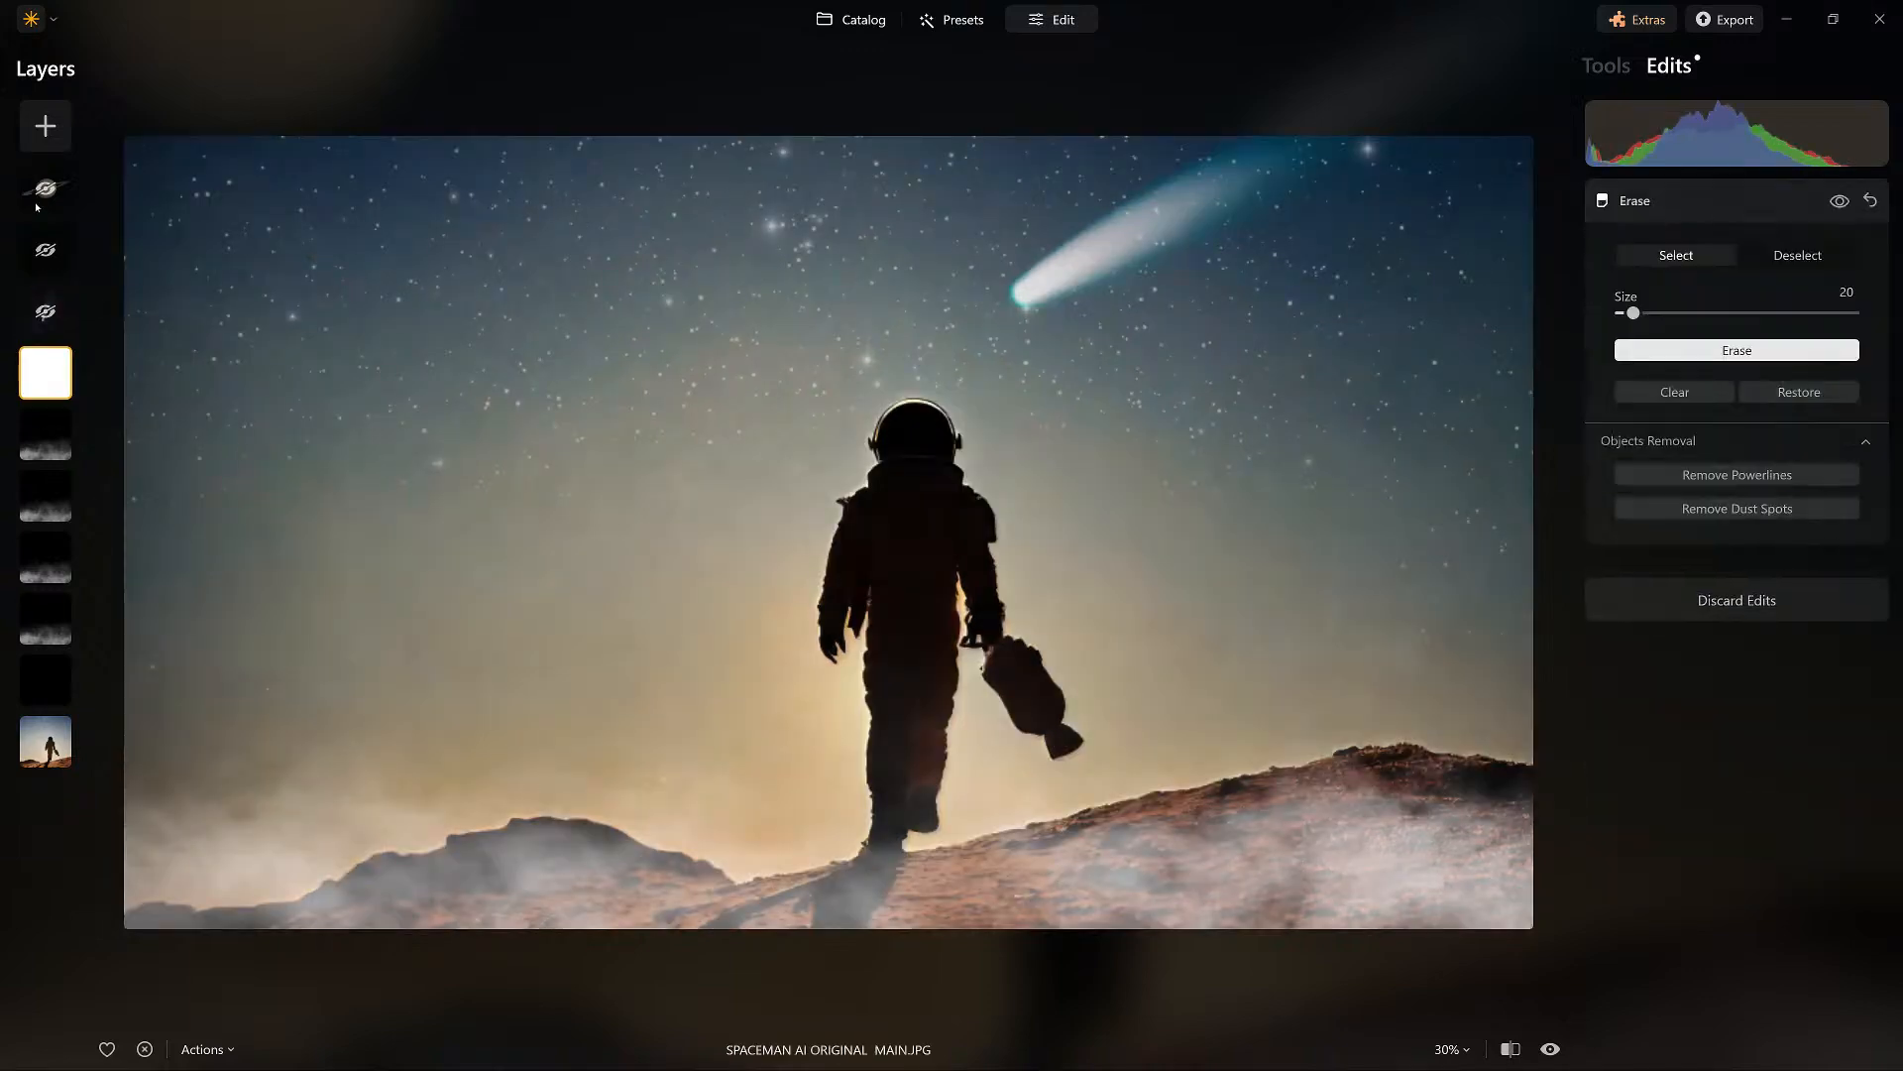
right_click(43, 357)
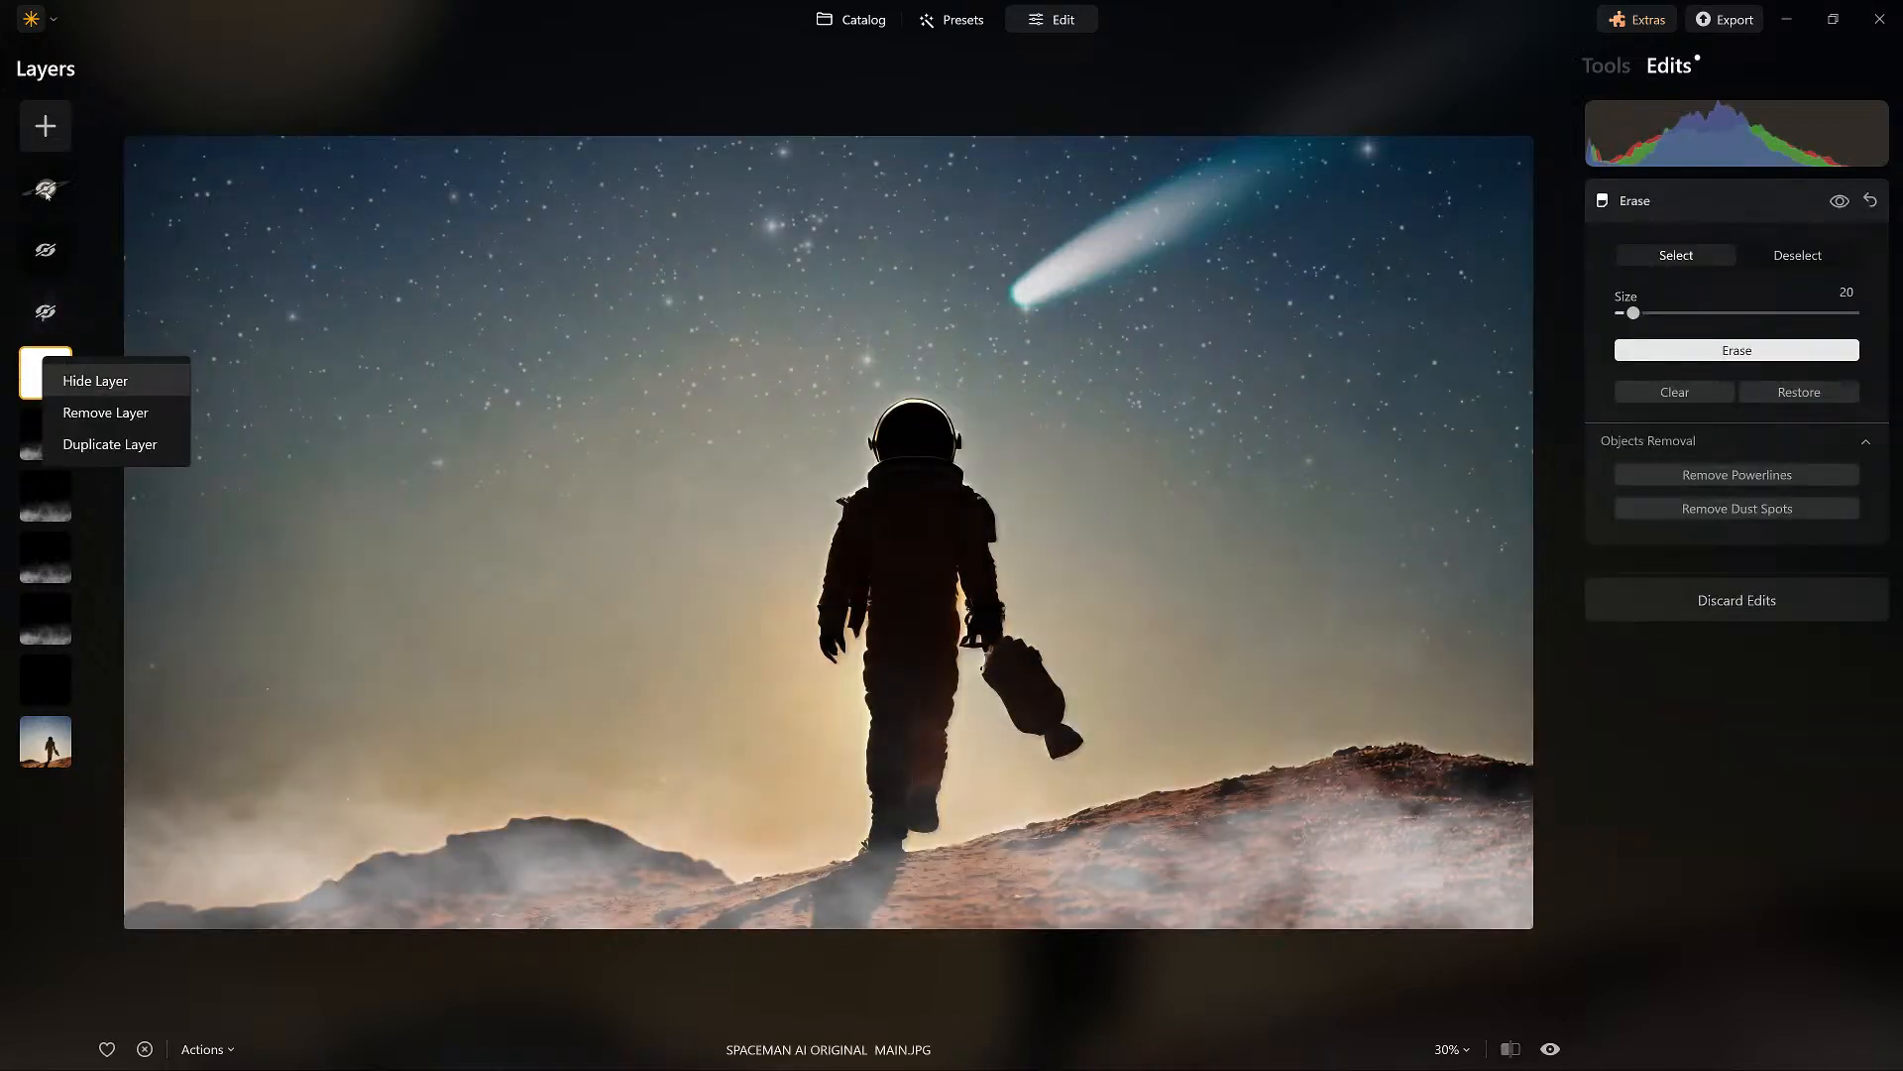
click(95, 380)
Hide the four fog layers and the black layer directly above the base photo.
right_click(46, 436)
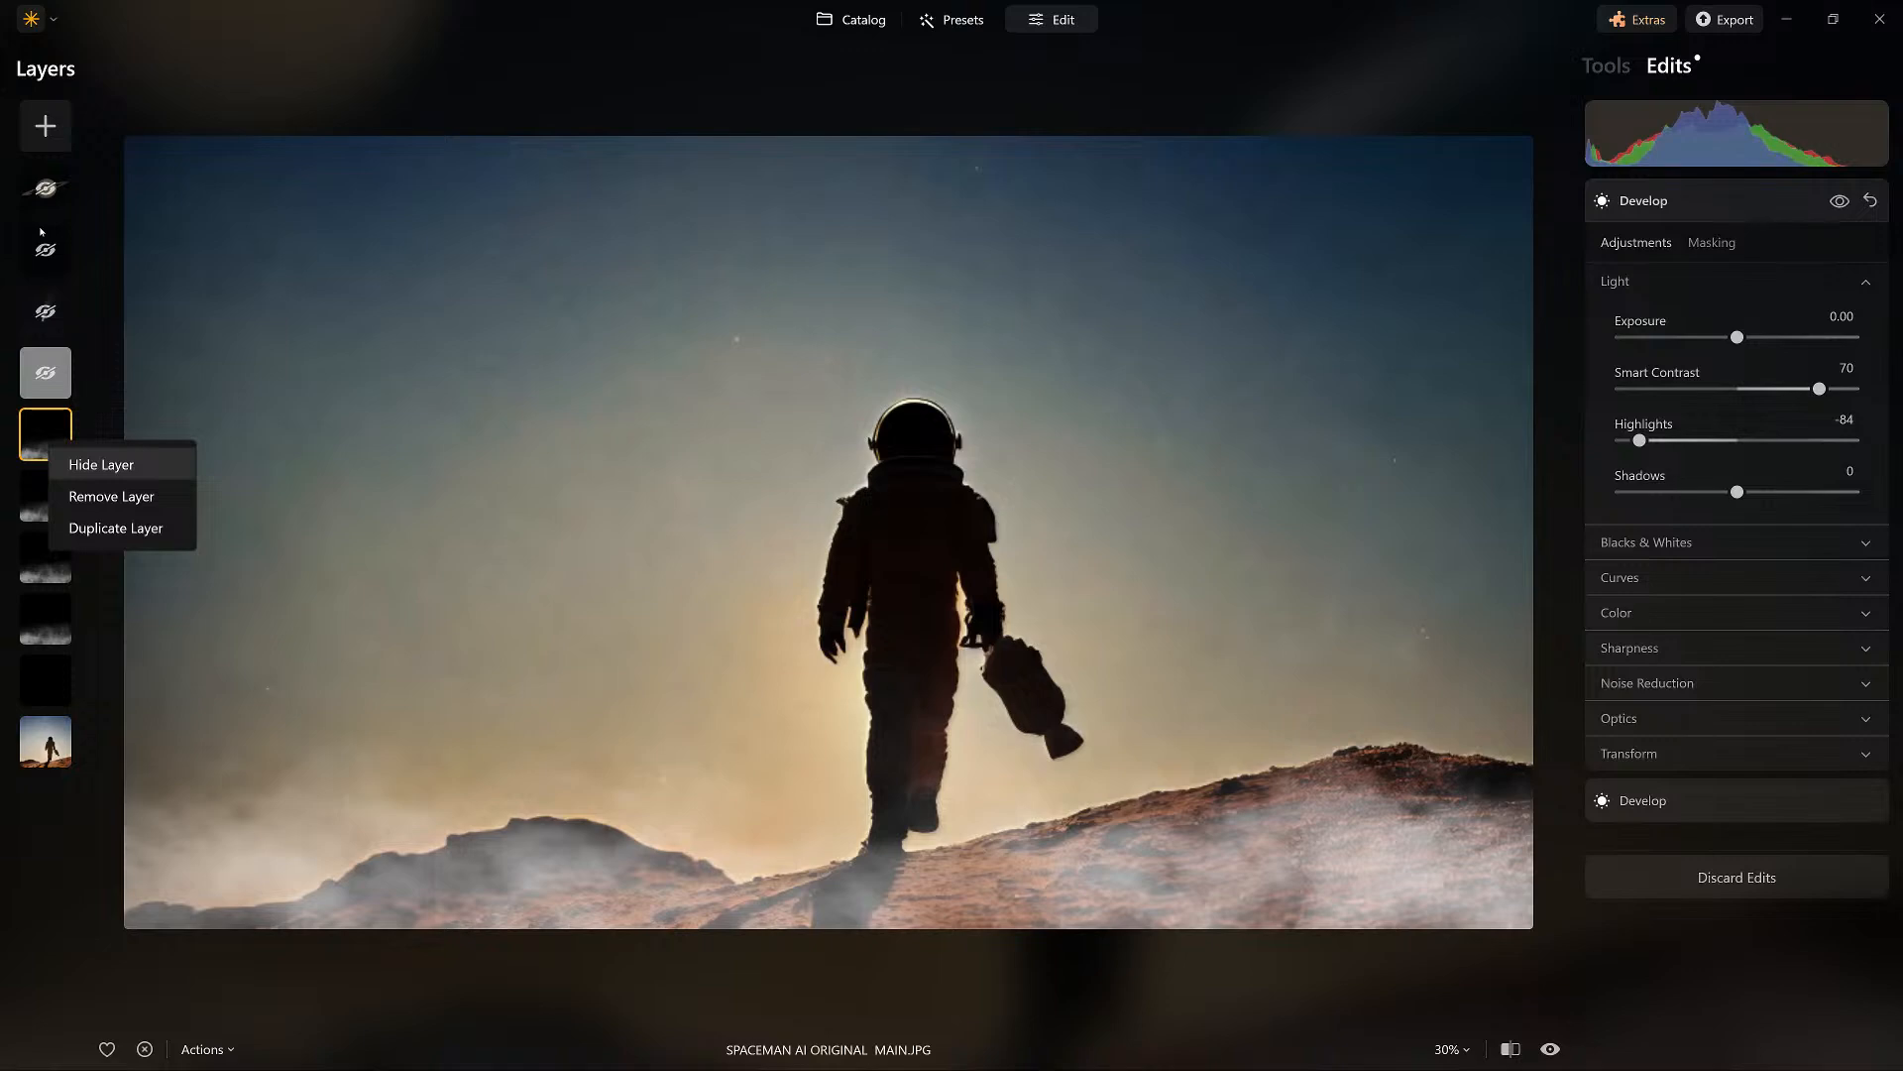
click(101, 464)
right_click(46, 495)
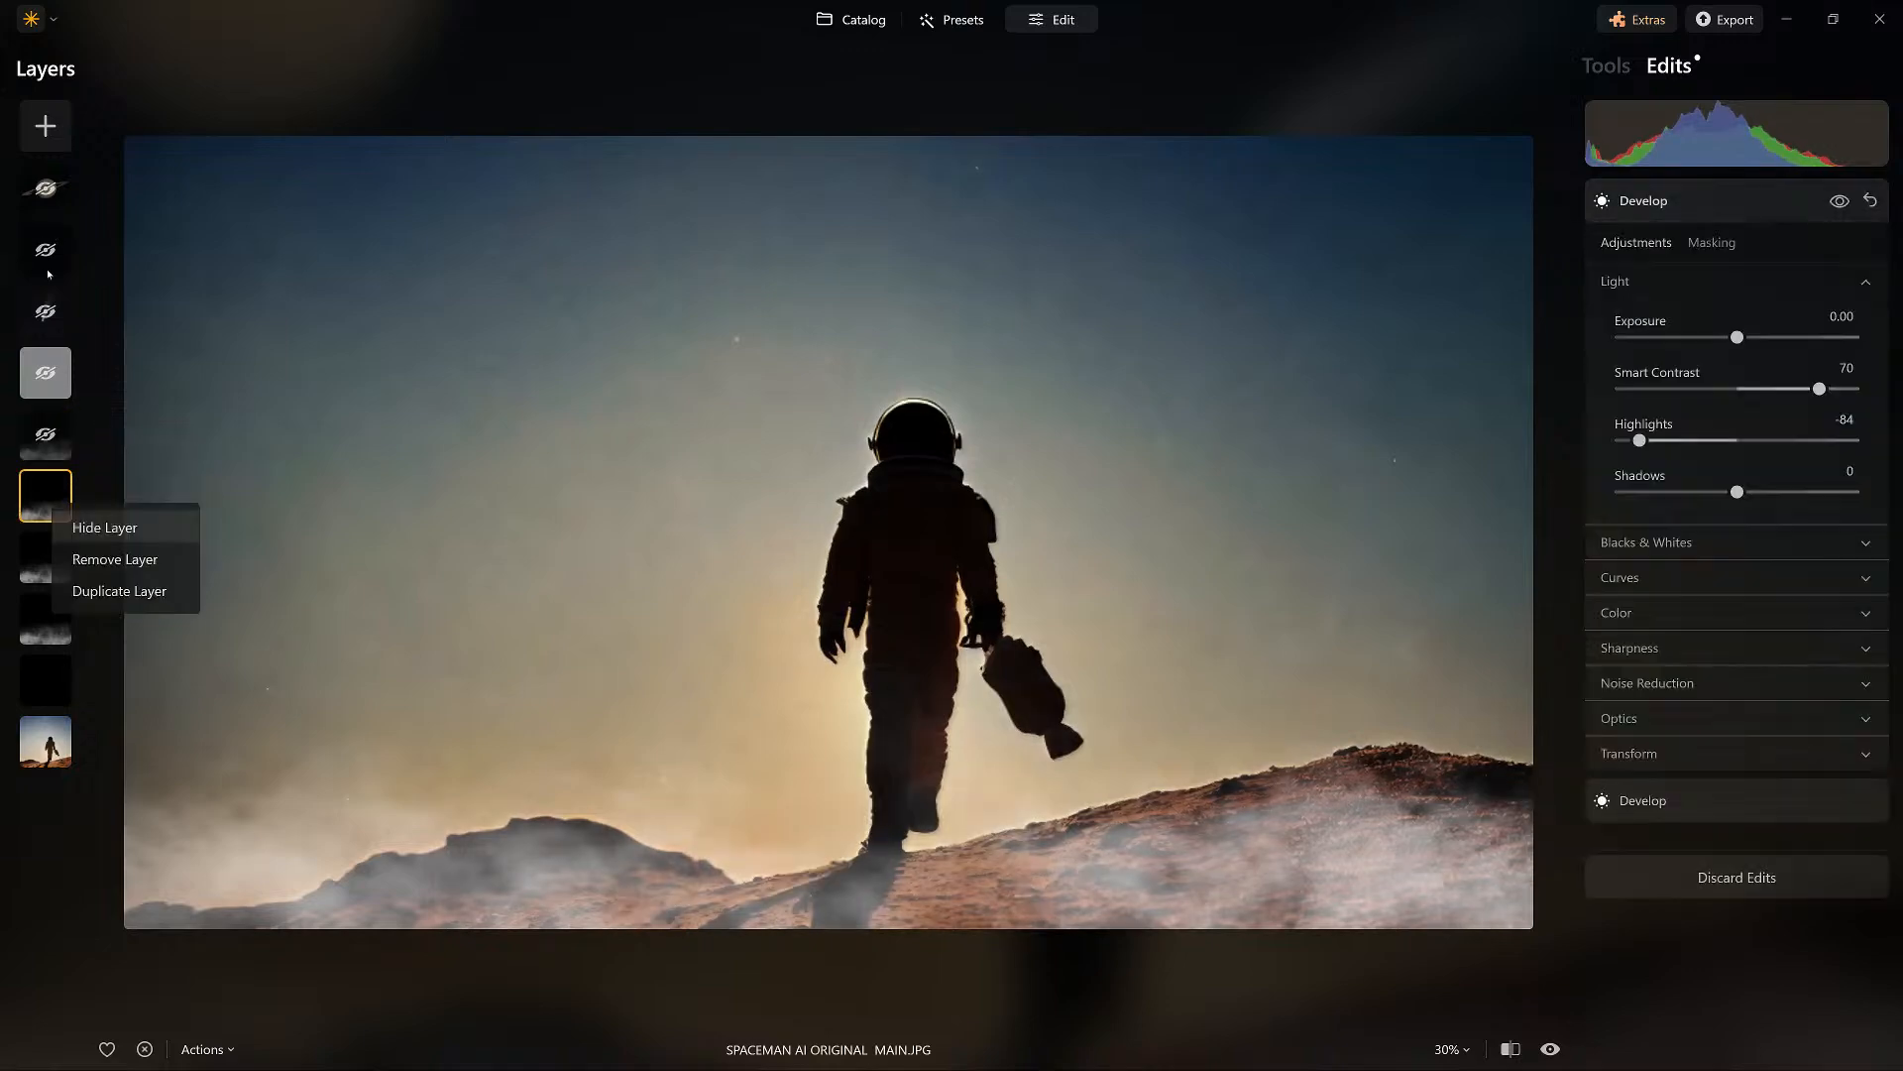
click(104, 528)
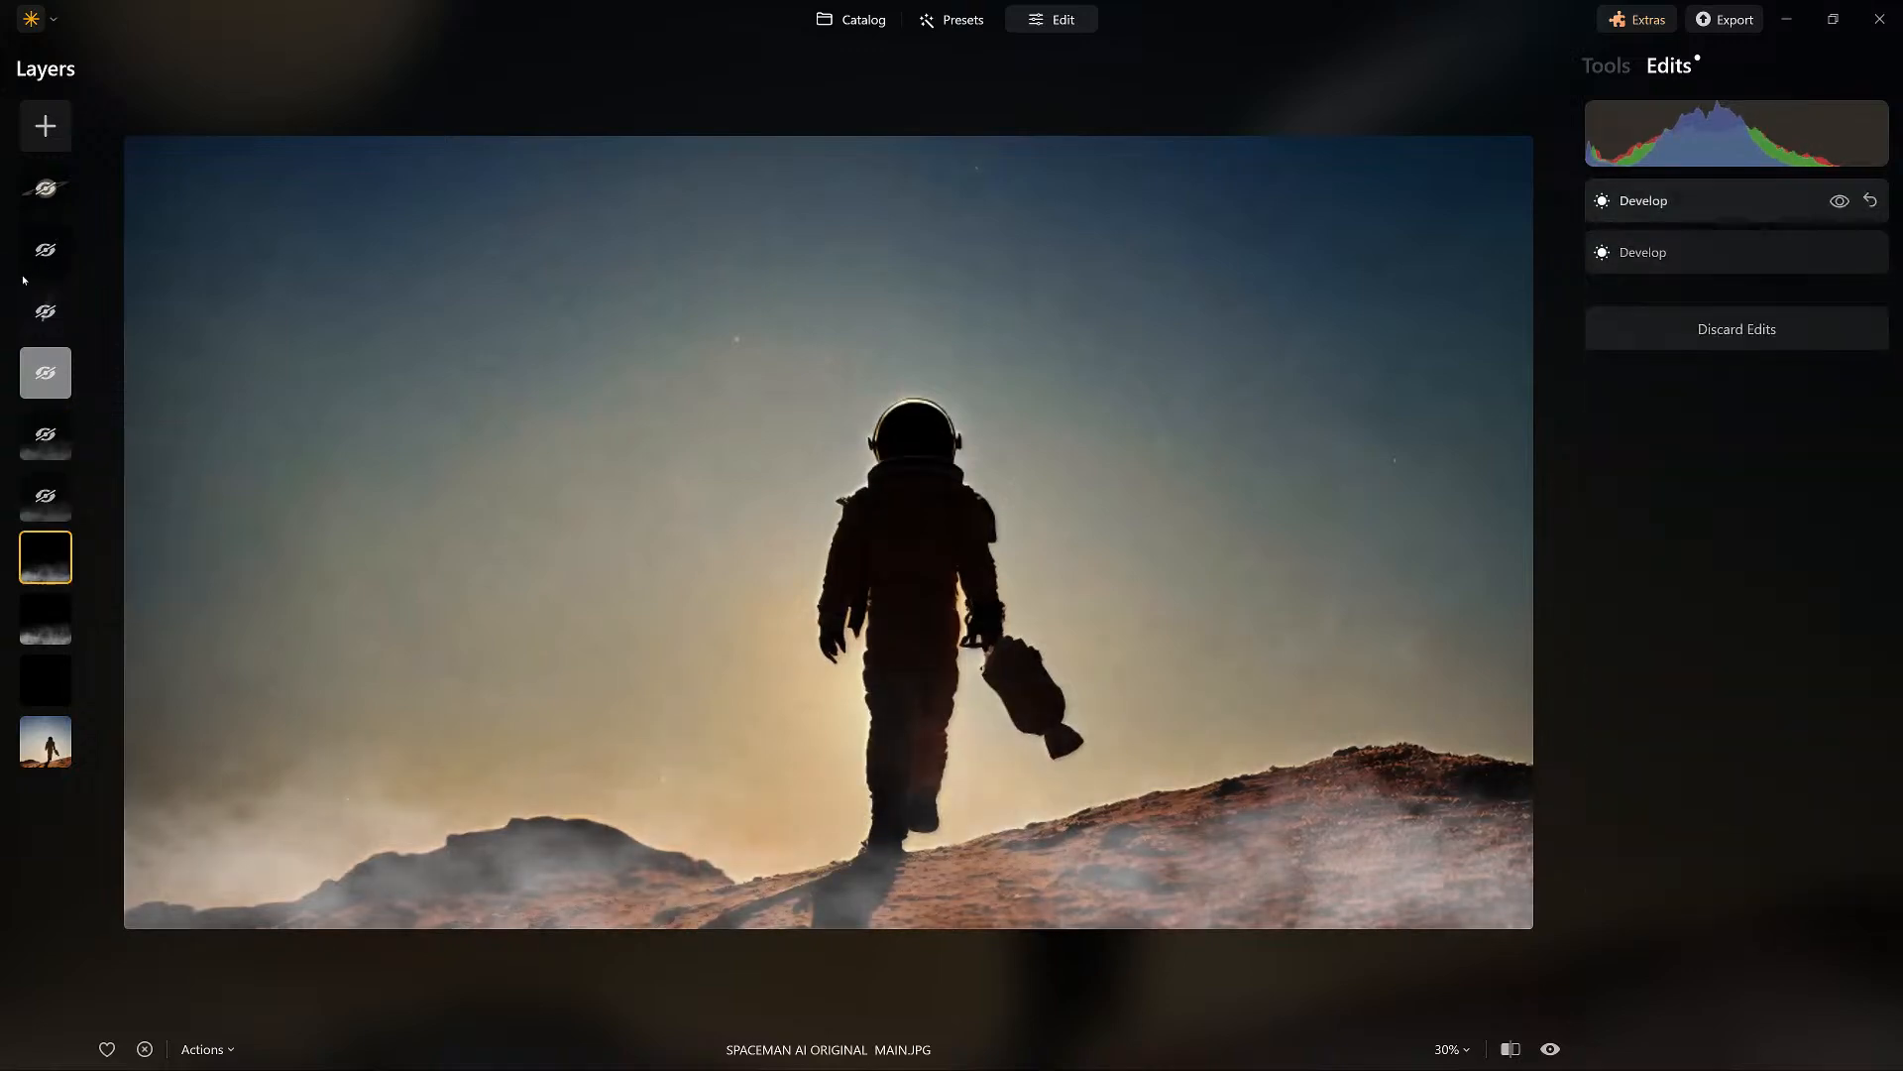
right_click(46, 556)
click(99, 573)
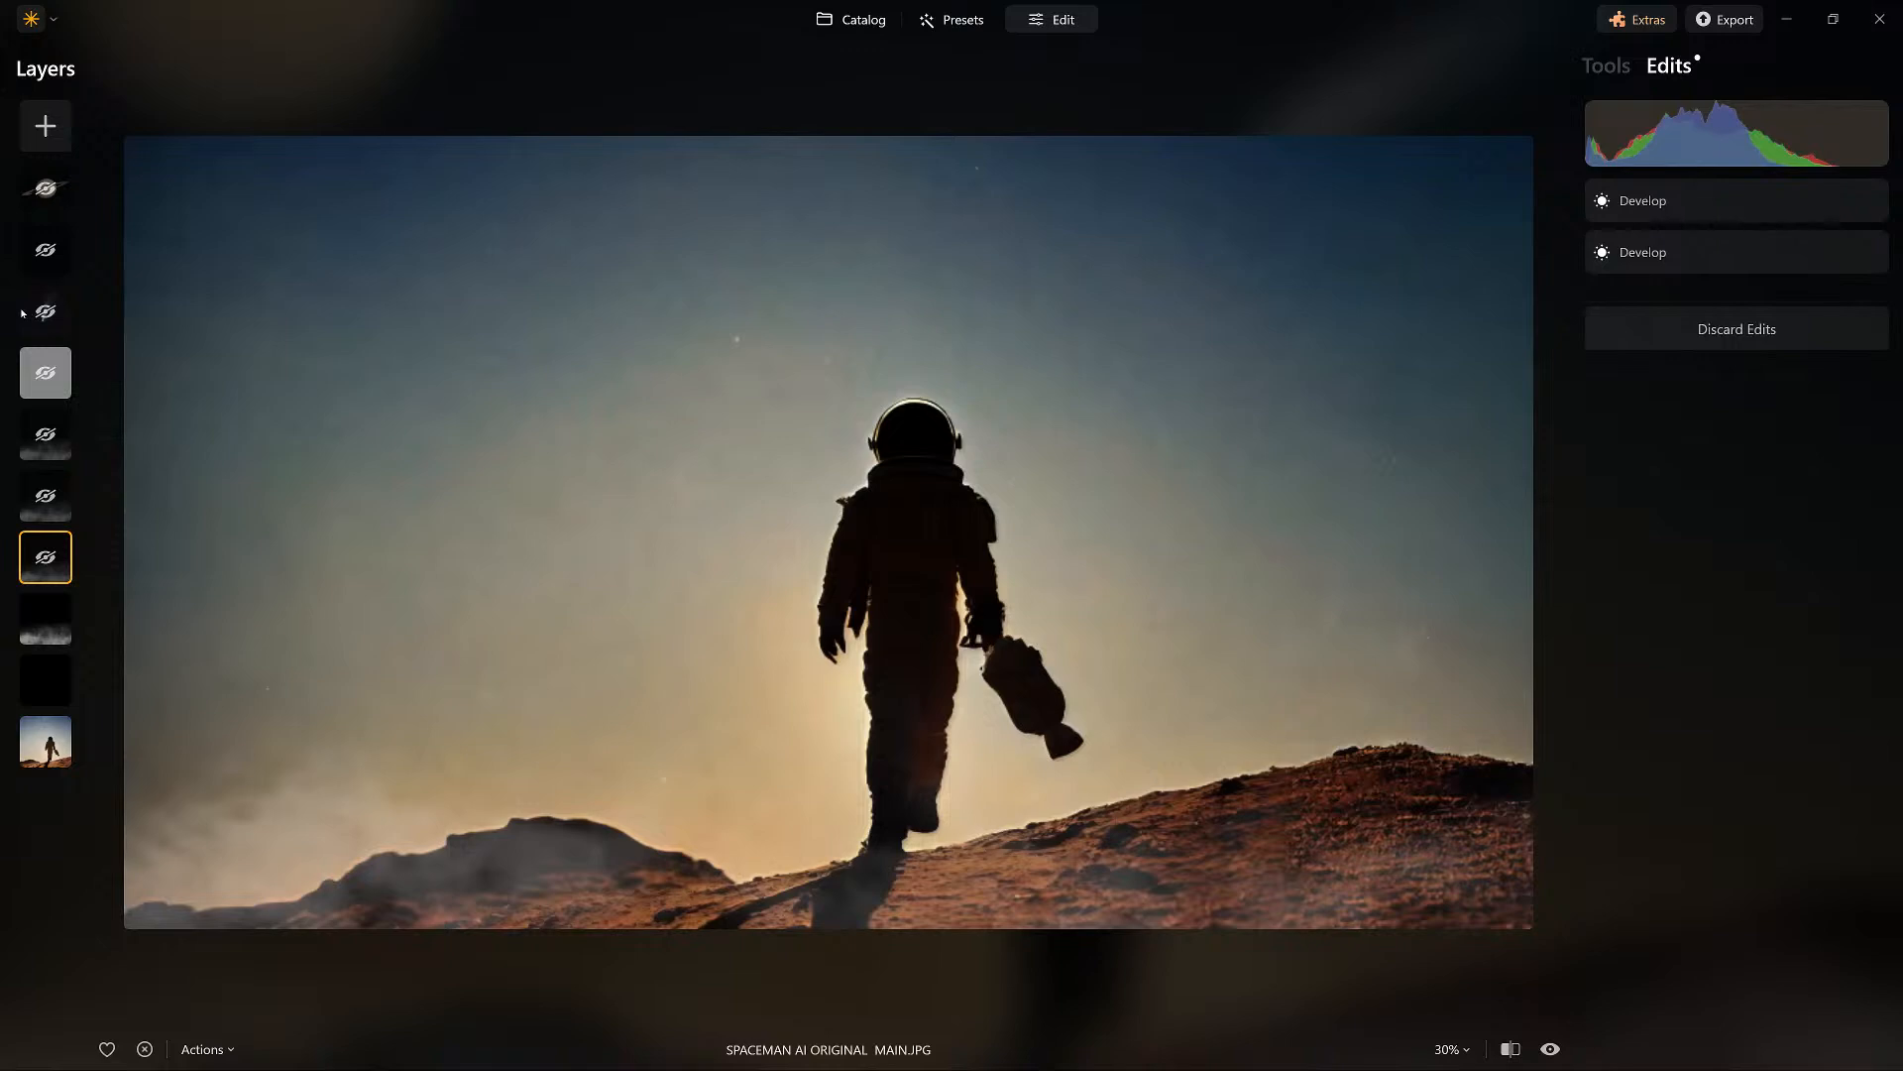
right_click(46, 618)
click(97, 639)
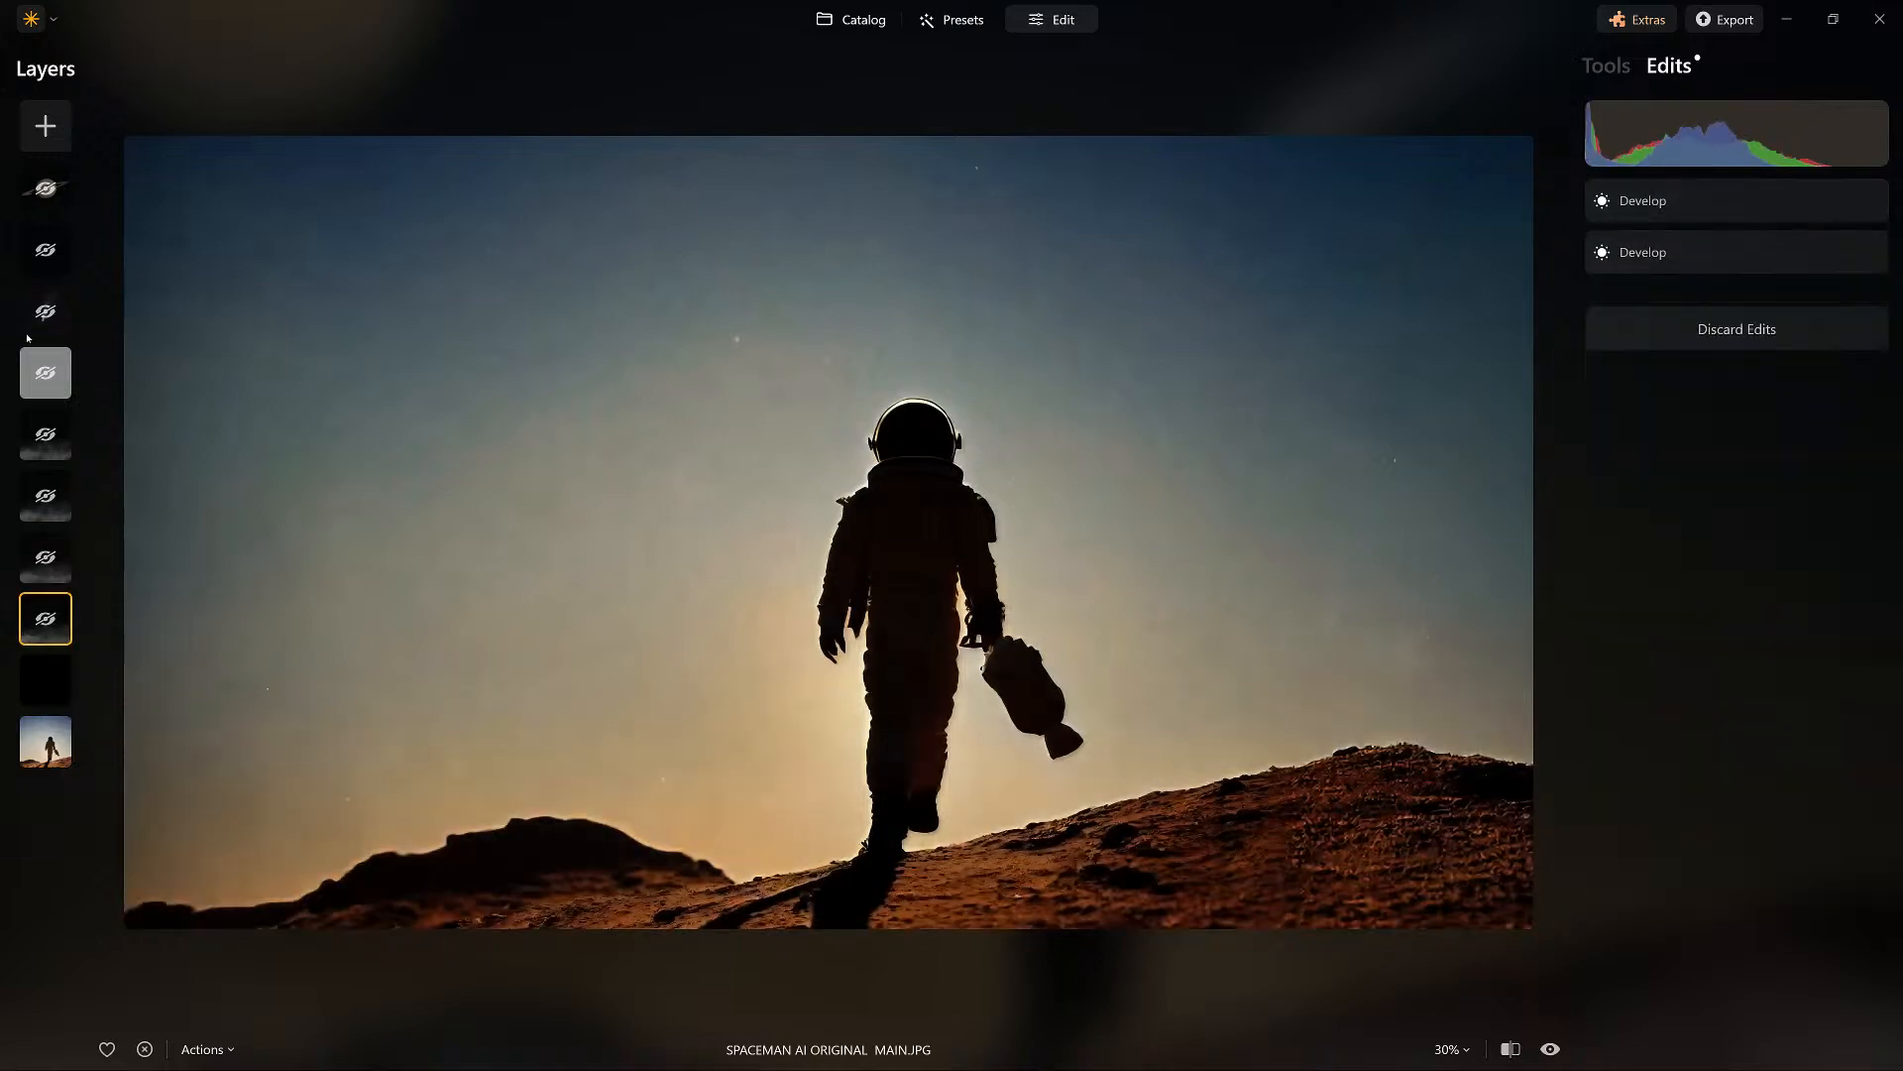
right_click(53, 671)
click(106, 693)
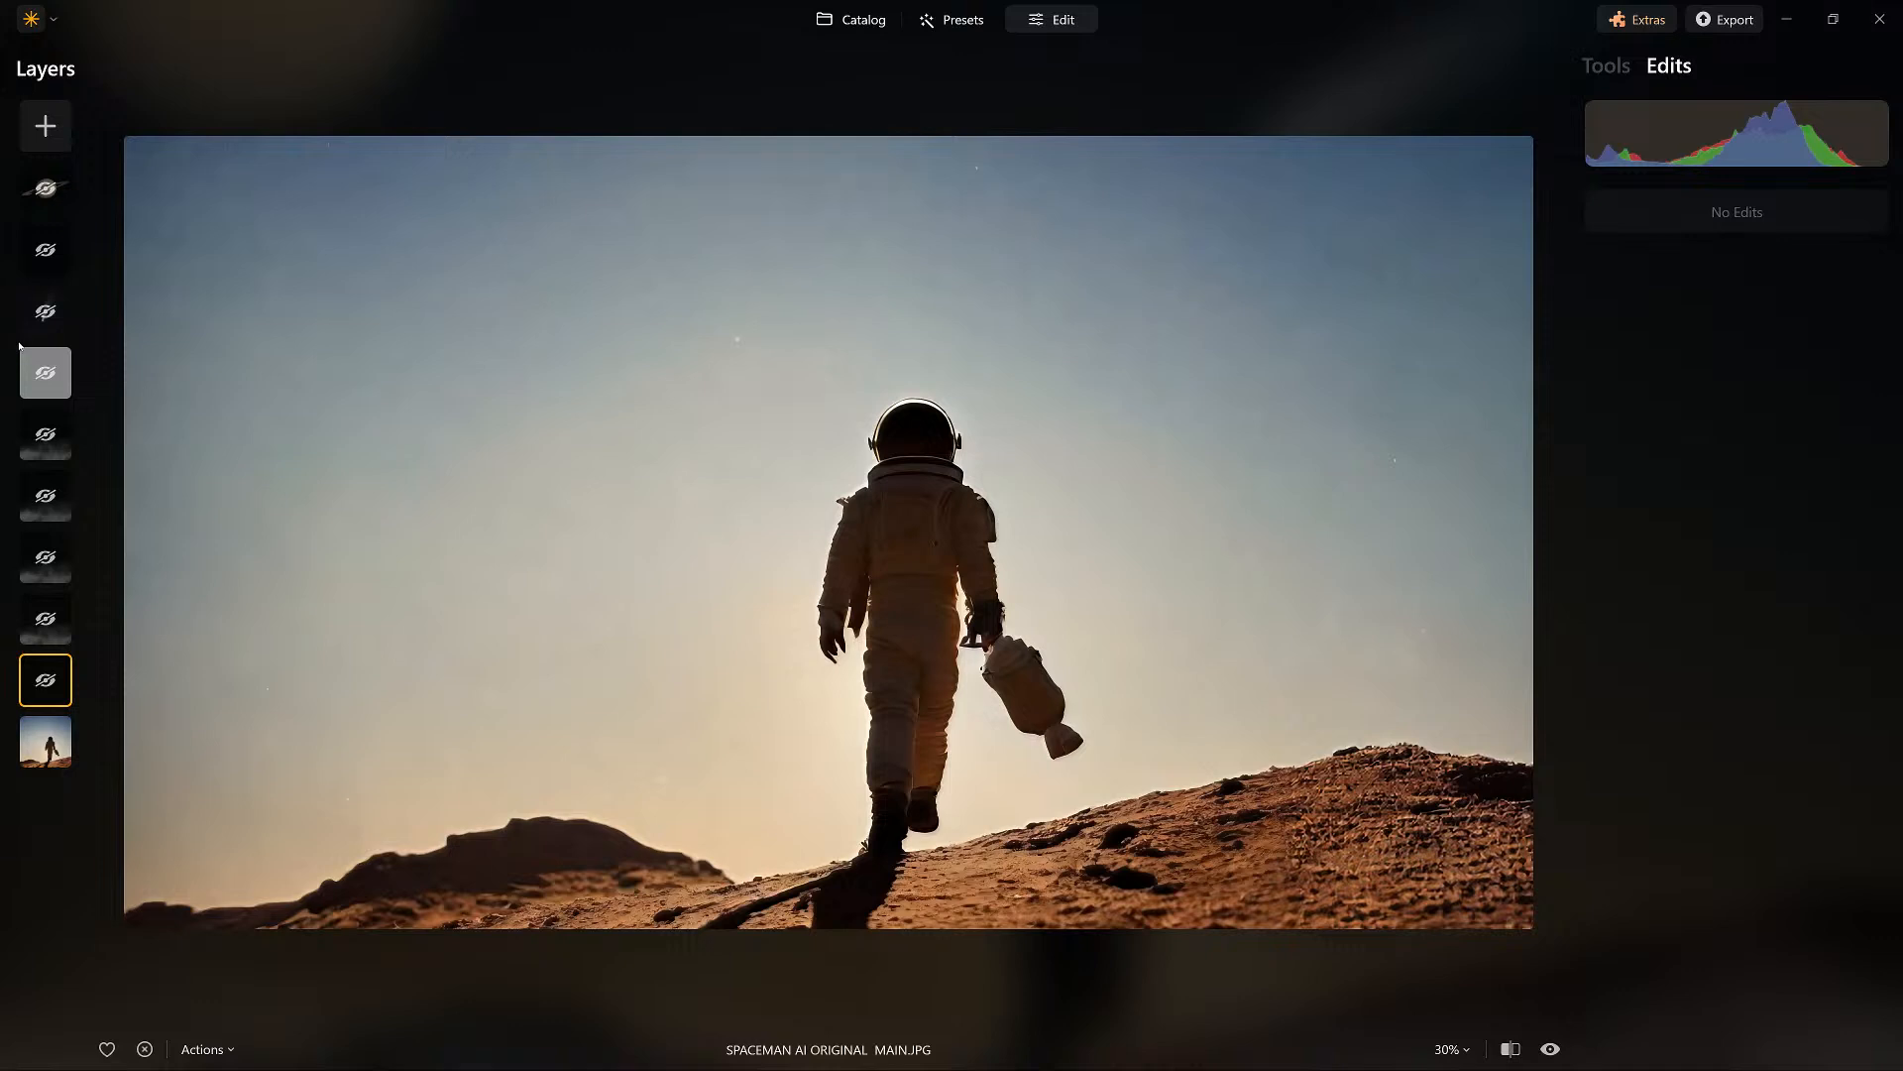
Show the black Soft Light layer directly above the base photo again and reduce its opacity to 79.
right_click(40, 681)
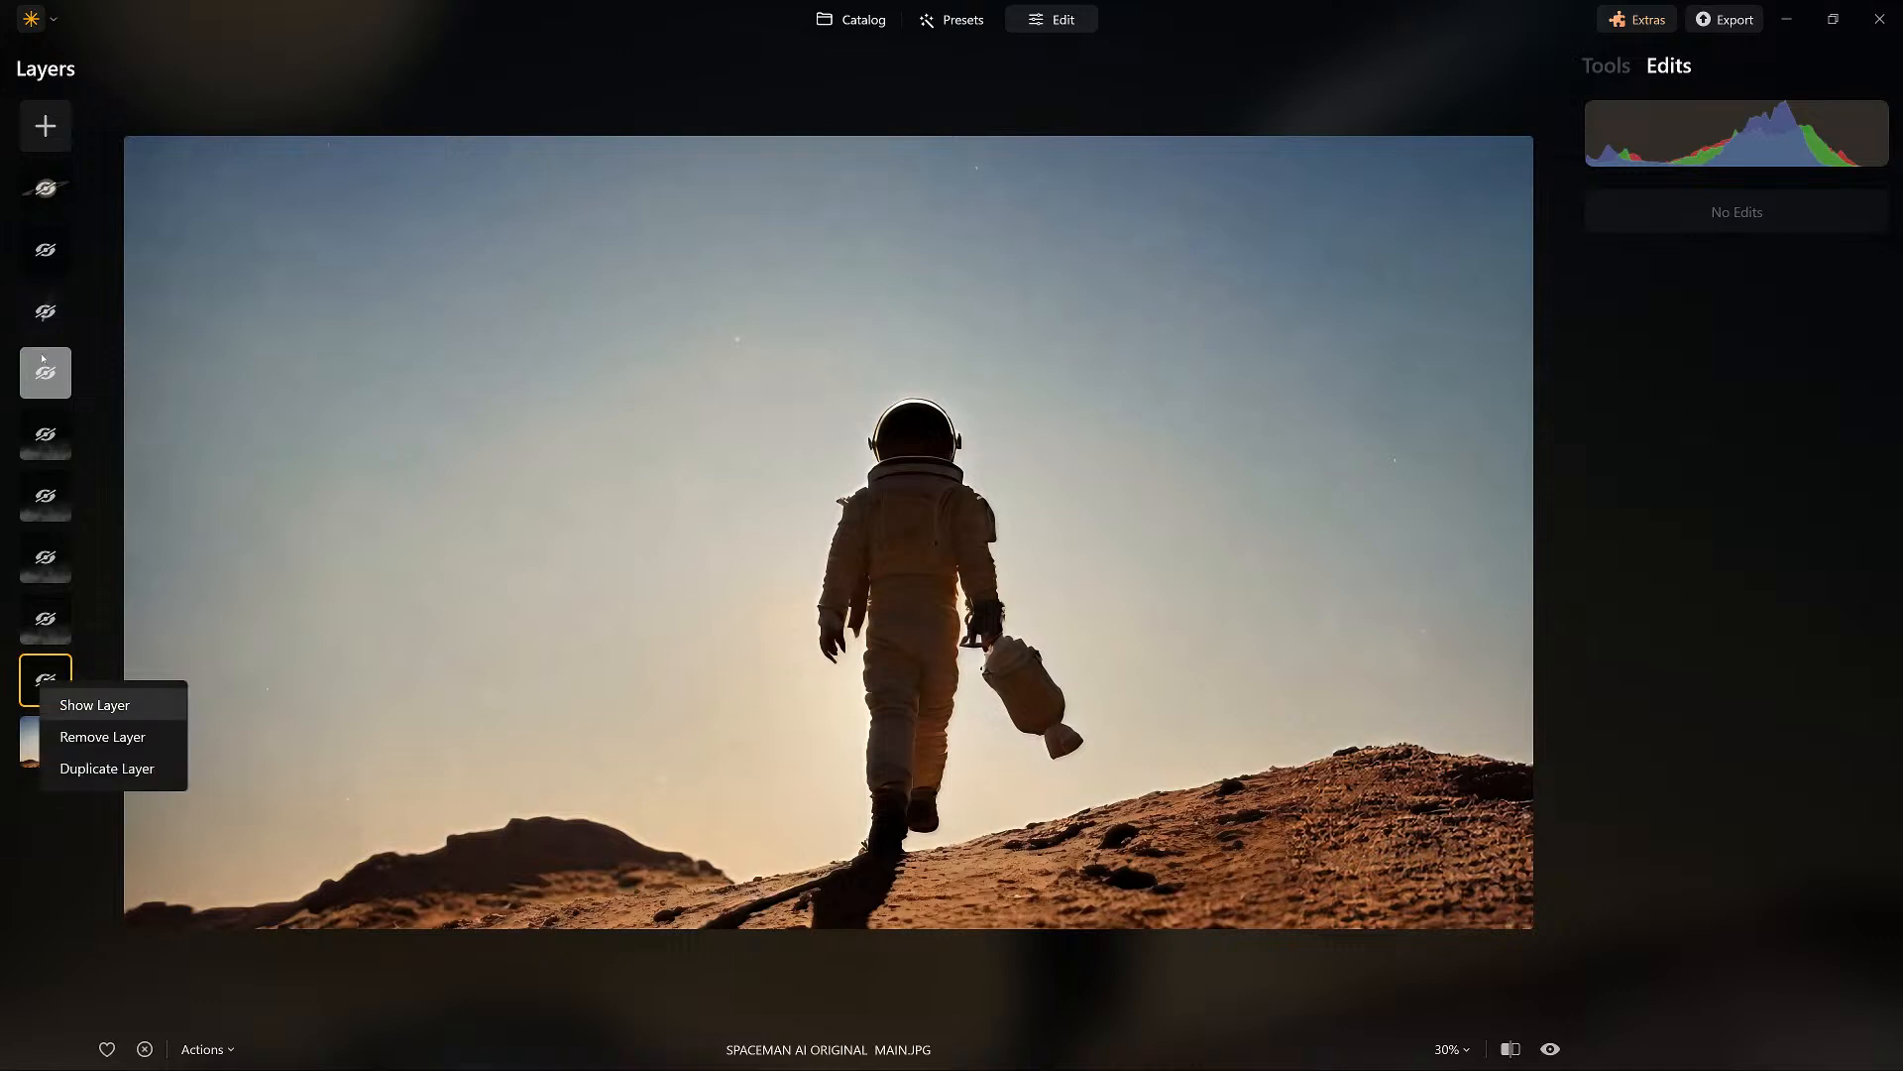
click(94, 704)
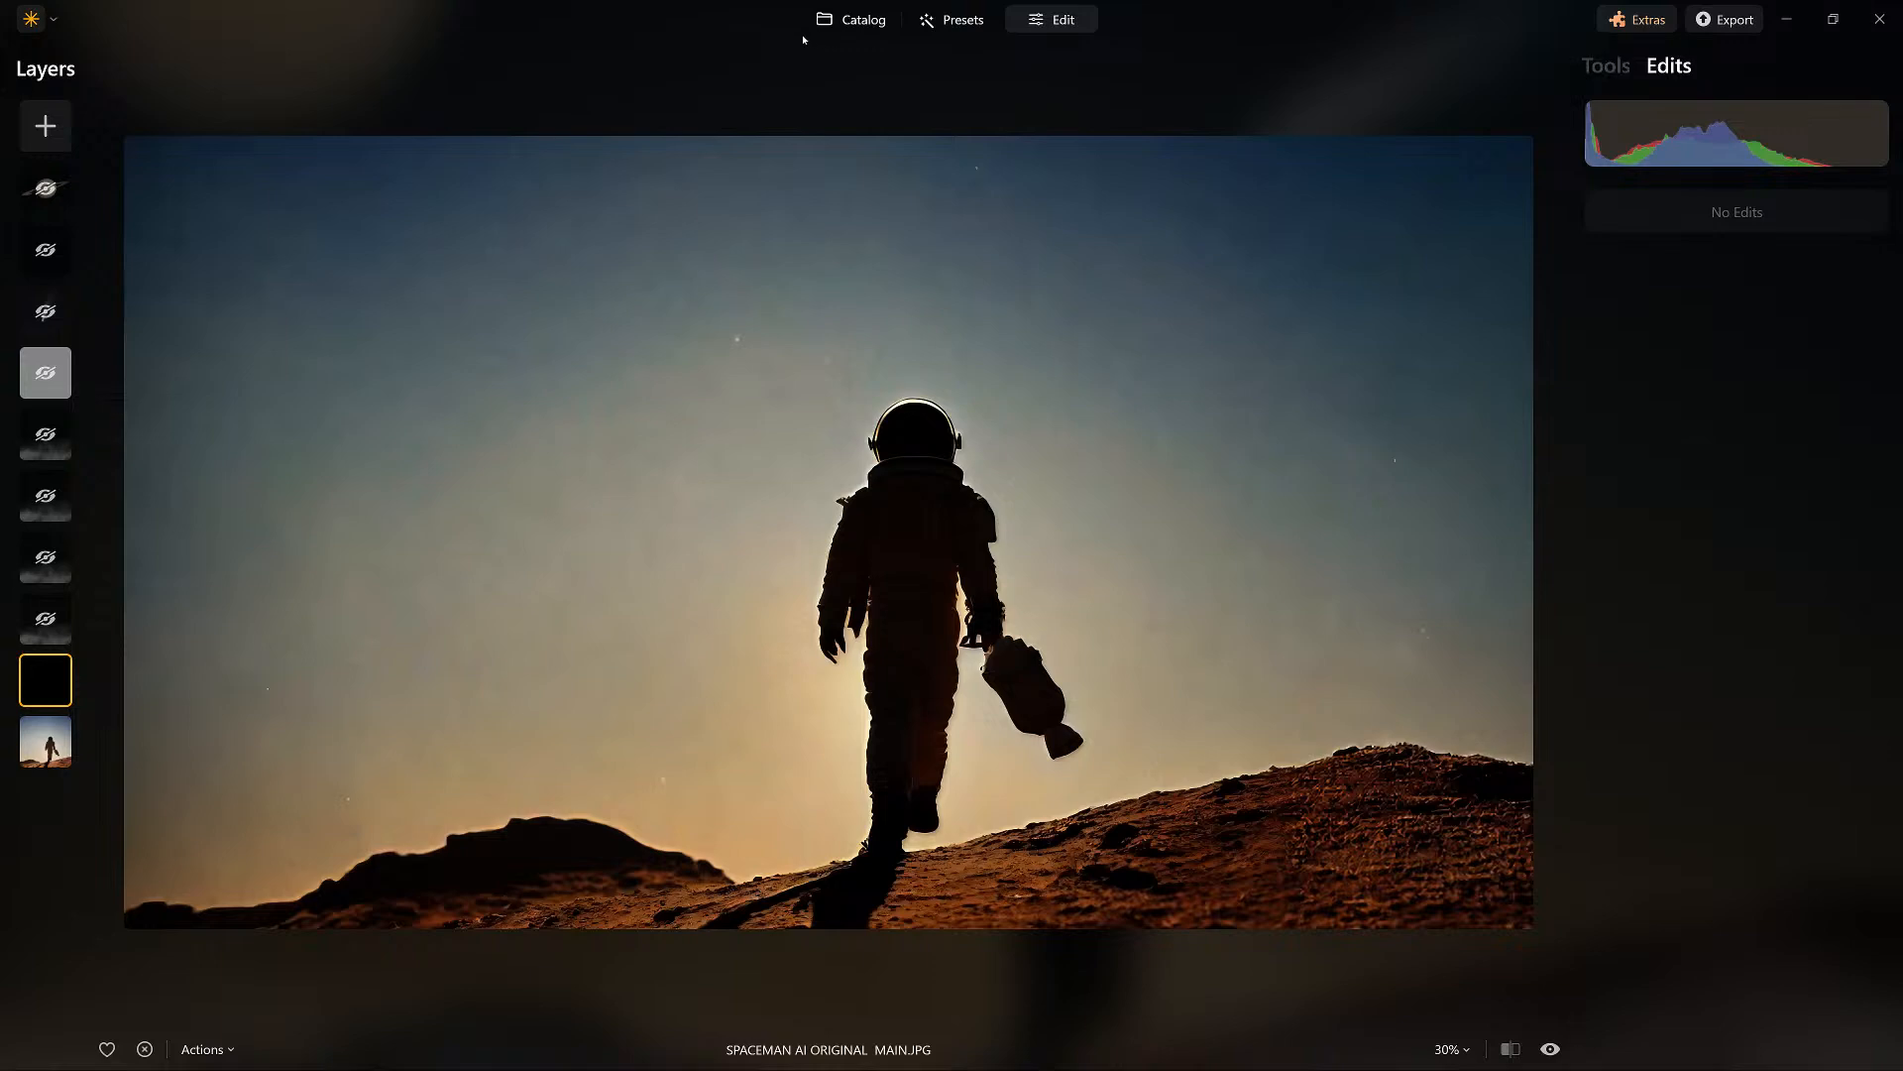
click(1606, 65)
click(1668, 67)
click(1617, 65)
click(1652, 201)
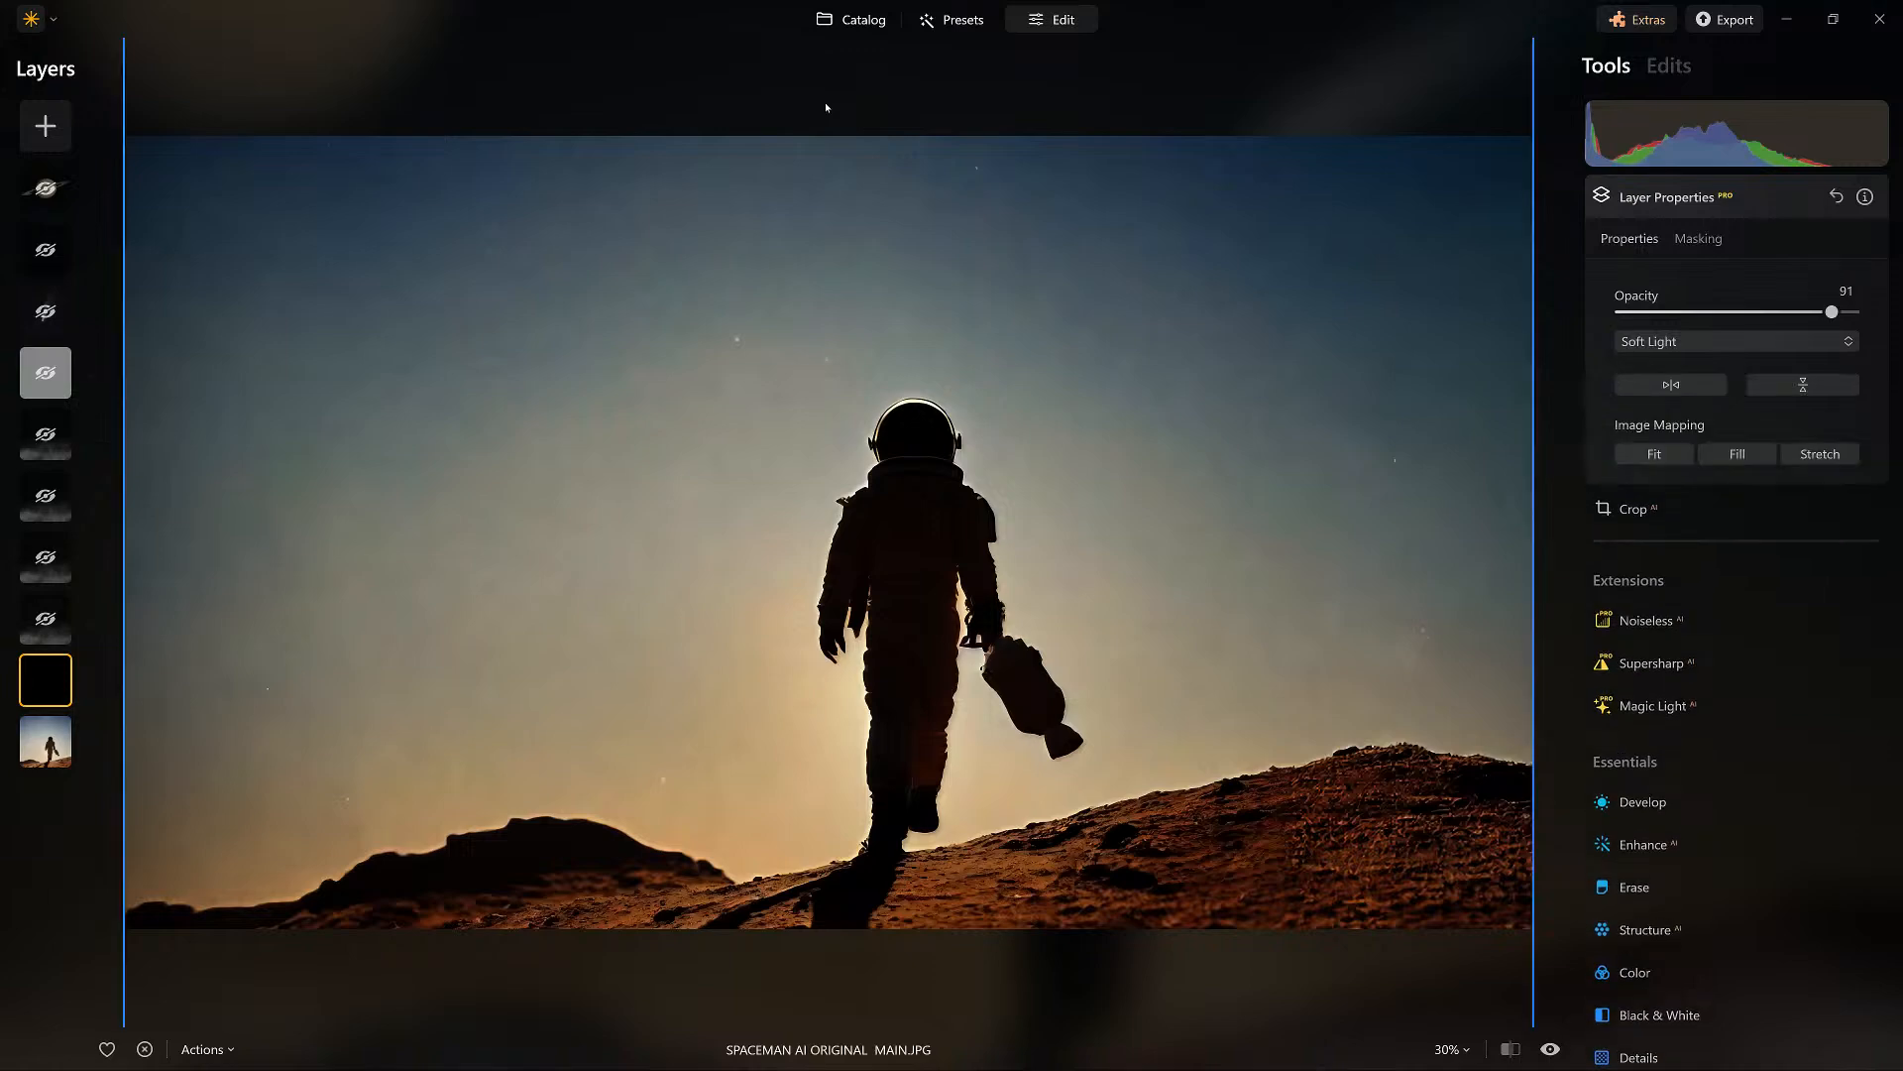
mouse_move(1833, 311)
mouse_down()
mouse_move(1622, 311)
mouse_move(1883, 313)
mouse_move(1618, 309)
mouse_move(1886, 314)
mouse_move(1804, 311)
mouse_up()
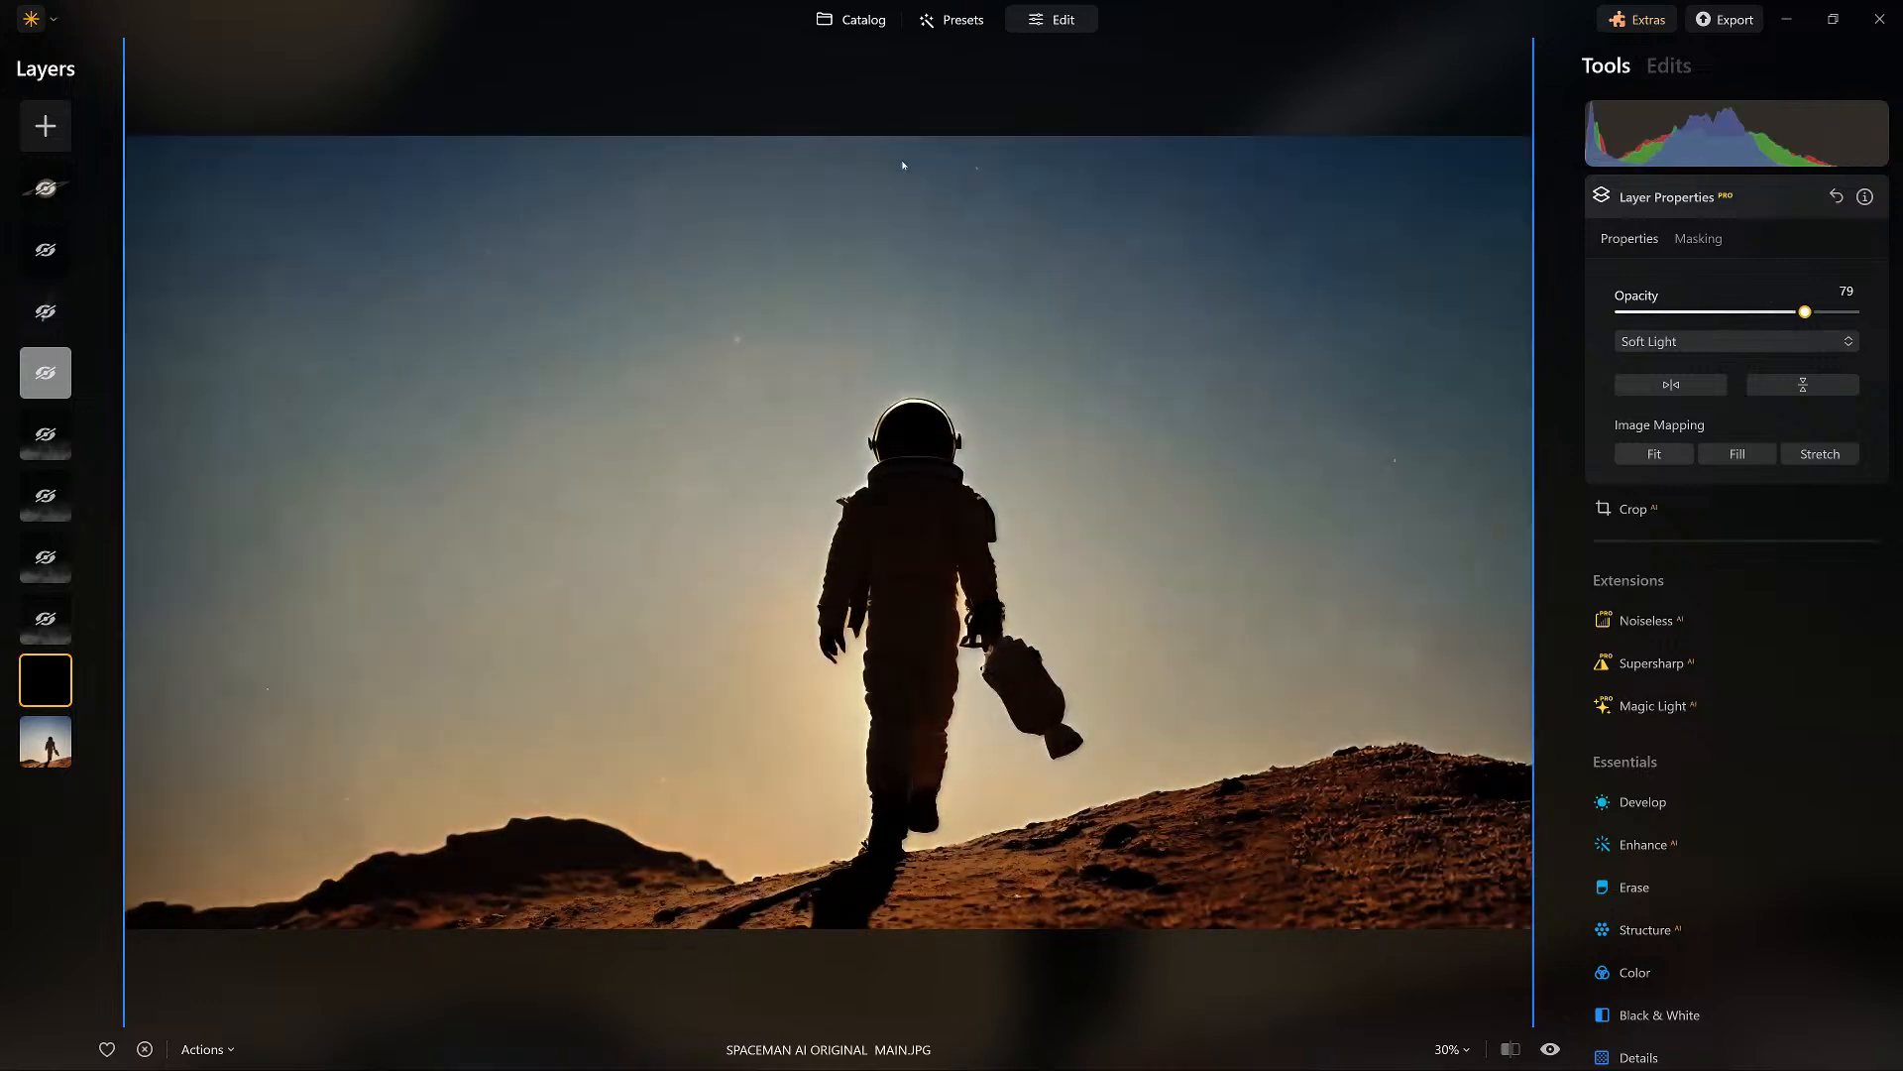
Show the lowest fog layer and hide the black layer beneath it.
click(43, 625)
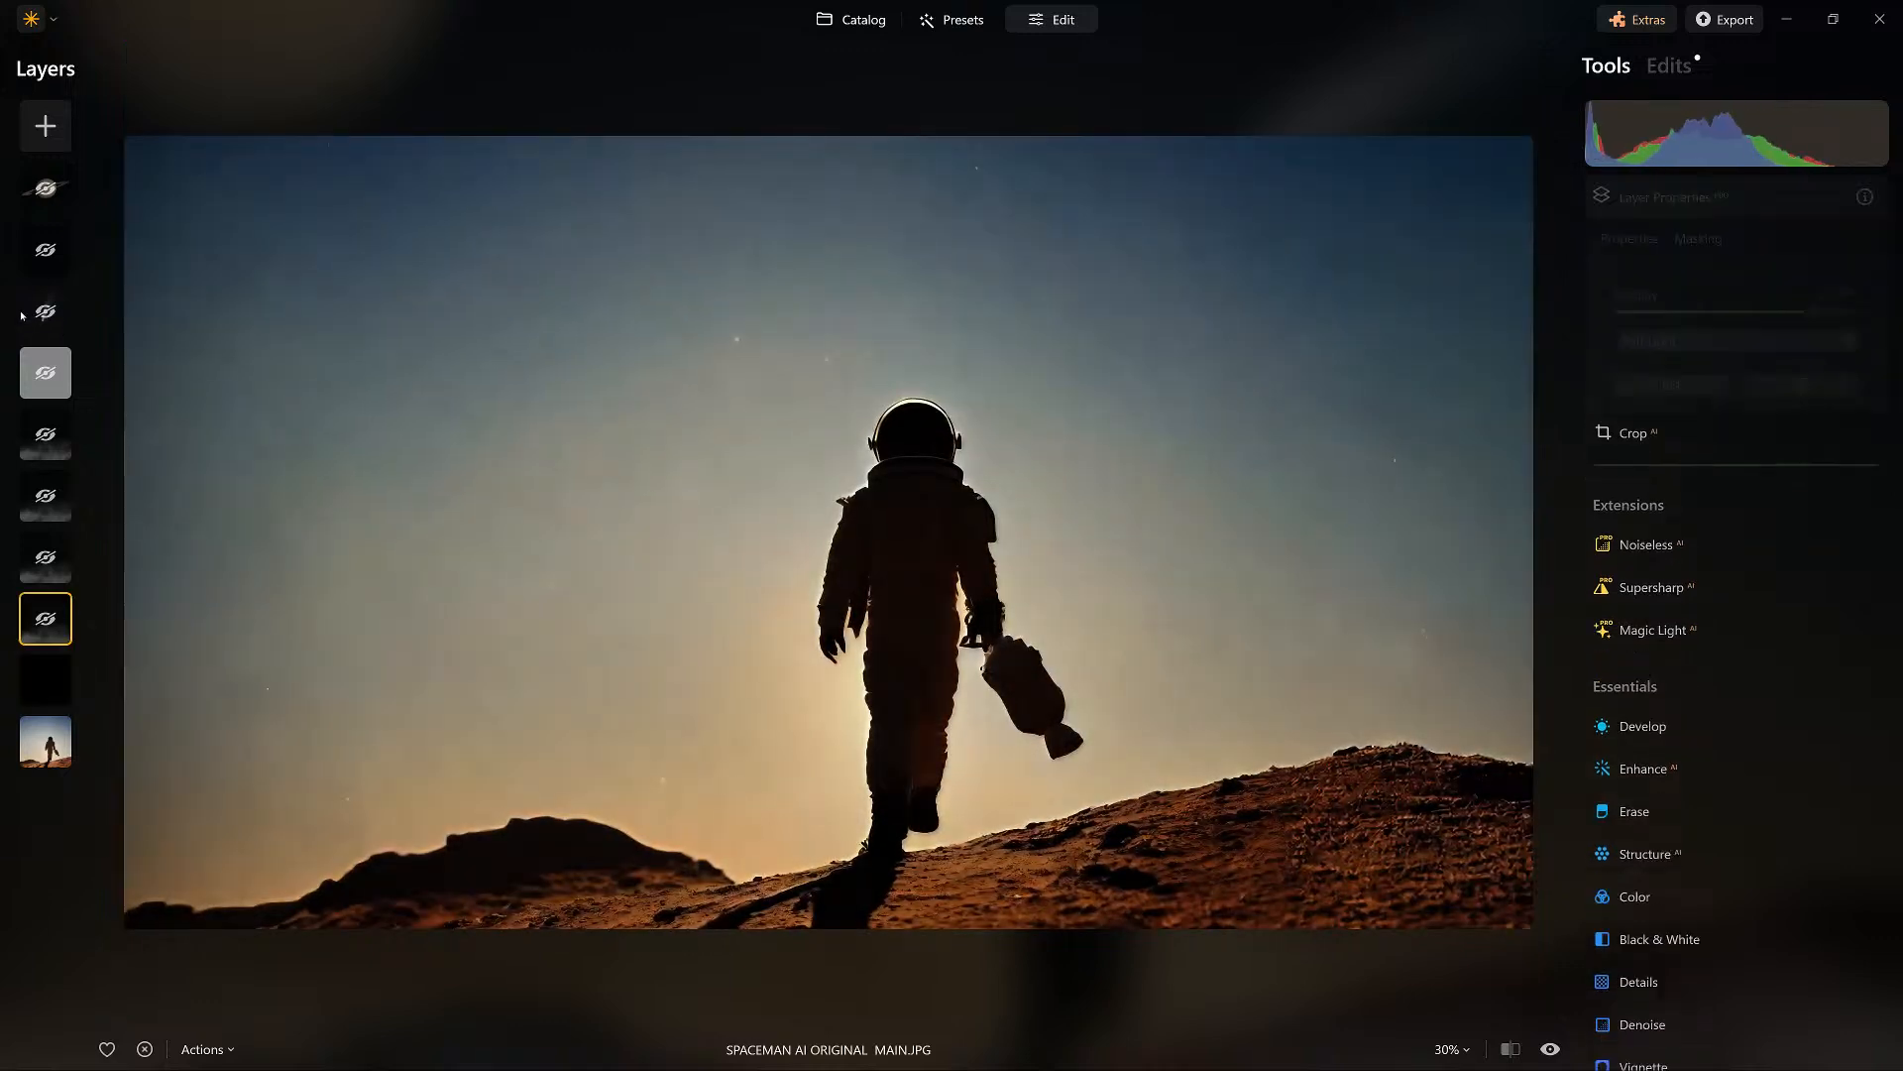
right_click(42, 626)
click(79, 646)
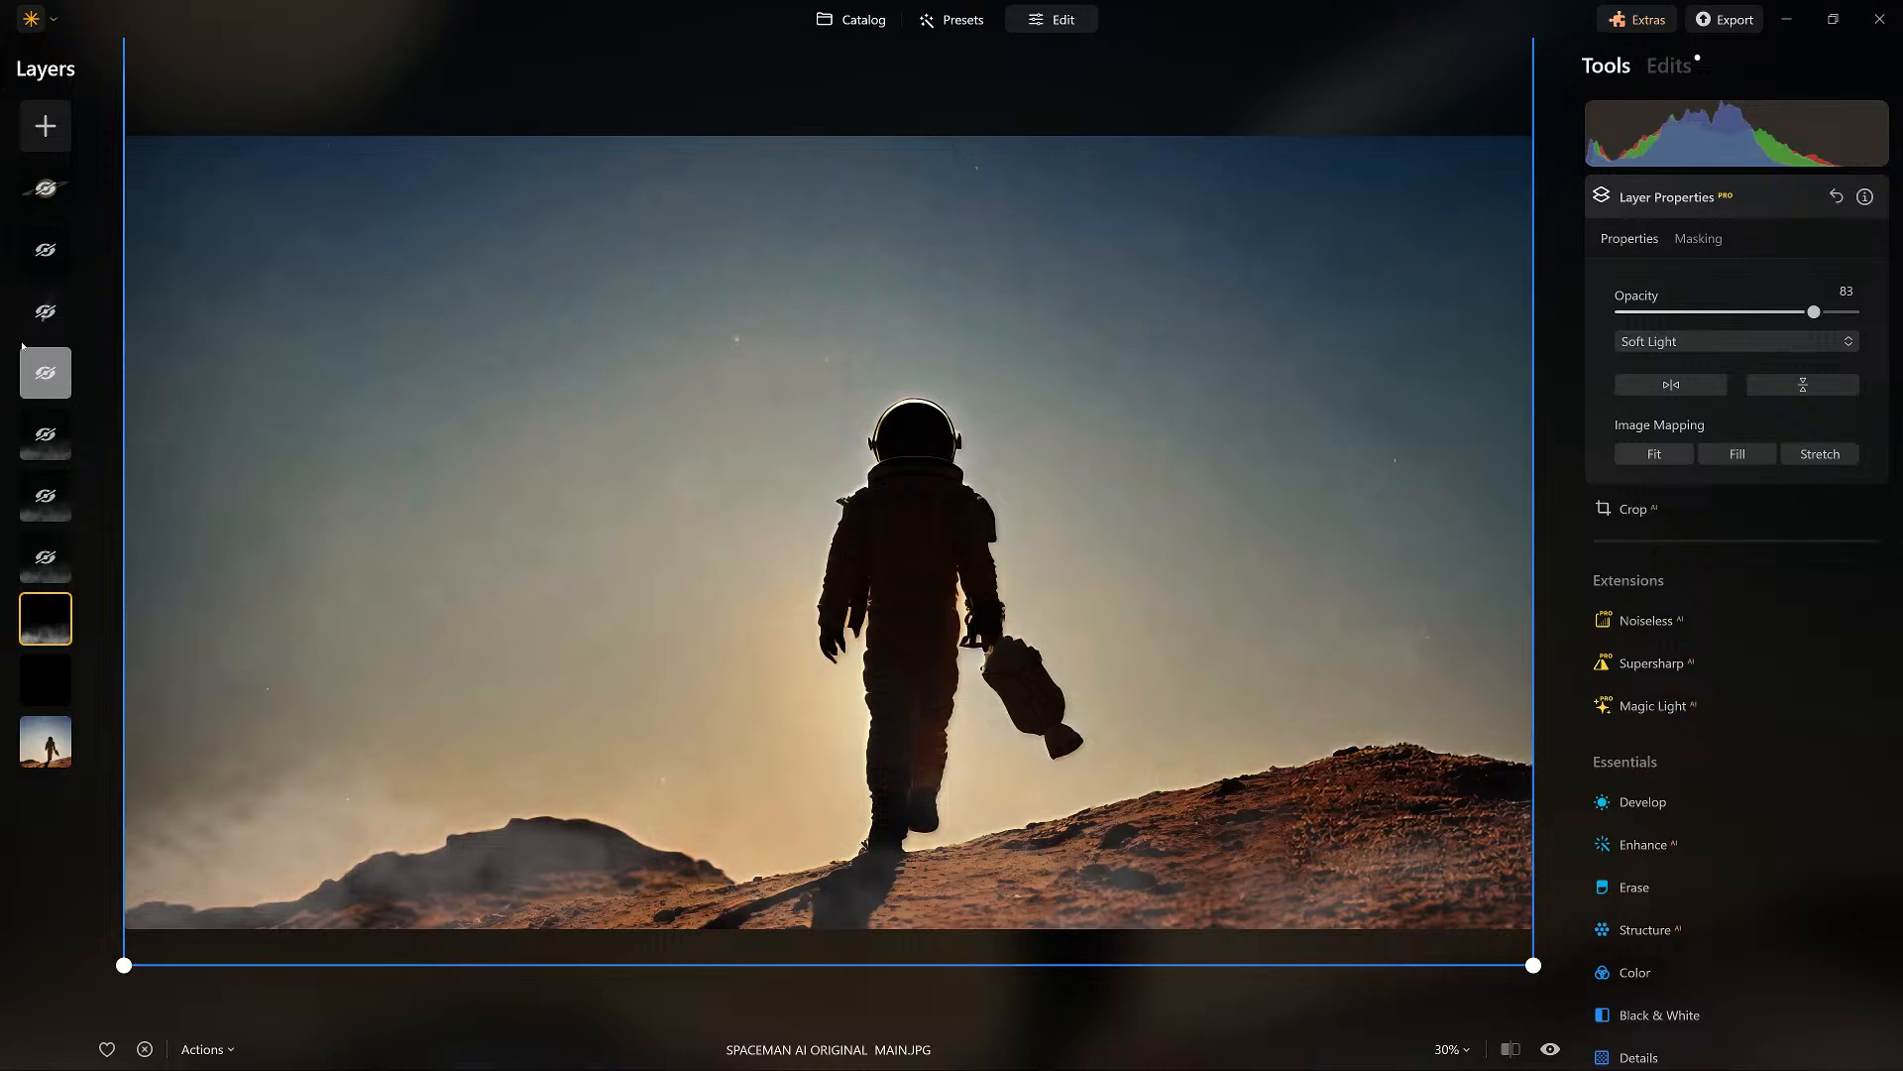
click(43, 686)
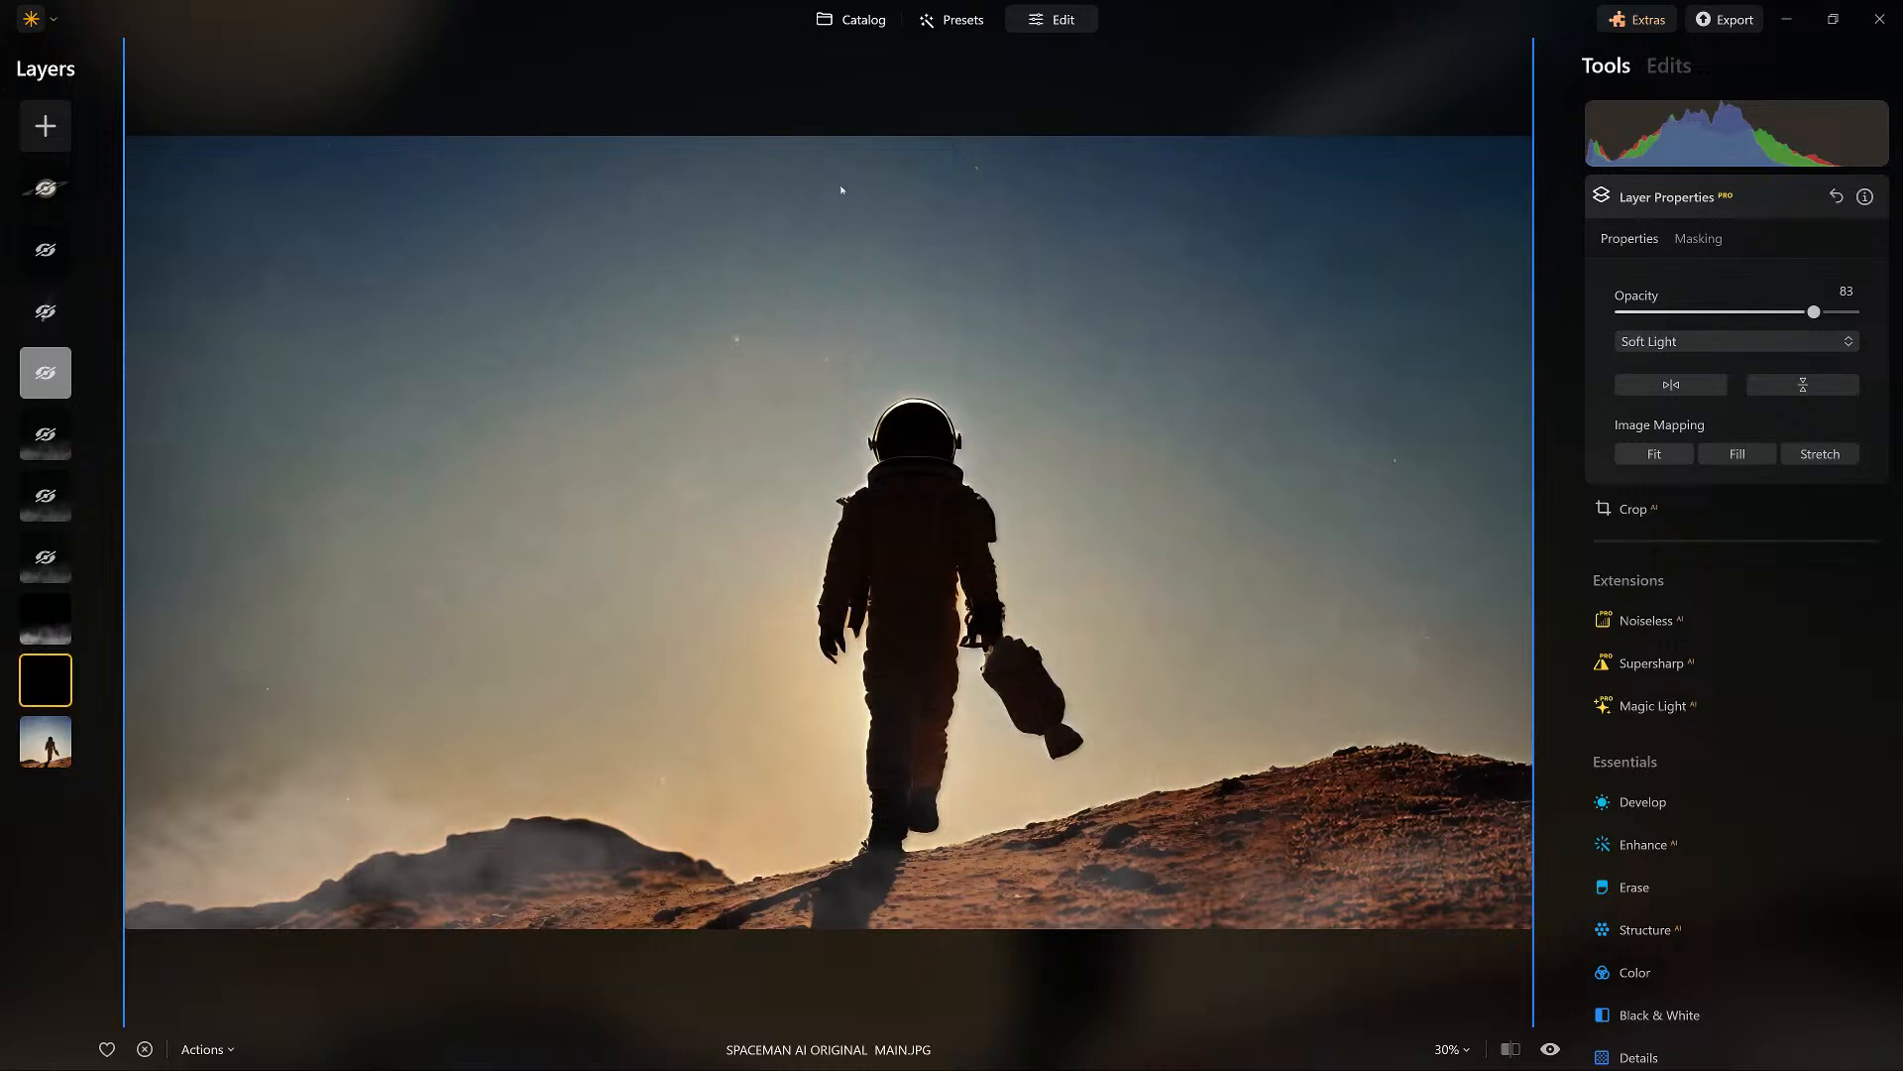
right_click(50, 670)
click(95, 686)
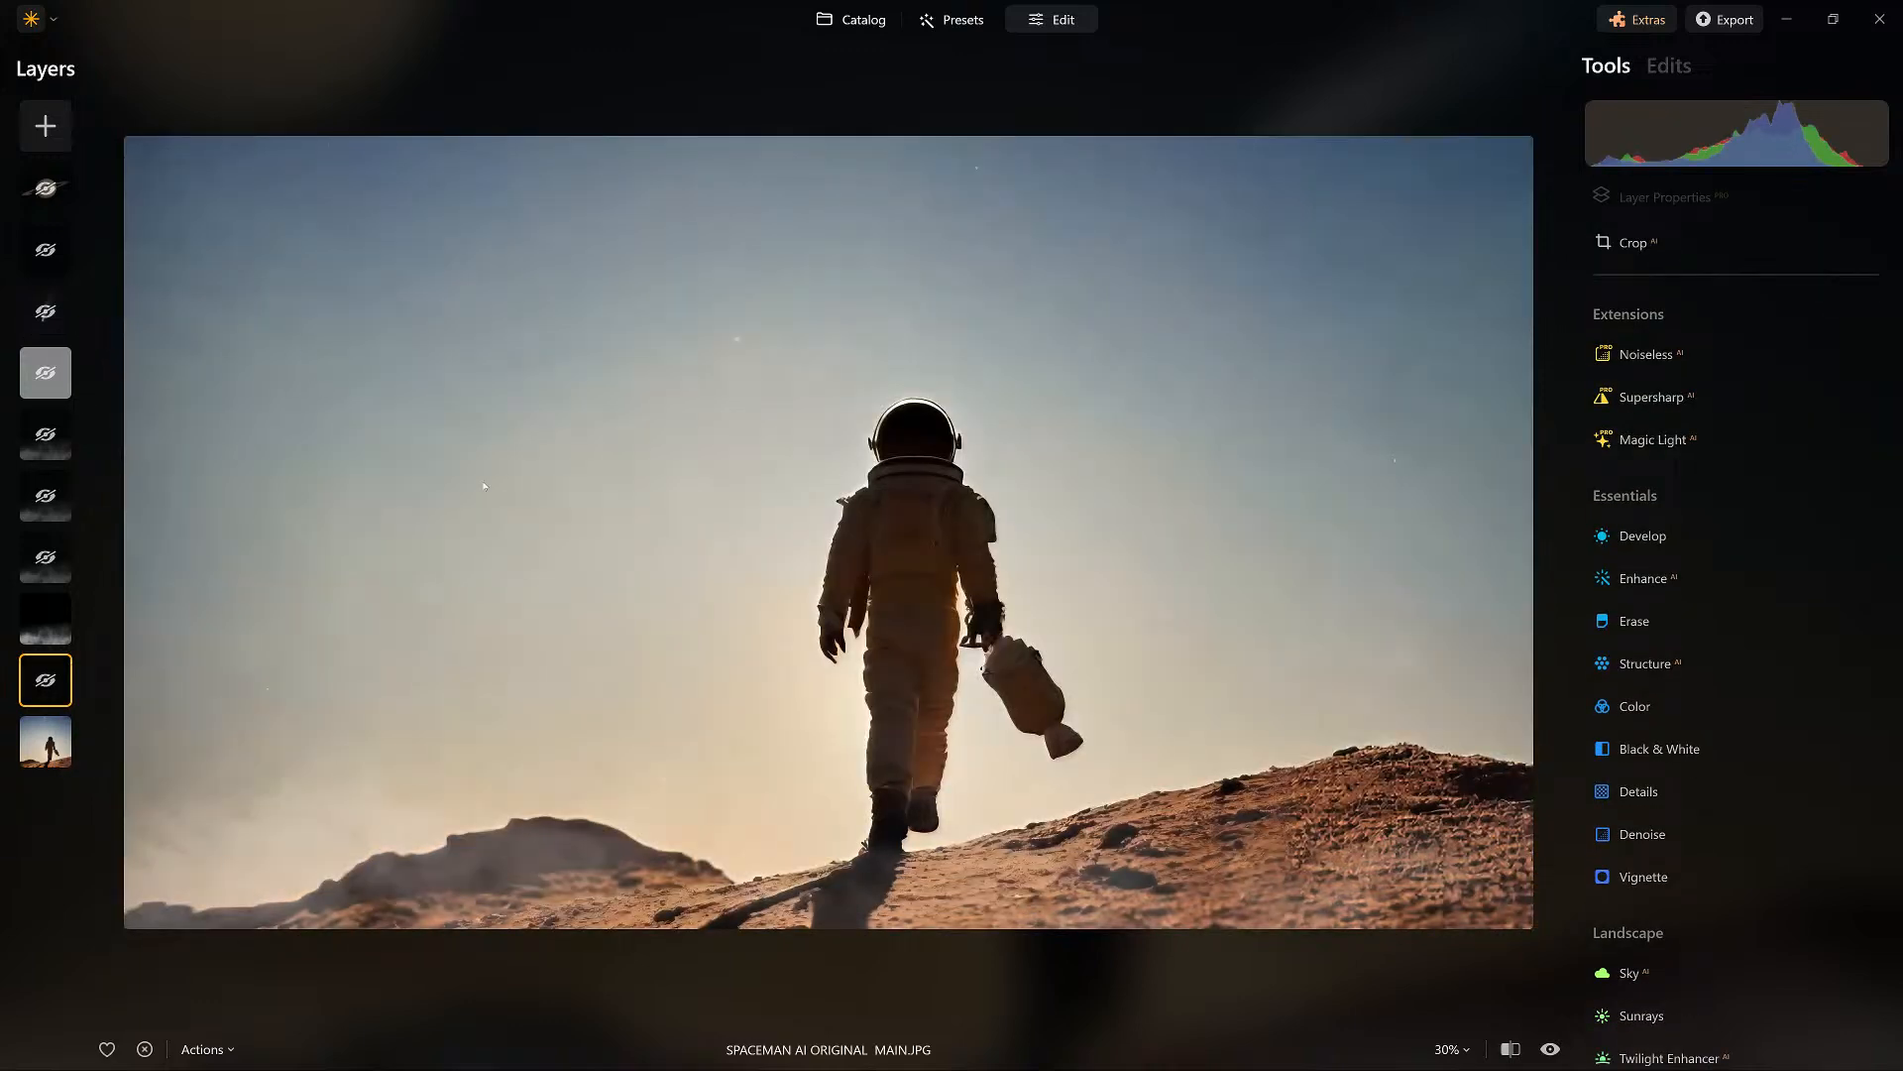
Revert the spaceman photo to its original, discarding all layers, edits and the crop.
click(224, 1053)
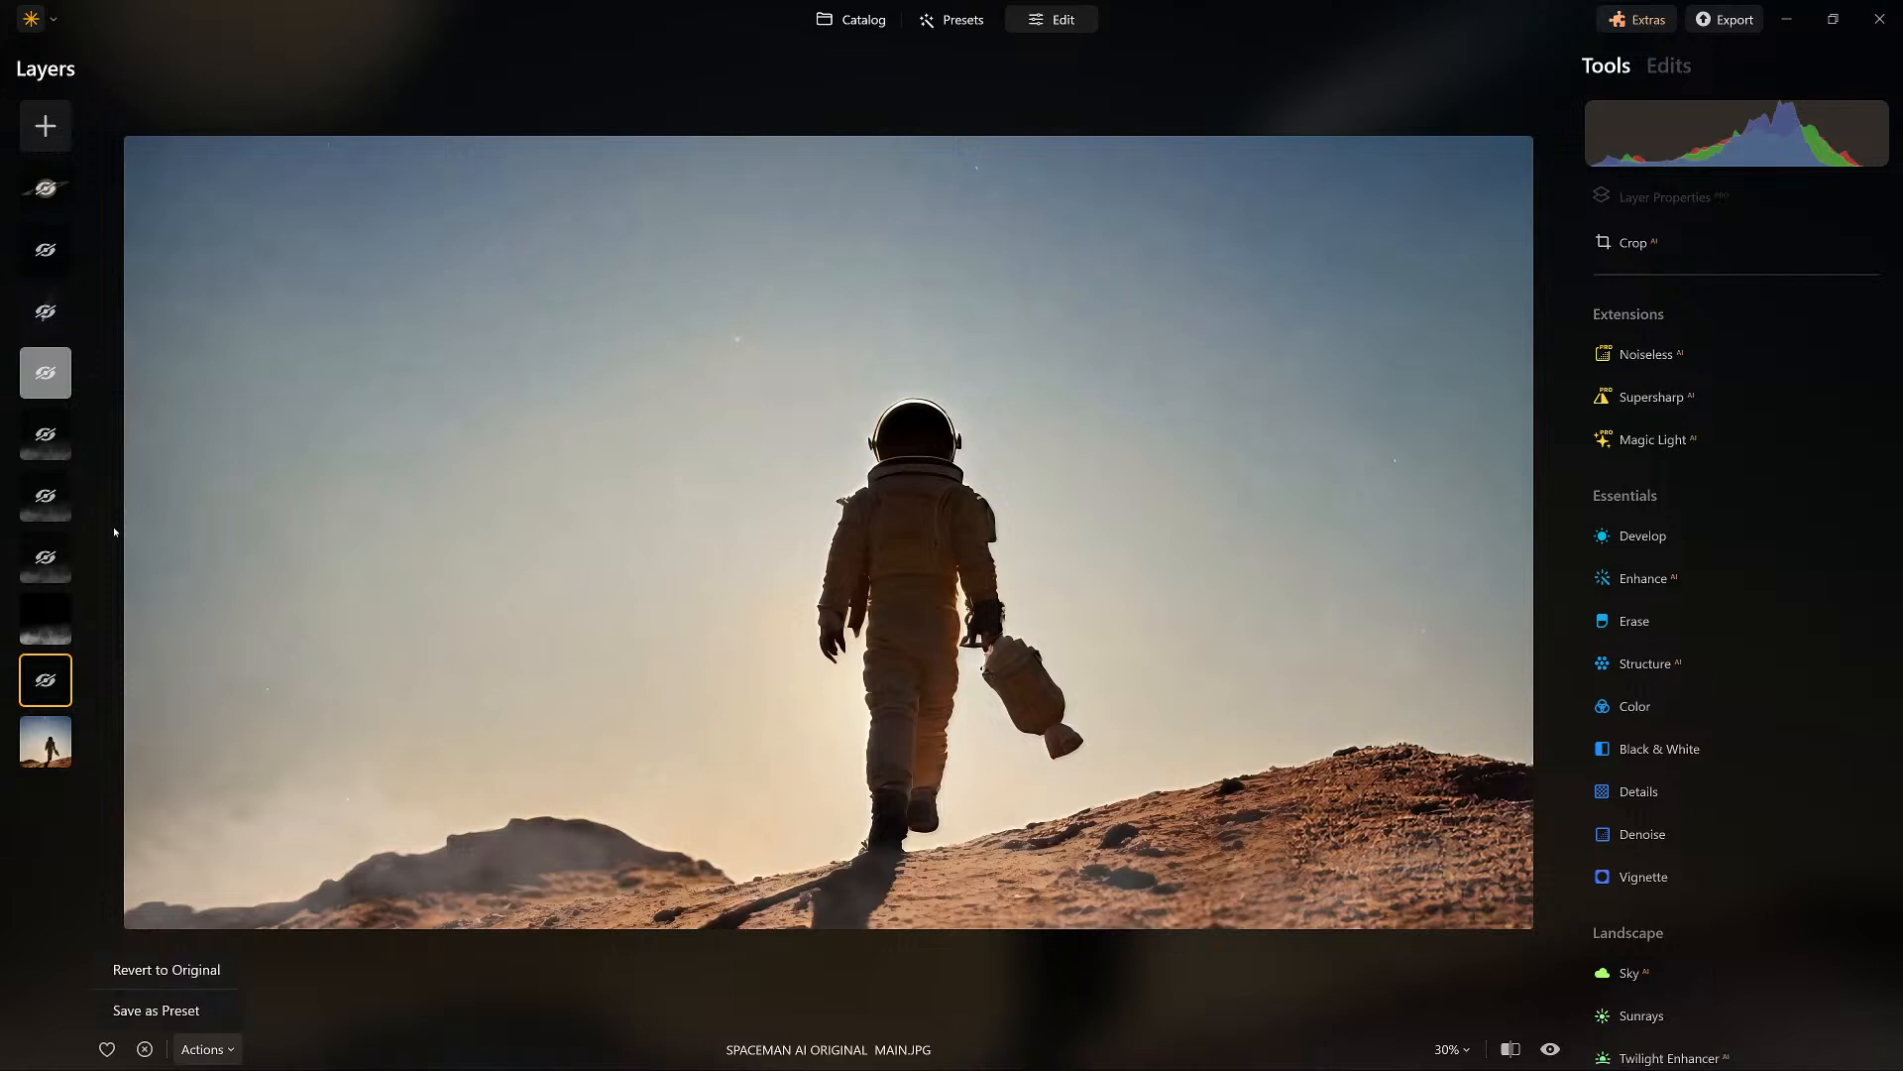
click(166, 969)
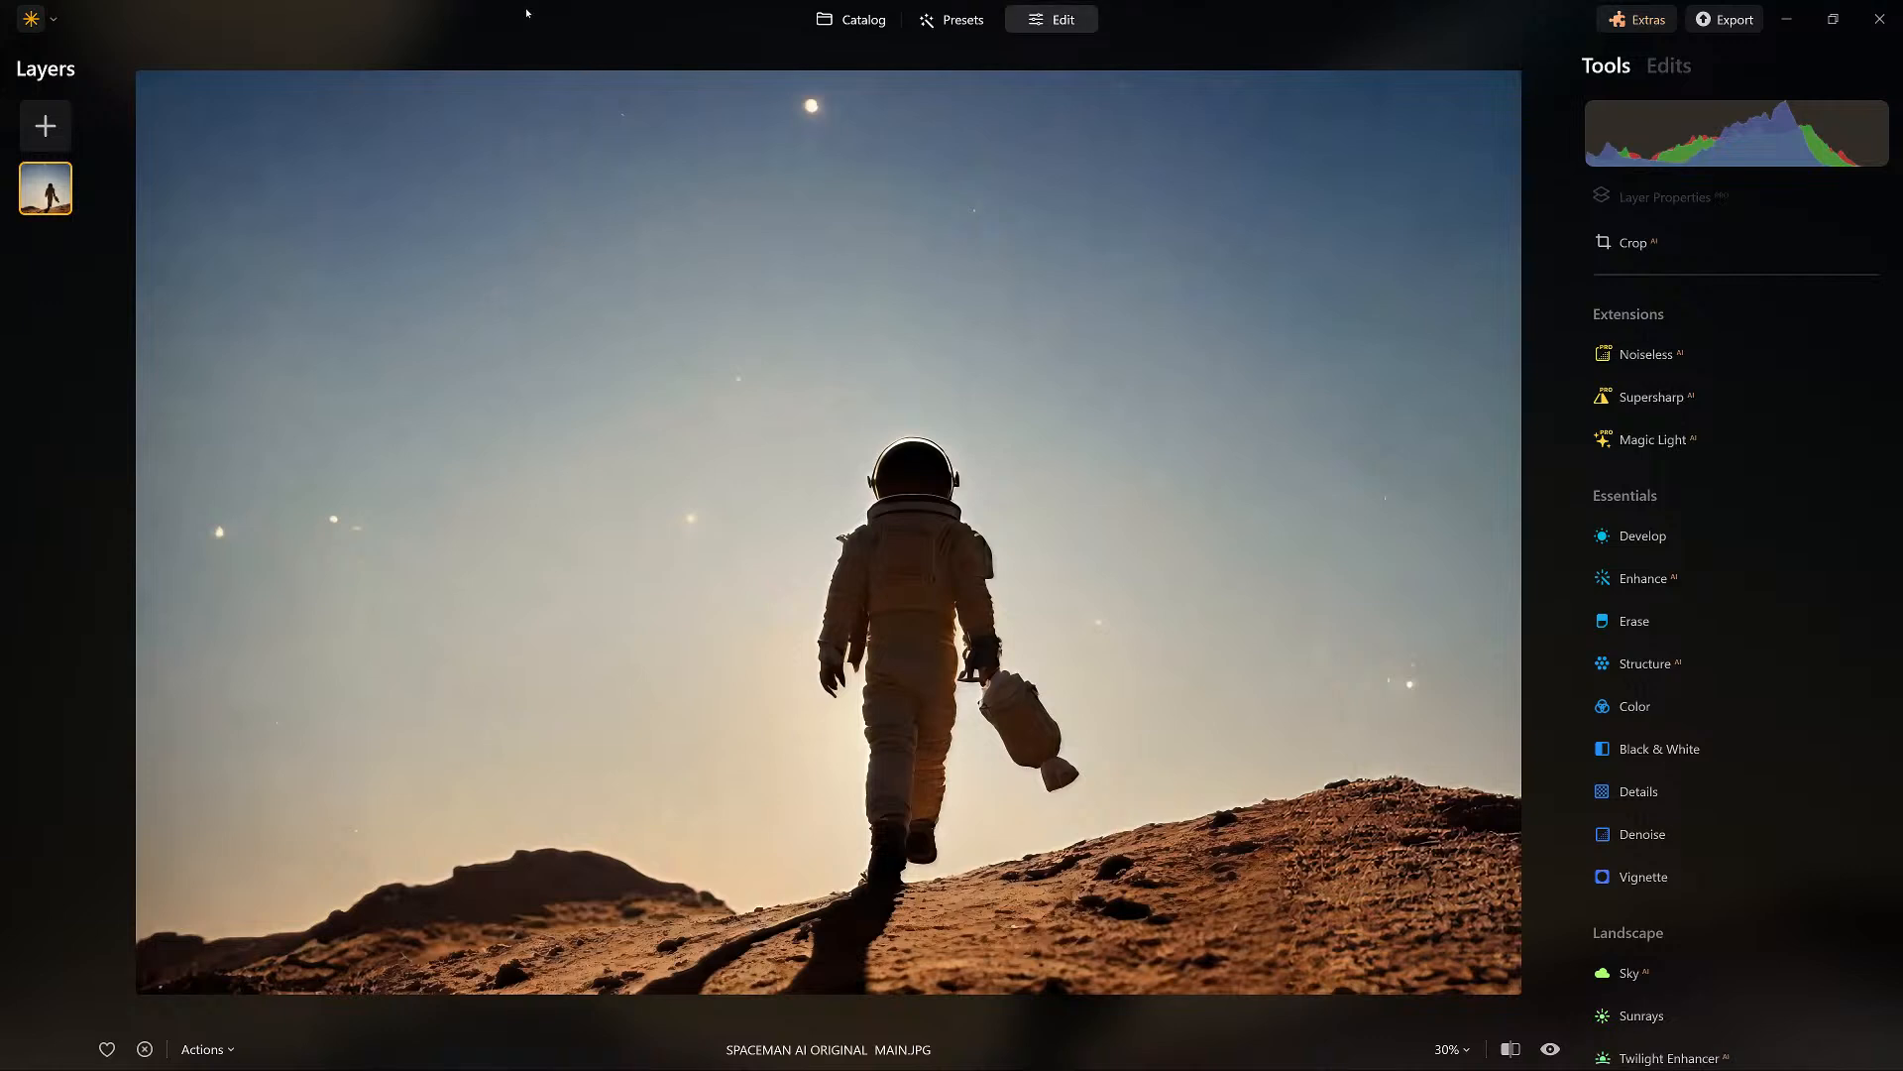
Try marking the bright spots in the sky around the astronaut with the Erase tool, and close the tool without erasing.
click(1635, 621)
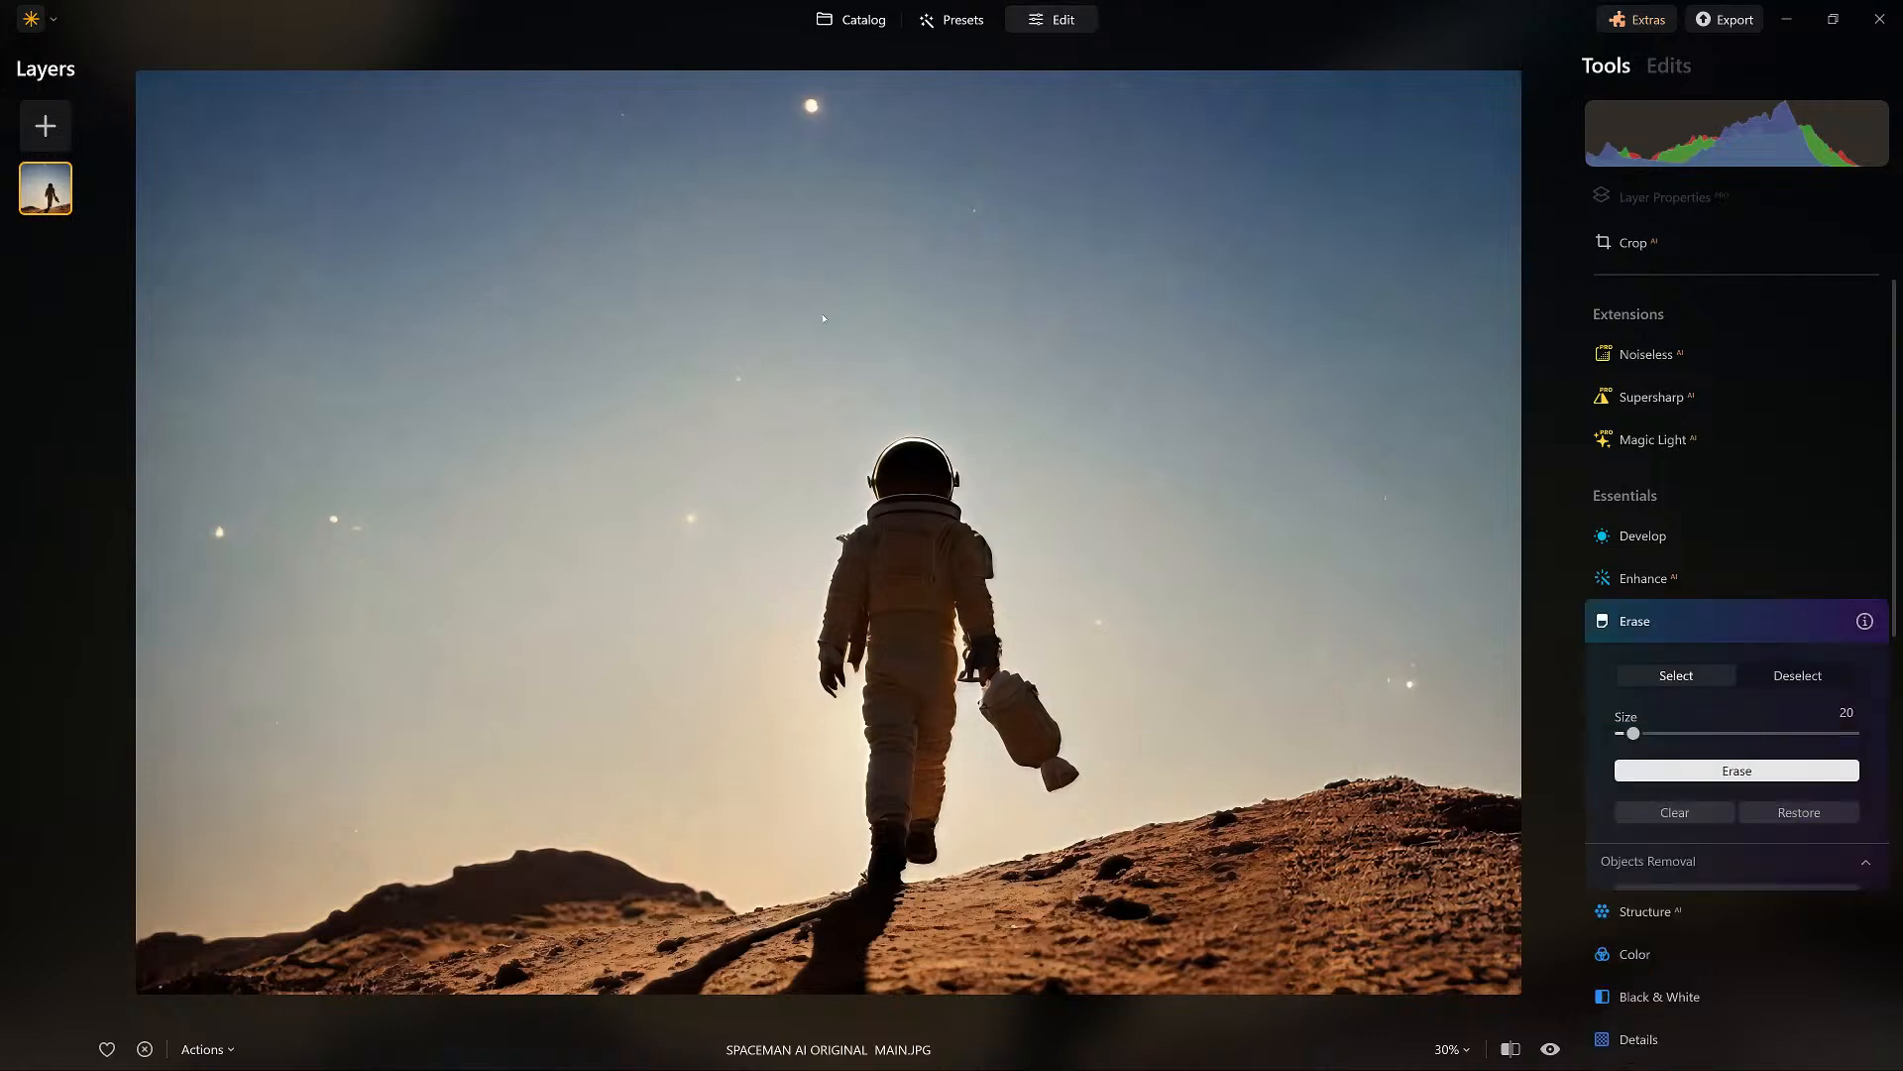
click(815, 101)
drag(814, 100, 800, 124)
click(691, 514)
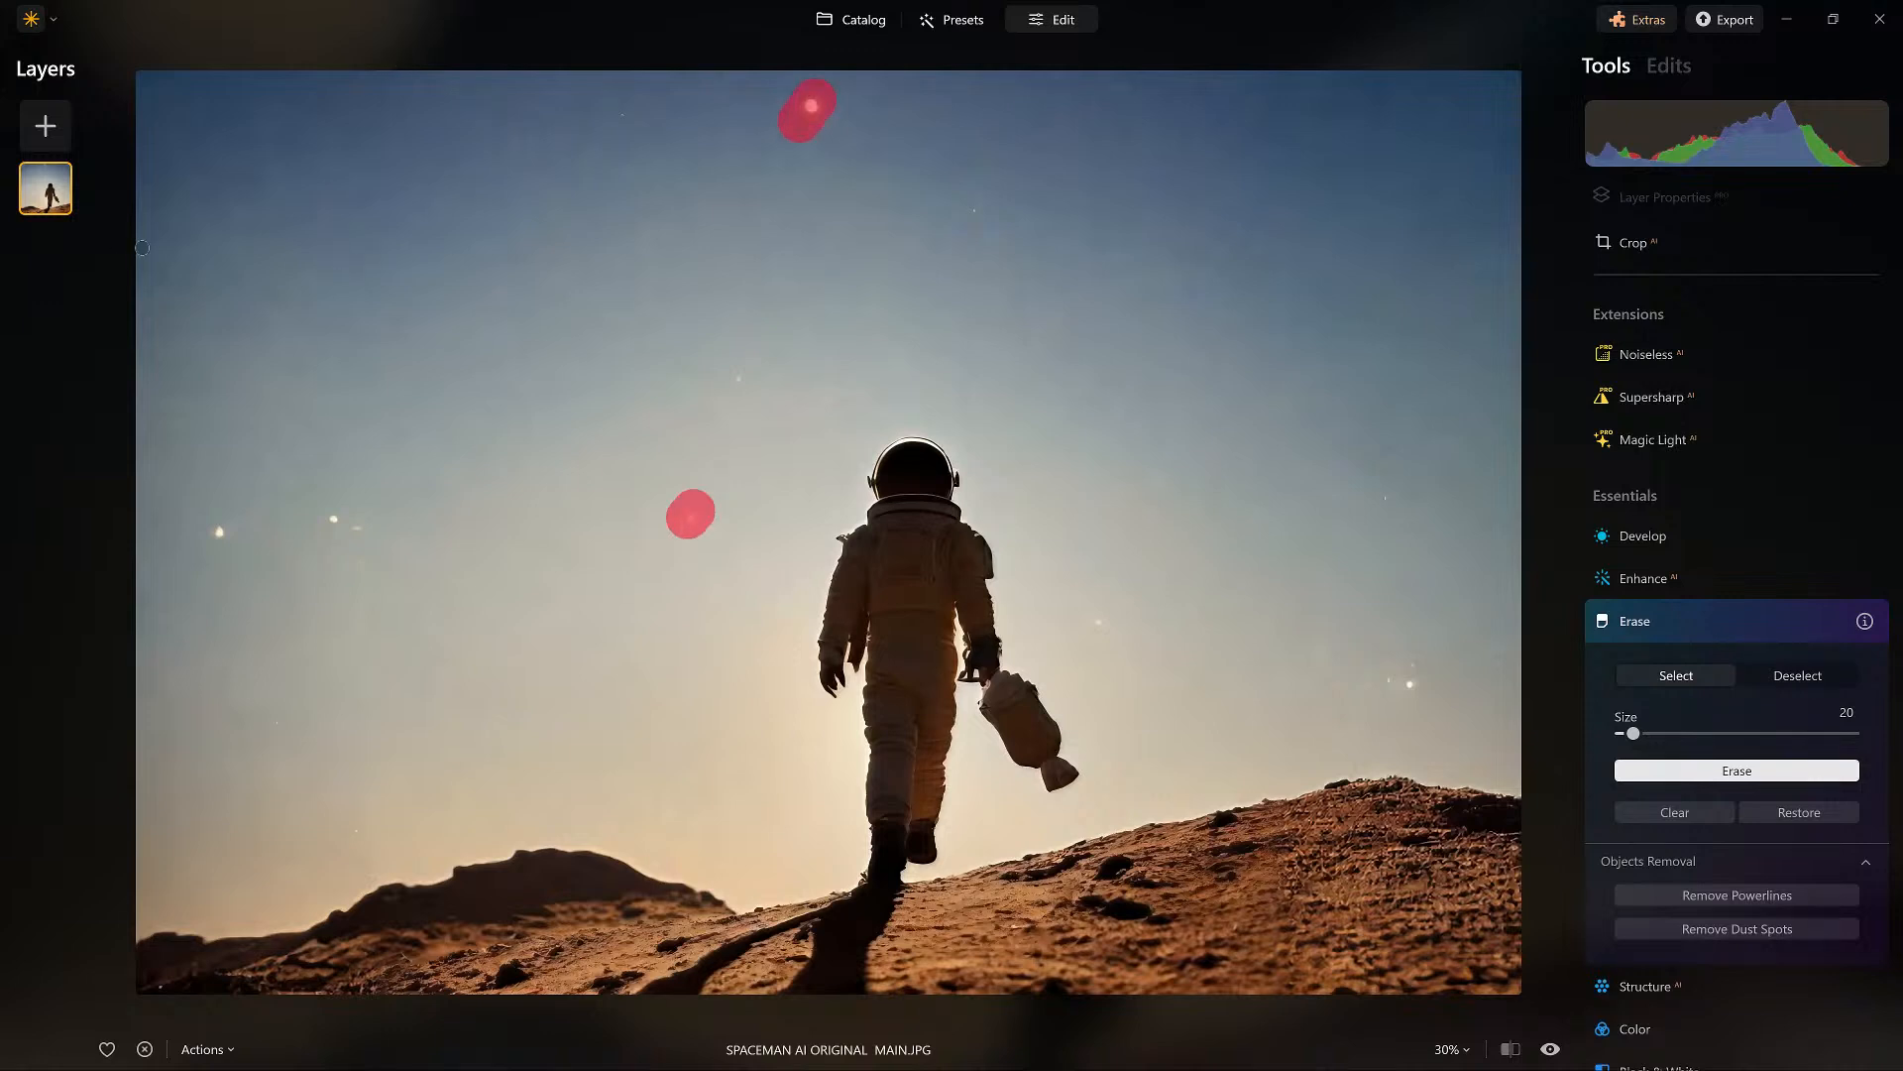
drag(378, 537, 333, 518)
click(217, 536)
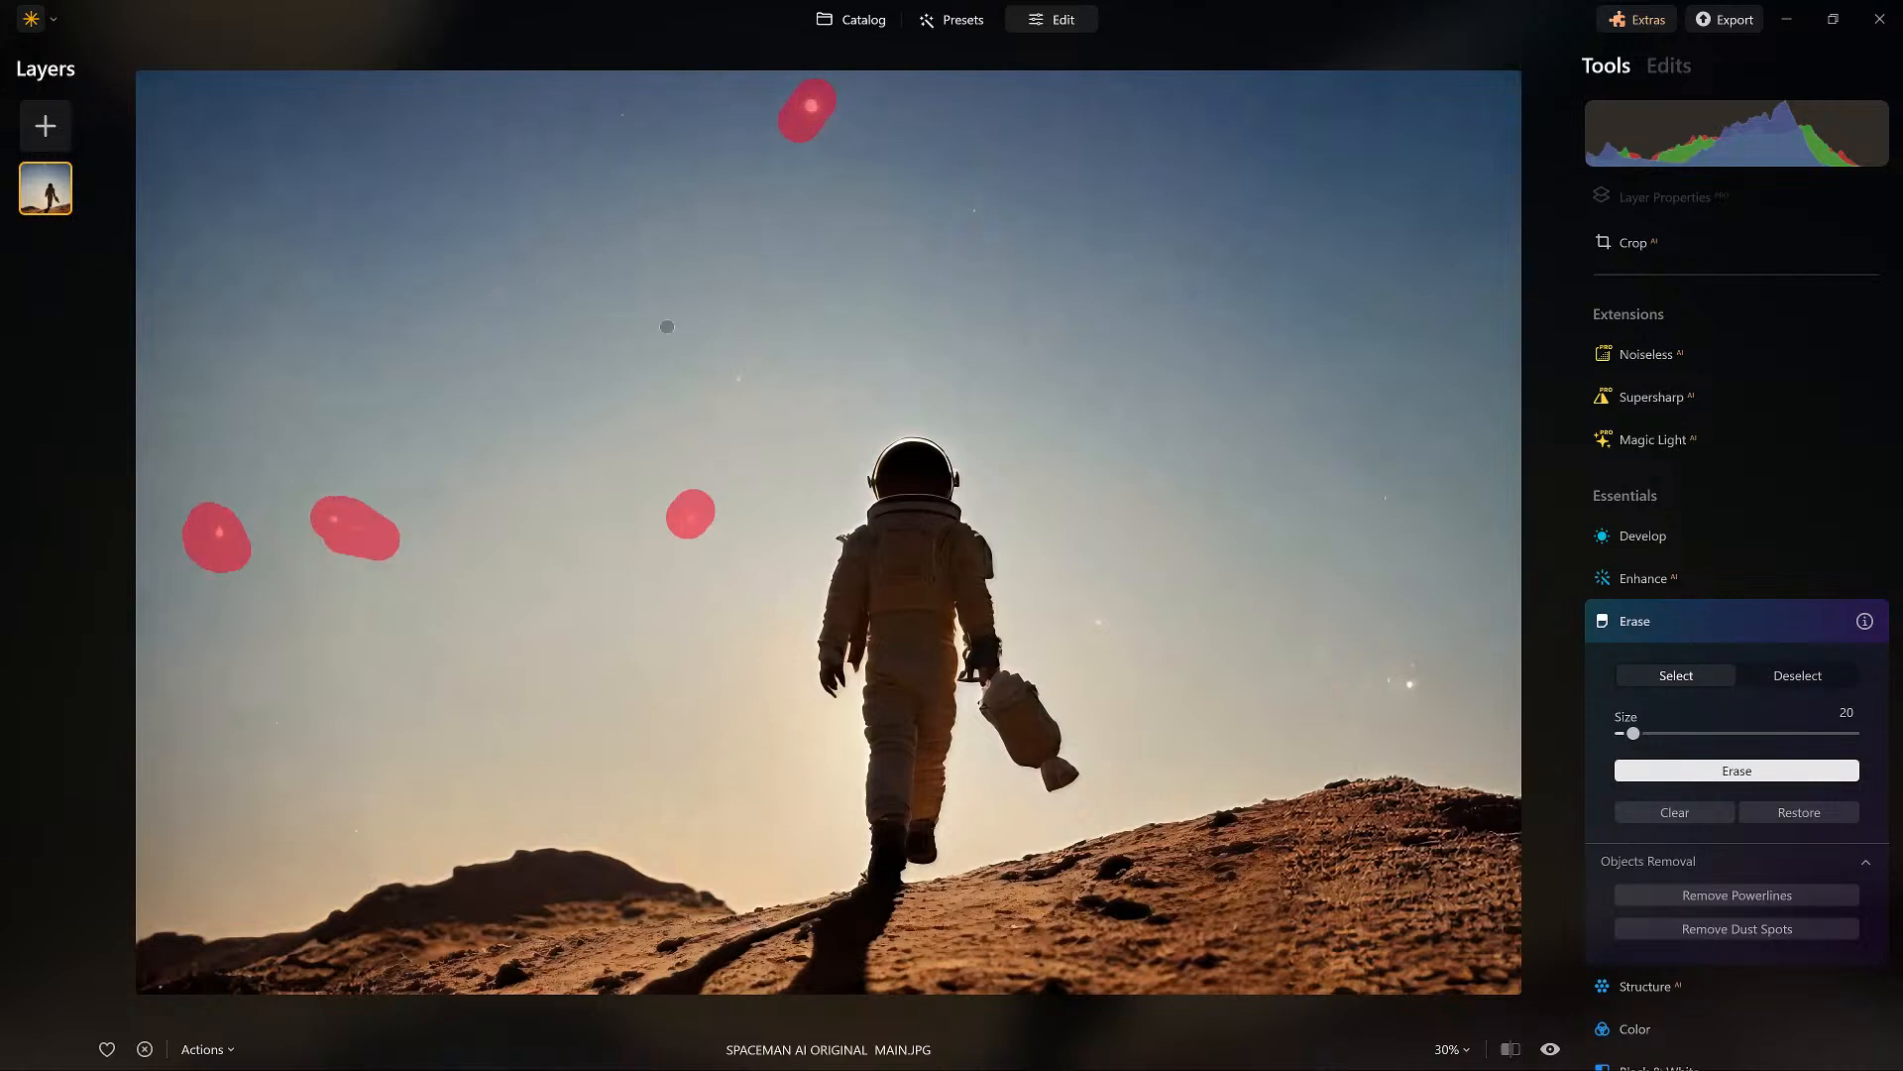
drag(1458, 697, 1338, 670)
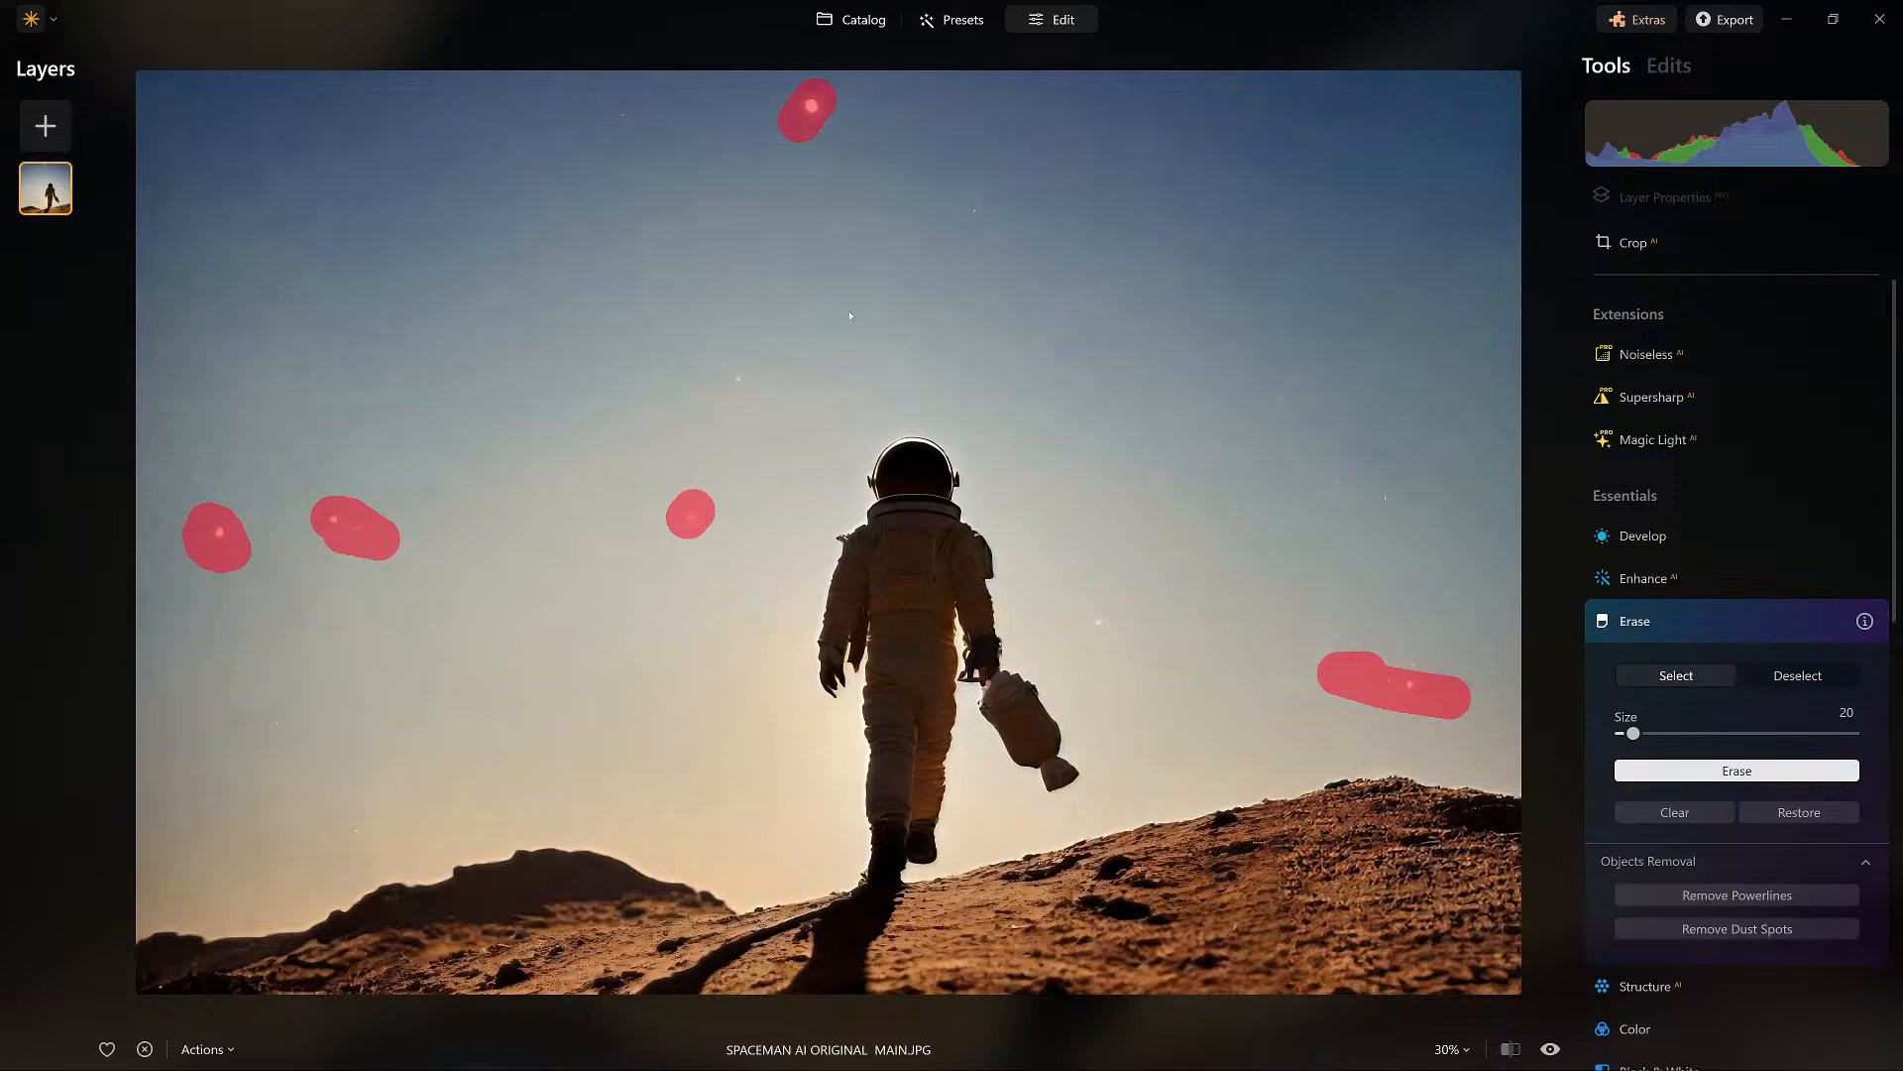
click(1636, 621)
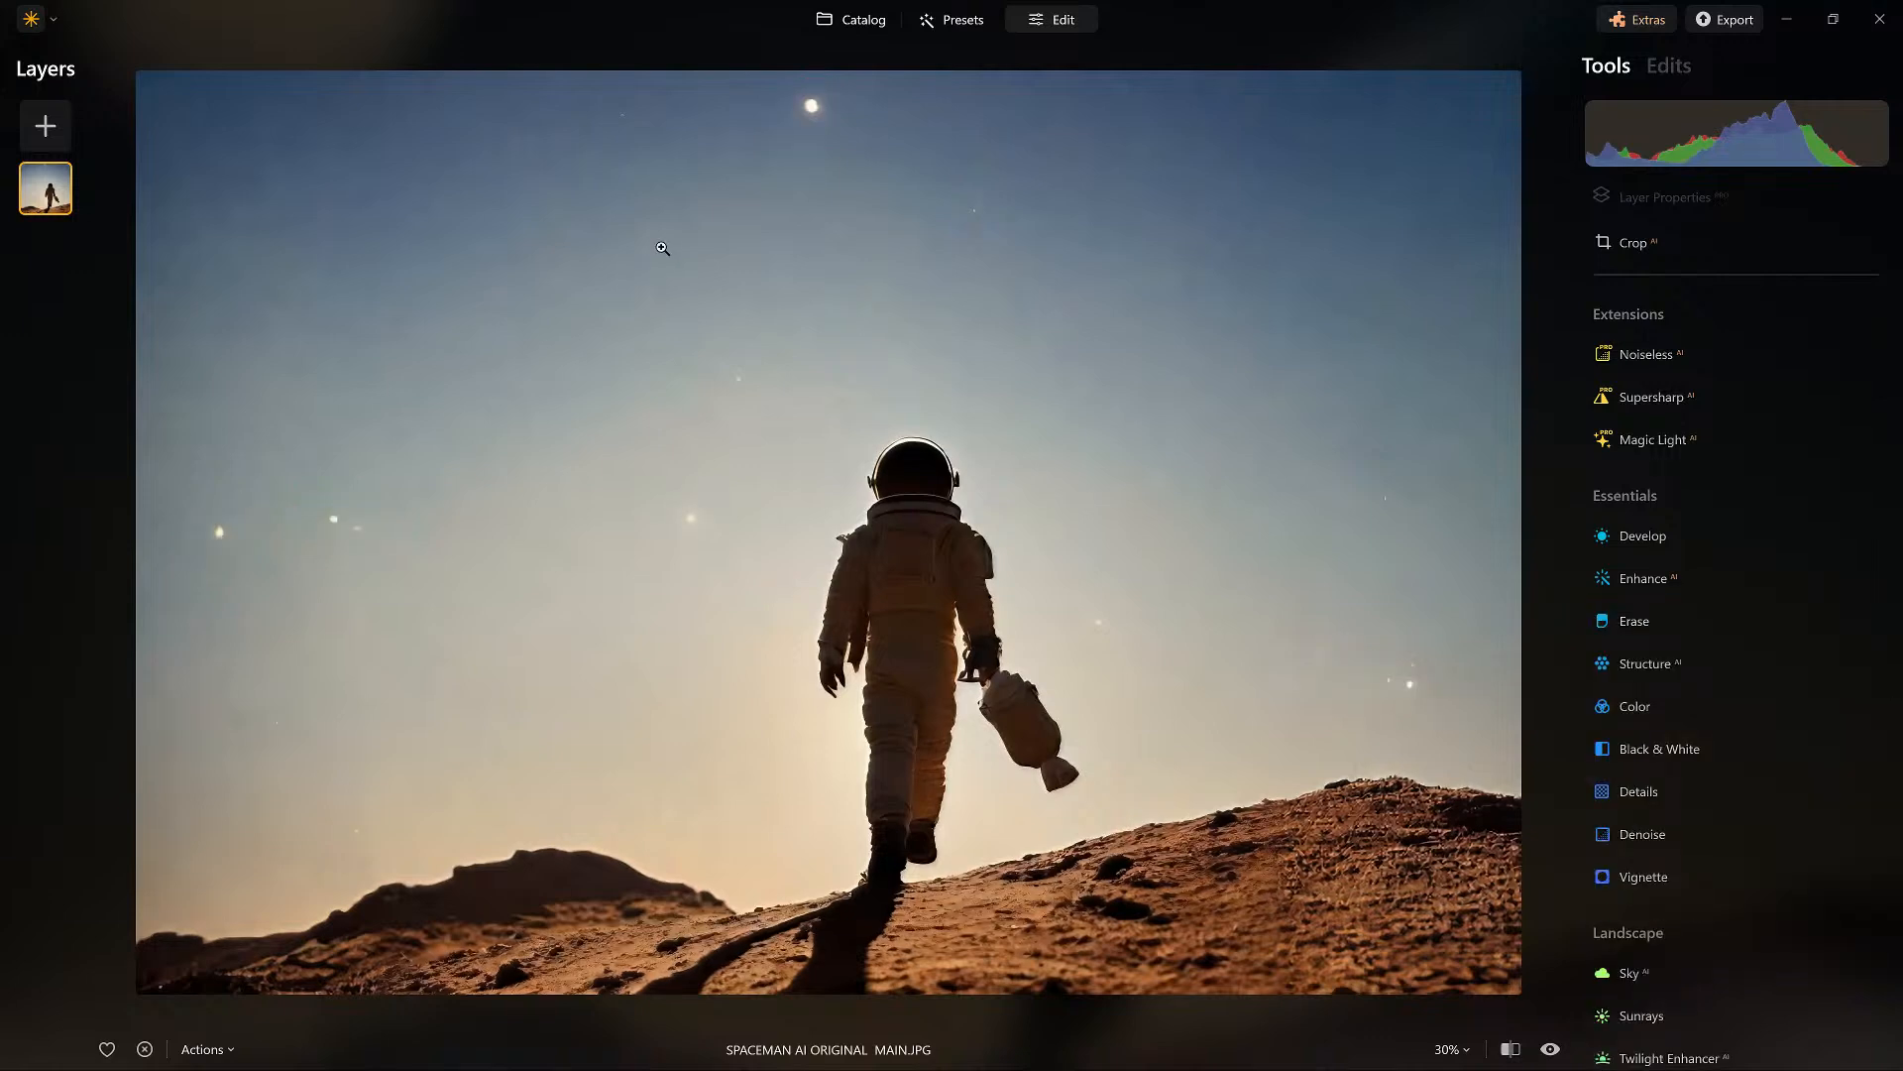
Erase the bright spots in the sky around the astronaut with the Erase tool.
click(1636, 621)
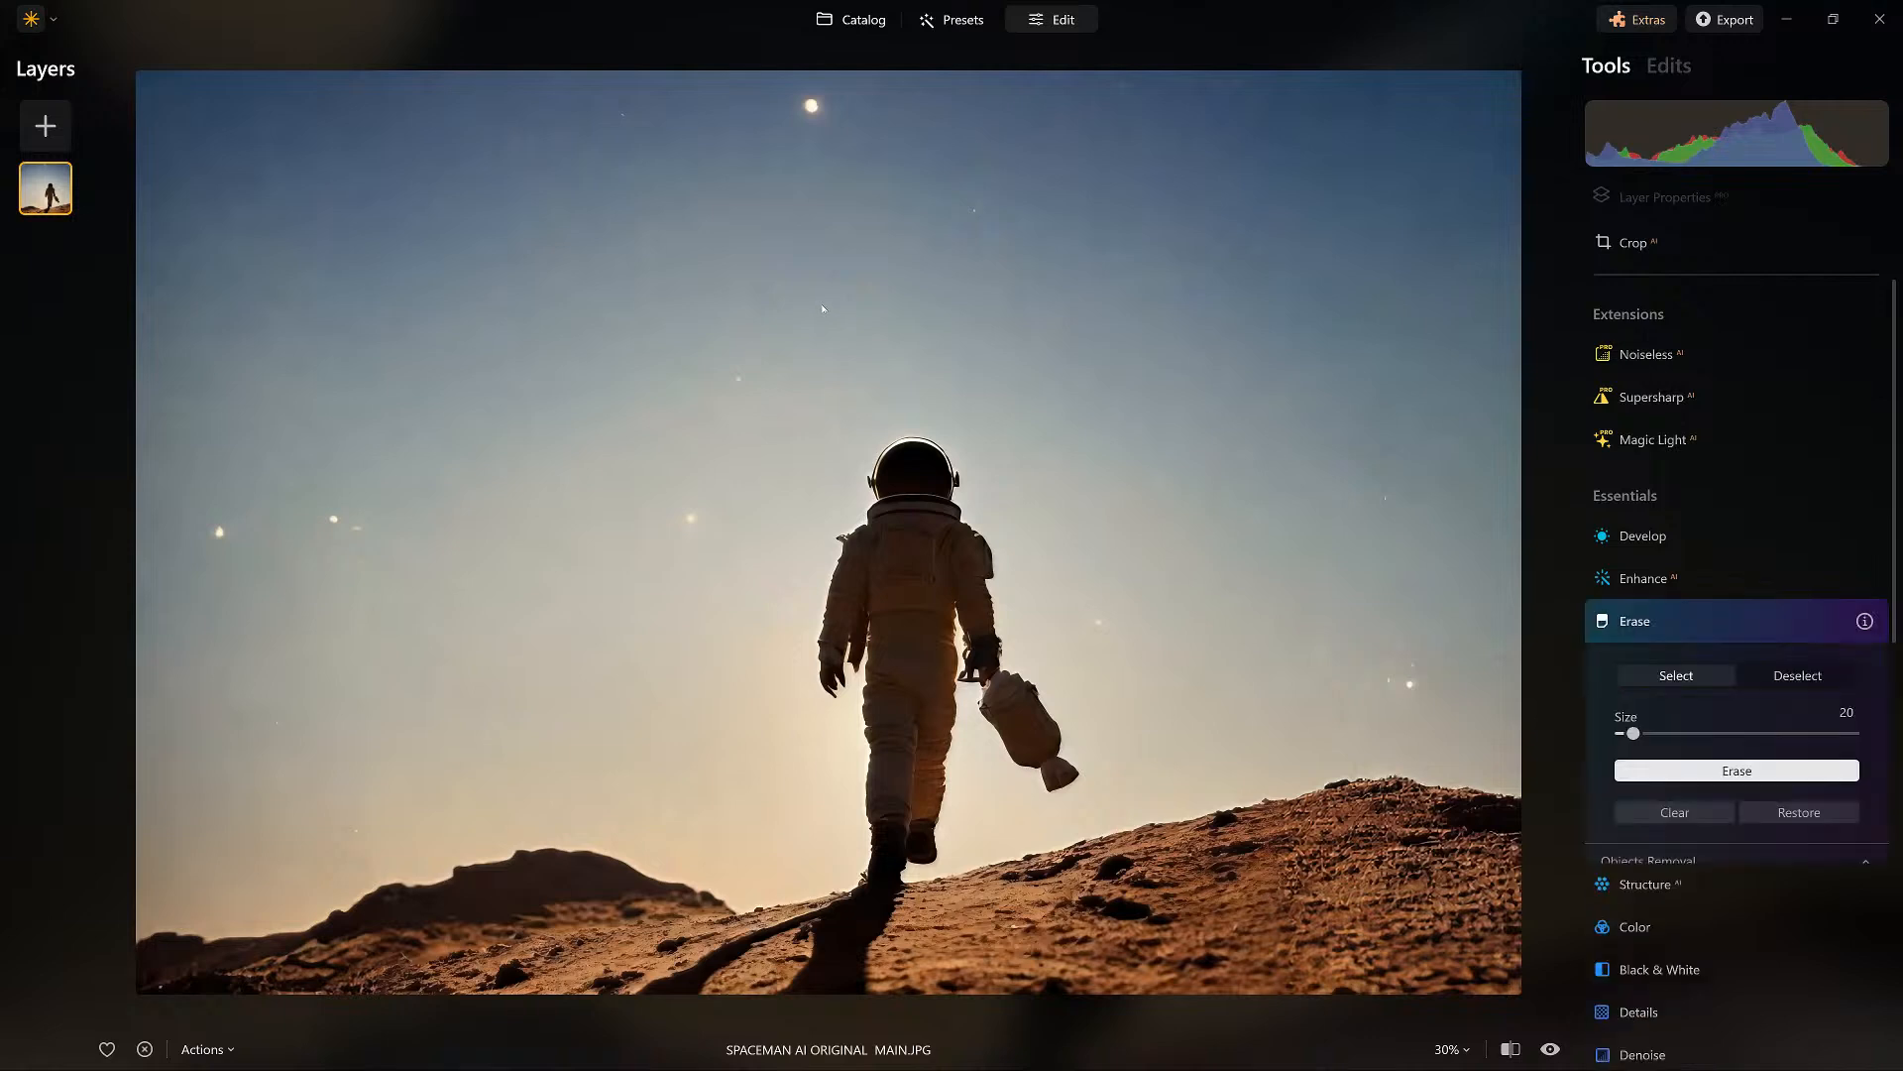
drag(1423, 692, 1354, 676)
drag(813, 98, 811, 114)
click(685, 520)
drag(327, 516, 363, 529)
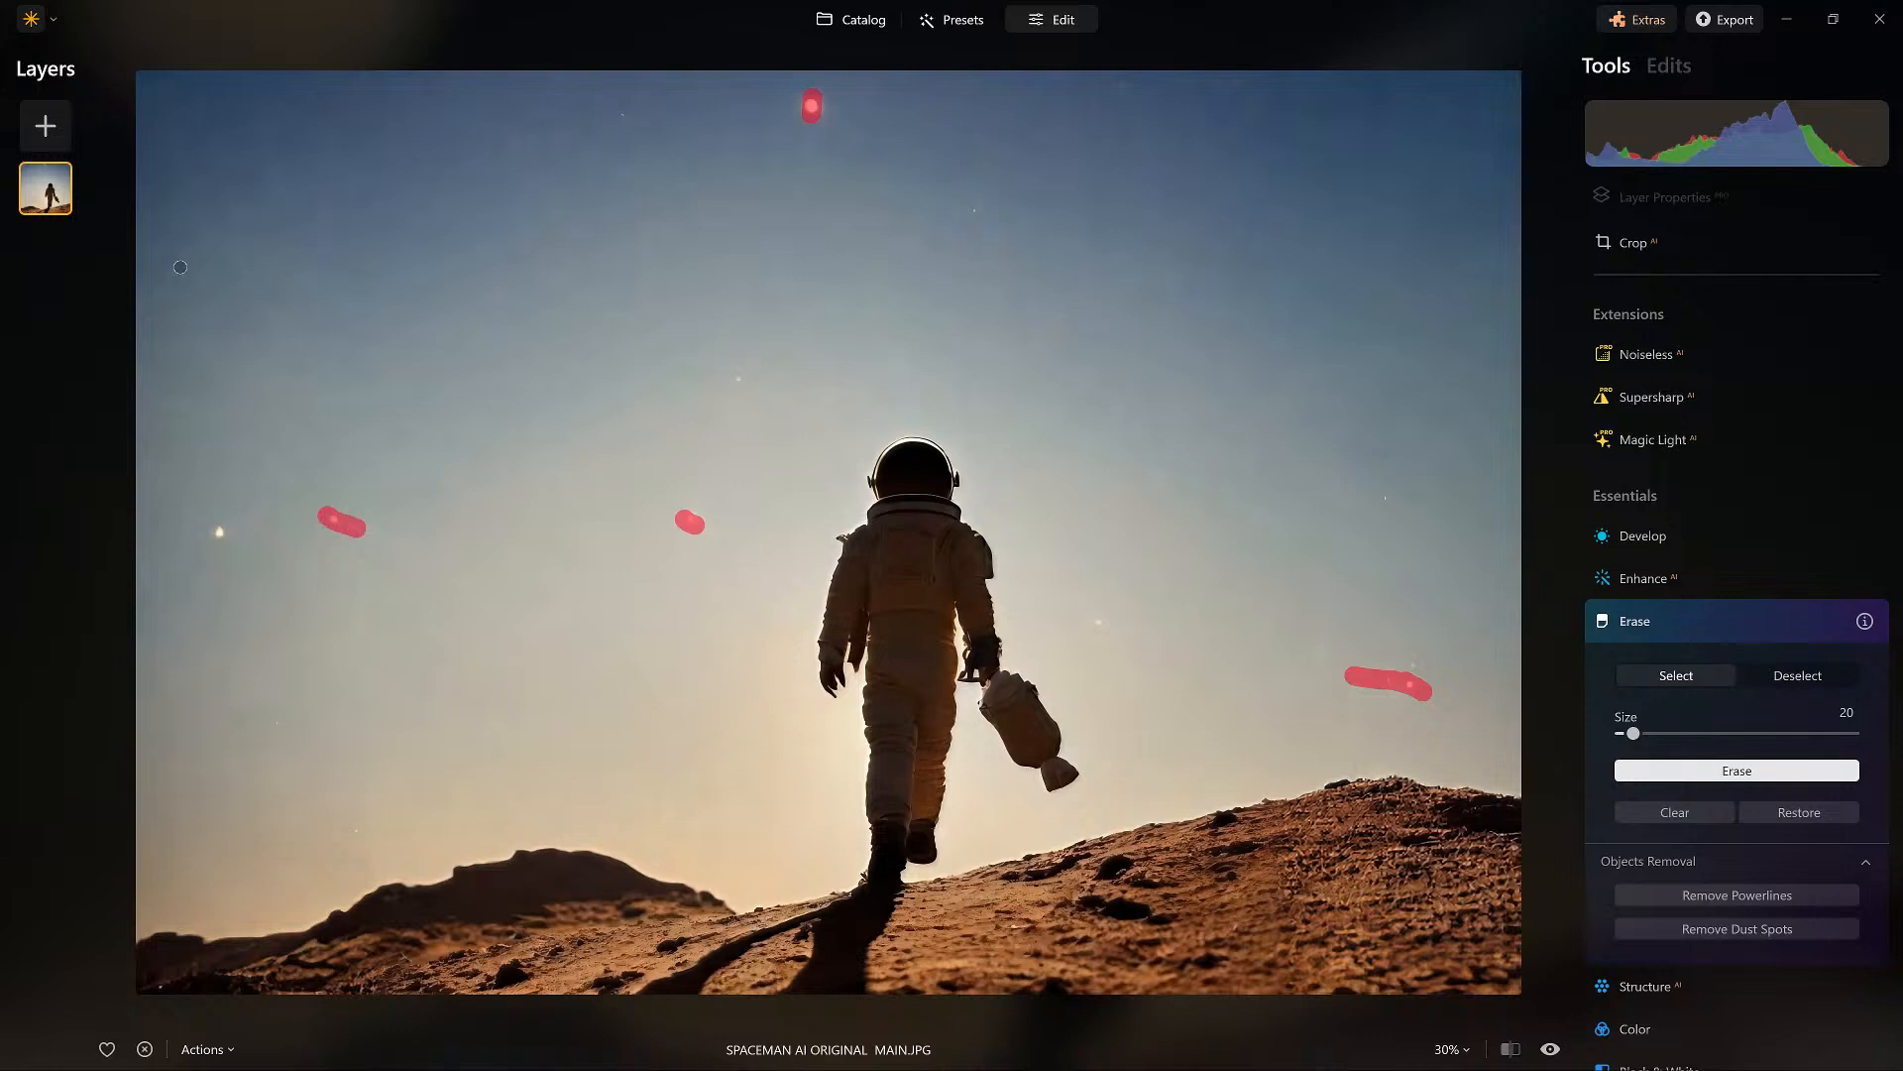
click(218, 532)
click(1737, 770)
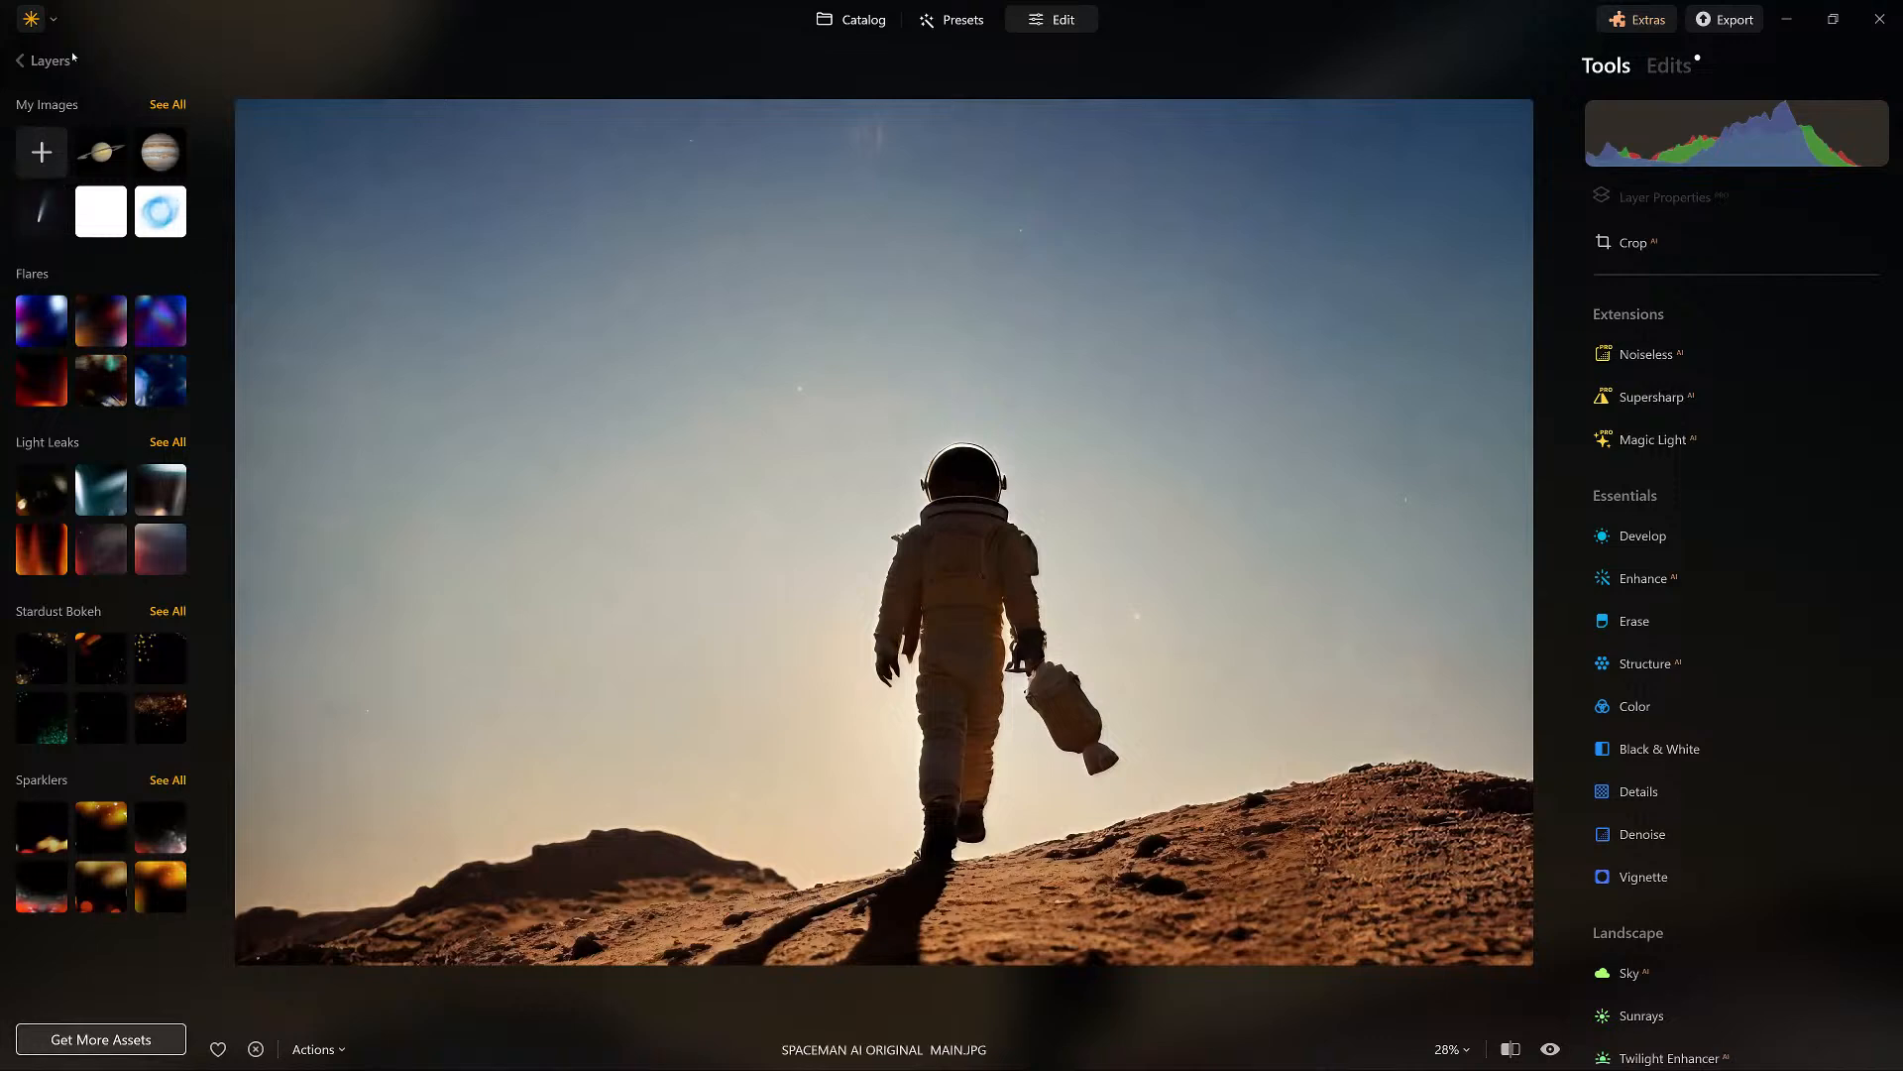
Add the solid black image as a layer above the spaceman photo and set its blend mode to Soft Light.
click(168, 104)
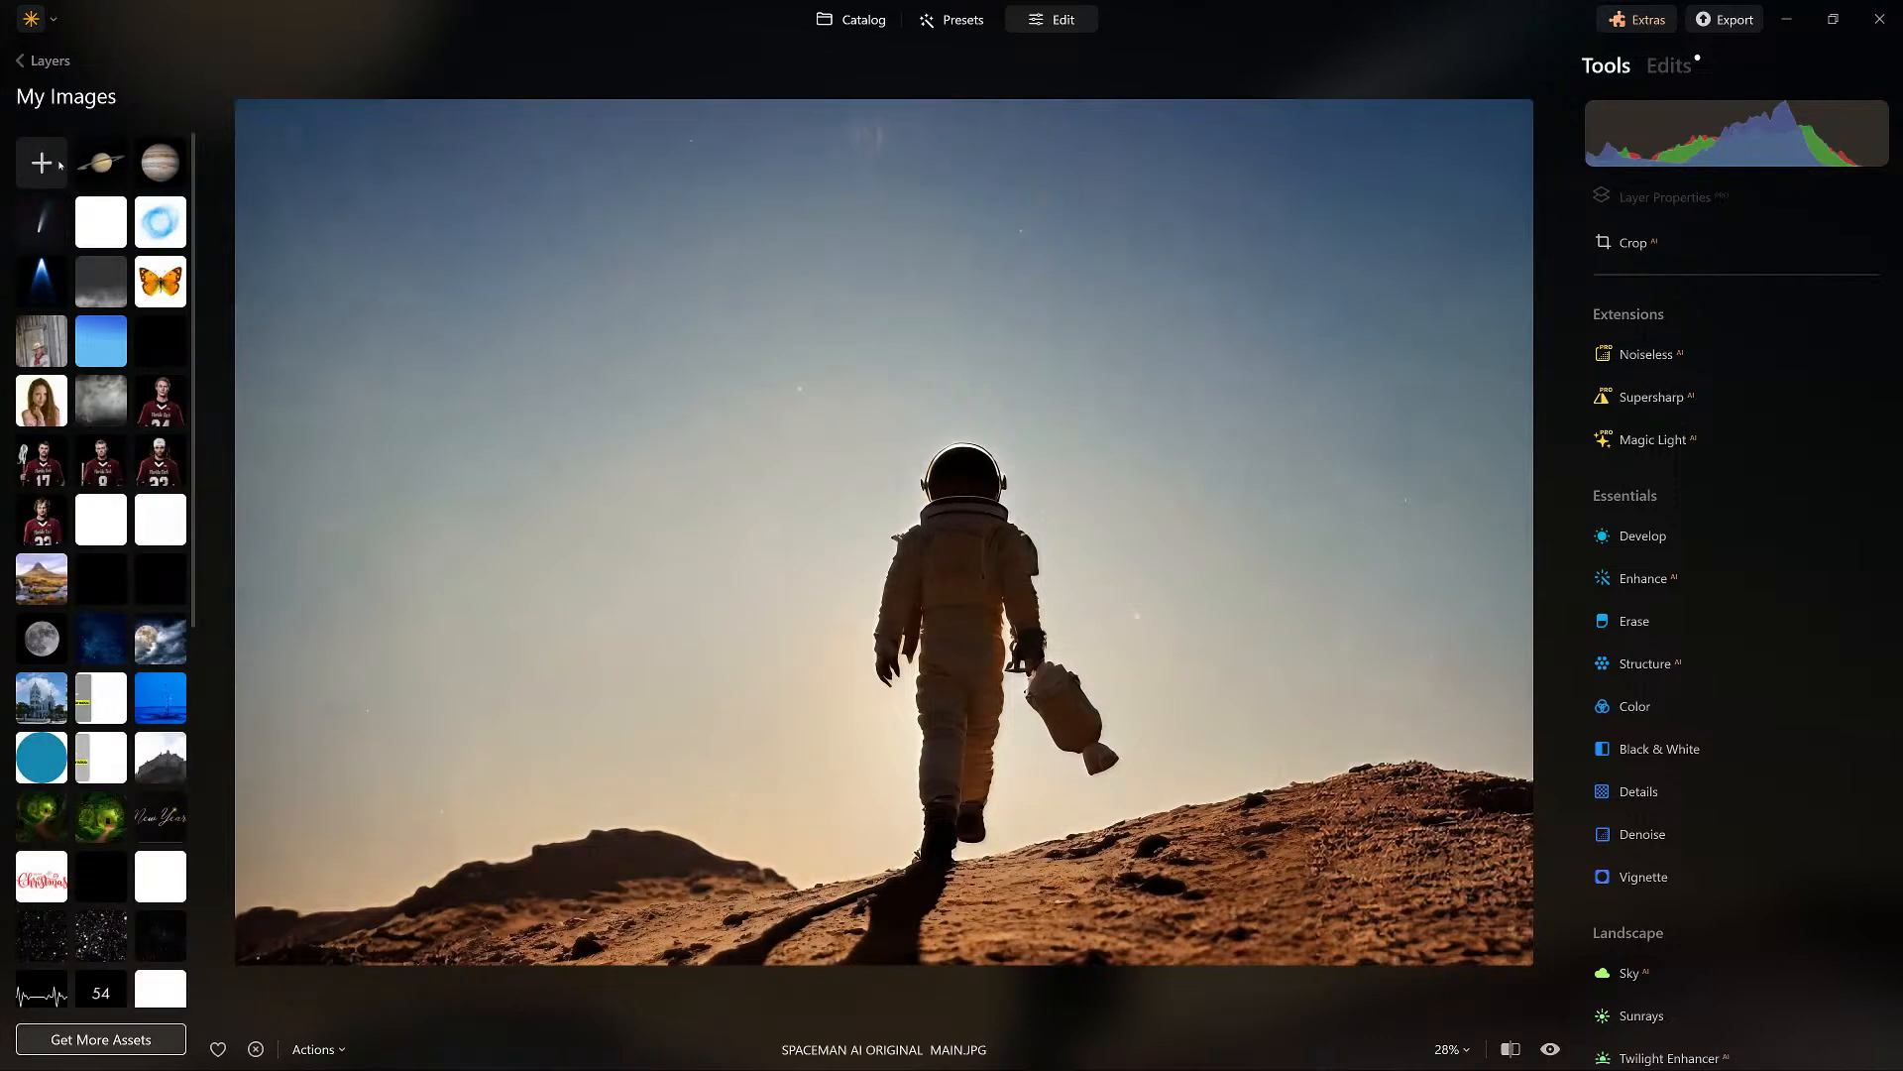
click(83, 173)
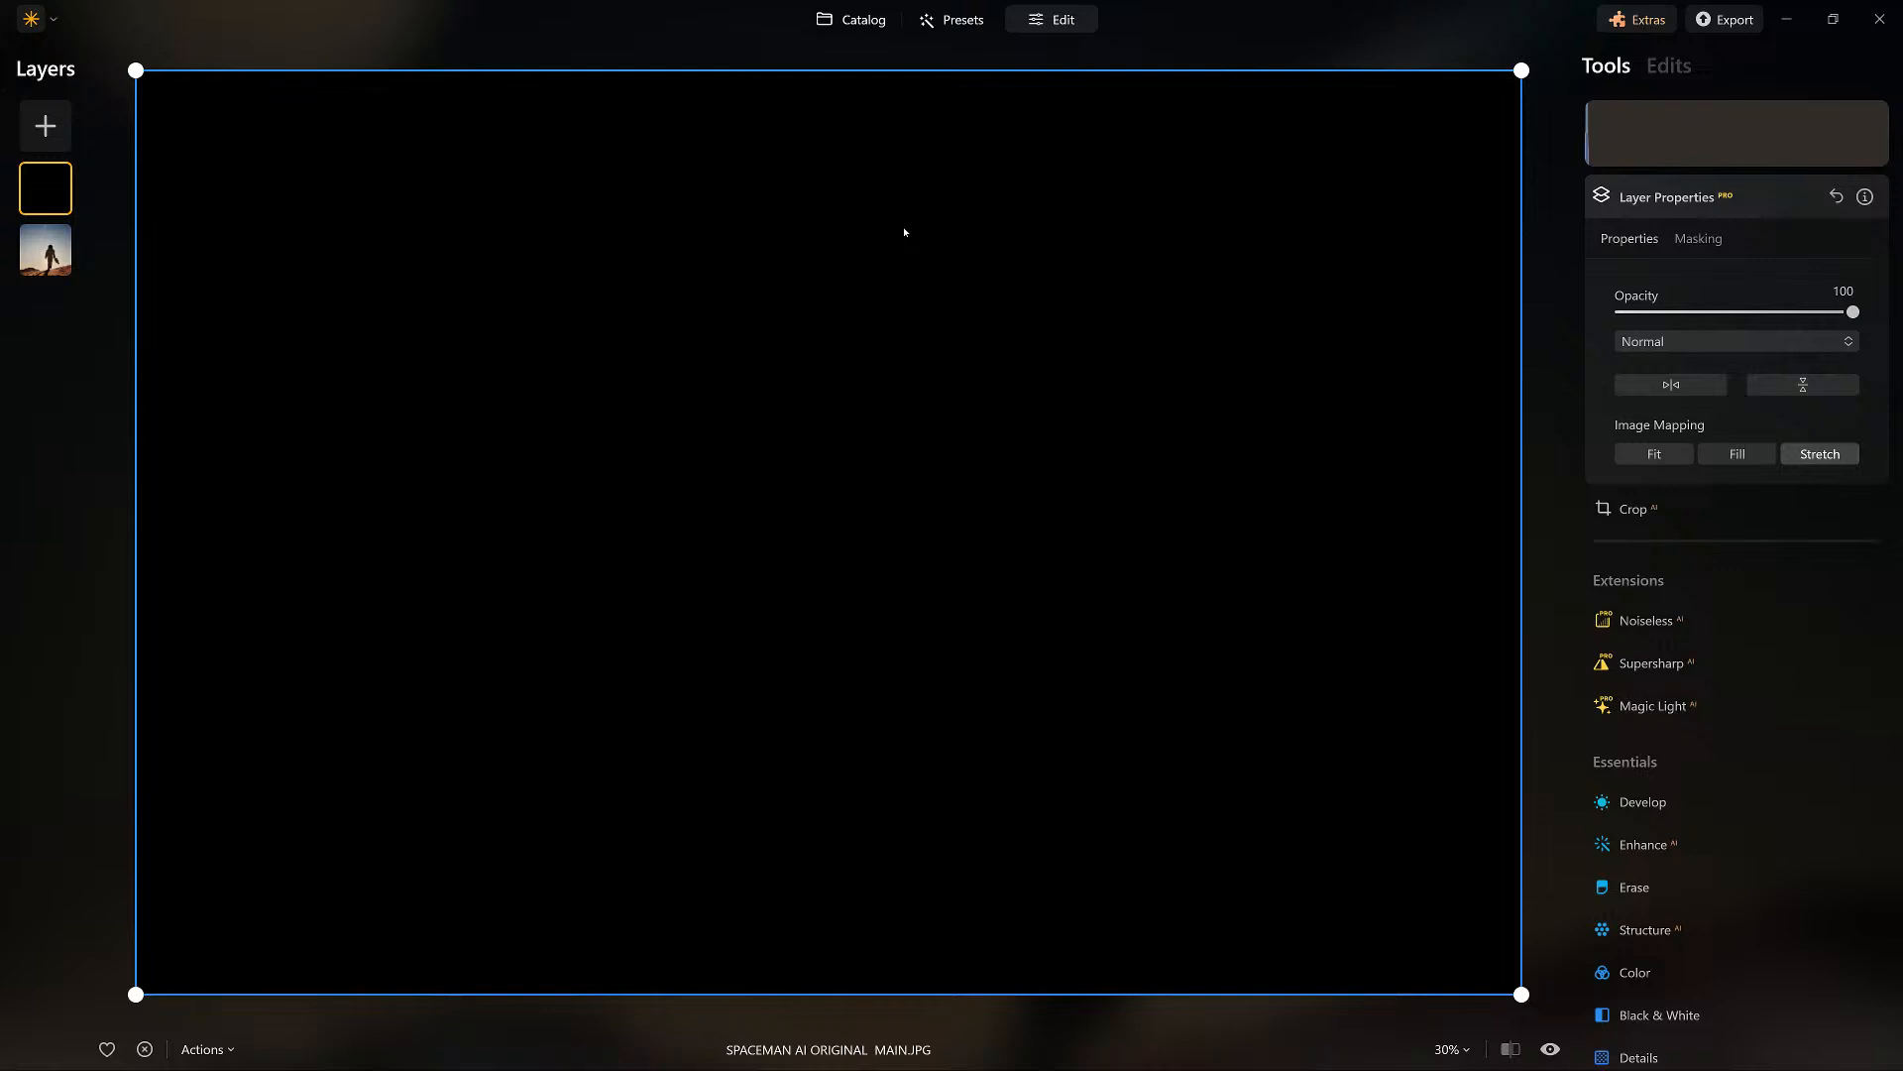
click(1713, 342)
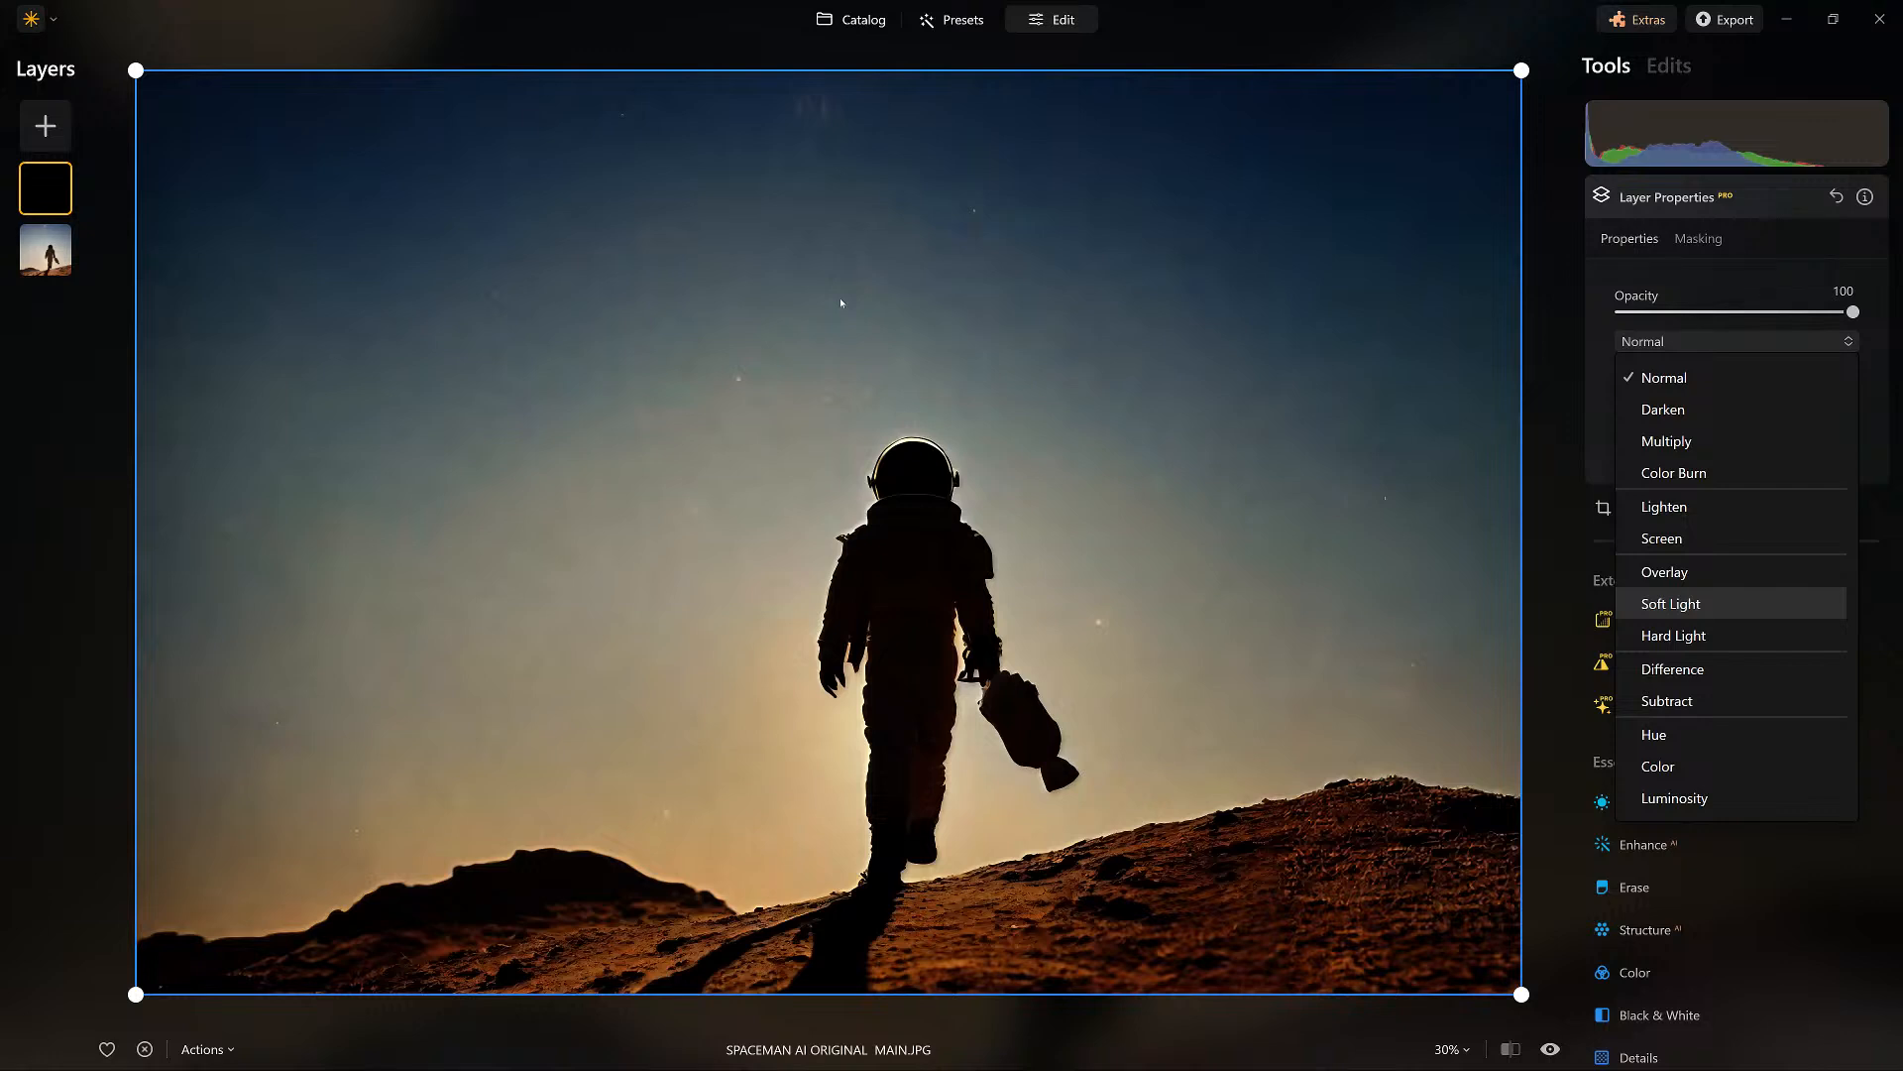
key(Up)
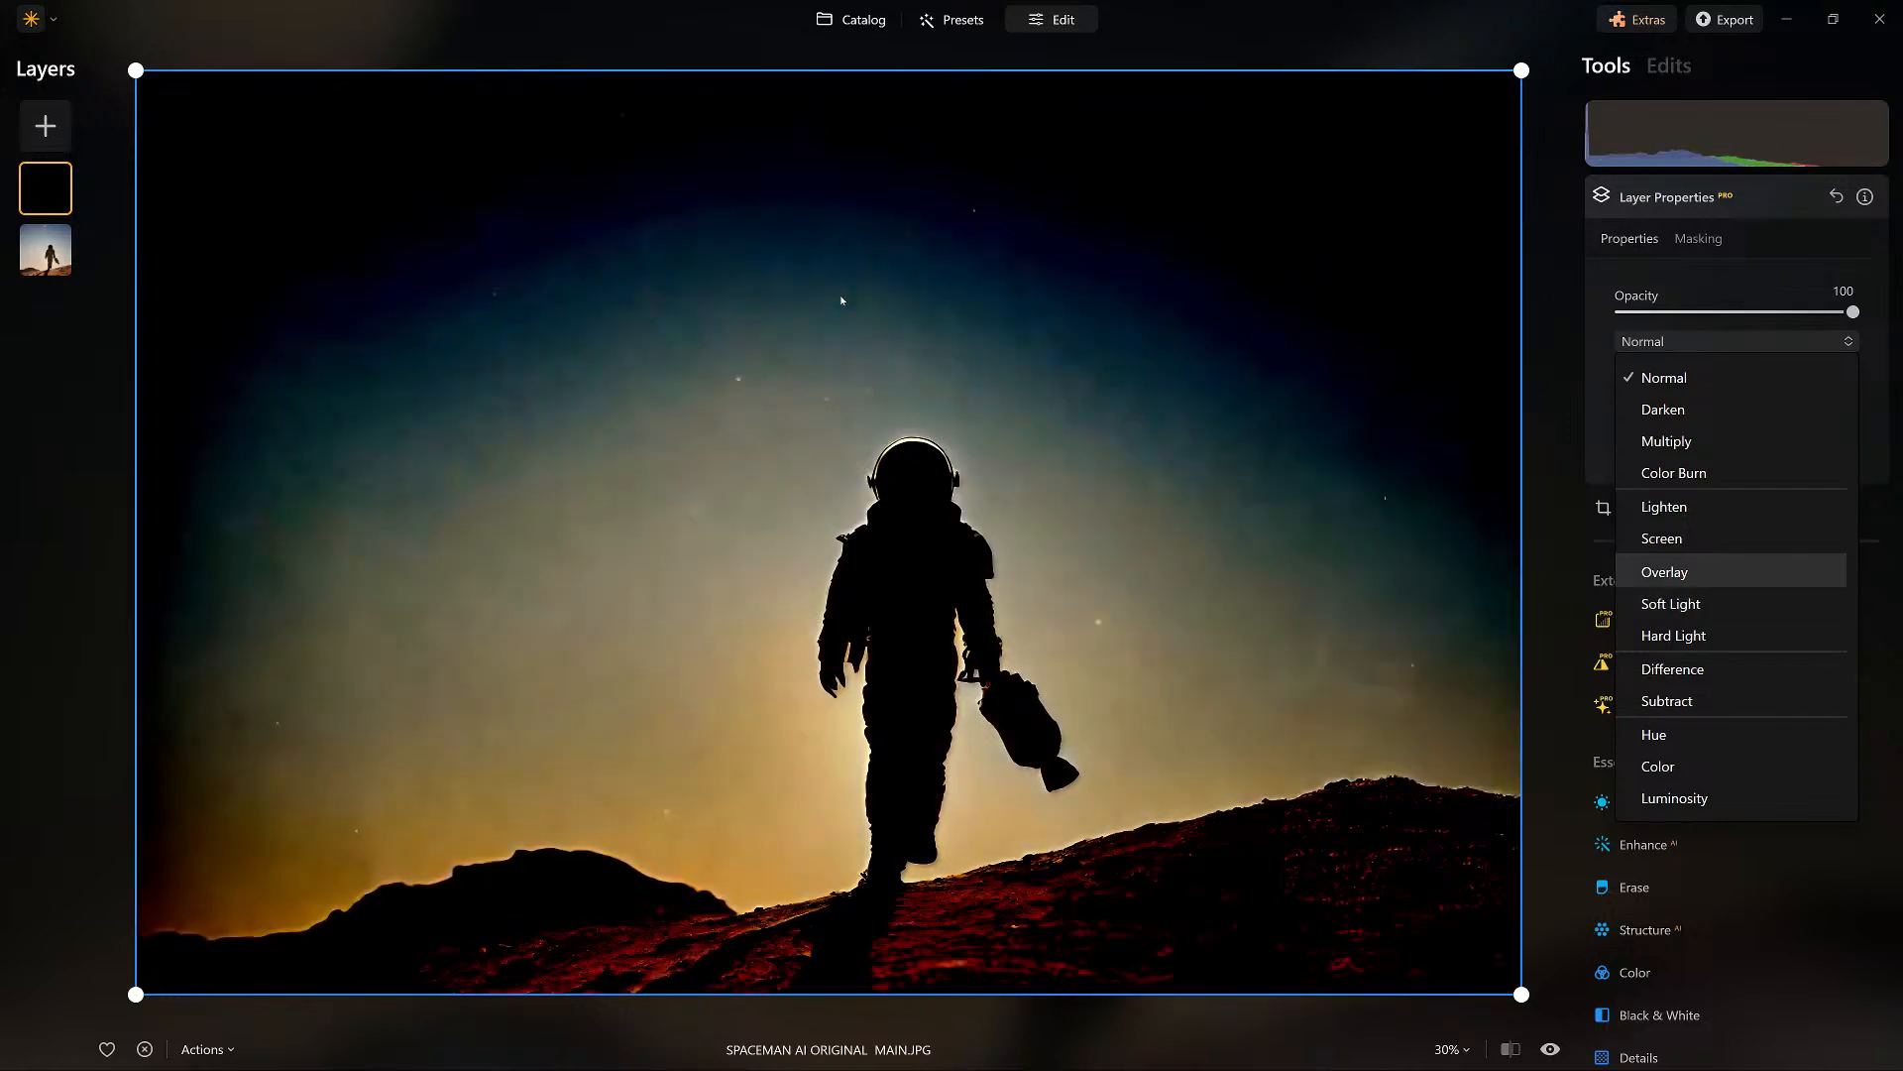
key(Down)
key(Return)
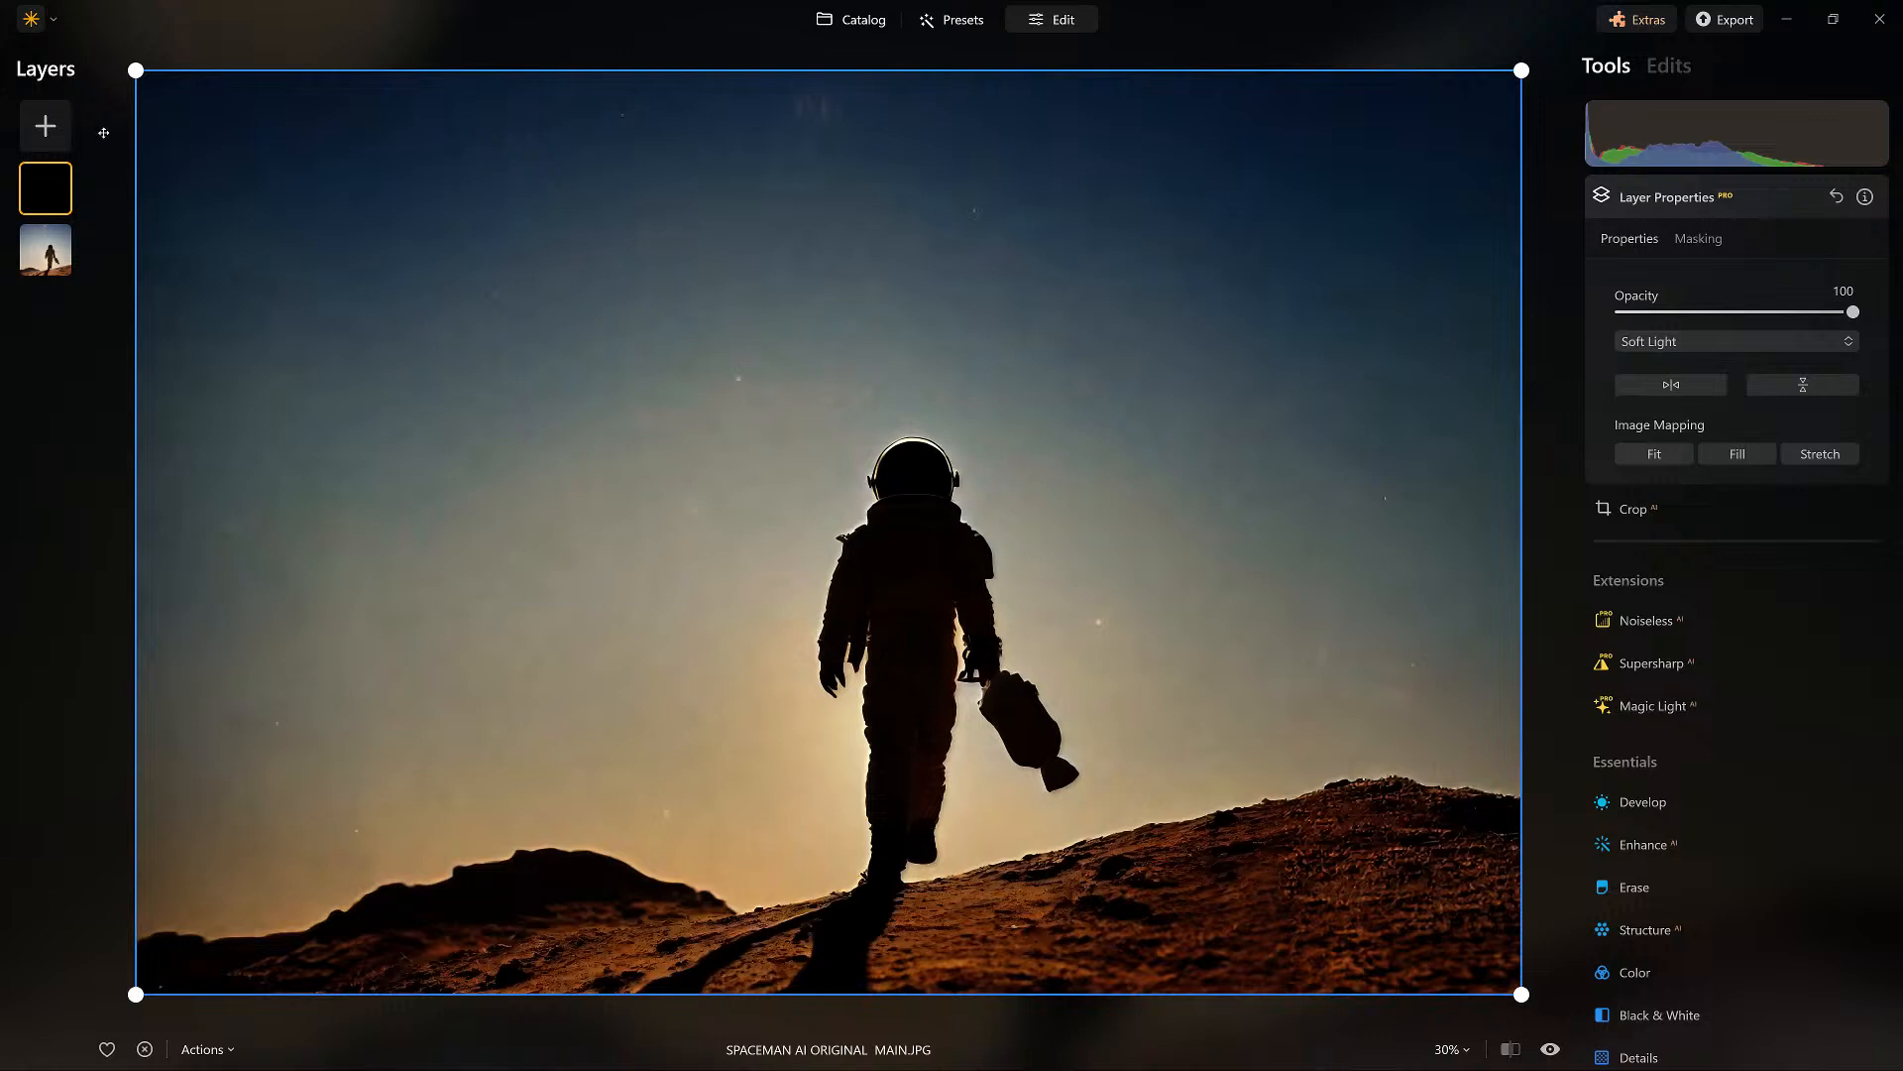
Apply Noiseless noise reduction to the base spaceman photo.
key(Down)
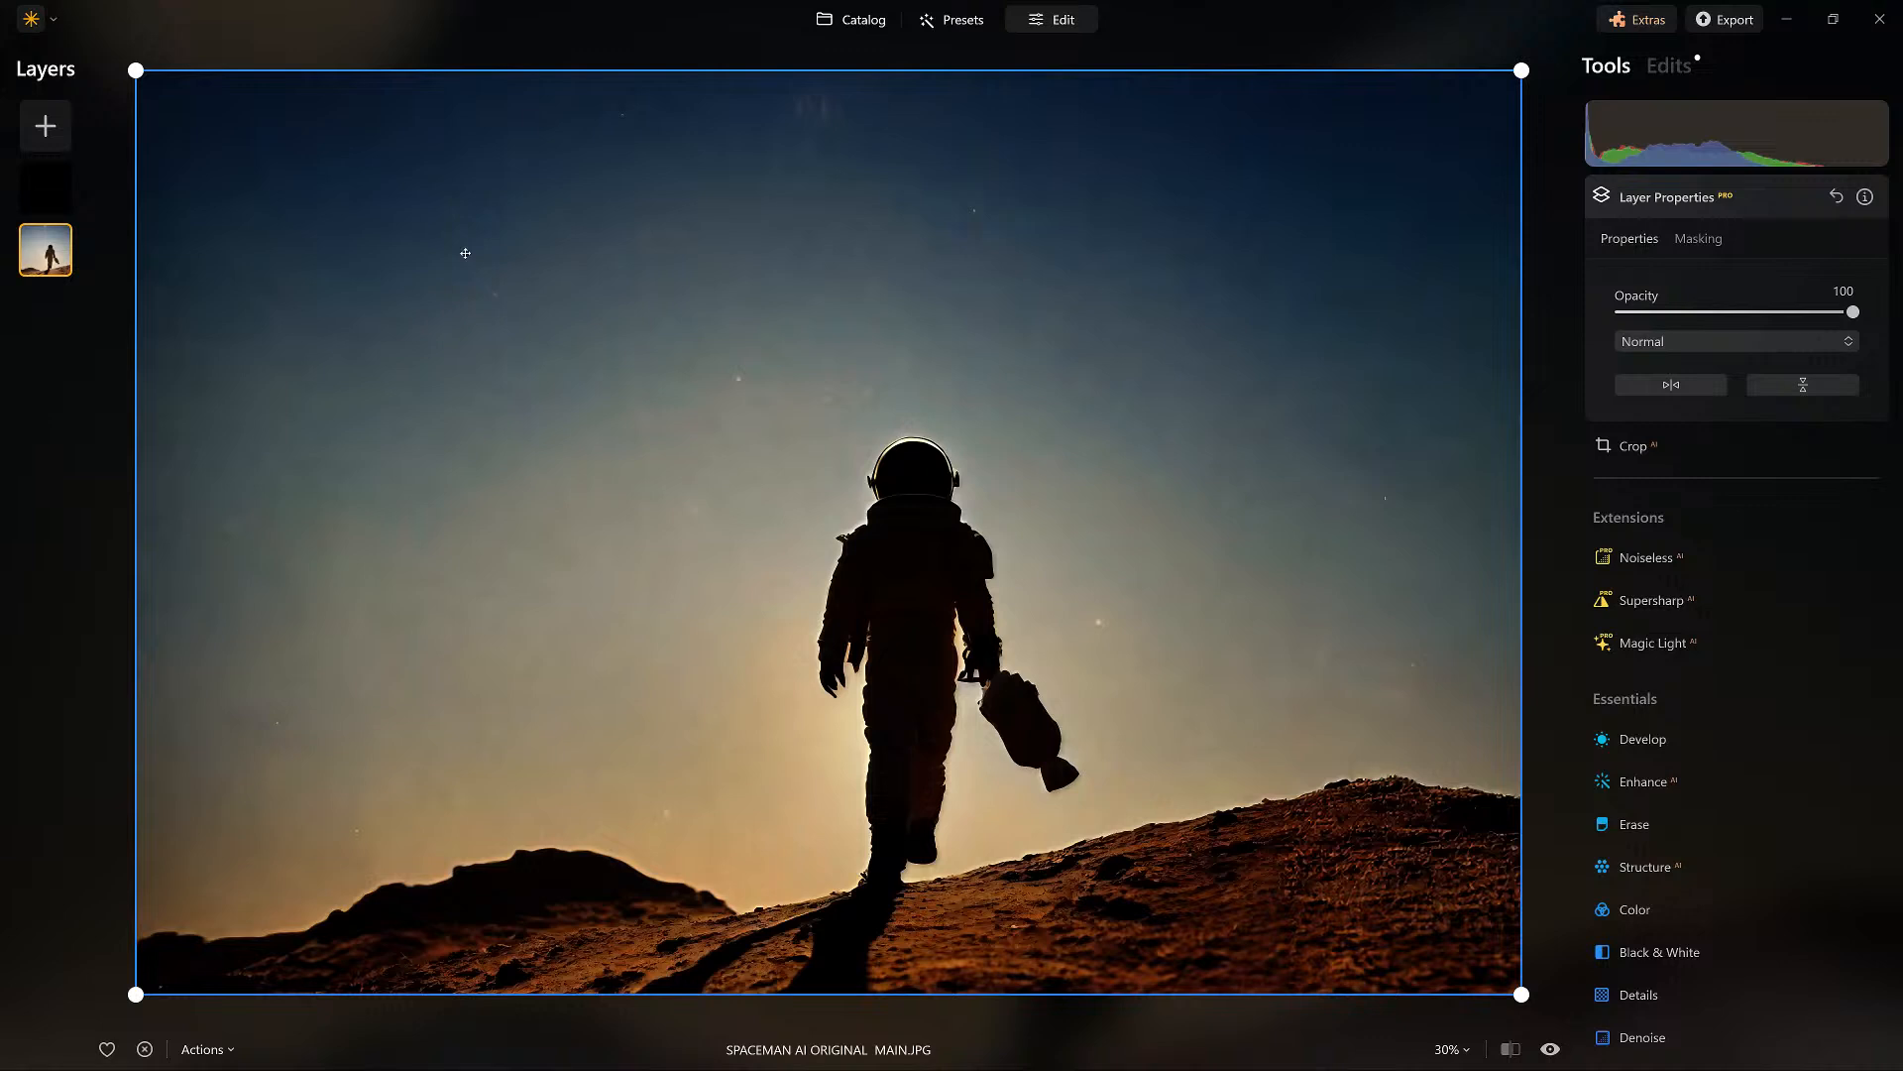
click(1660, 560)
click(1813, 483)
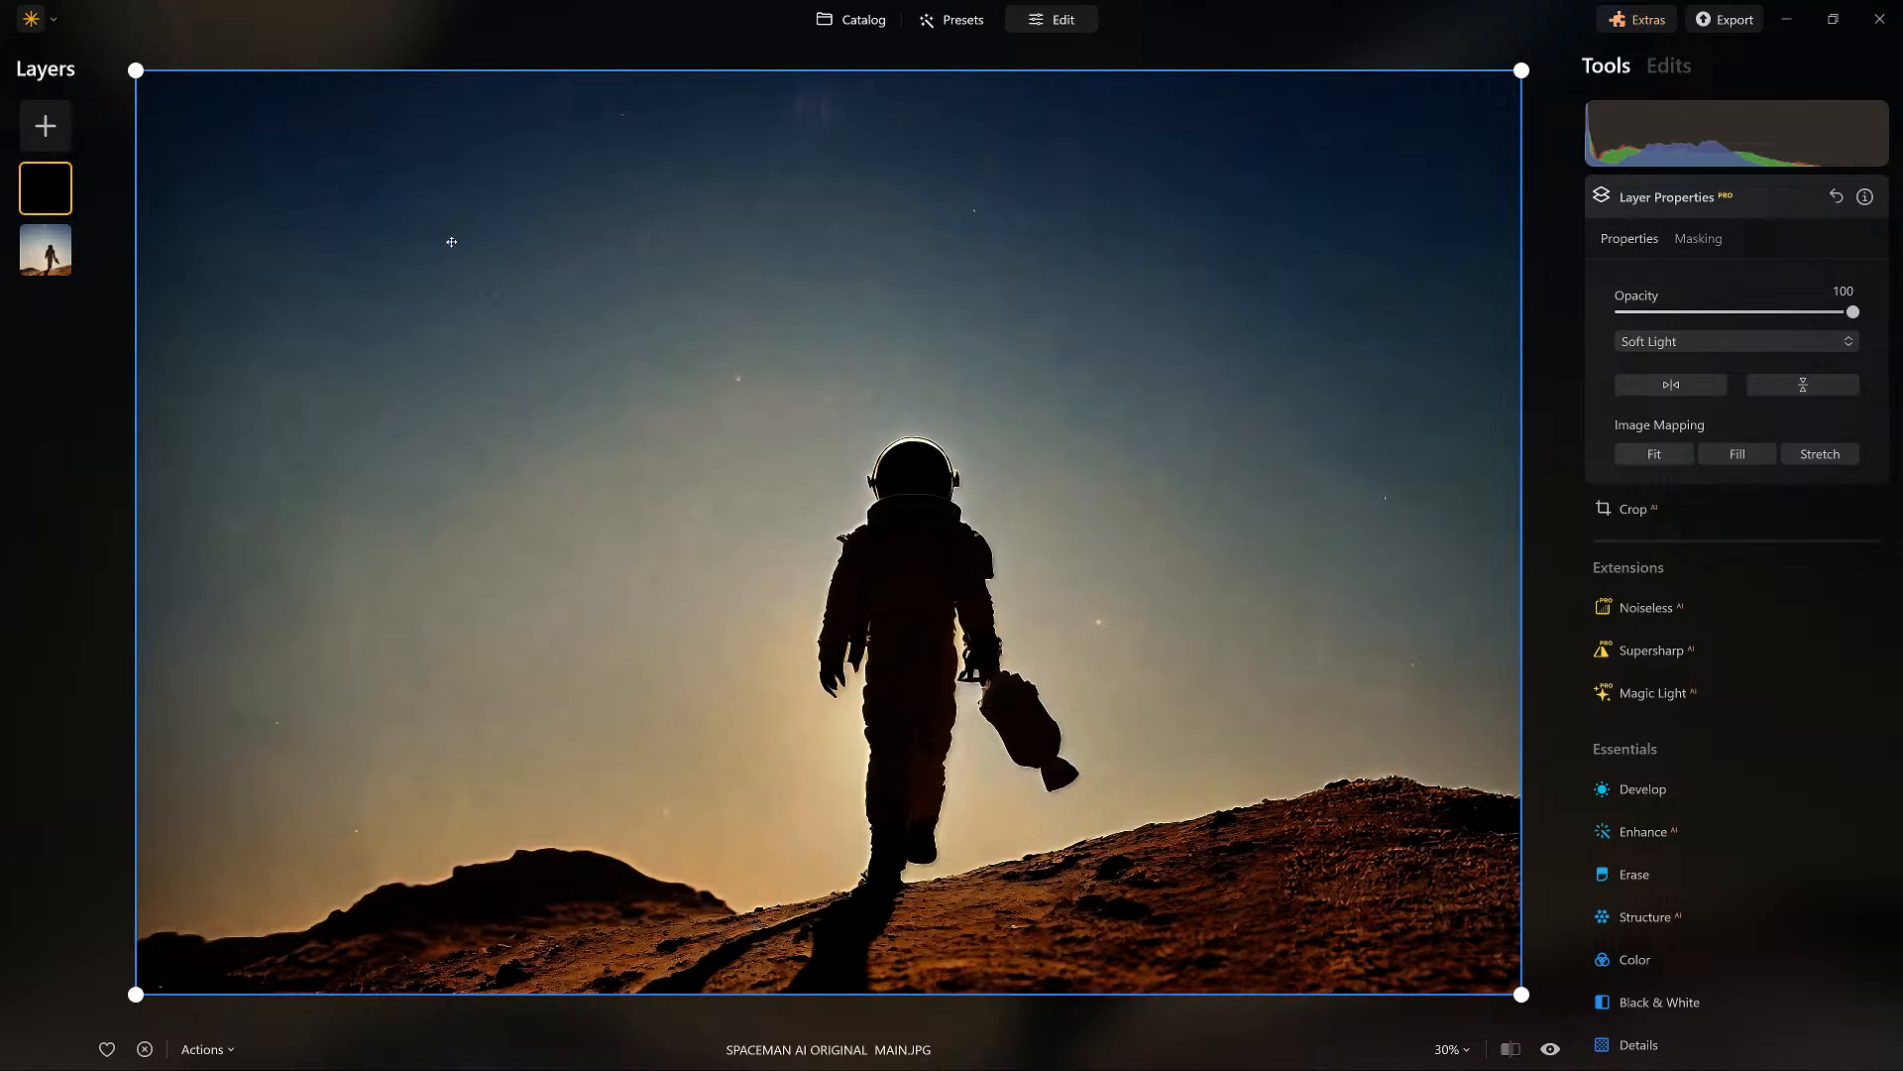
Add the fog image as a new top layer, stretched over the whole photo at 100 opacity.
click(46, 125)
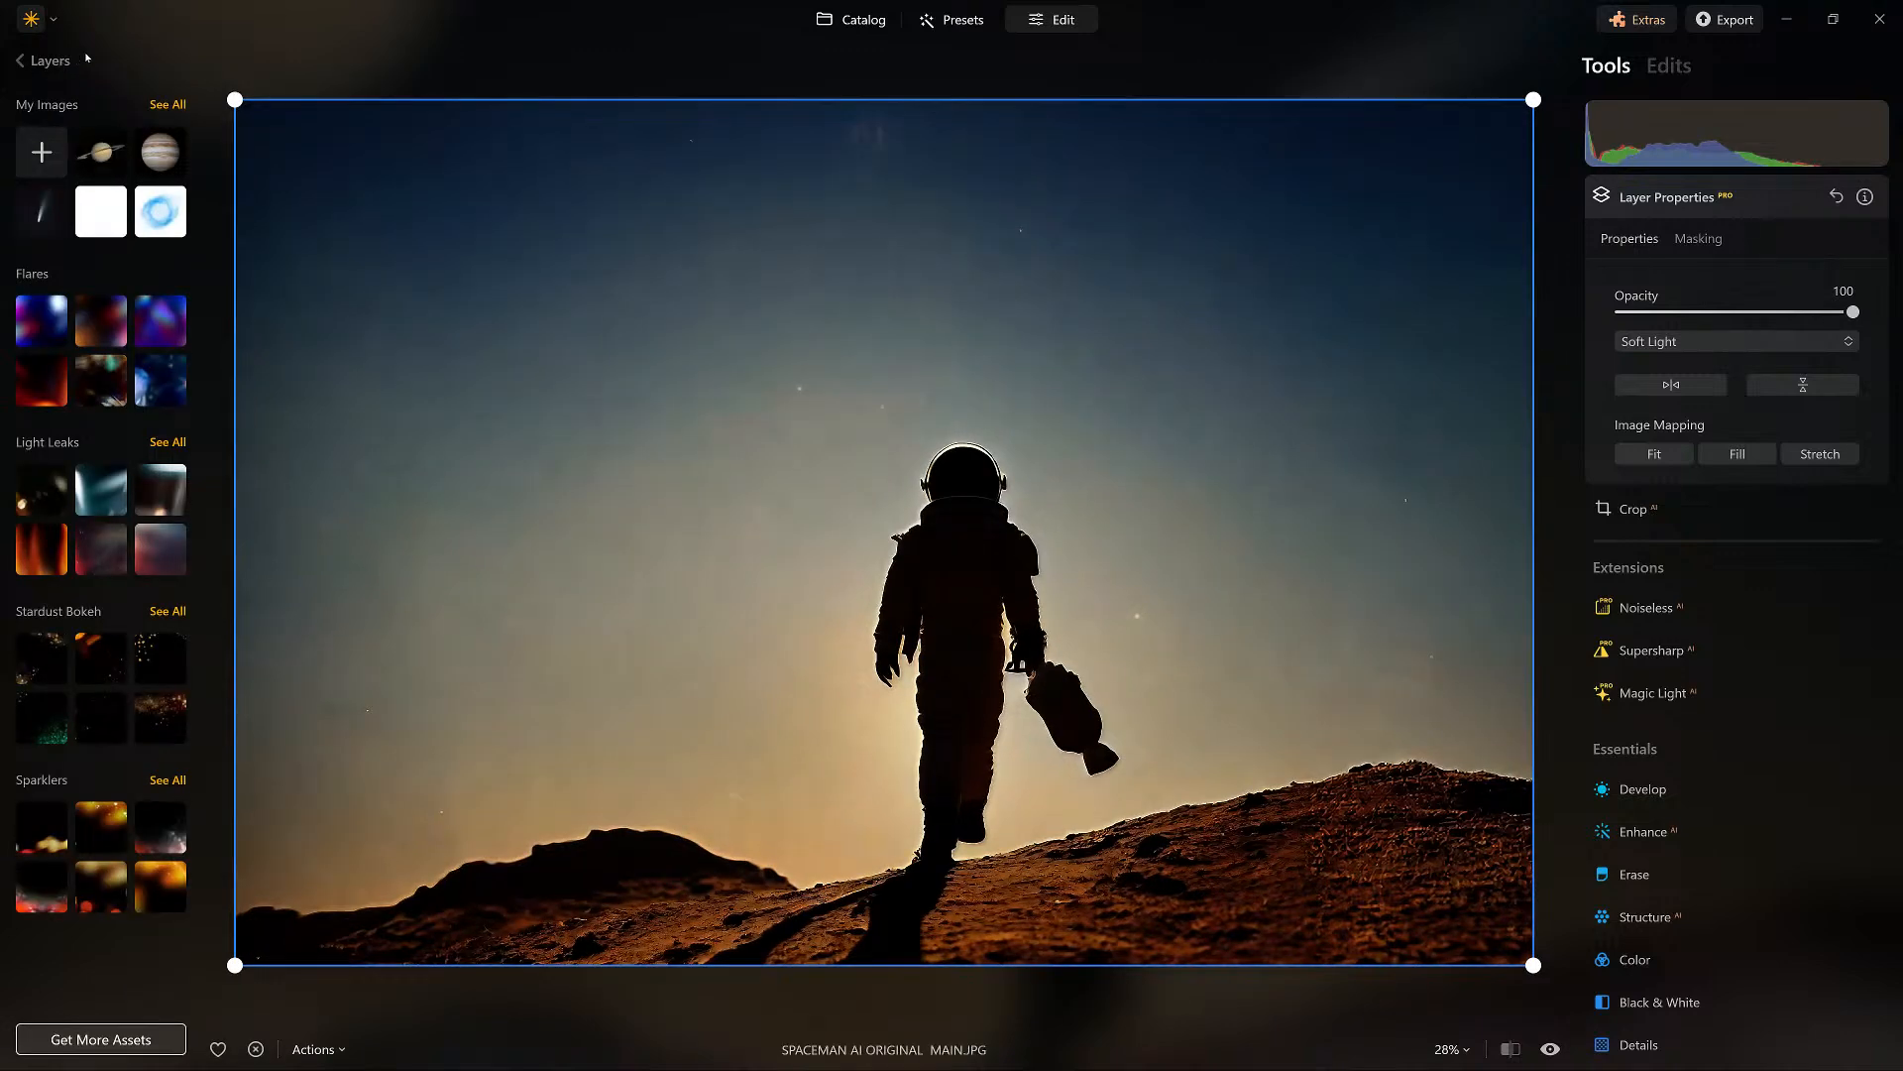
click(61, 104)
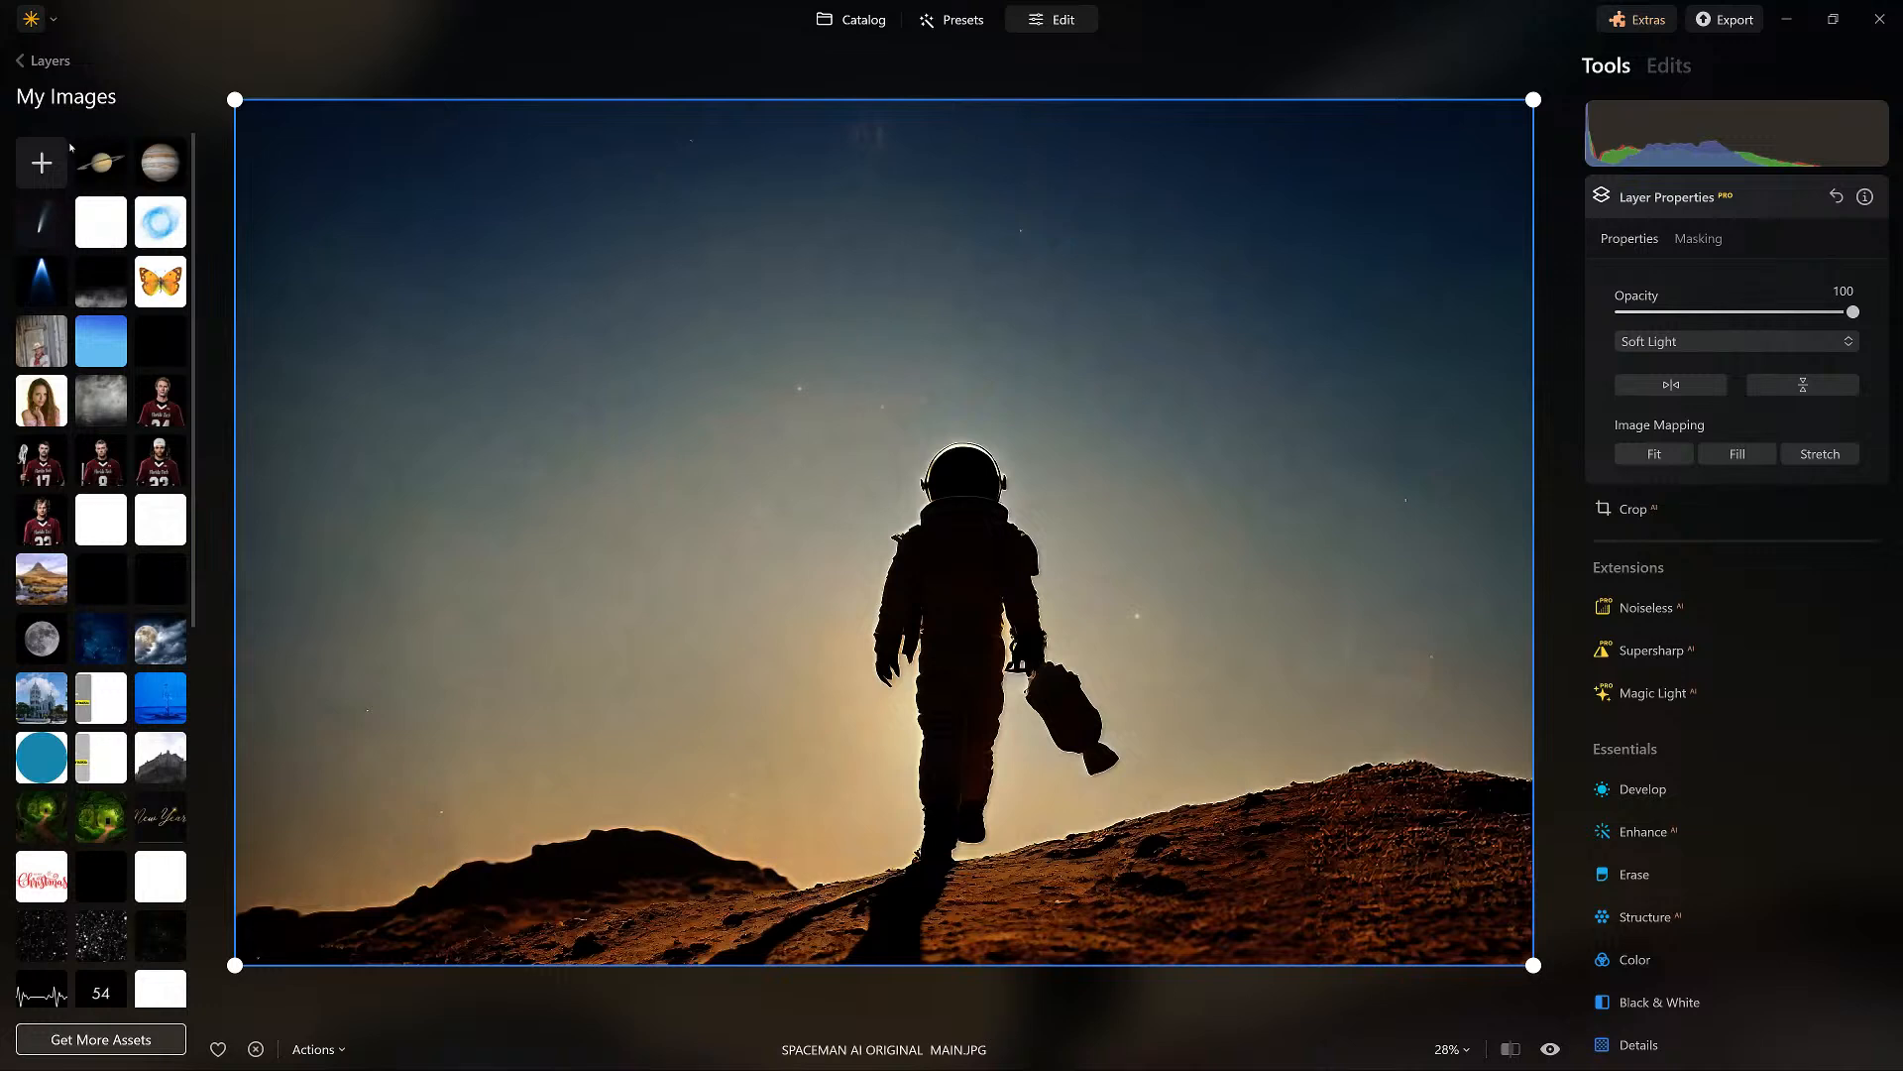
click(52, 144)
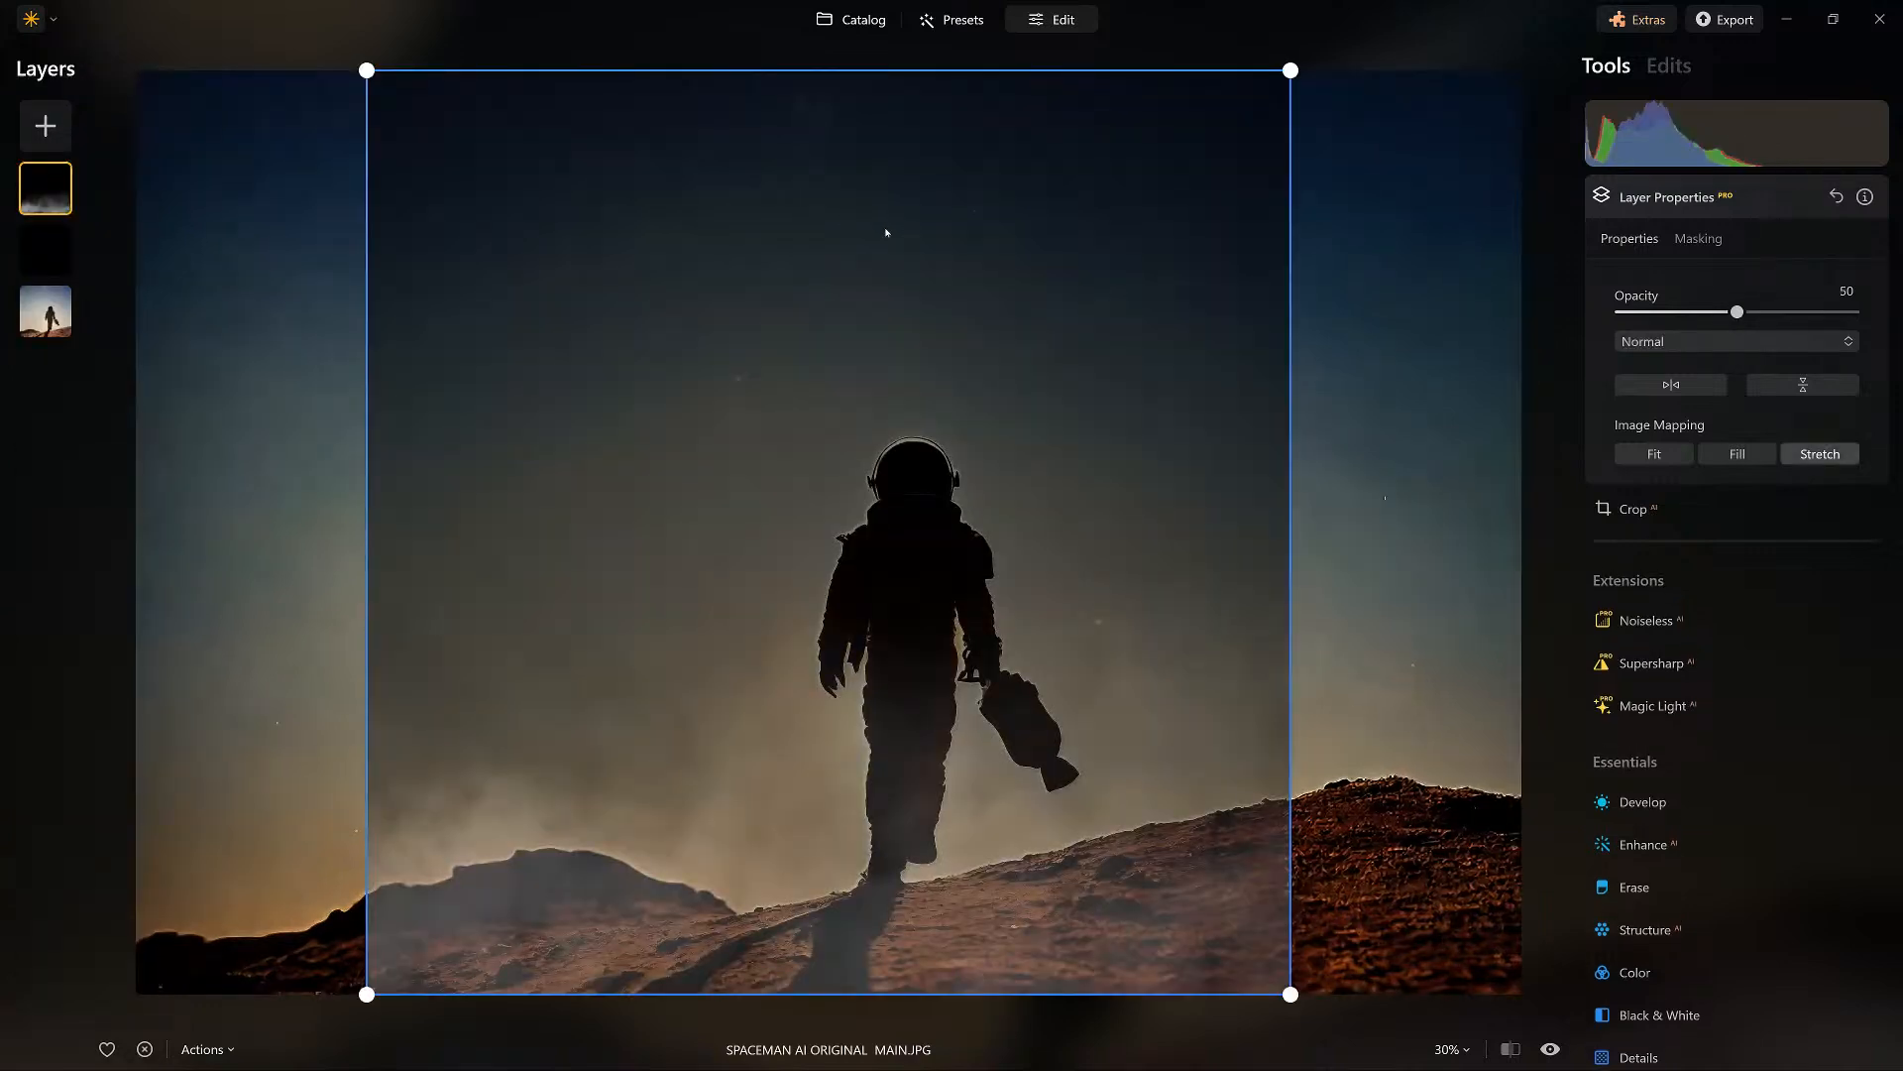
click(1820, 455)
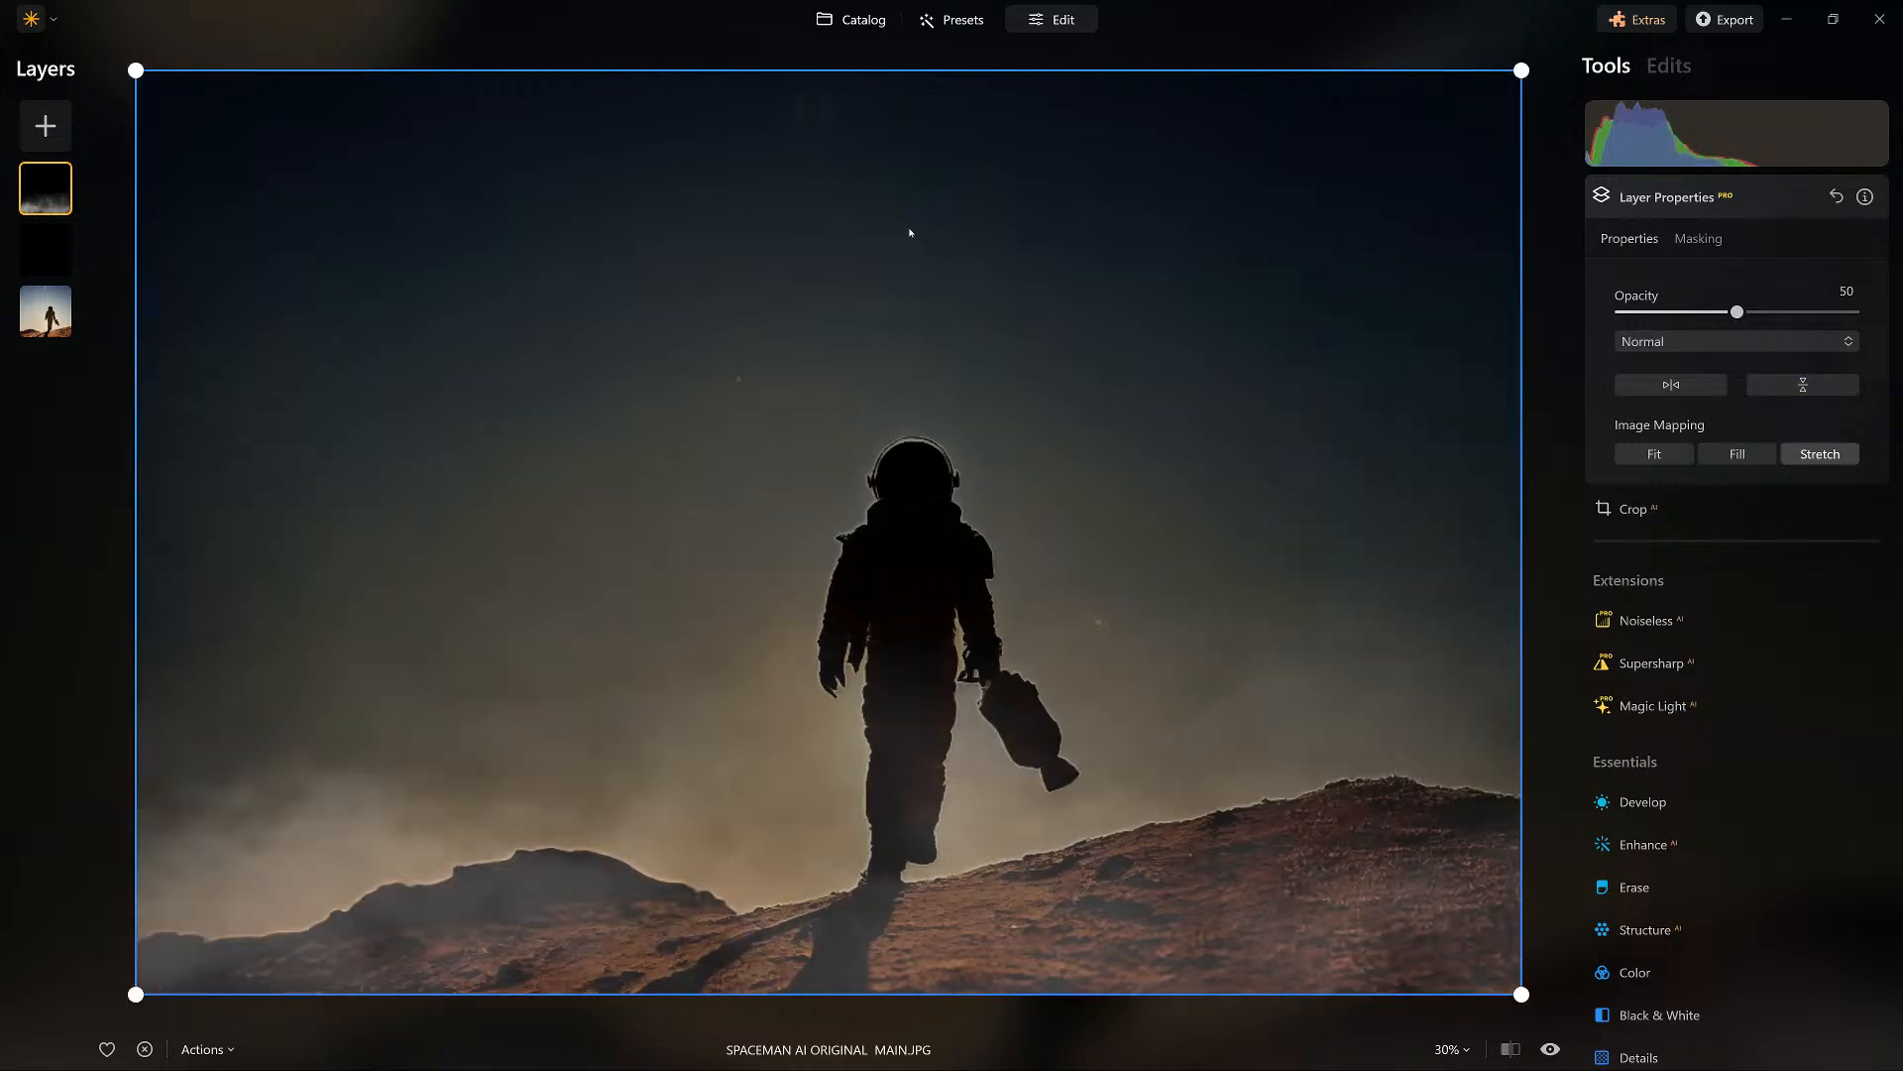
drag(1738, 311, 1854, 311)
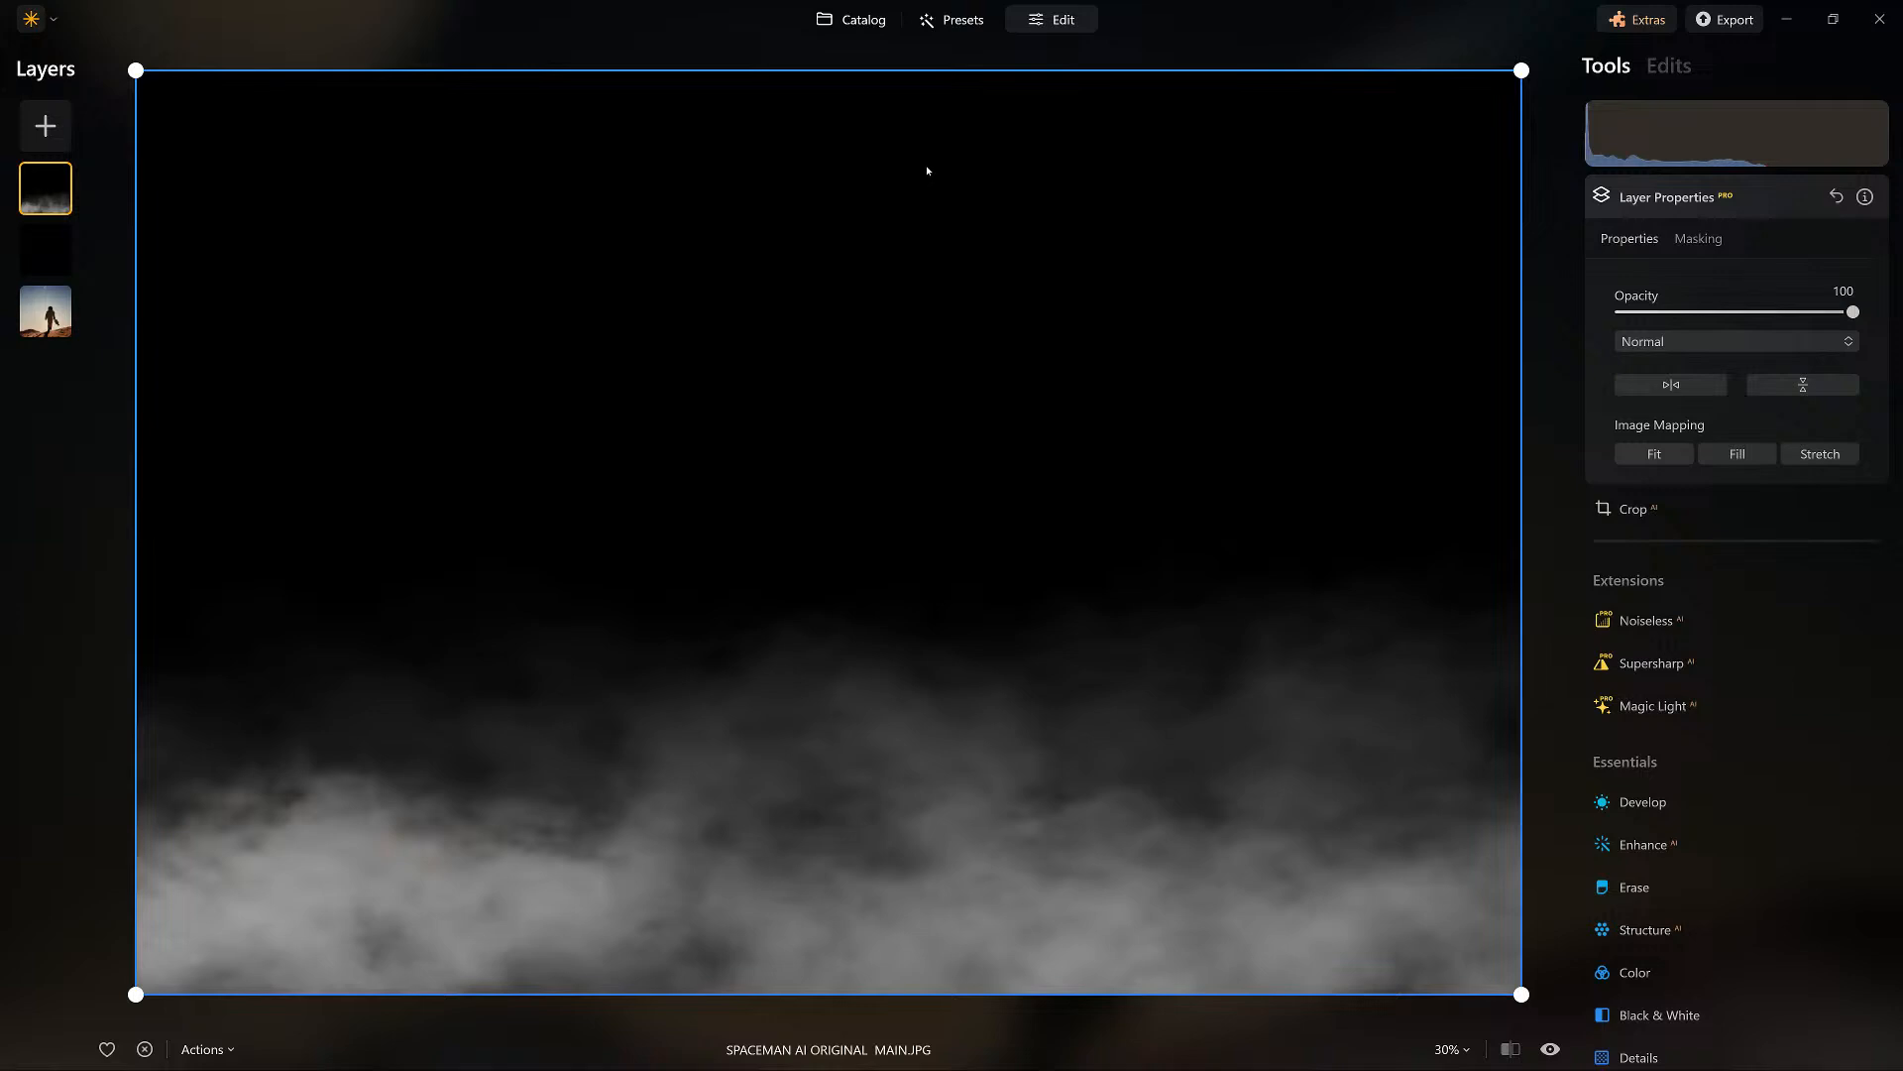
Preview Overlay, Soft Light and Hard Light on the fog layer, and set its blend mode to Screen.
click(1663, 341)
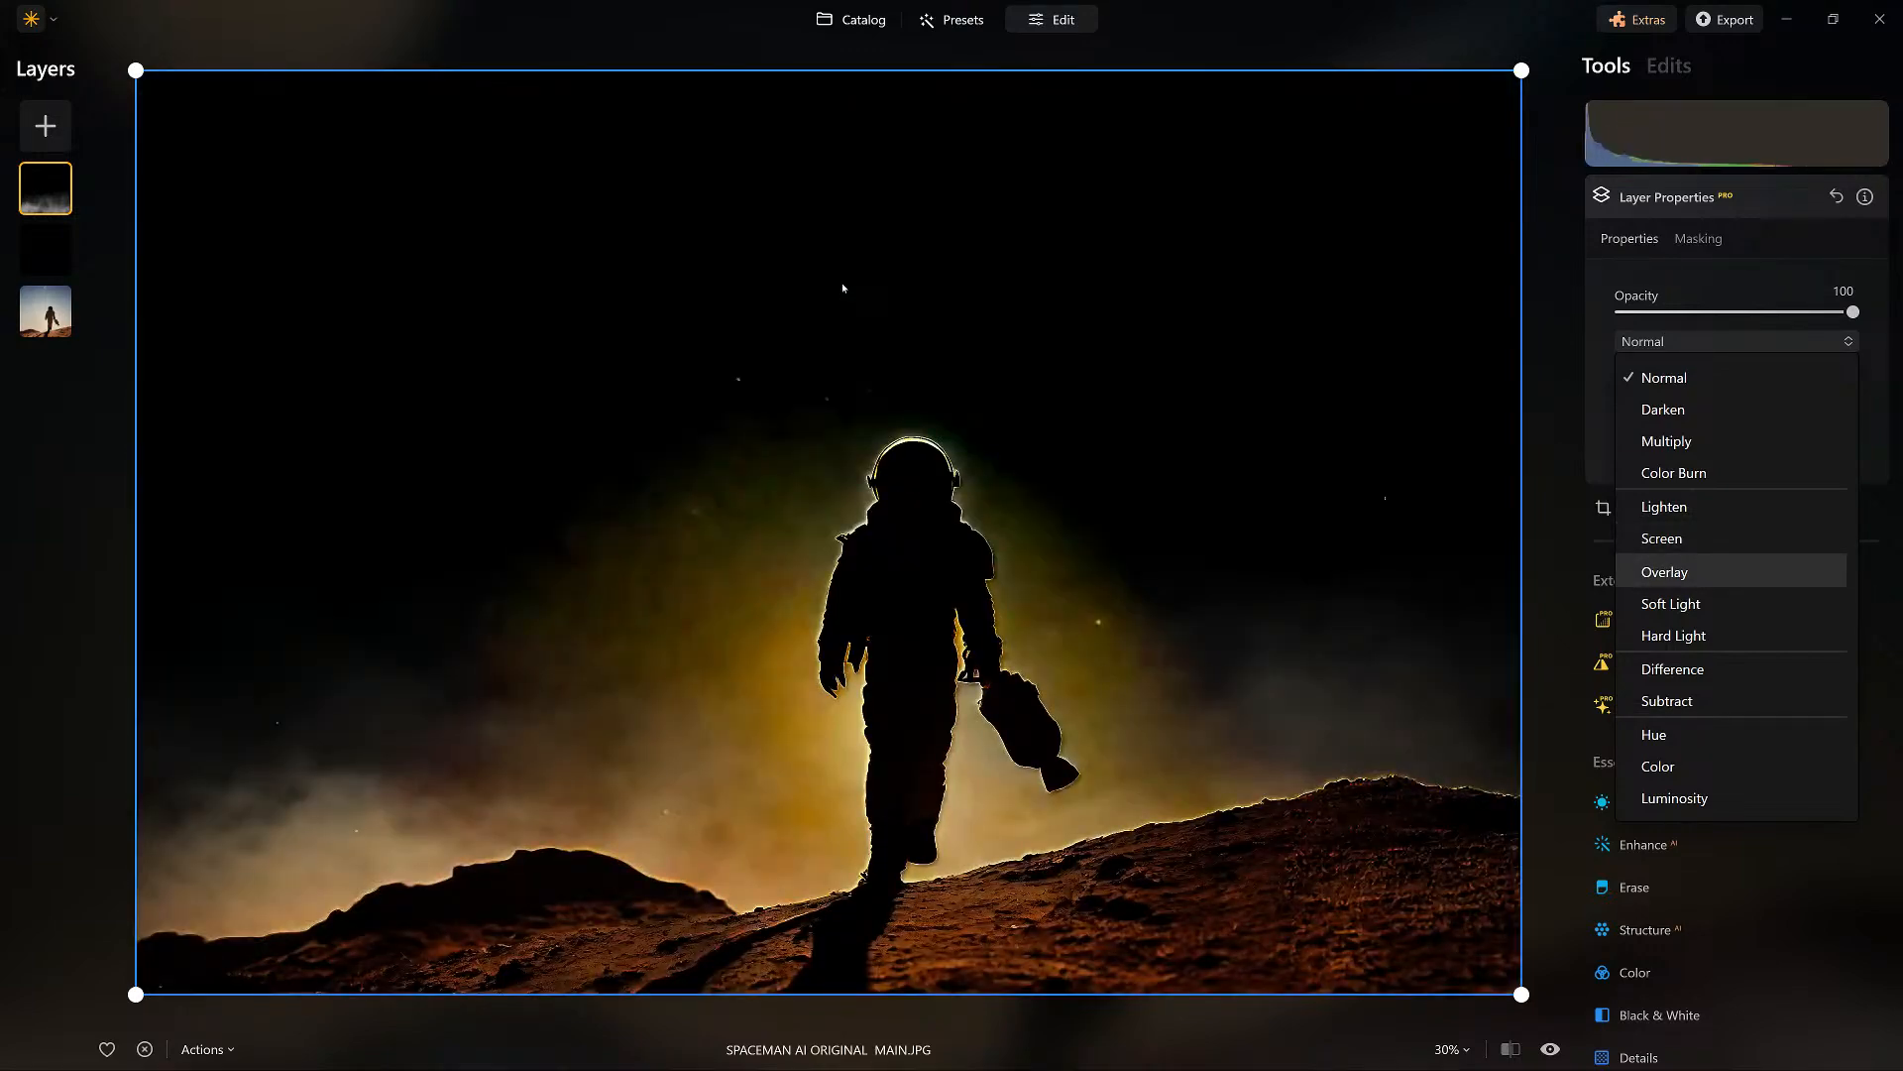
key(Down)
key(Down)
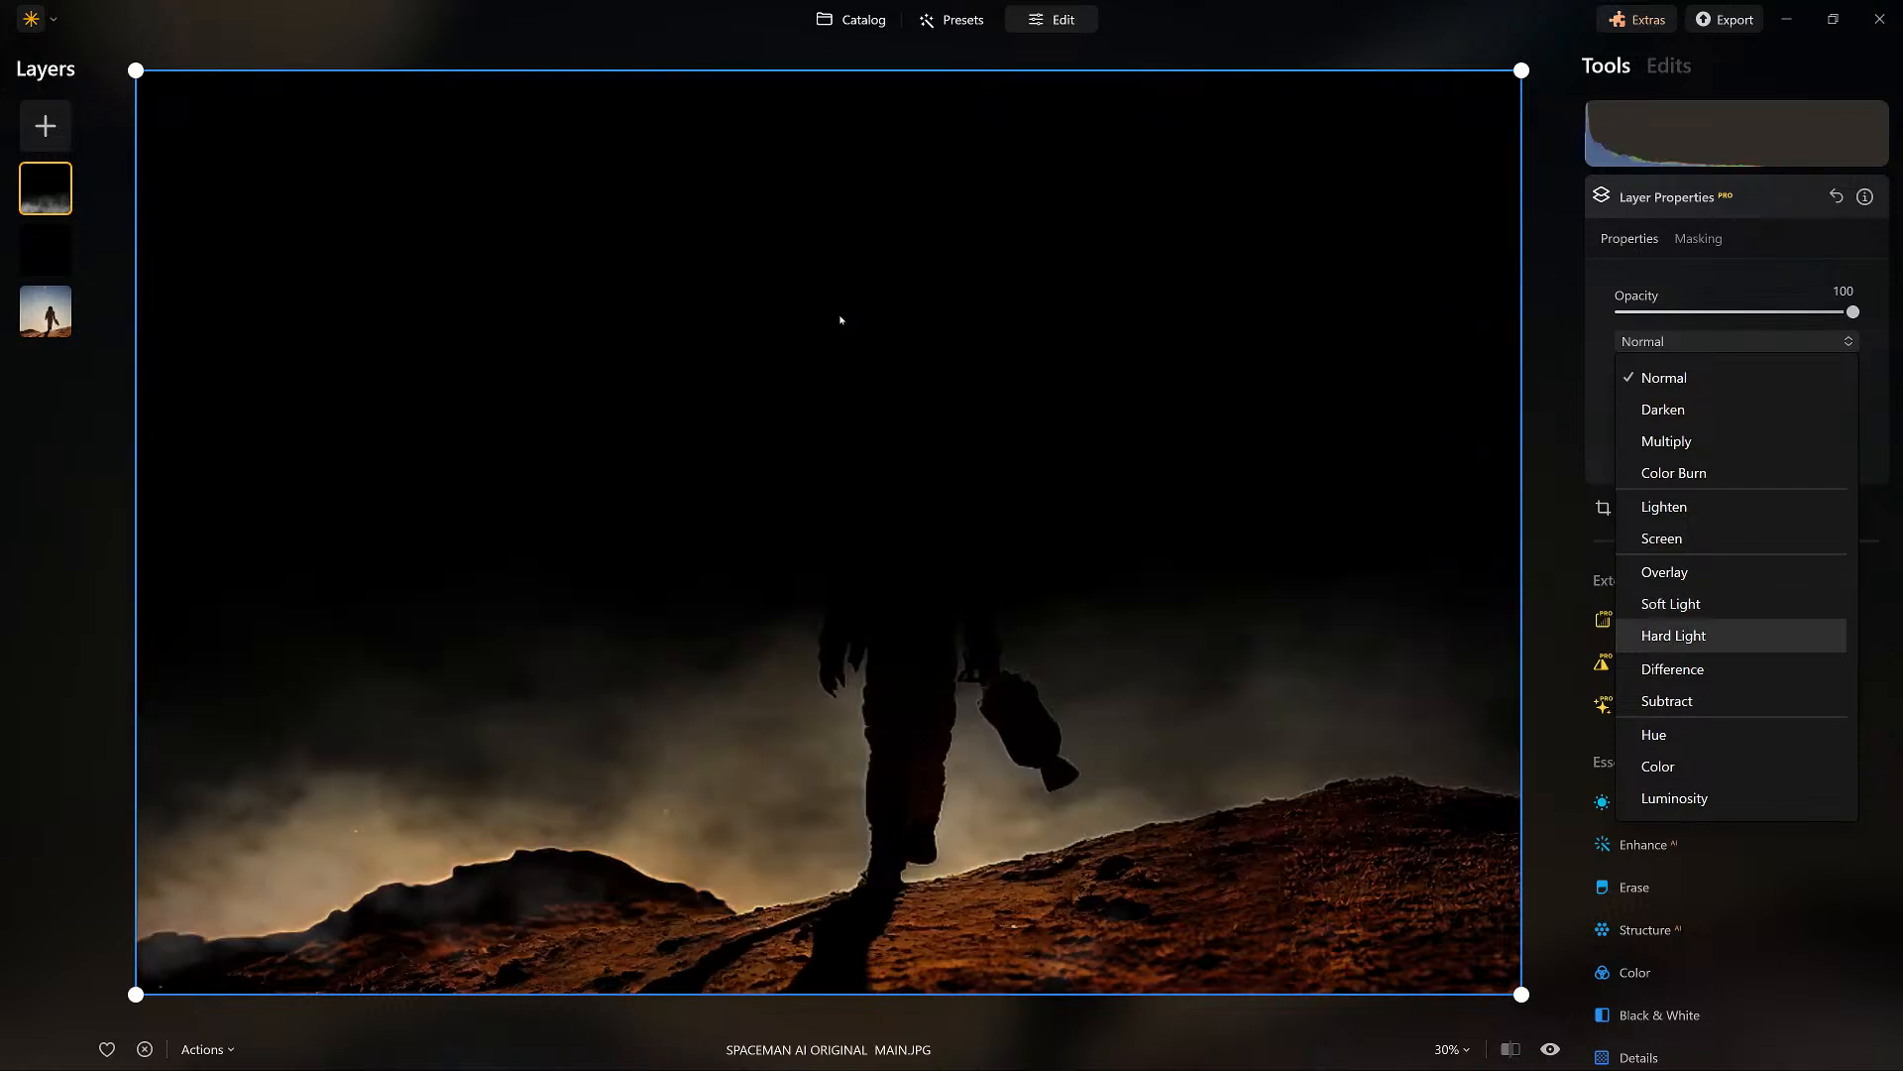
key(Up)
key(Up)
key(Up)
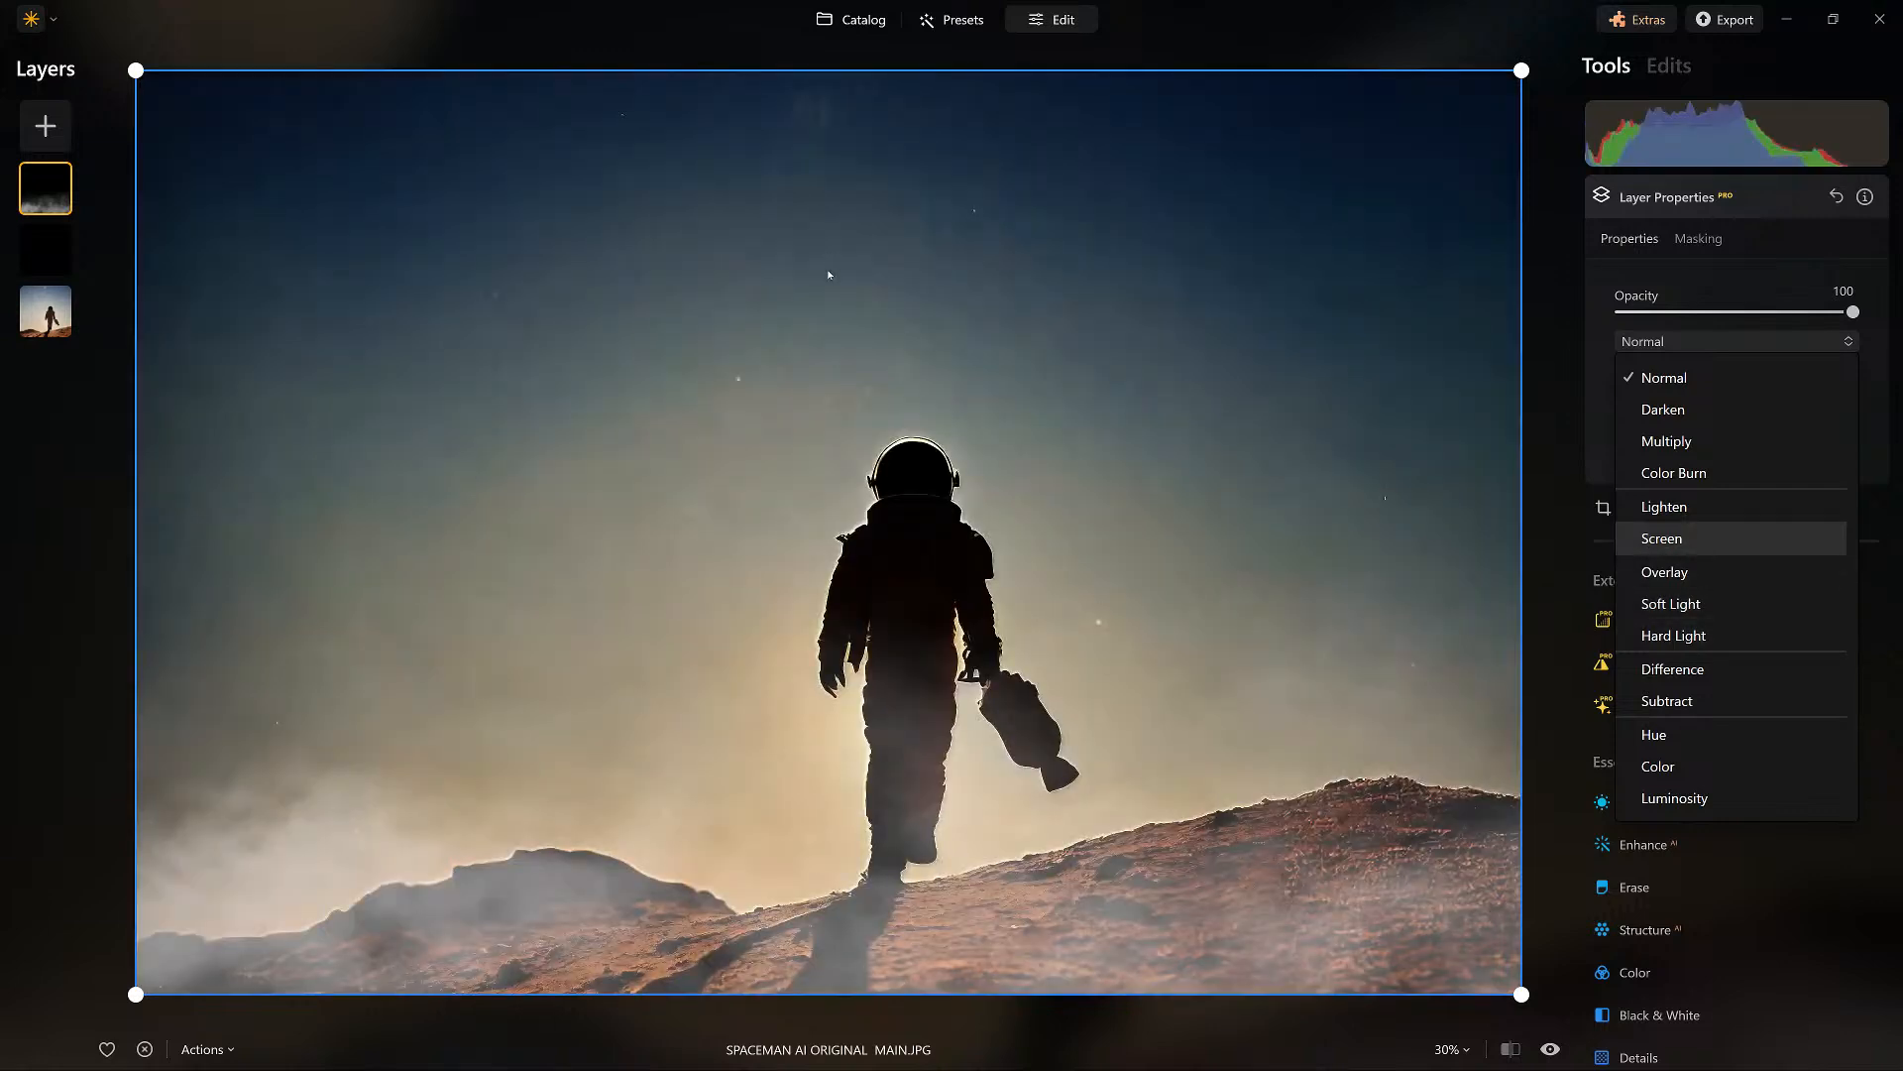
key(Return)
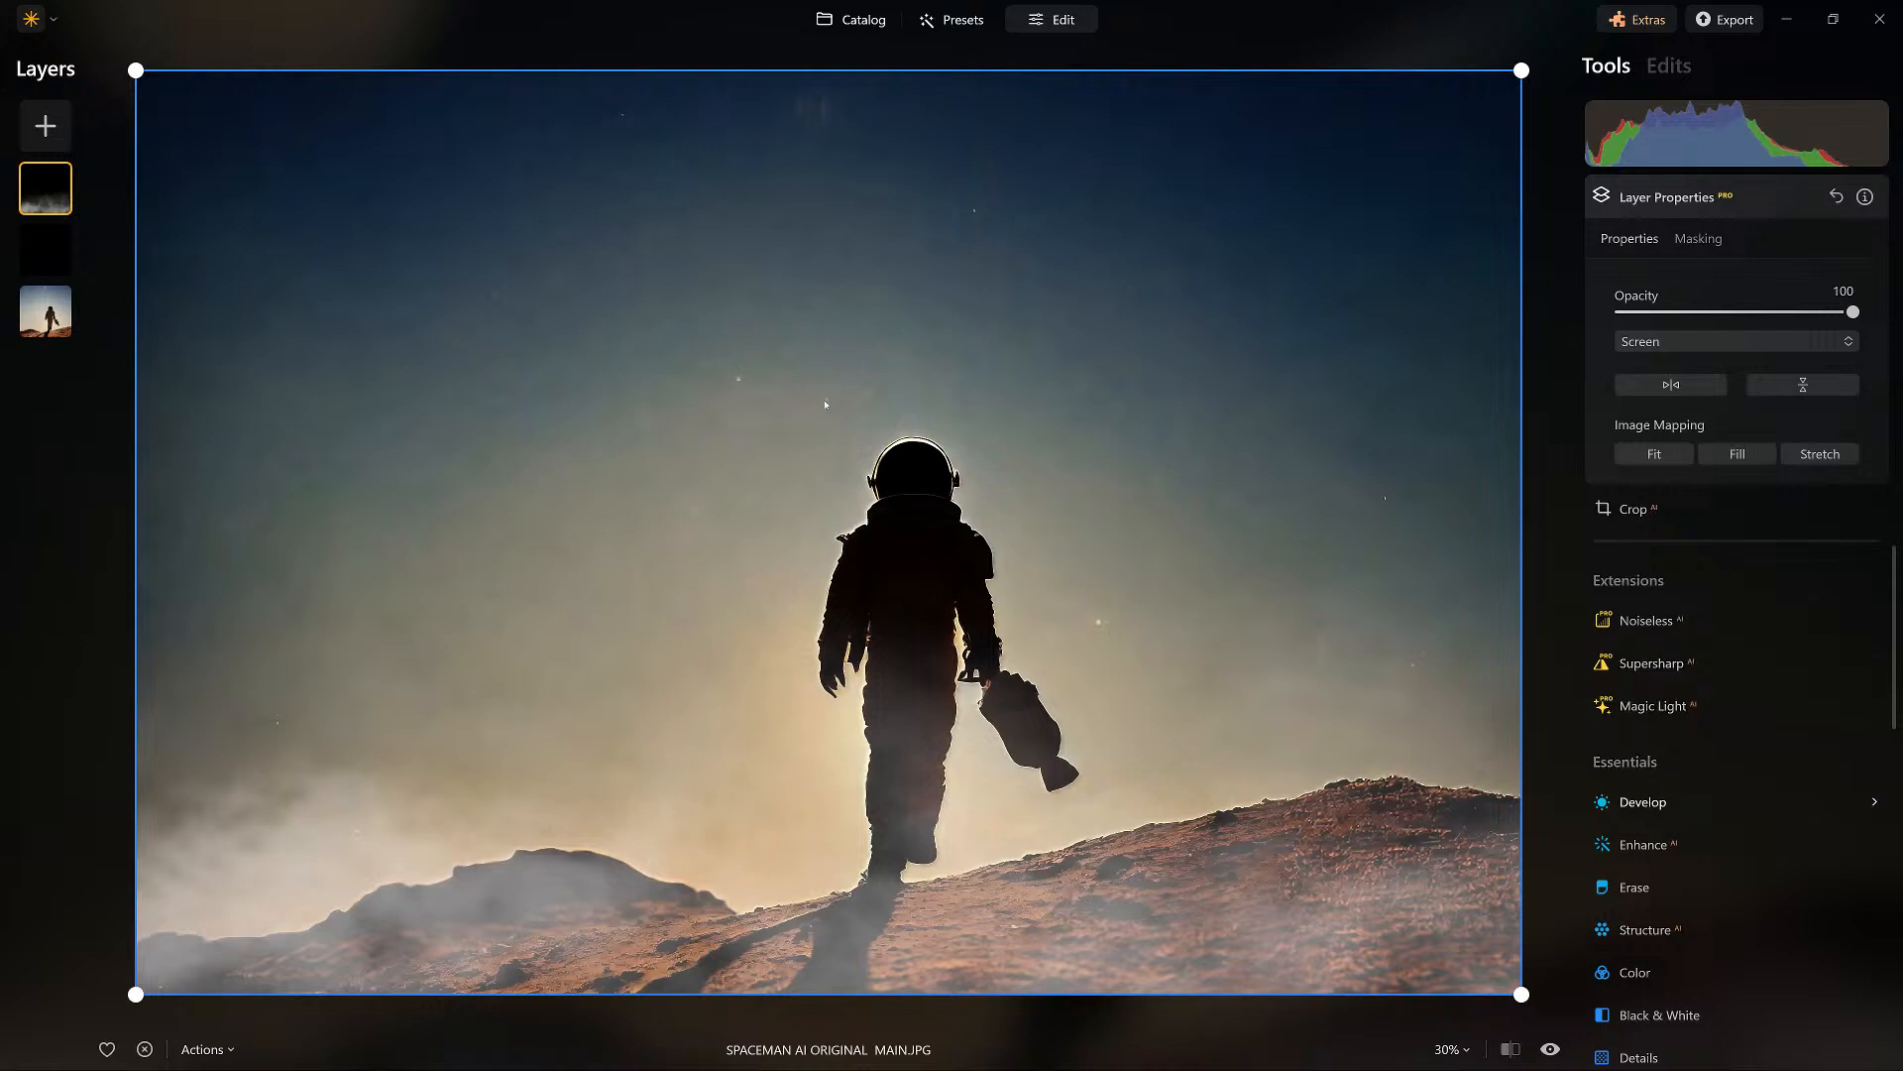
Develop the fog layer with Smart Contrast at 100, Whites at -16 and Blacks at -29.
click(1643, 802)
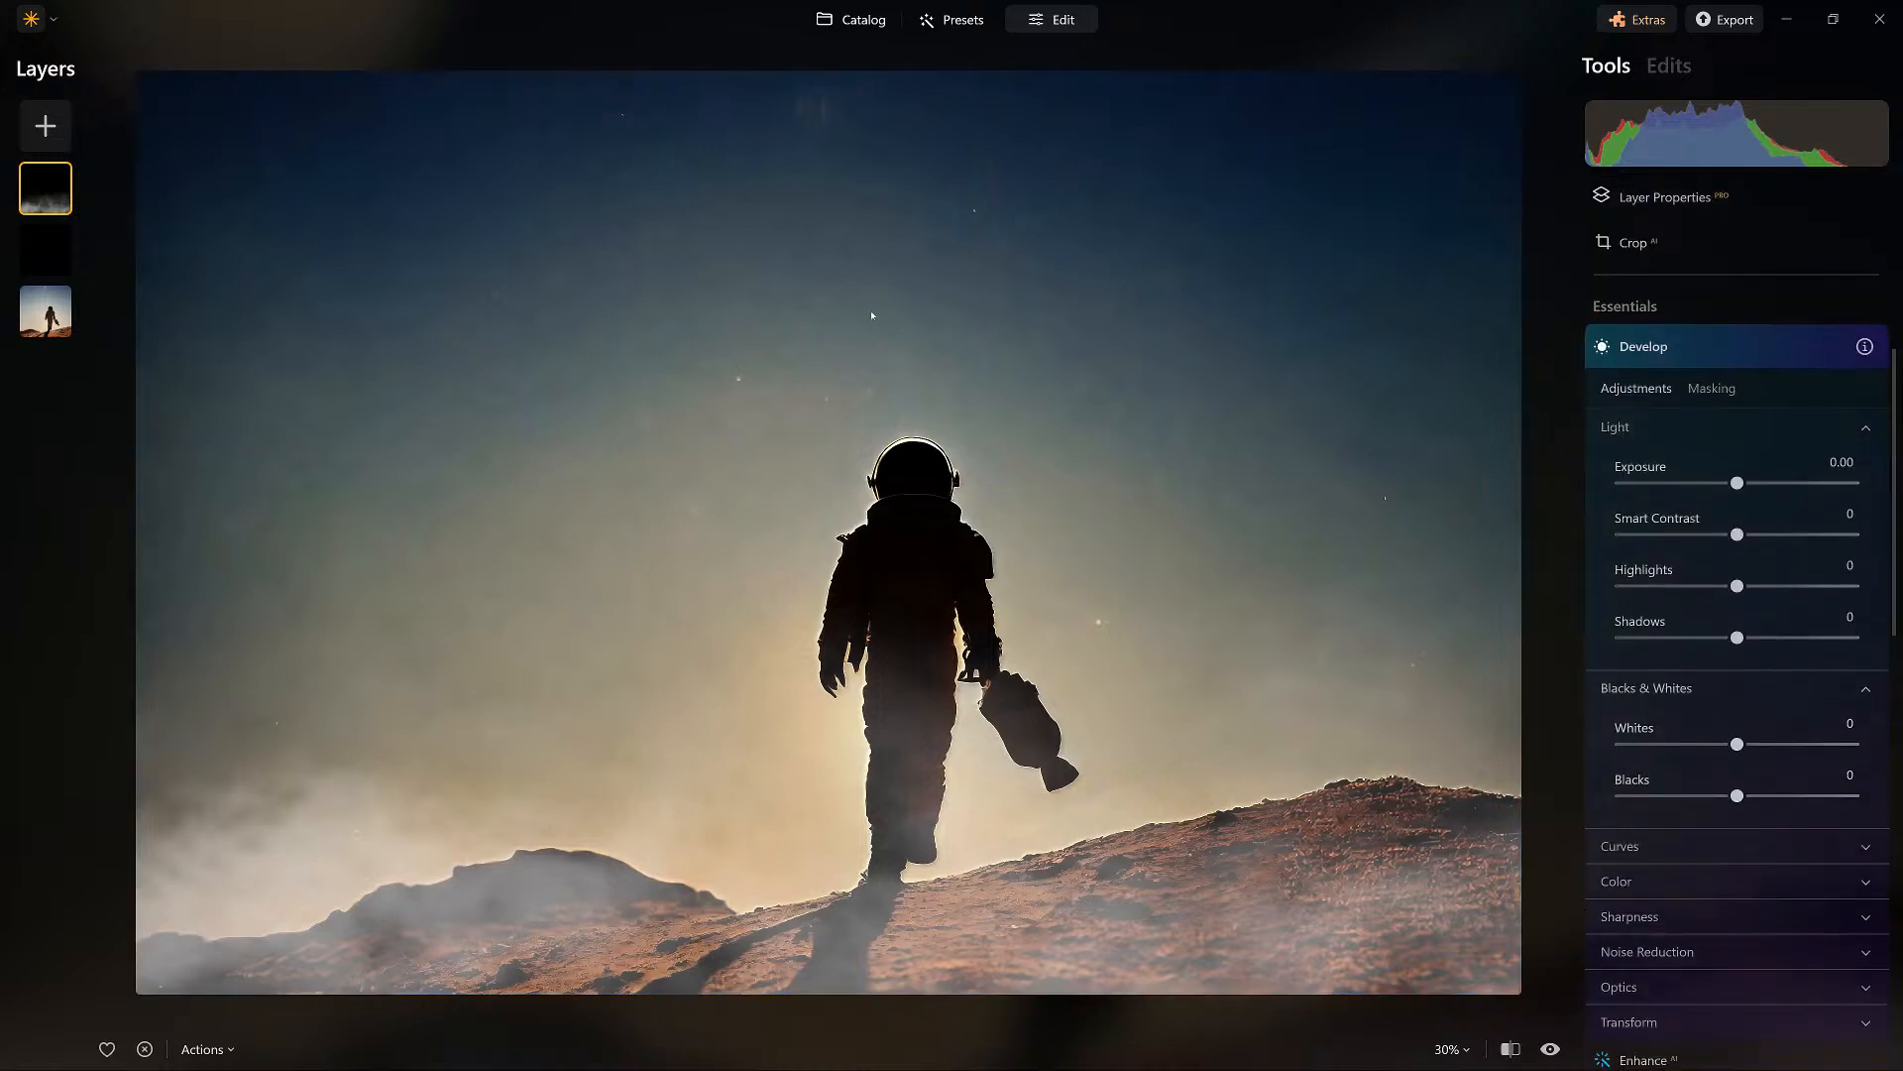
drag(1737, 529, 1852, 530)
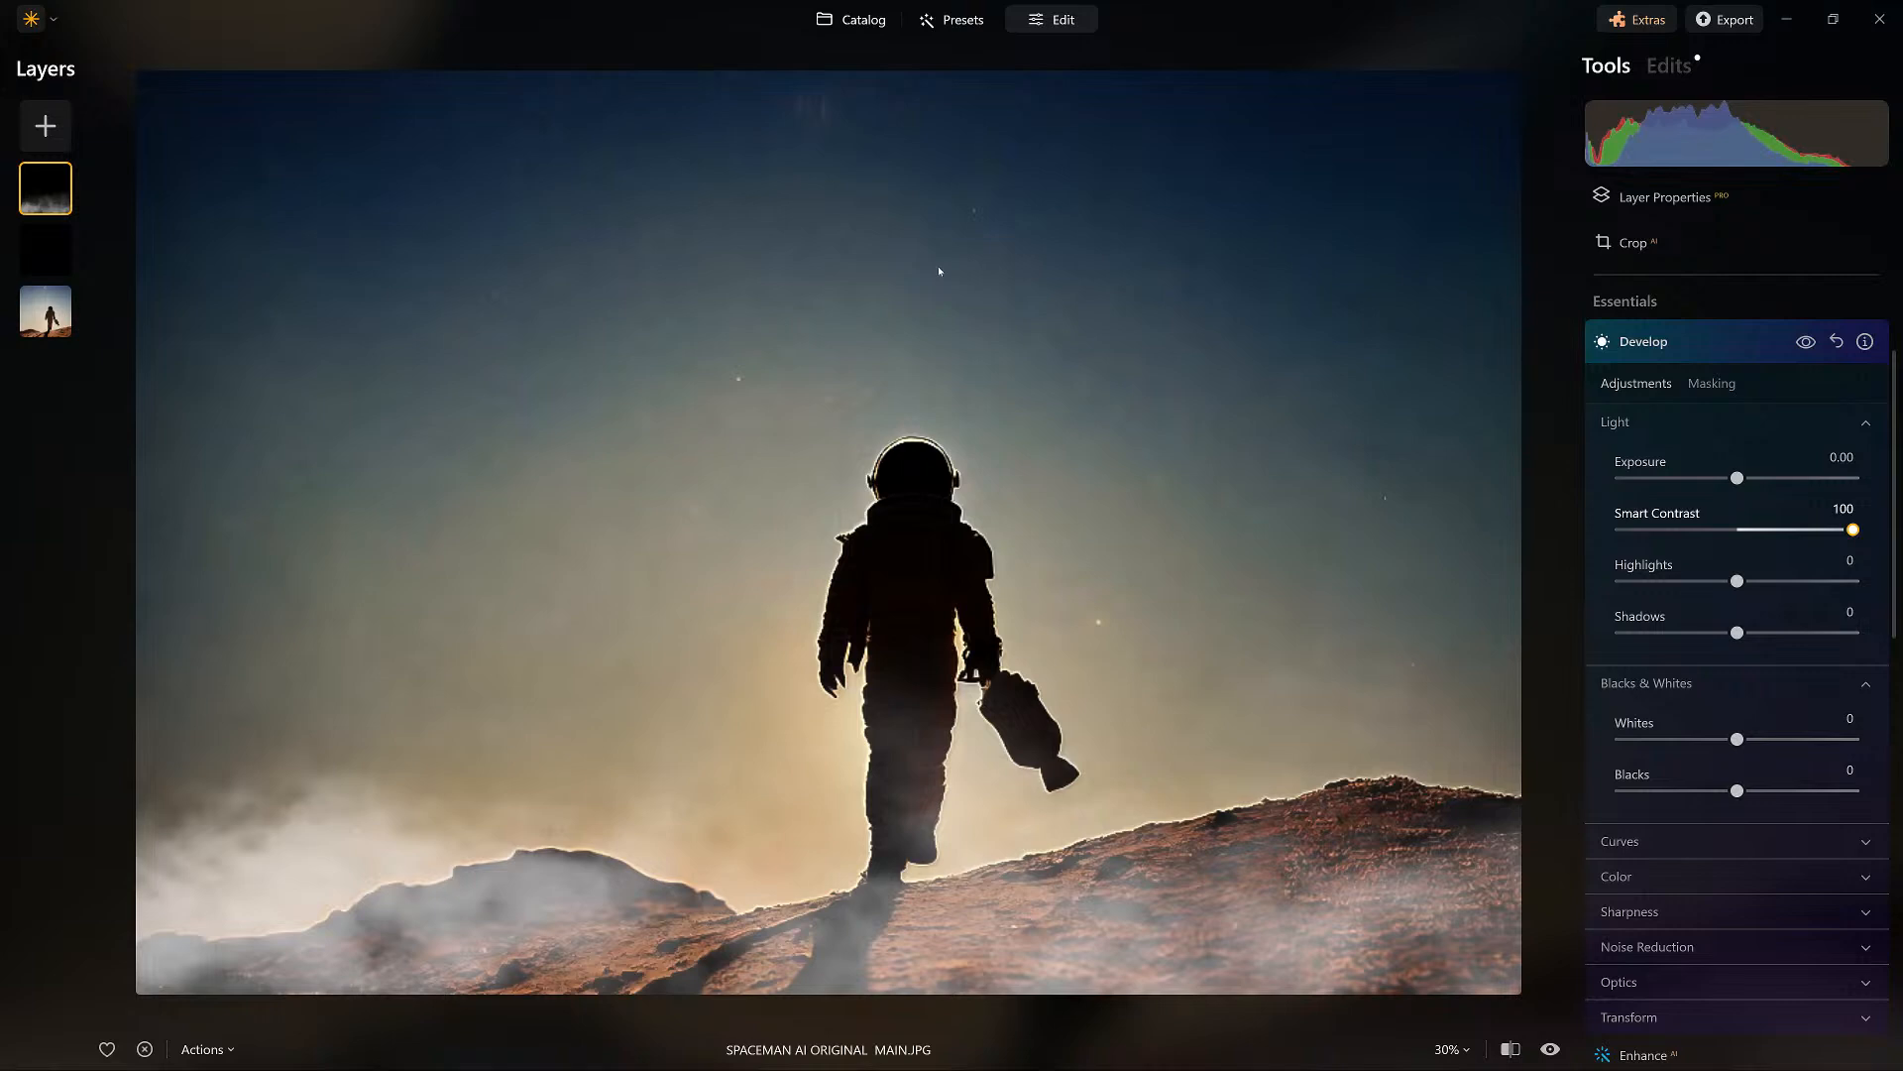
mouse_move(1737, 790)
mouse_down()
mouse_move(1663, 790)
mouse_move(1730, 790)
mouse_move(1712, 790)
mouse_up()
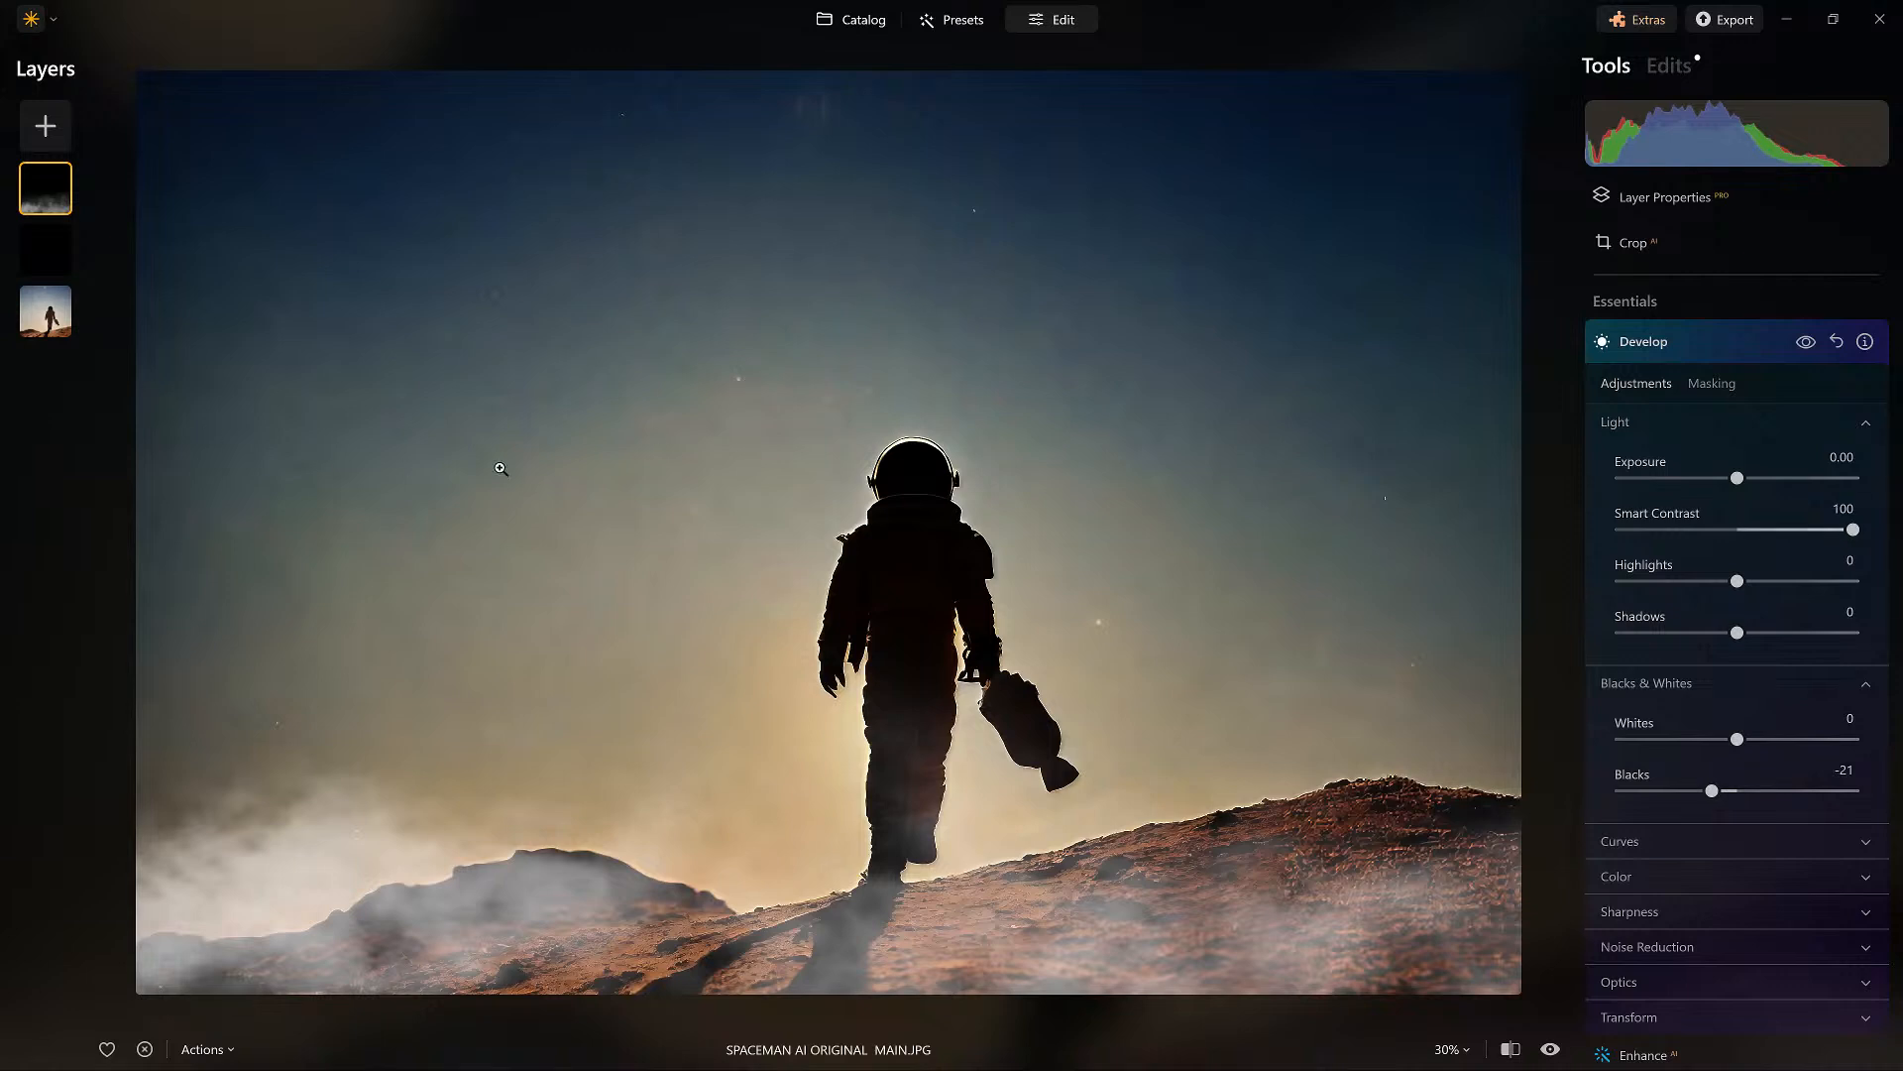
mouse_move(1712, 790)
mouse_down()
mouse_move(1680, 738)
mouse_move(1747, 739)
mouse_move(1719, 739)
mouse_up()
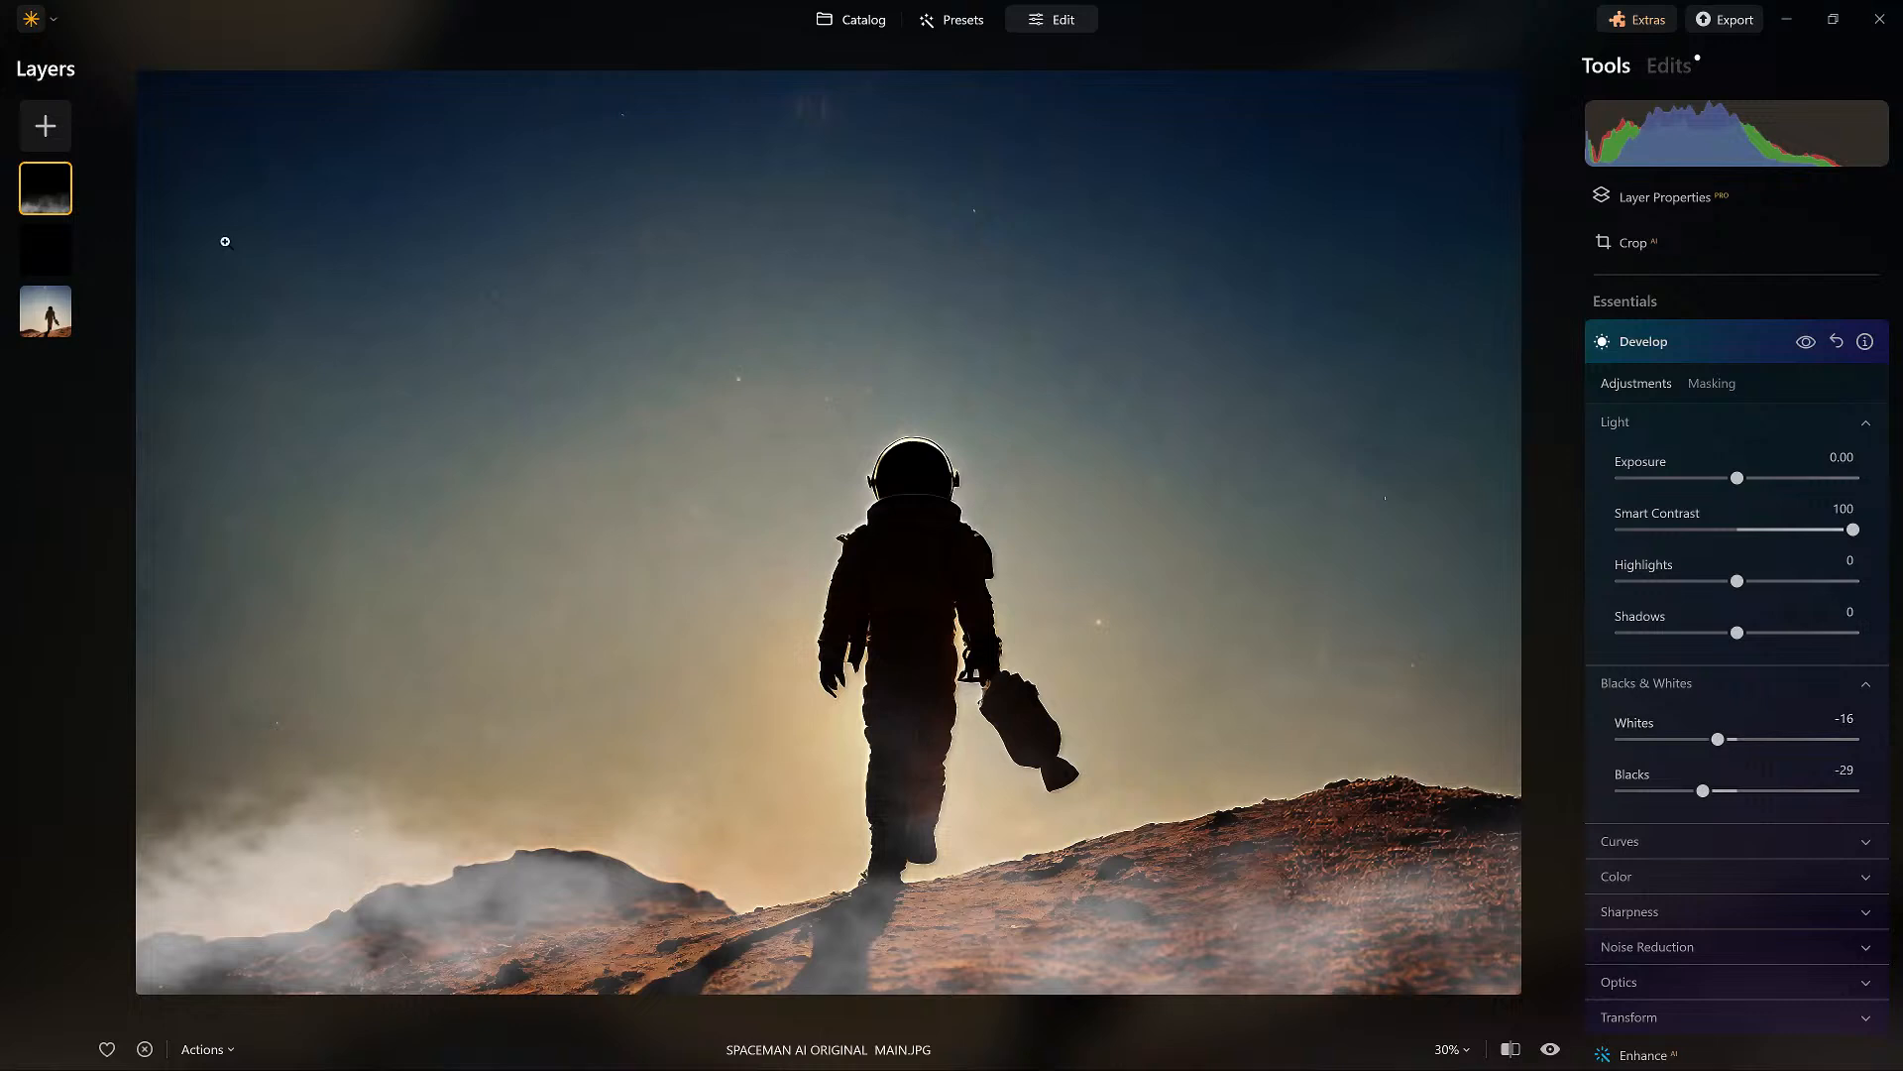
Duplicate the fog layer twice to thicken the fog over the ground.
right_click(40, 193)
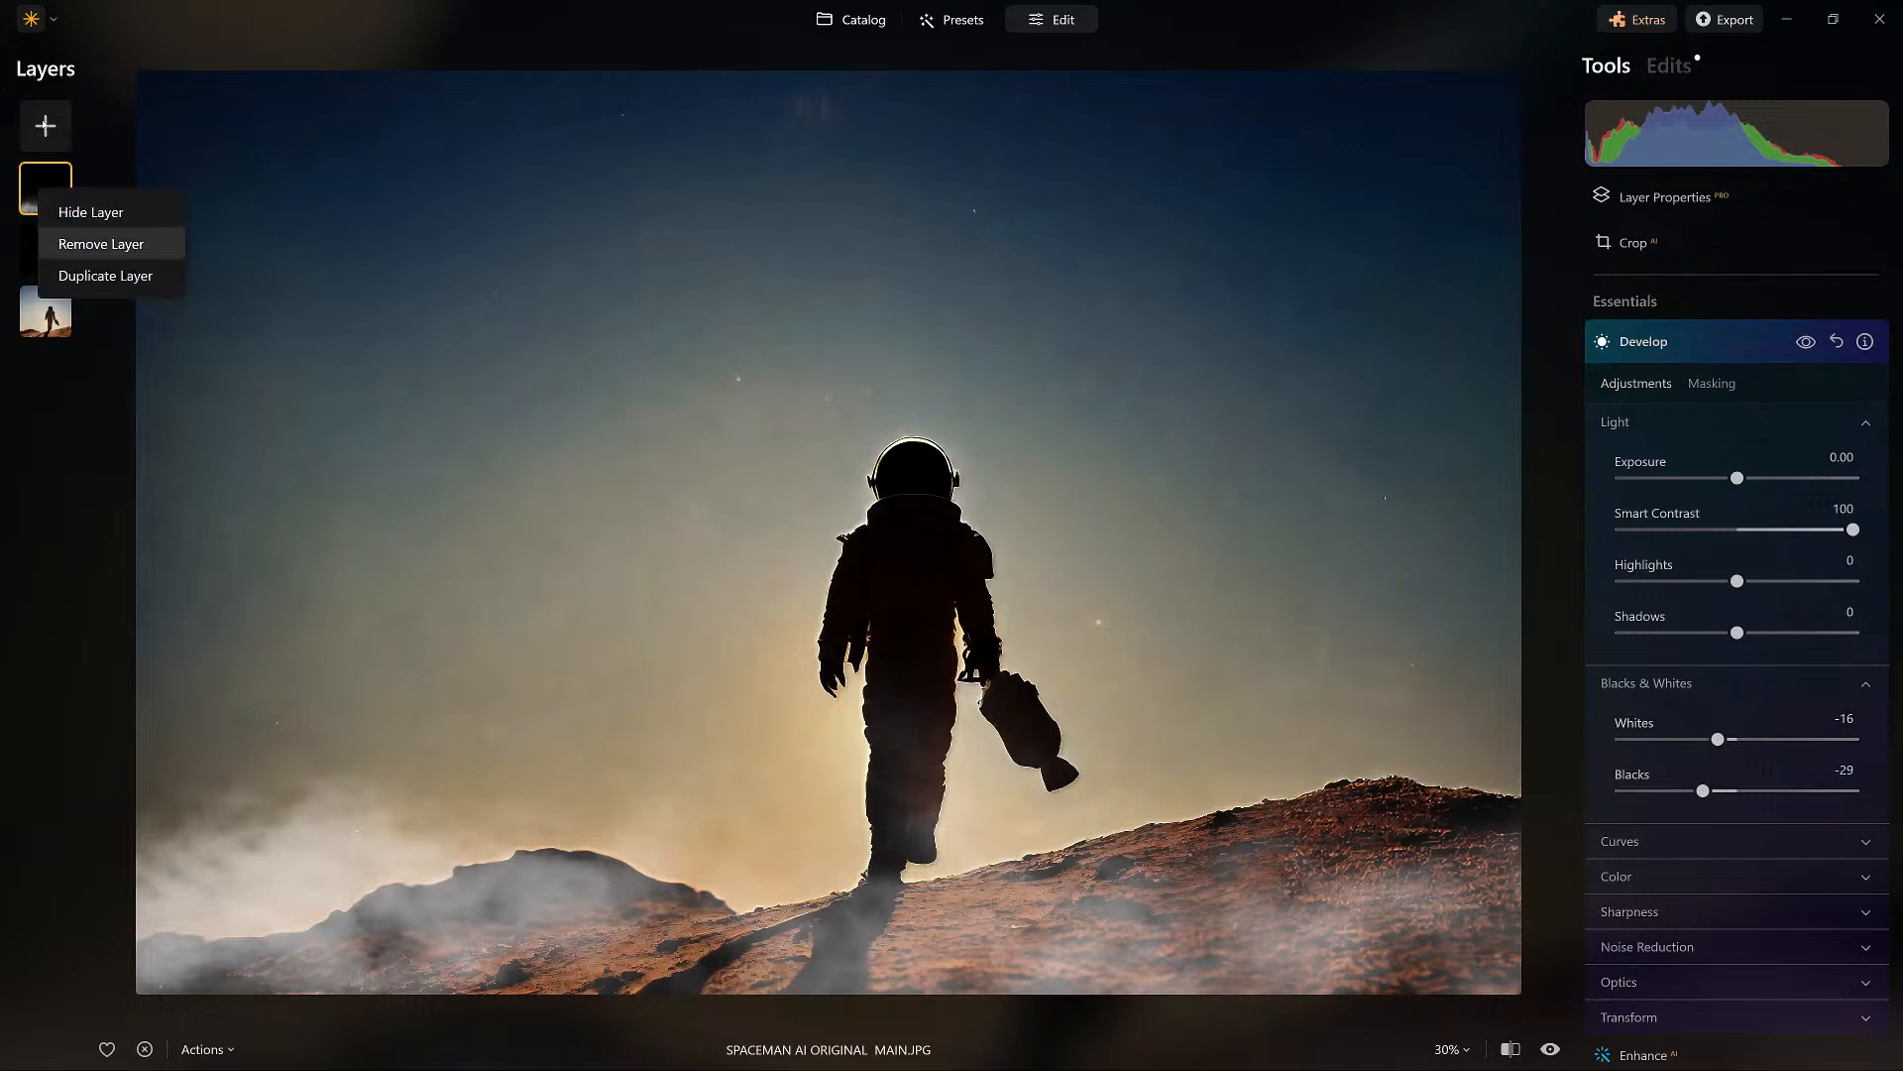
click(43, 140)
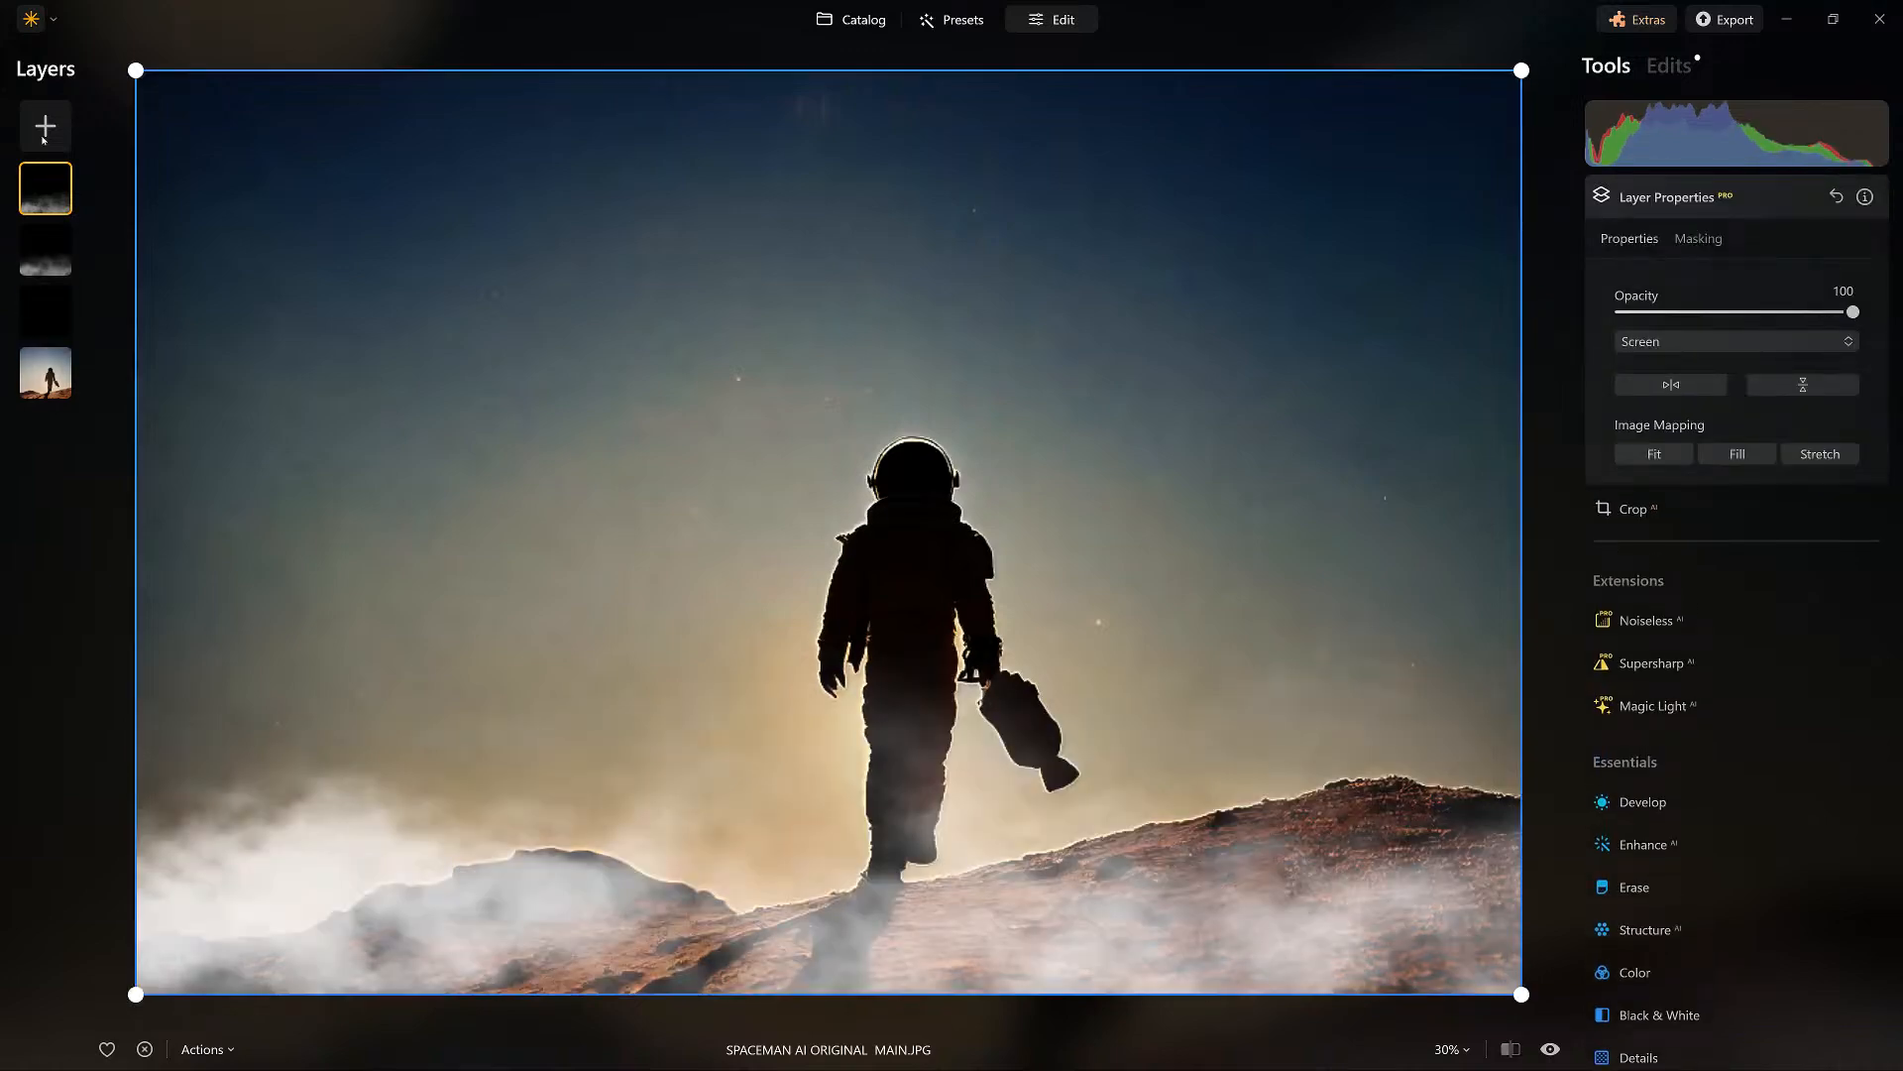
right_click(59, 189)
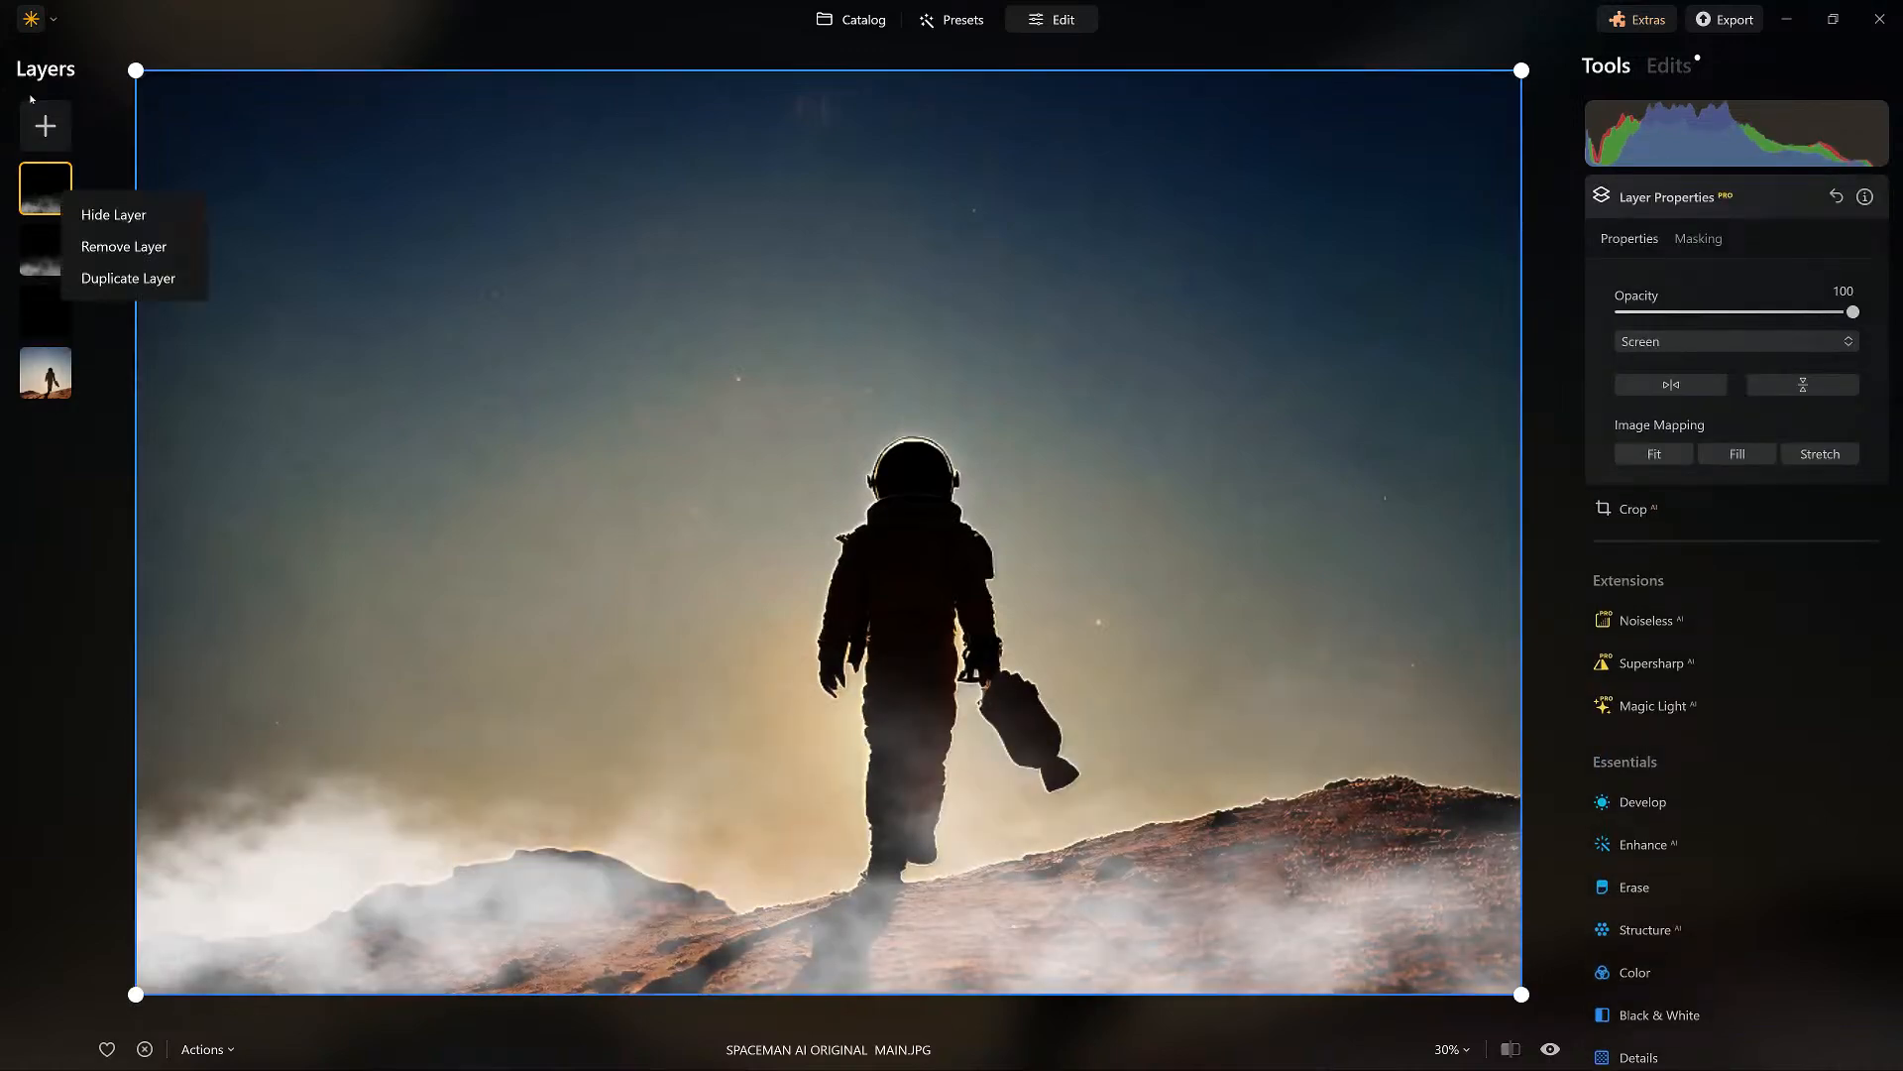
click(128, 278)
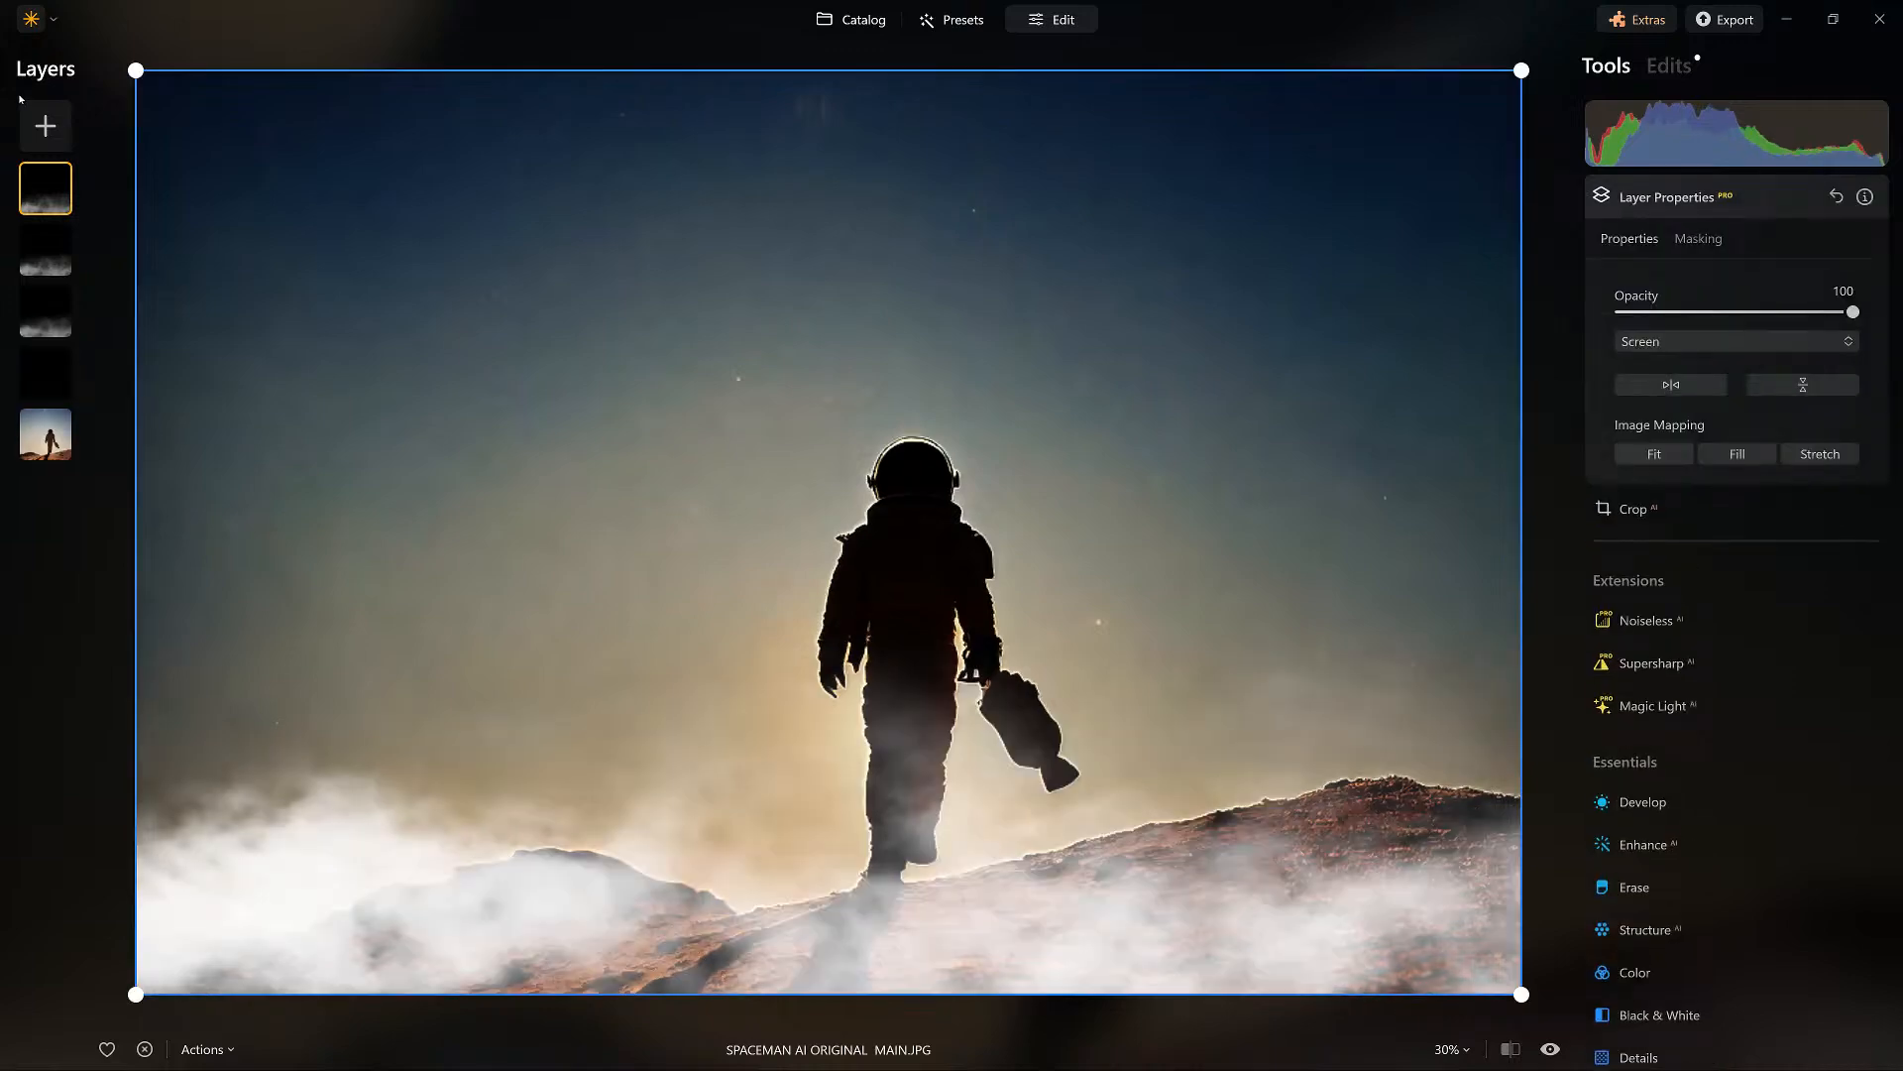
Shift the top fog copy toward the right side of the photo and reduce its opacity to 19.
drag(241, 453, 447, 456)
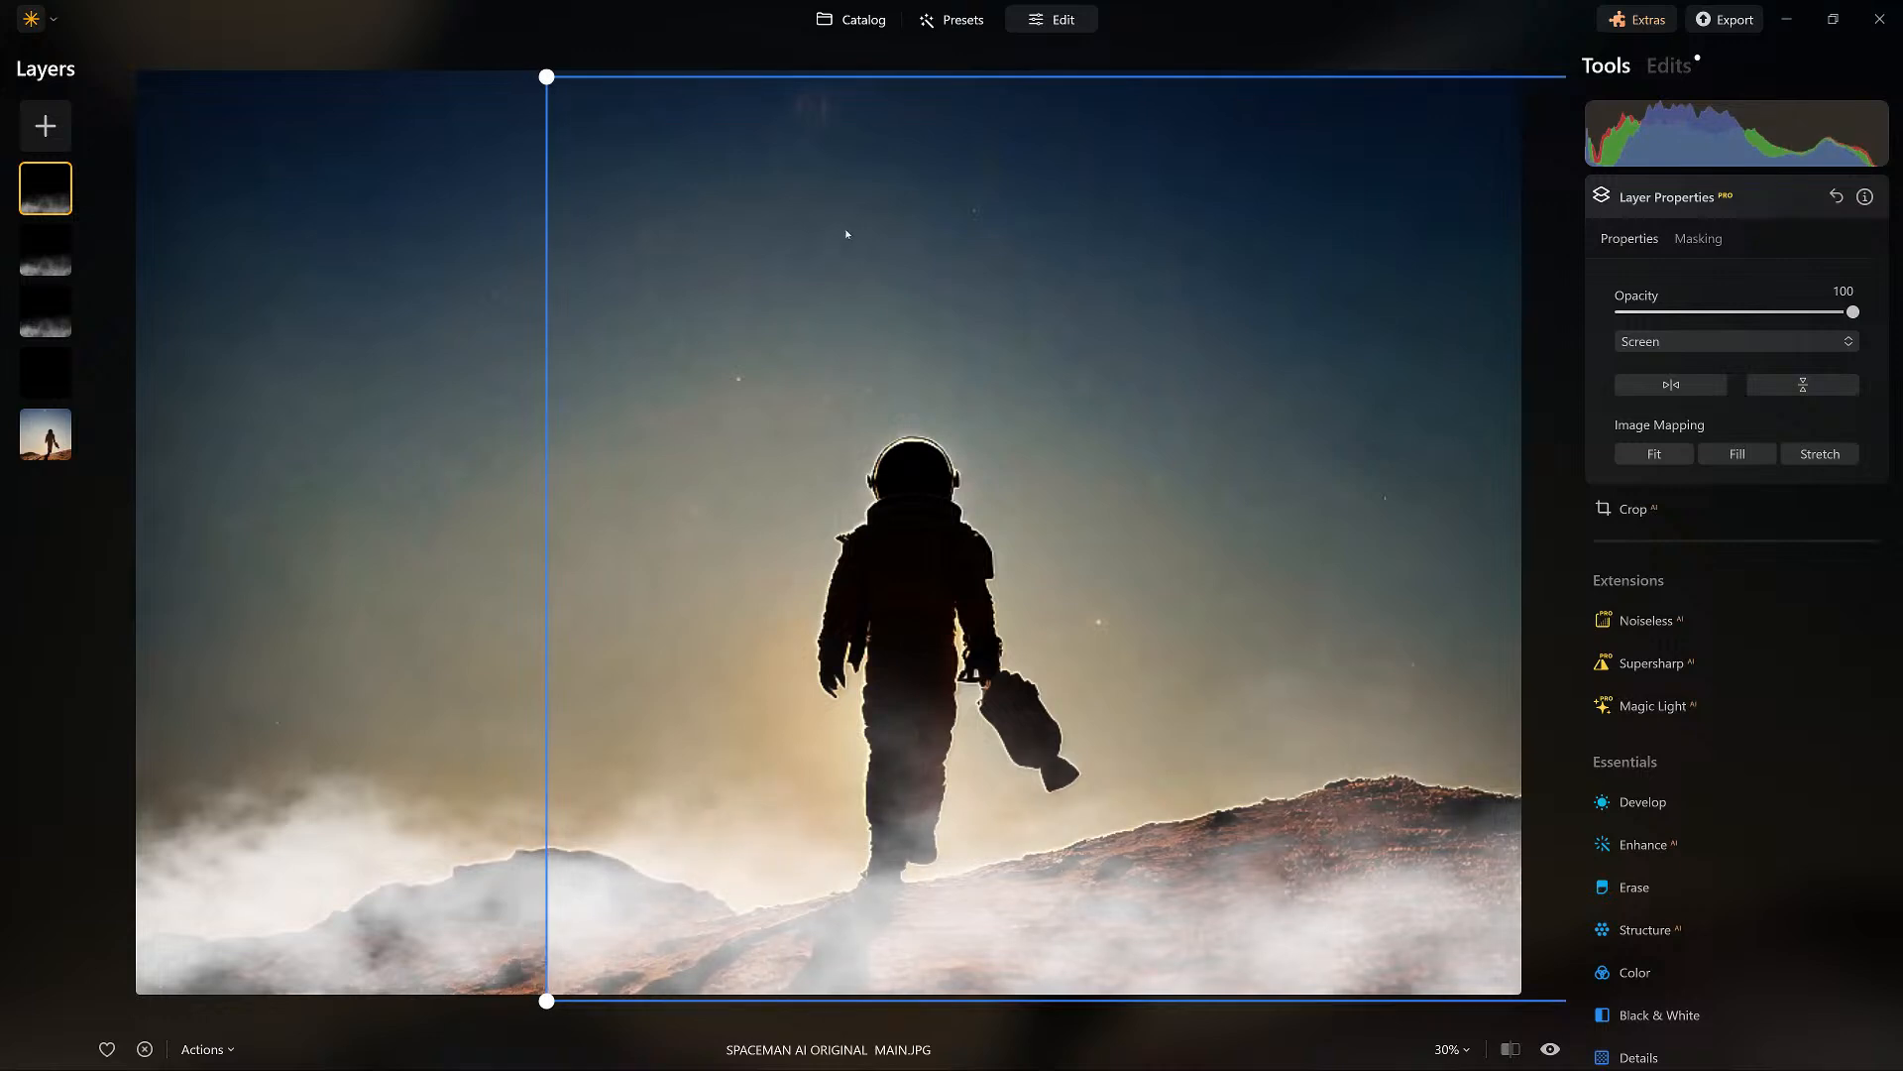
drag(1853, 311, 1664, 312)
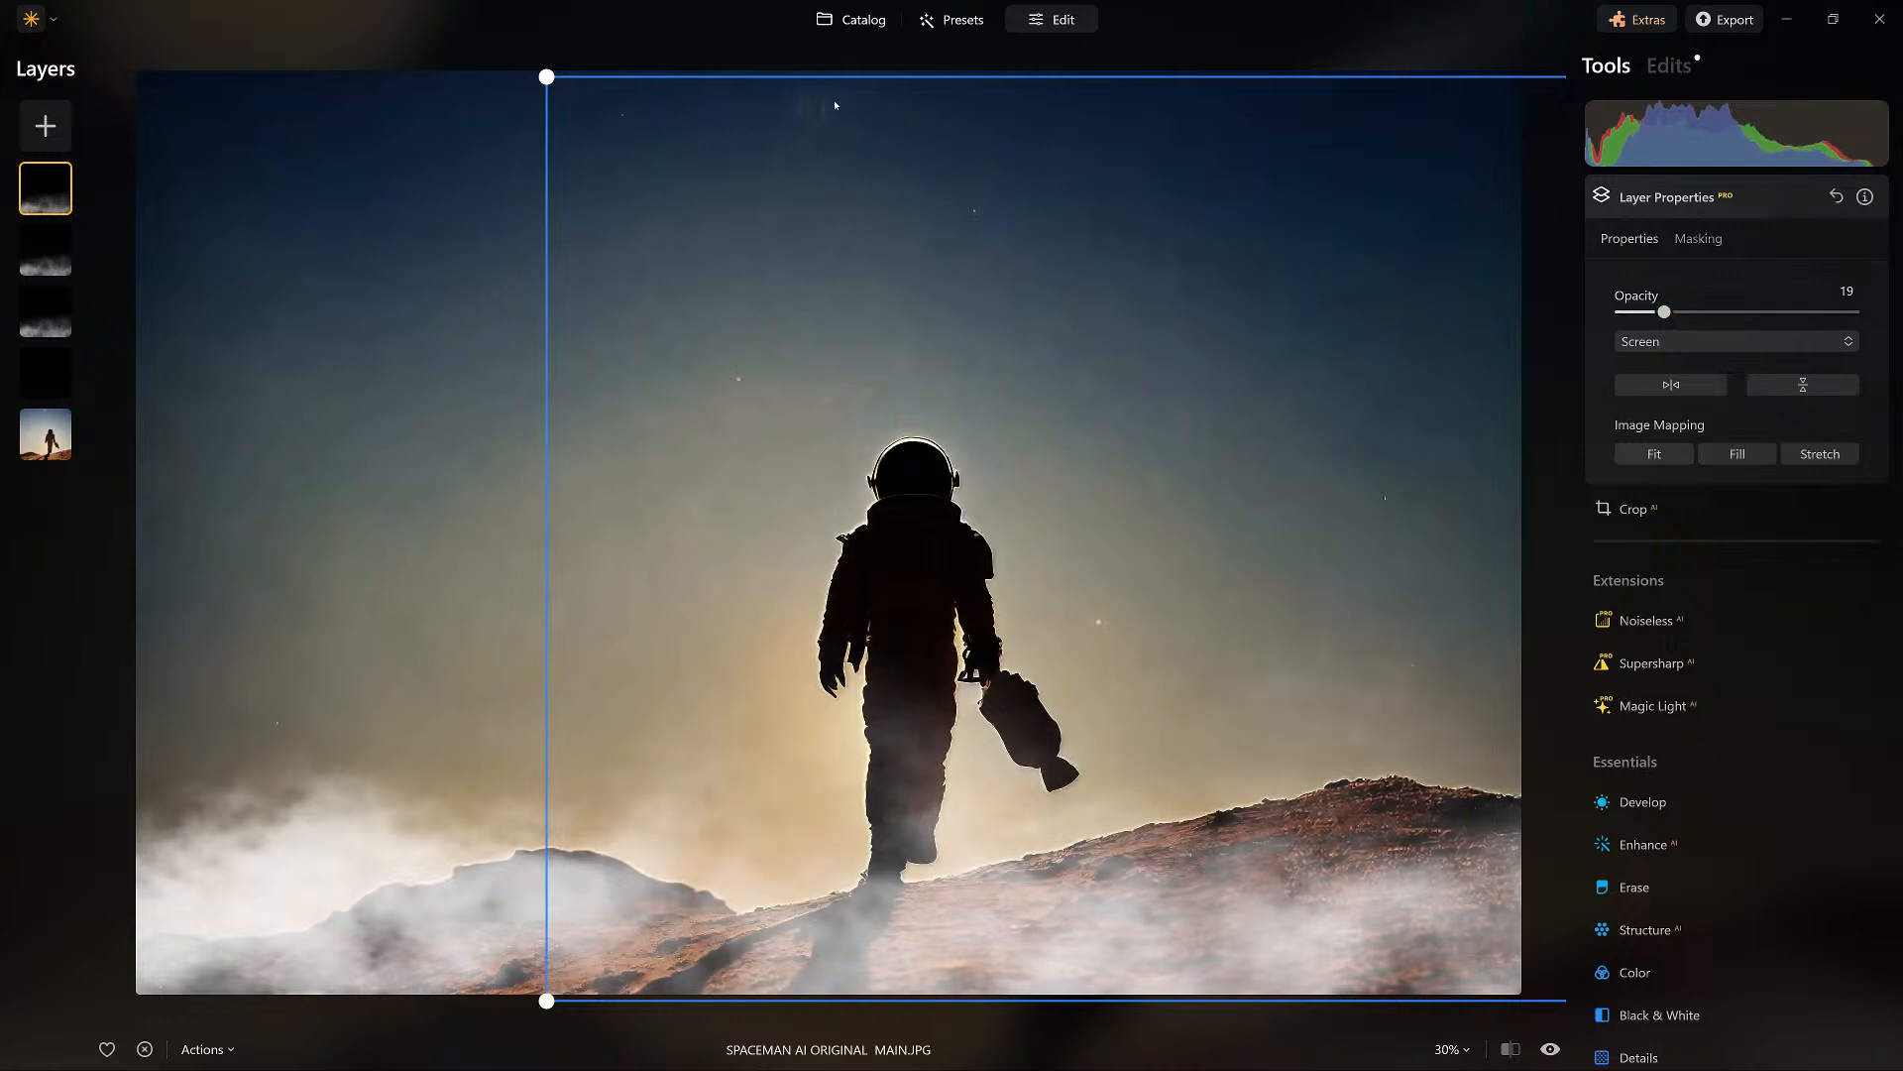
click(1670, 200)
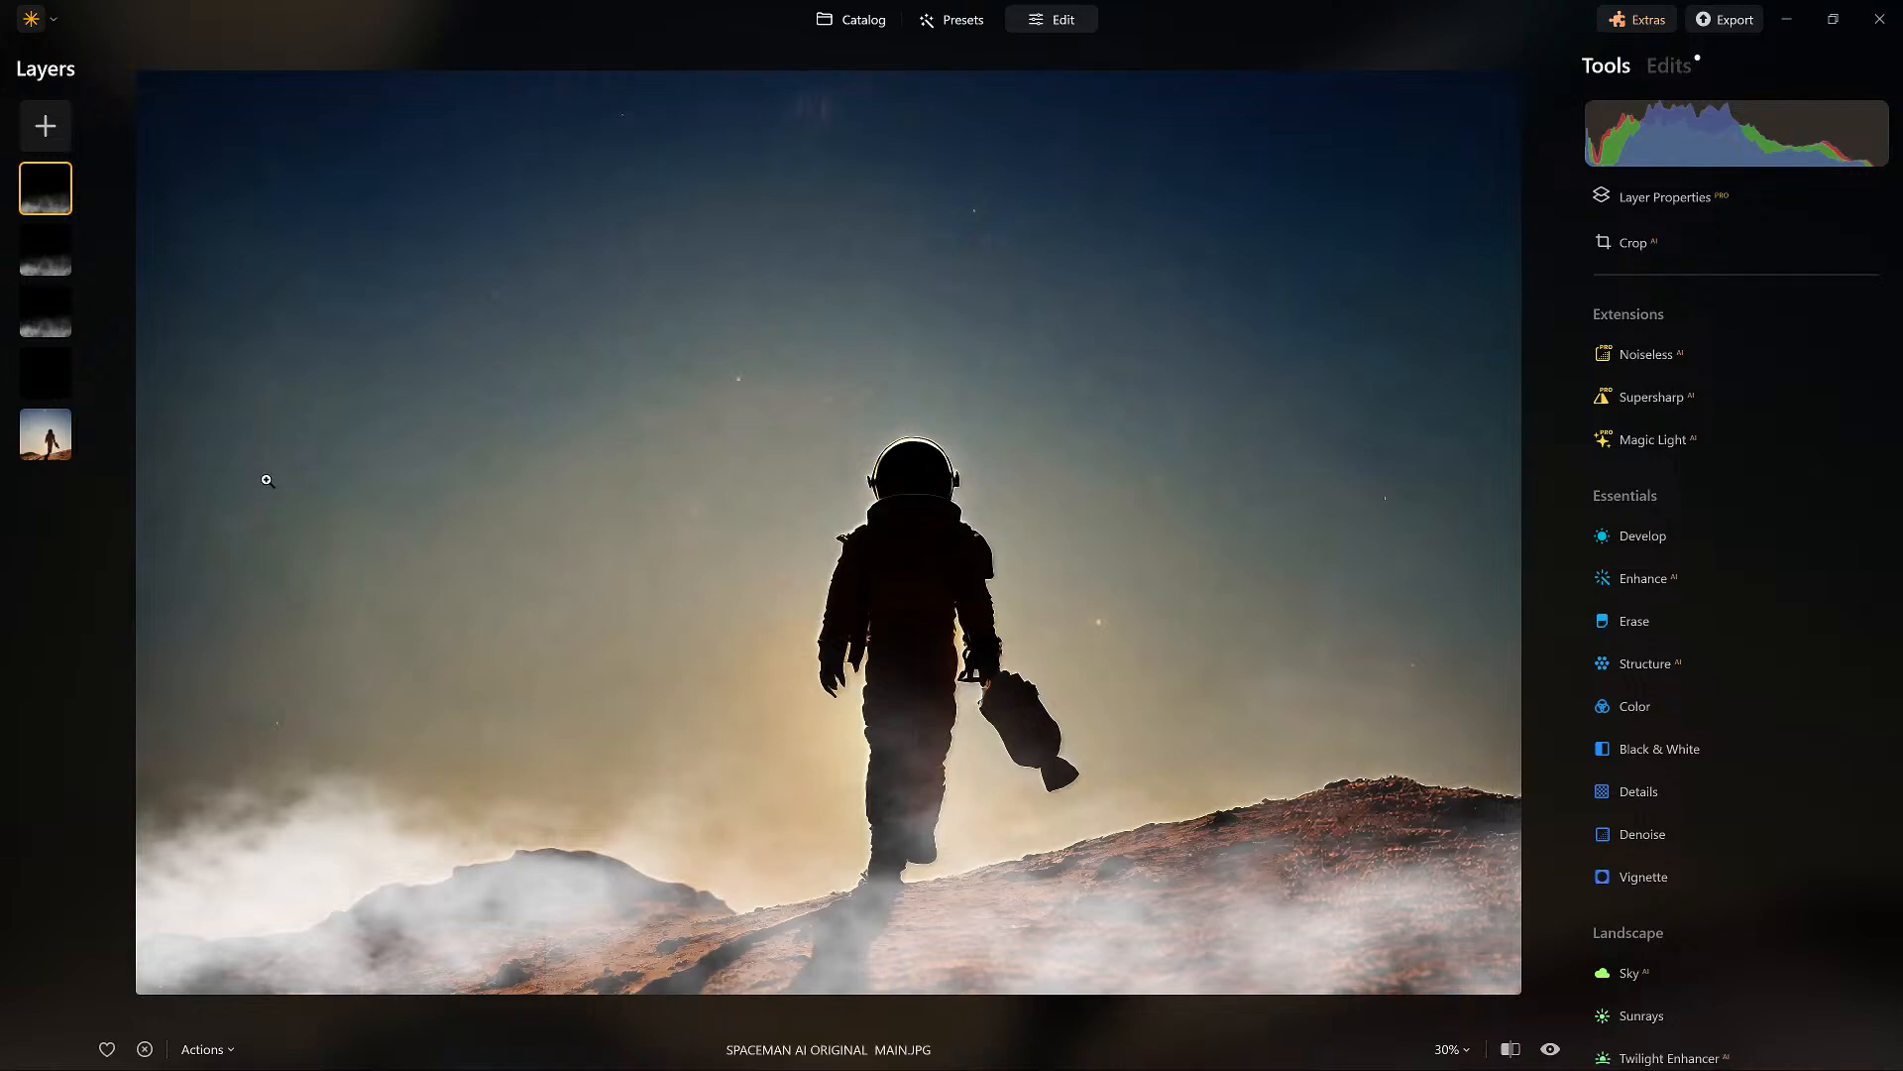
Erase the top fog copy's mask with a soft brush of size 148 along the left edge of the sky.
click(267, 480)
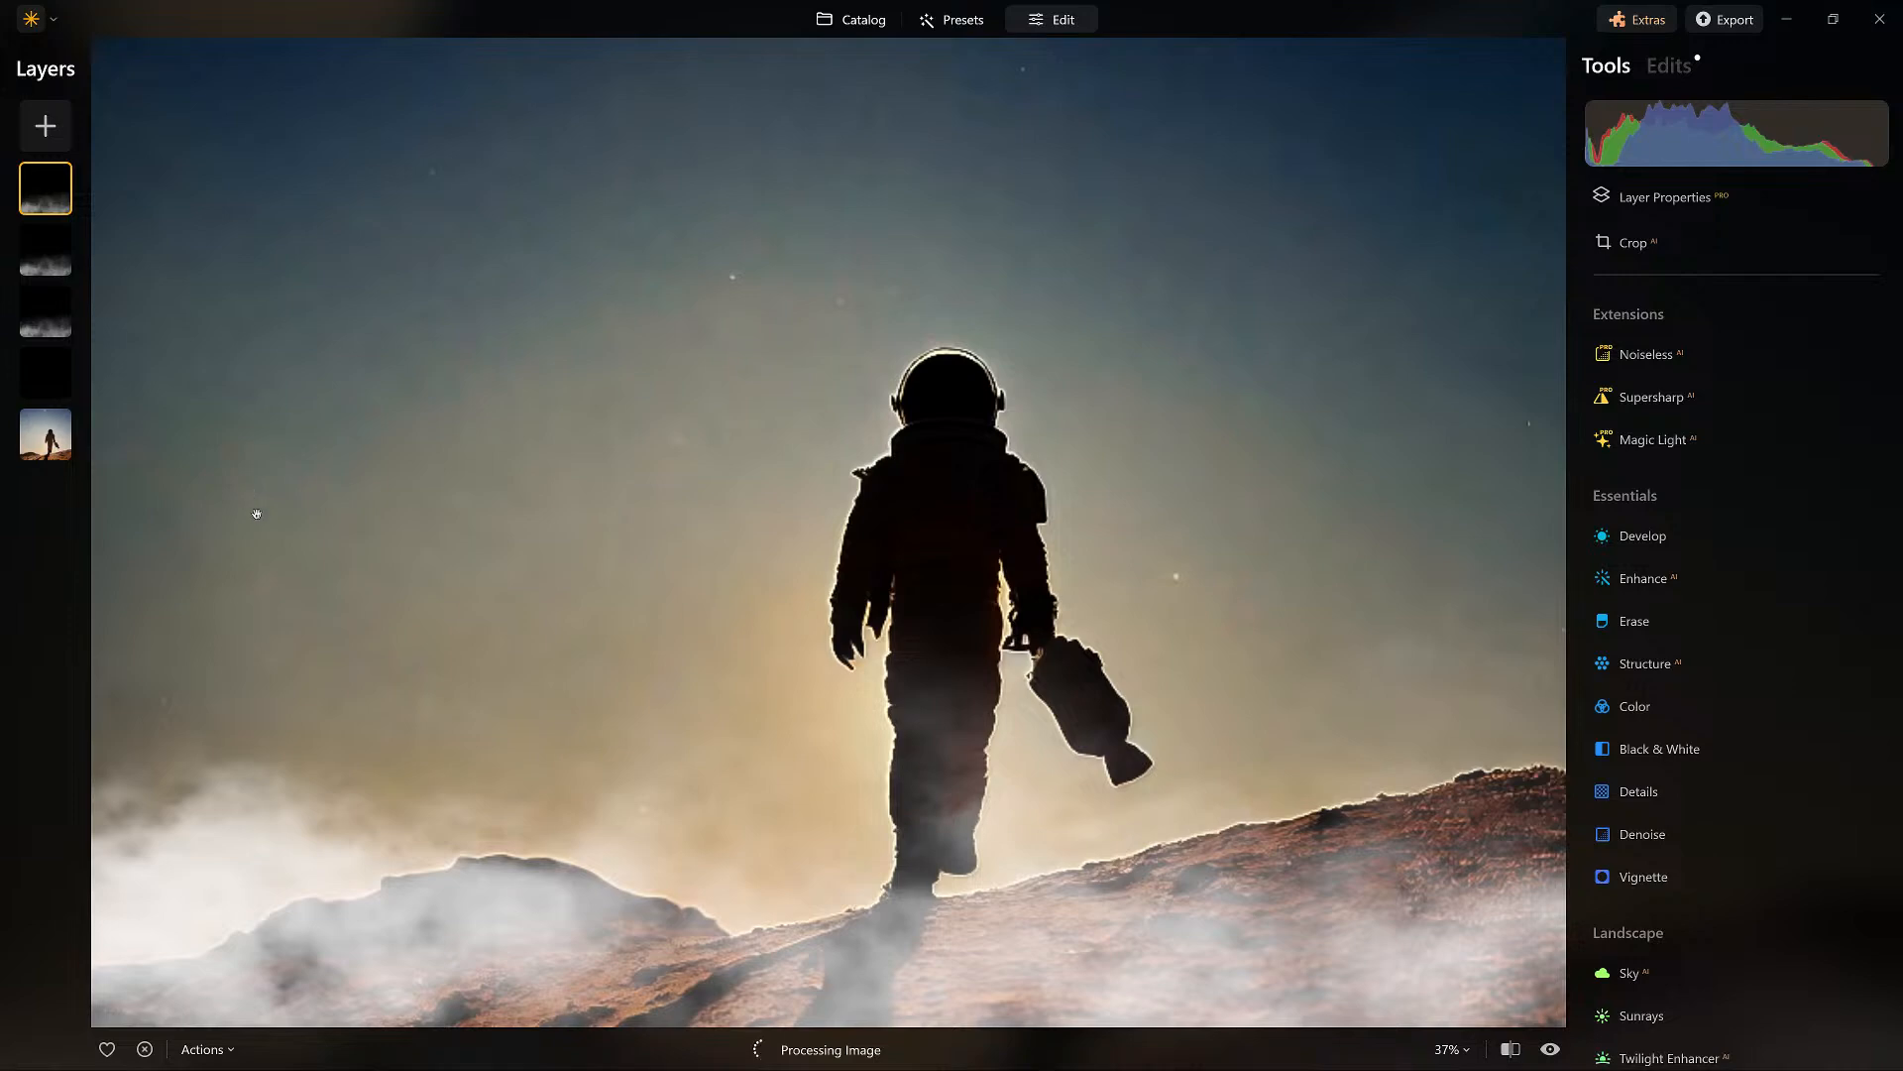
scroll(327, 424, down, 2)
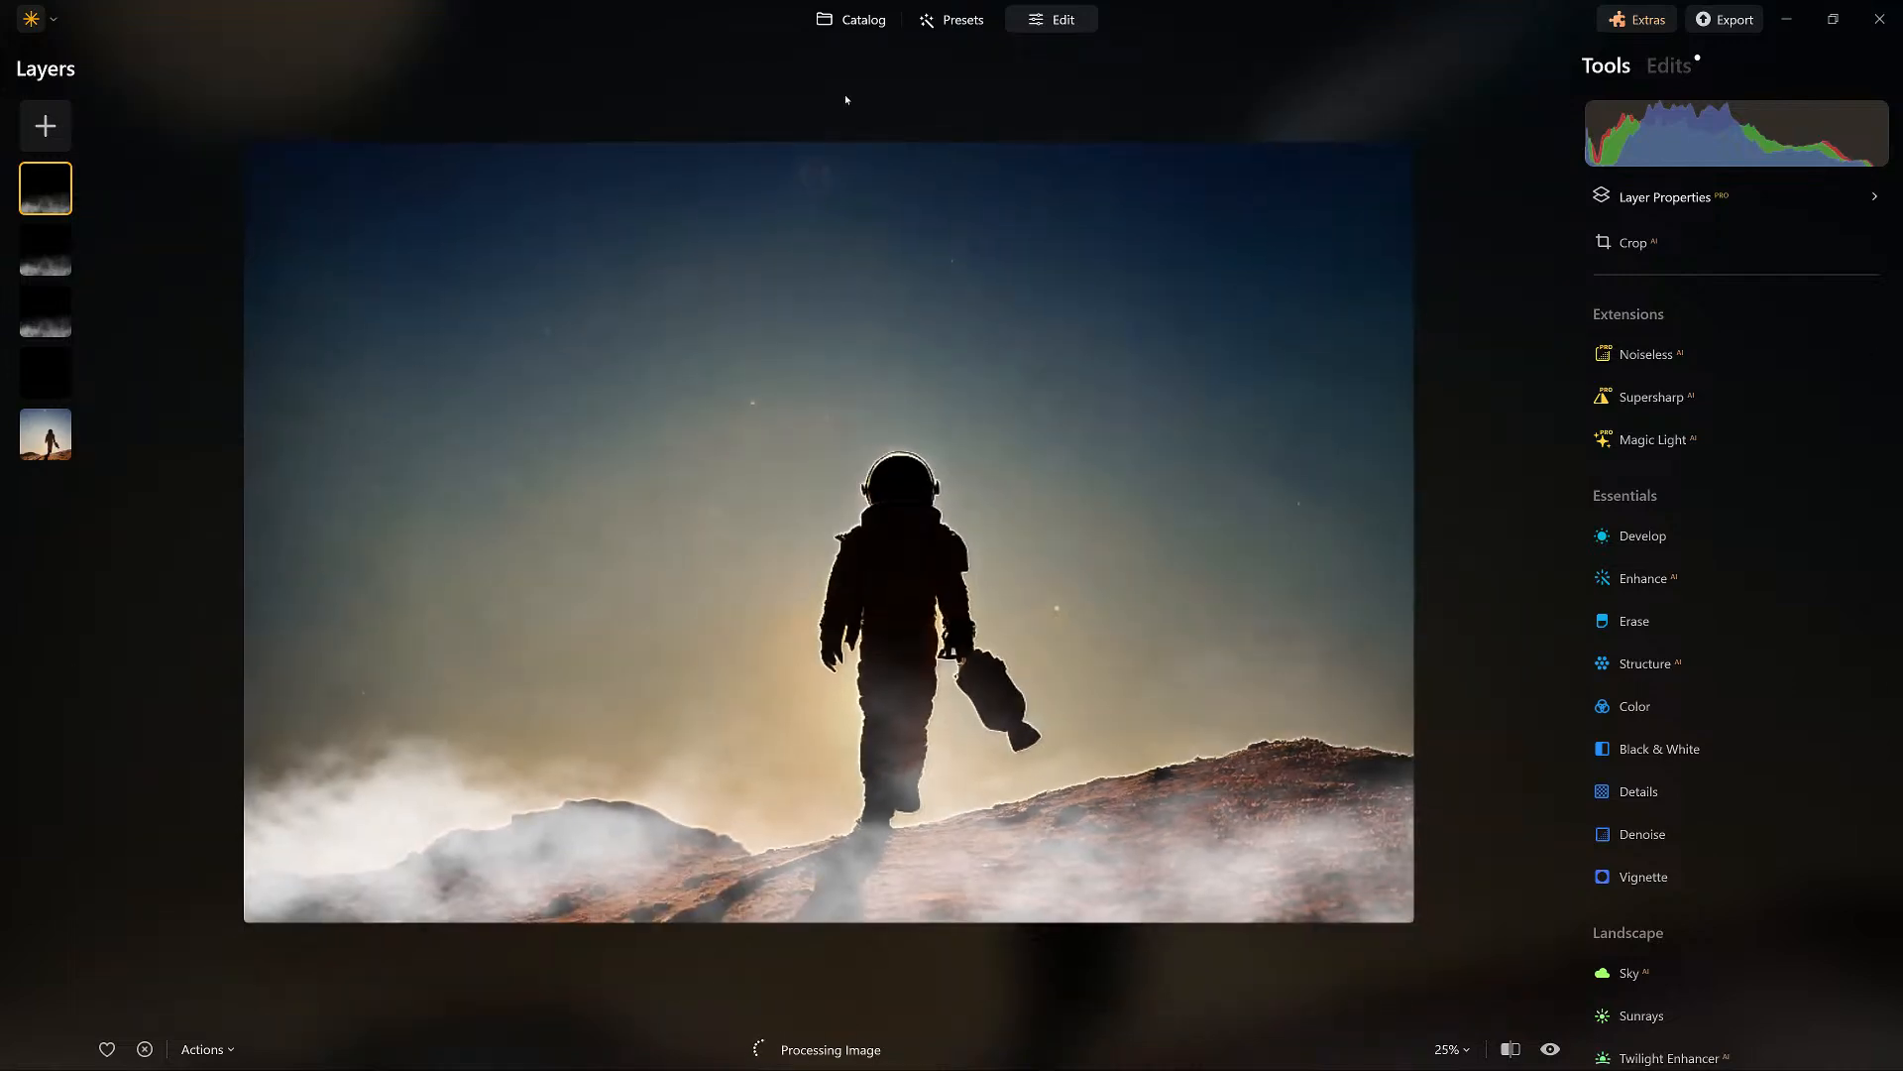
click(1690, 195)
click(1703, 239)
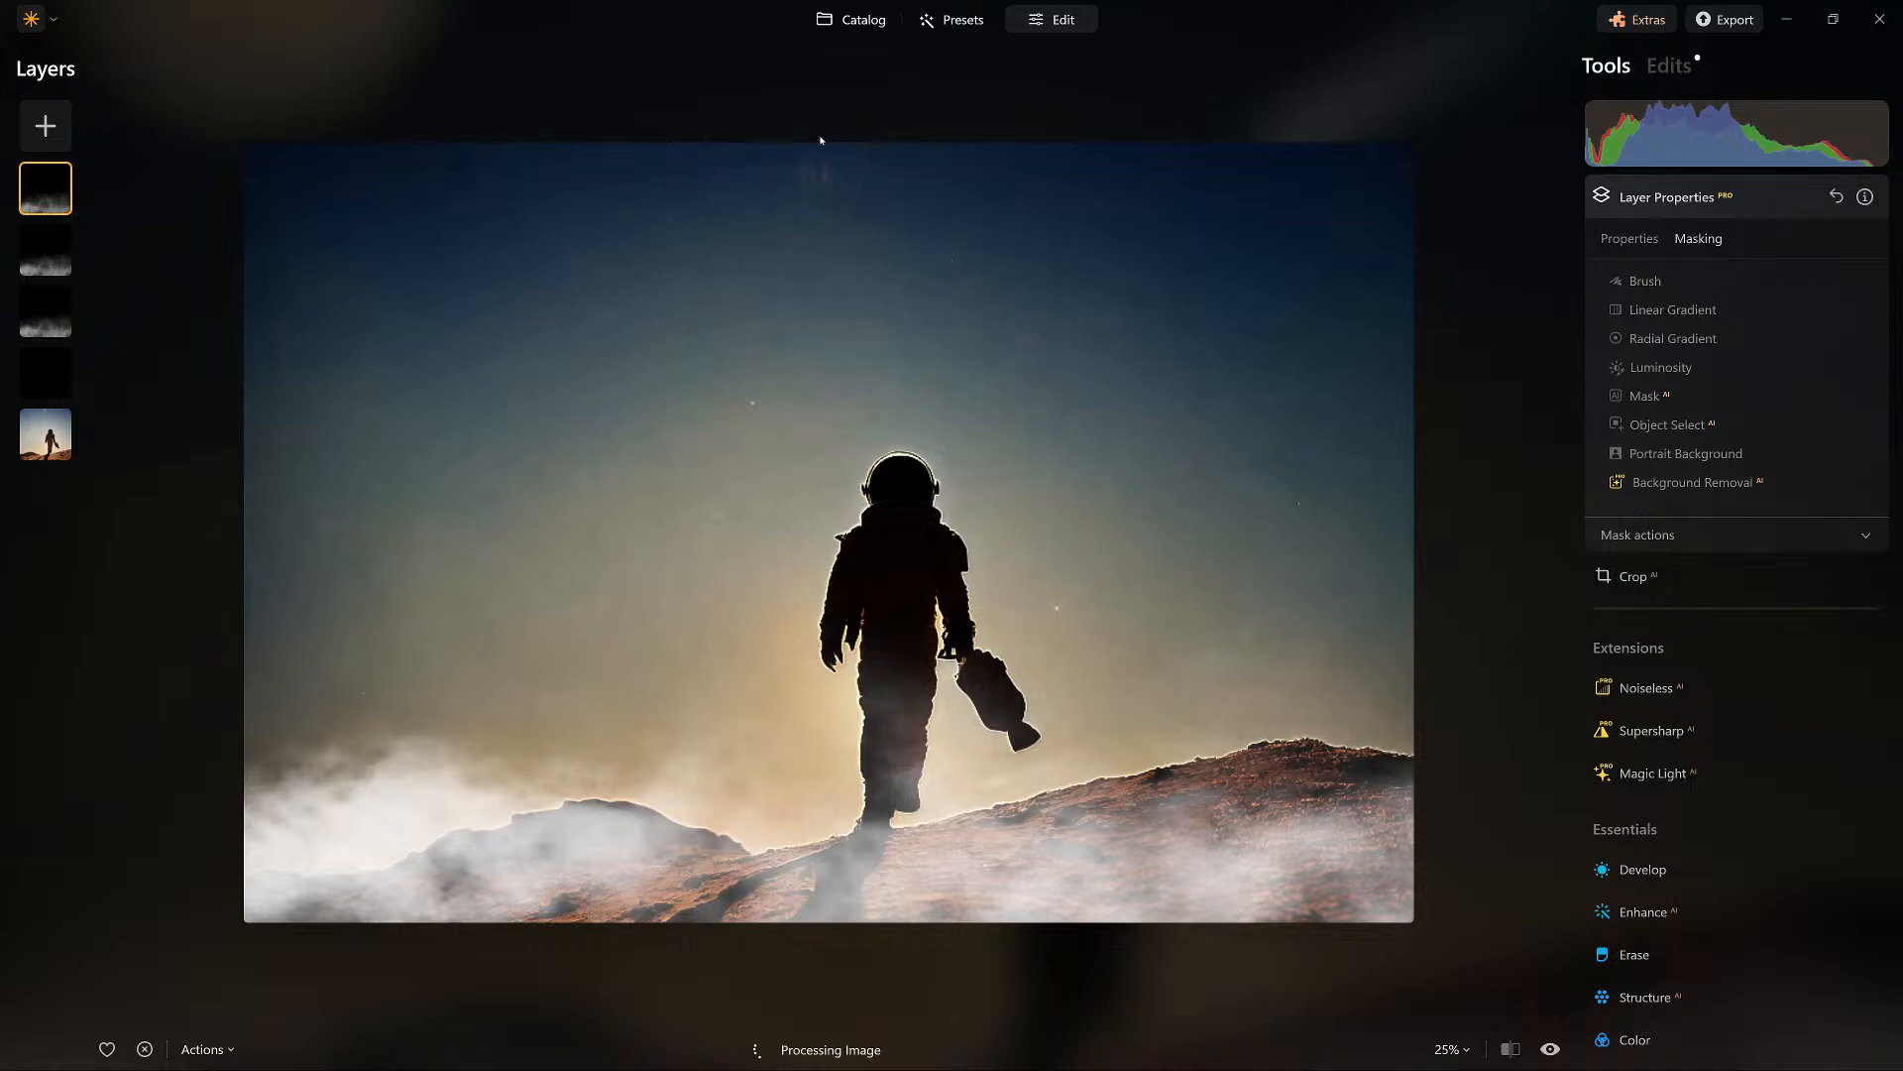
click(1641, 282)
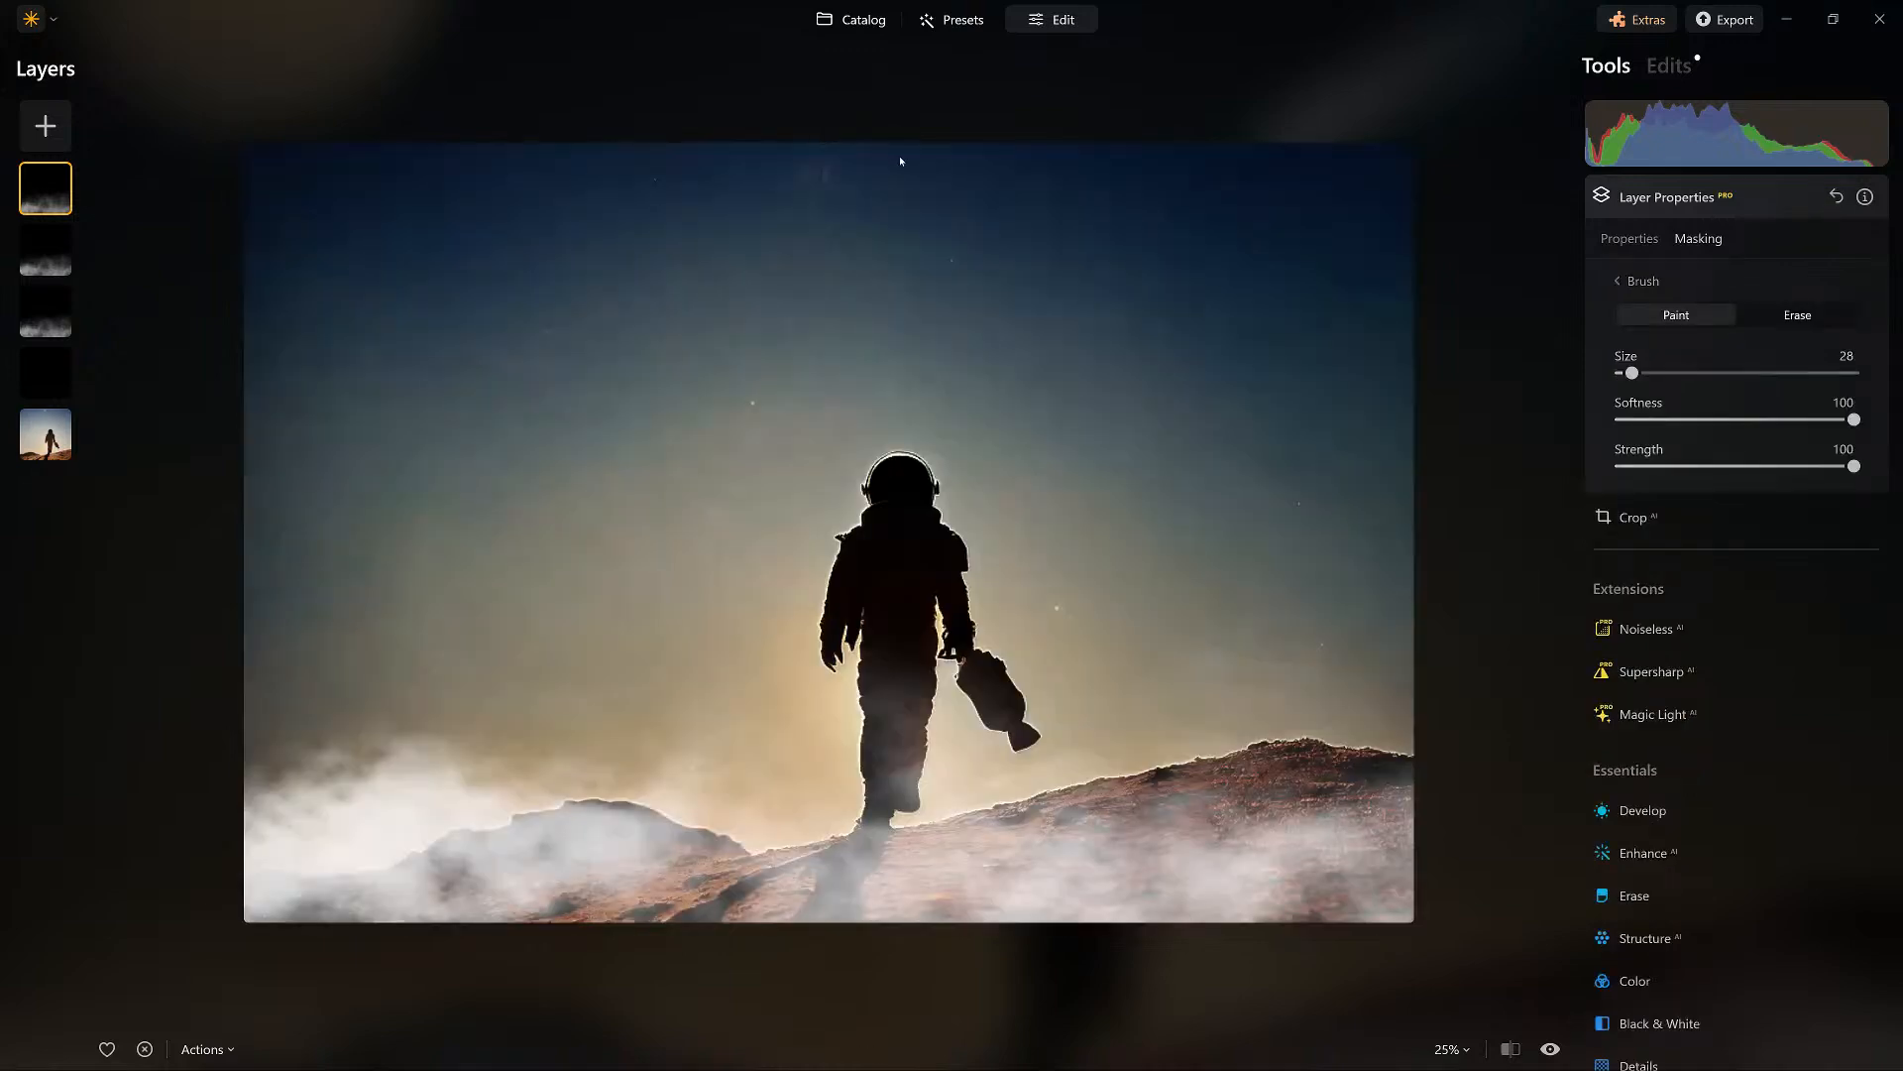
click(1797, 314)
key(bracketright)
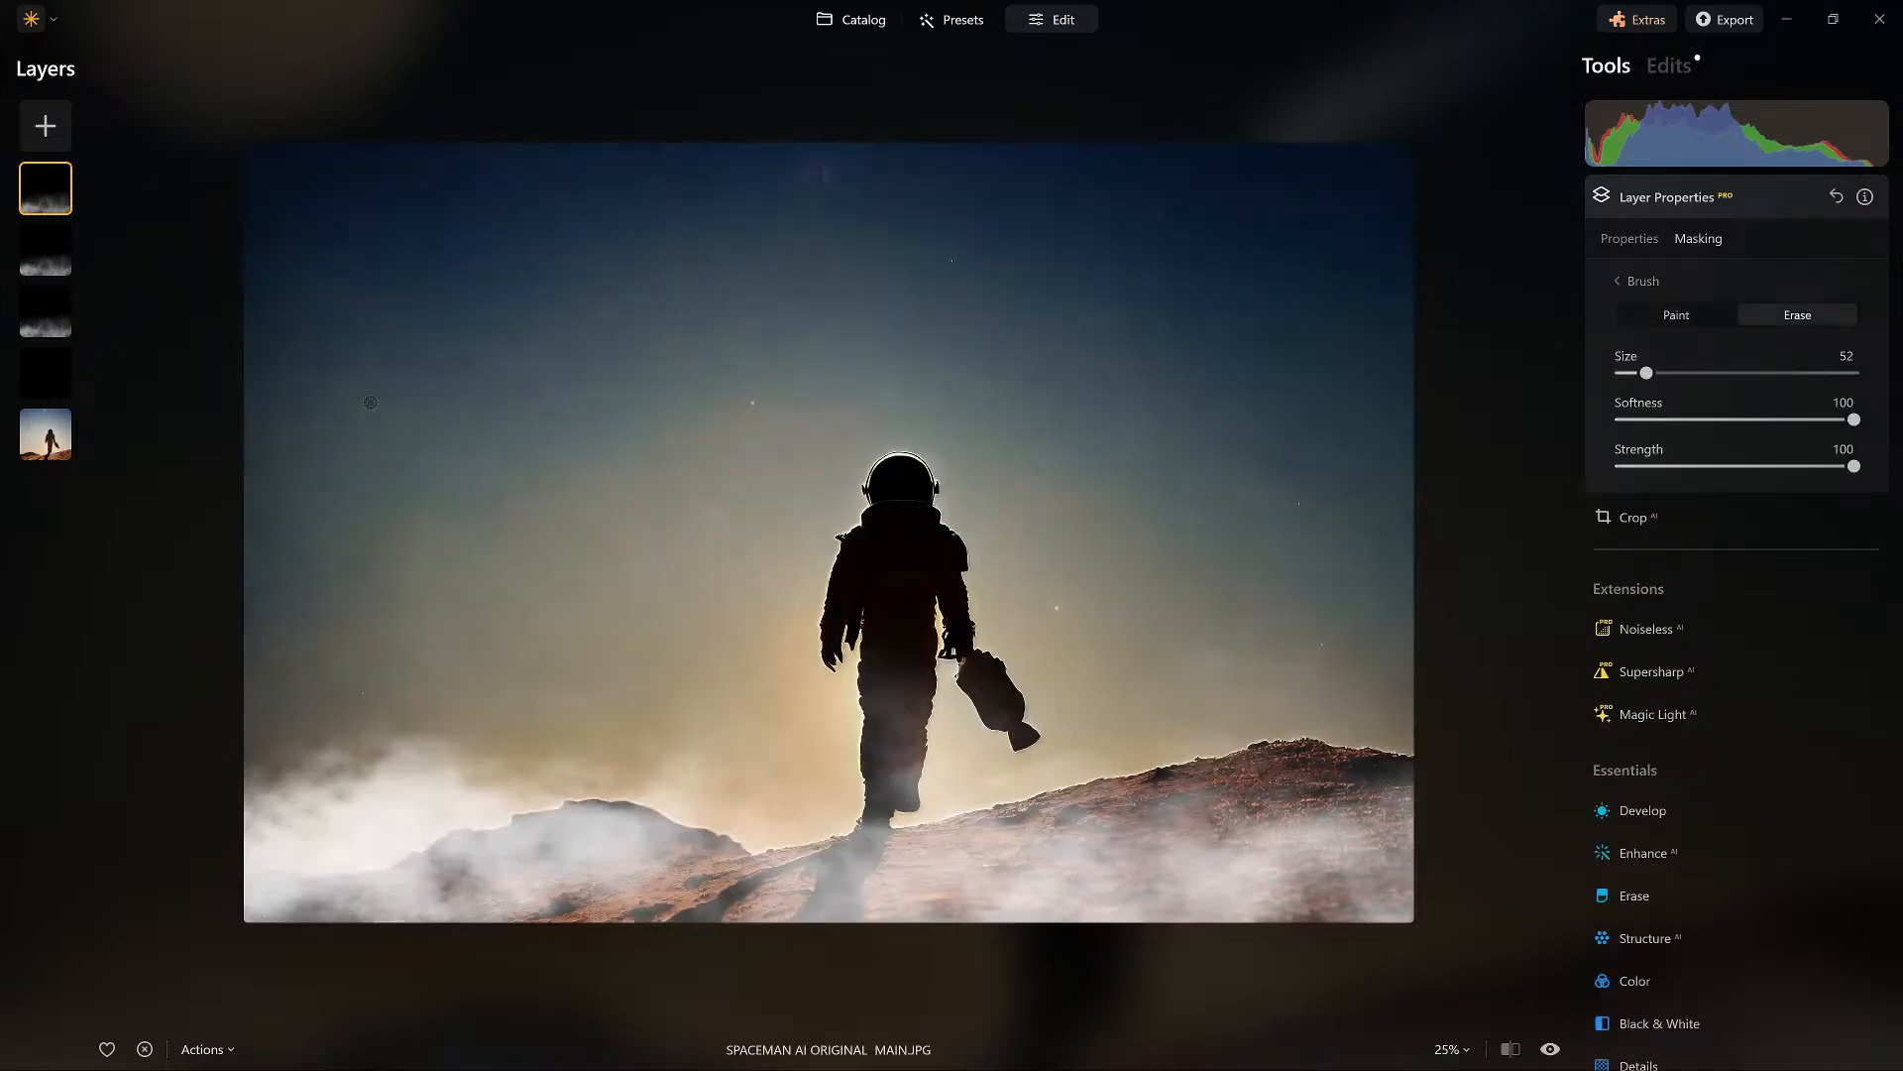
key(bracketright)
mouse_move(278, 413)
mouse_down()
mouse_move(301, 427)
mouse_move(241, 352)
mouse_up()
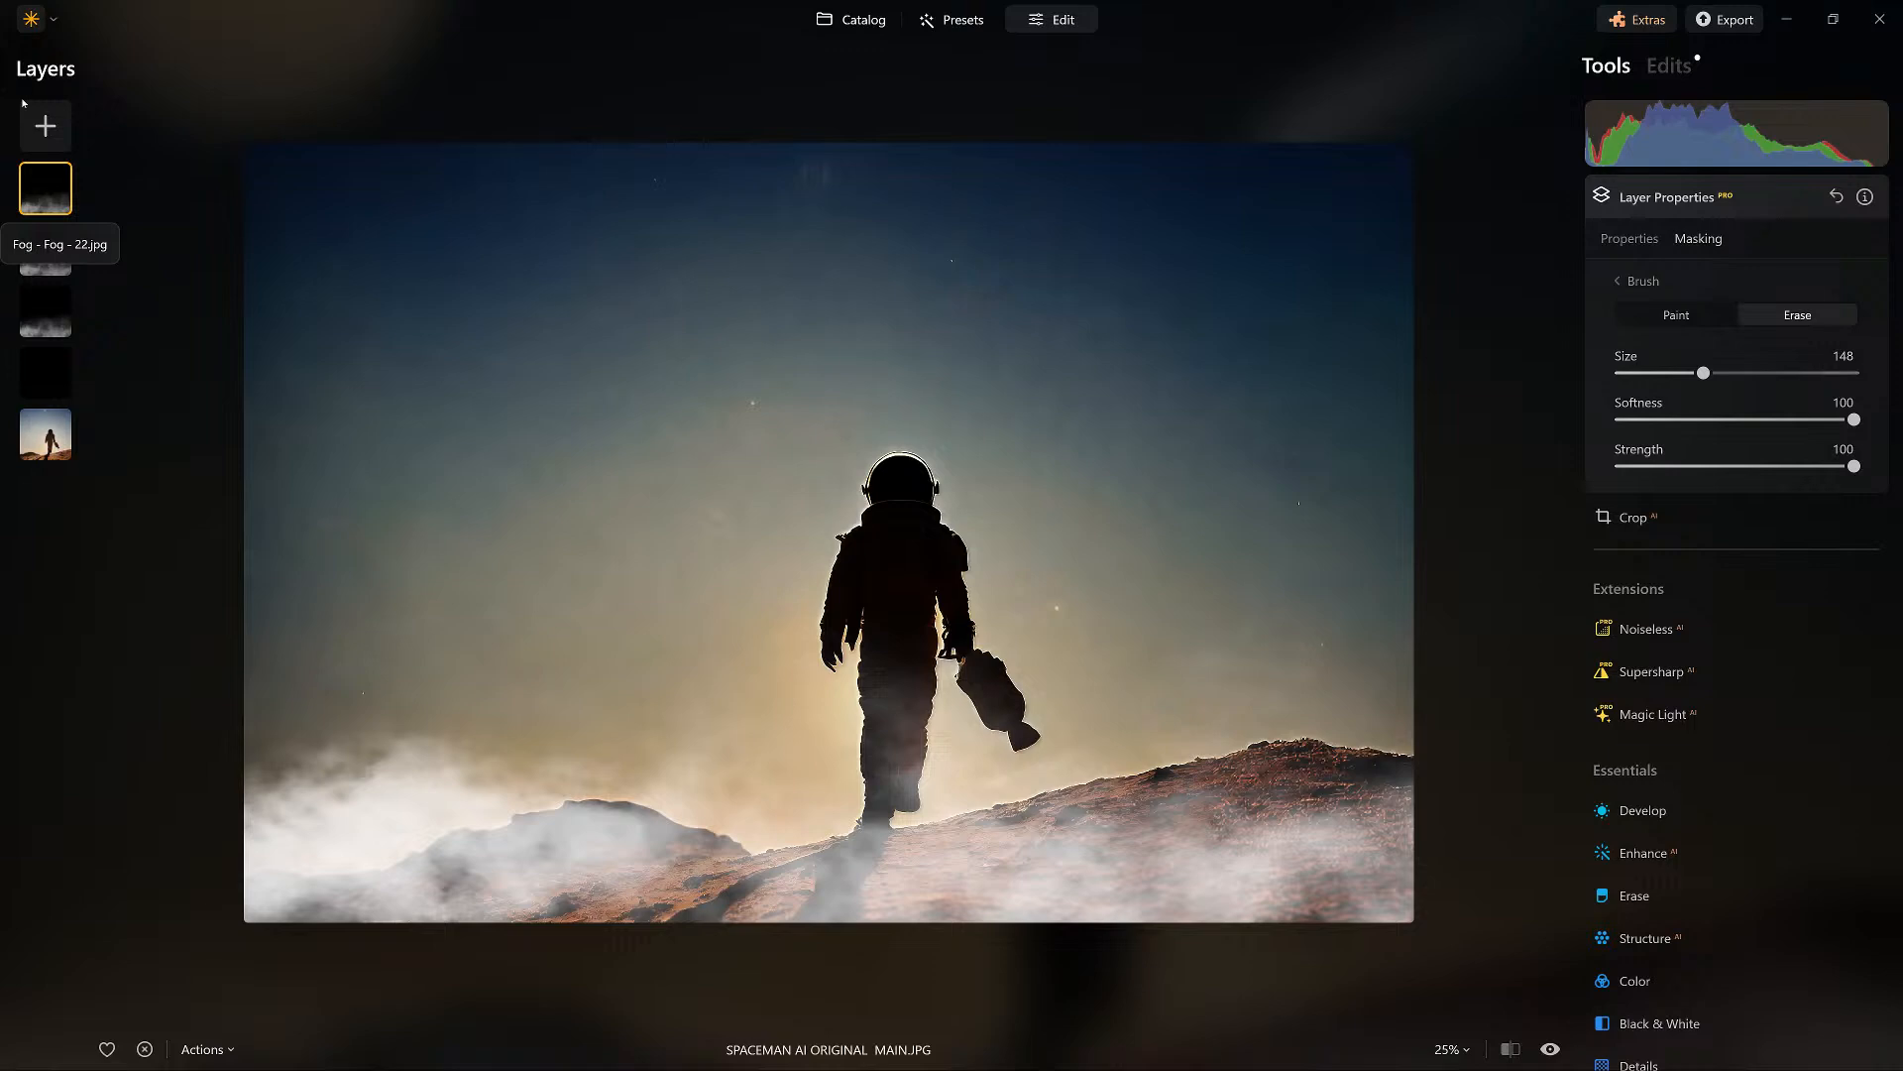
Add the comet image as a layer, rotate and position it over the upper-right sky, and set its opacity to 57.
click(45, 126)
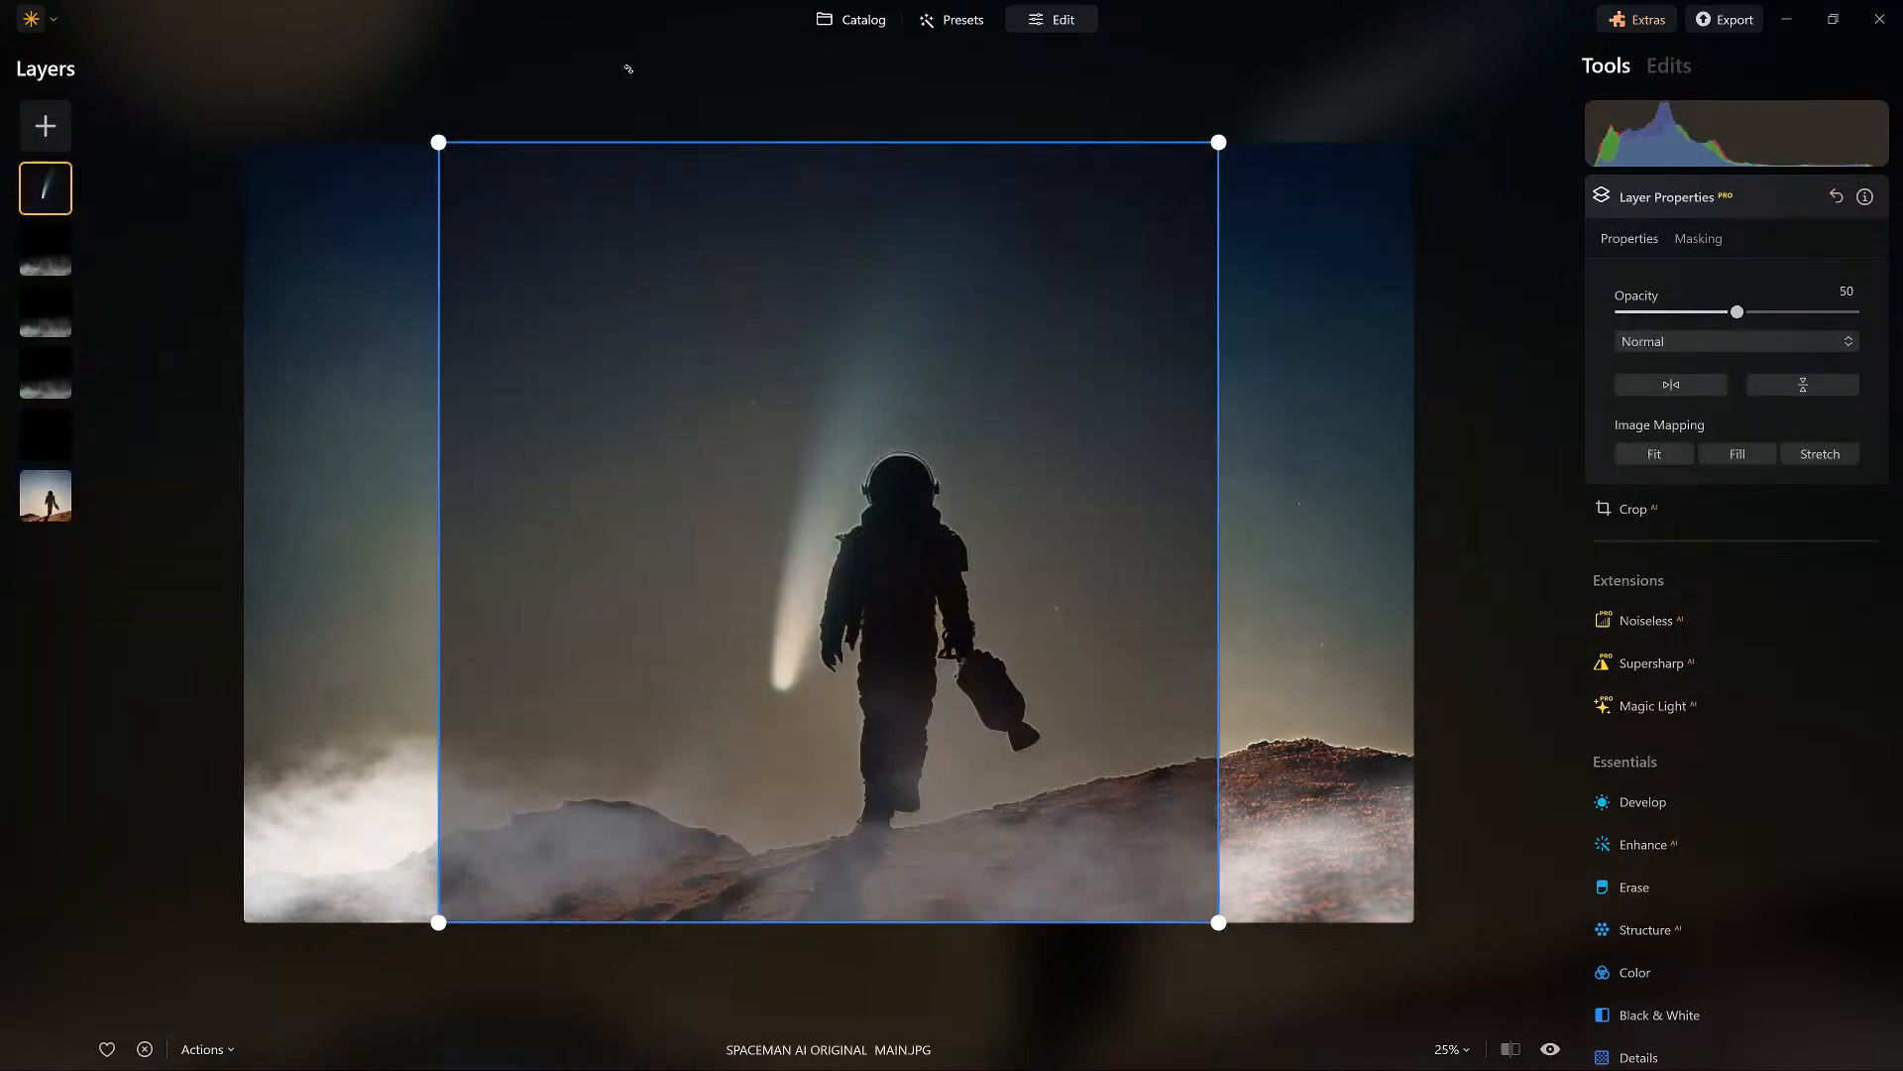
drag(628, 69, 868, 151)
drag(1737, 312, 1854, 312)
drag(517, 341, 638, 204)
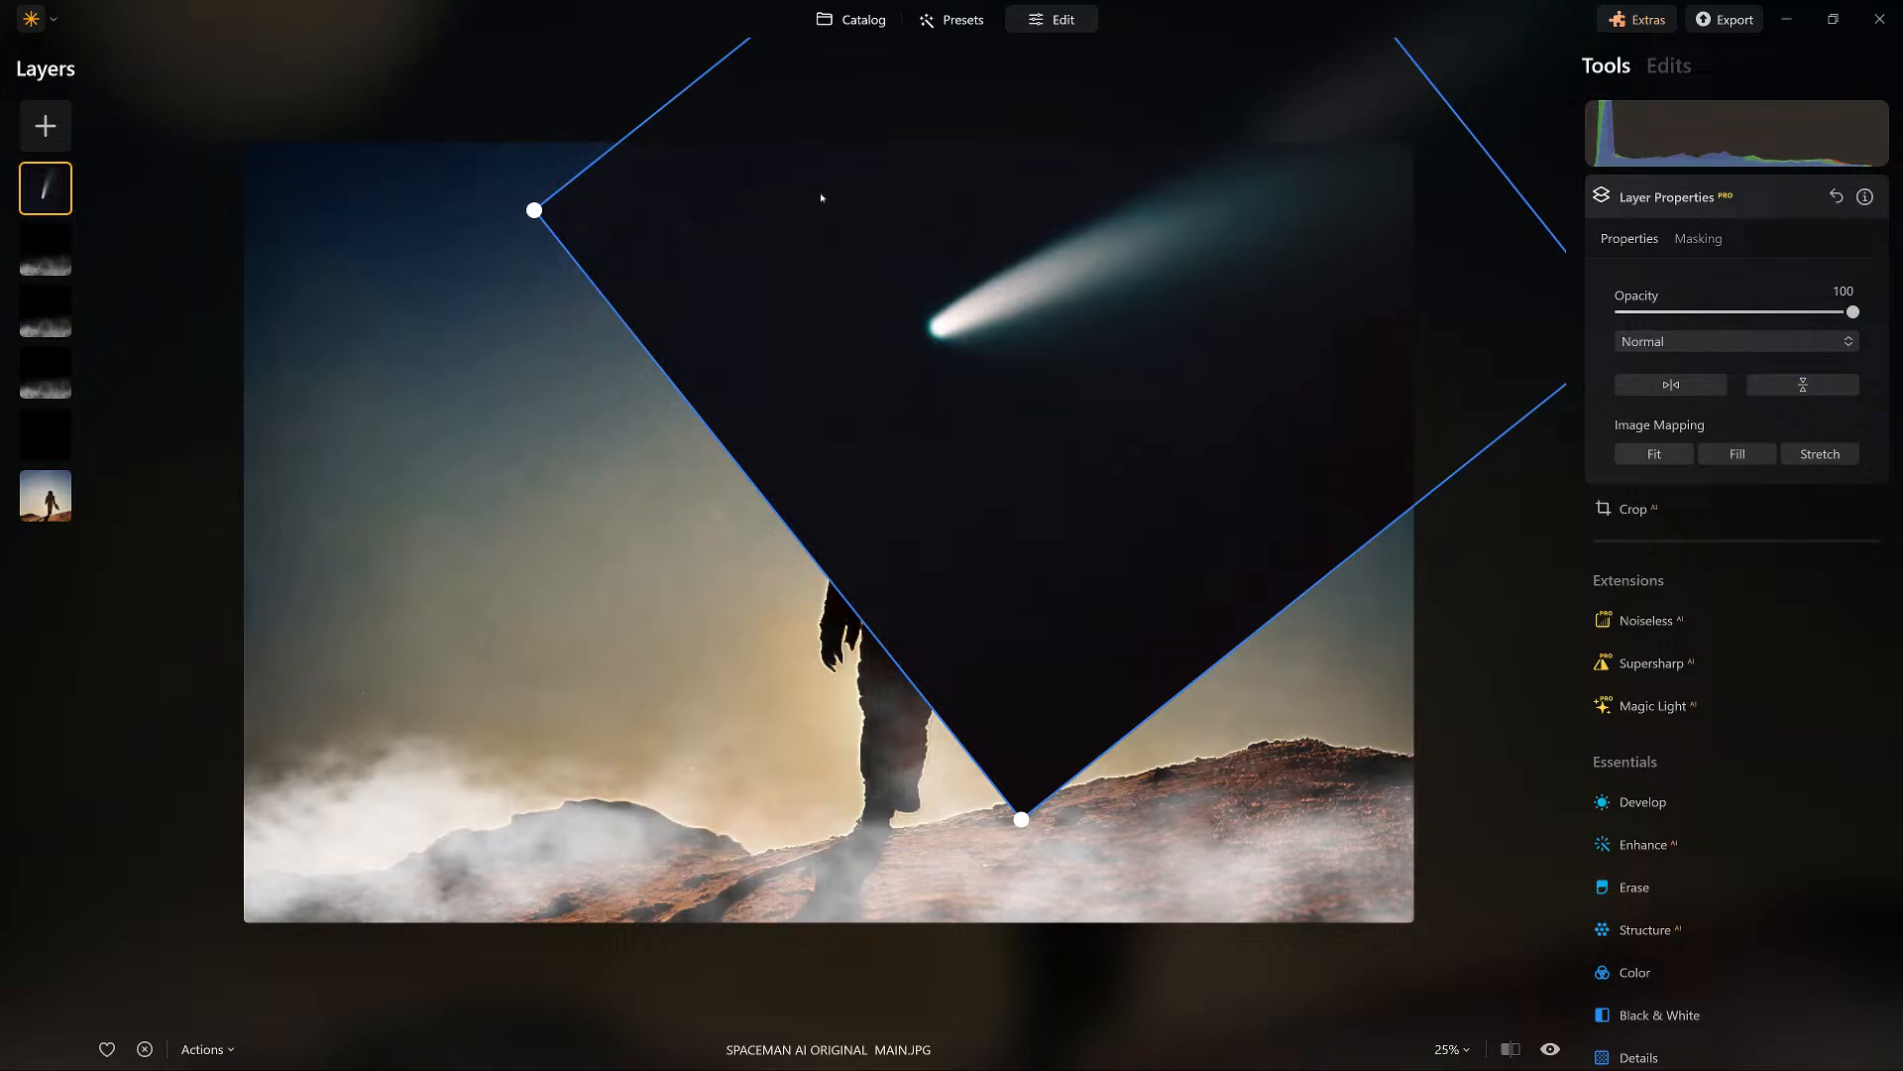
drag(1853, 312, 1754, 312)
drag(615, 210, 591, 213)
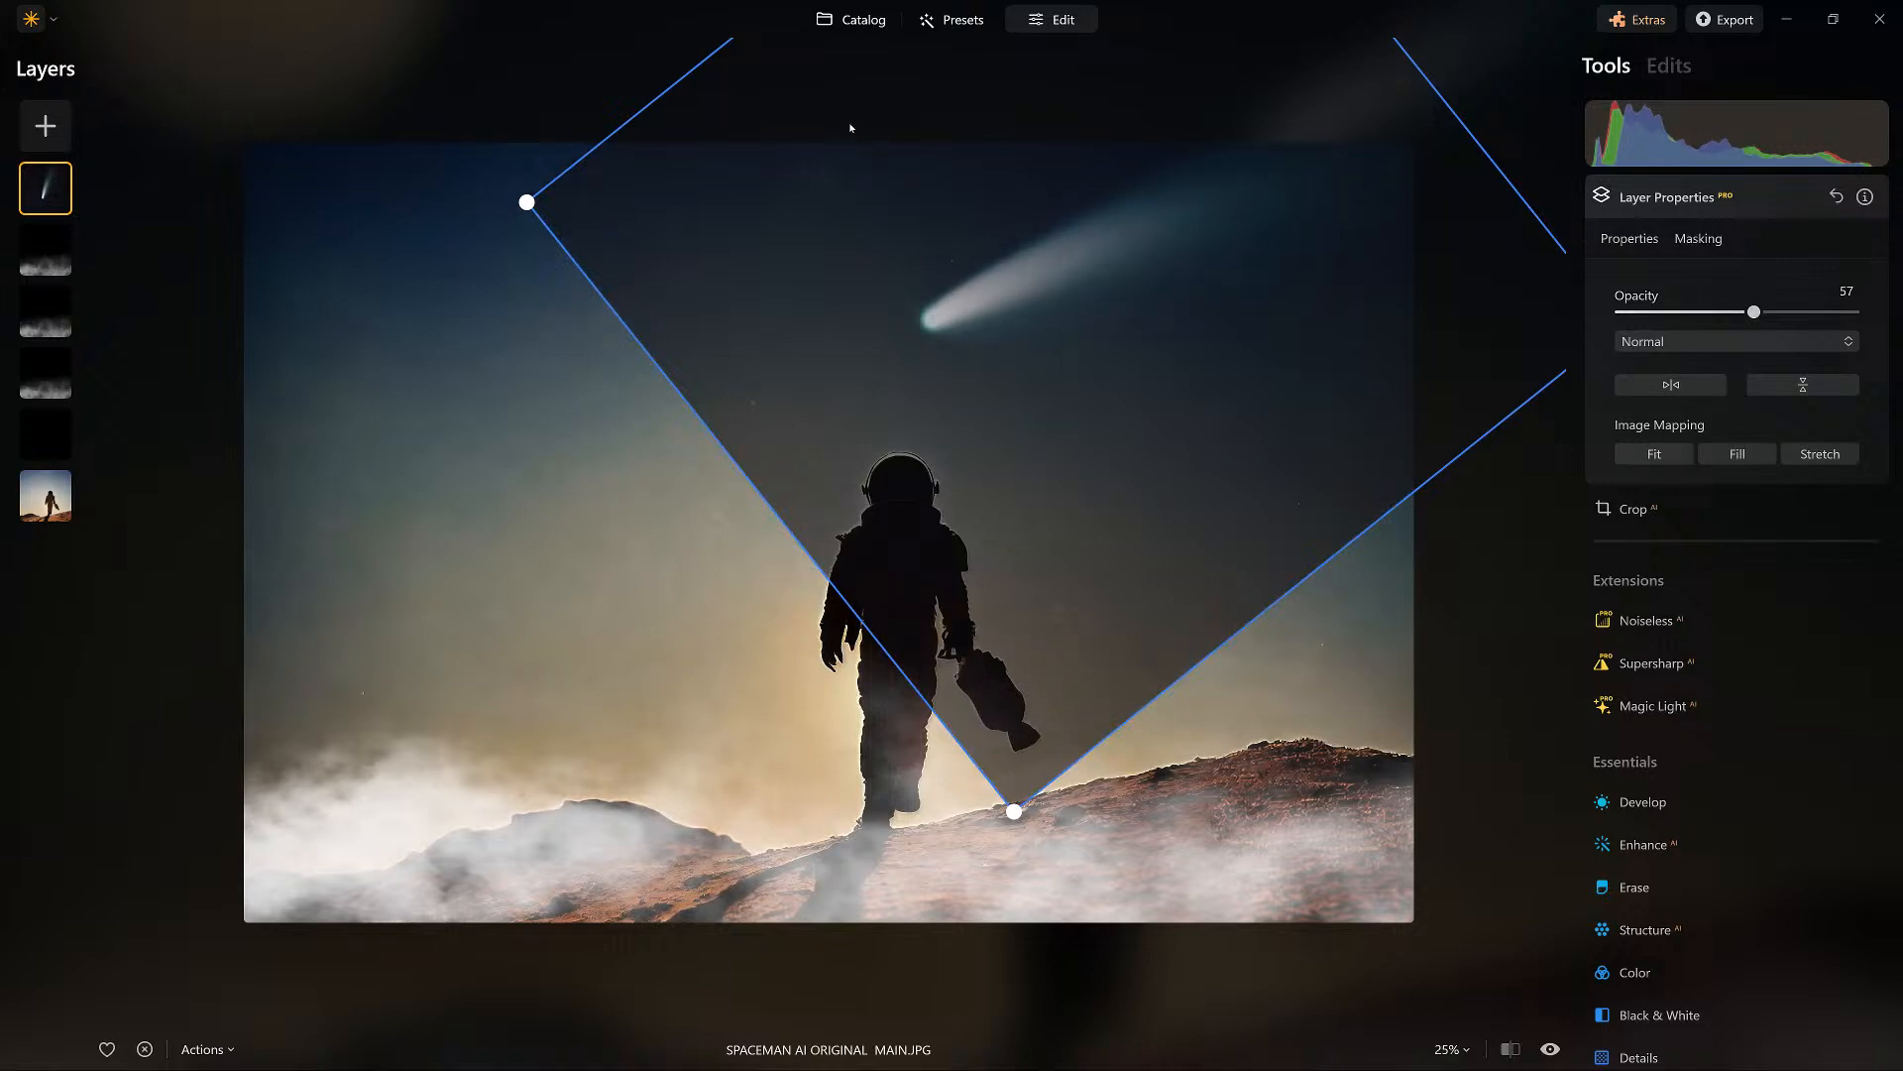
Preview Multiply on the comet layer and set its blend mode to Screen.
click(1737, 341)
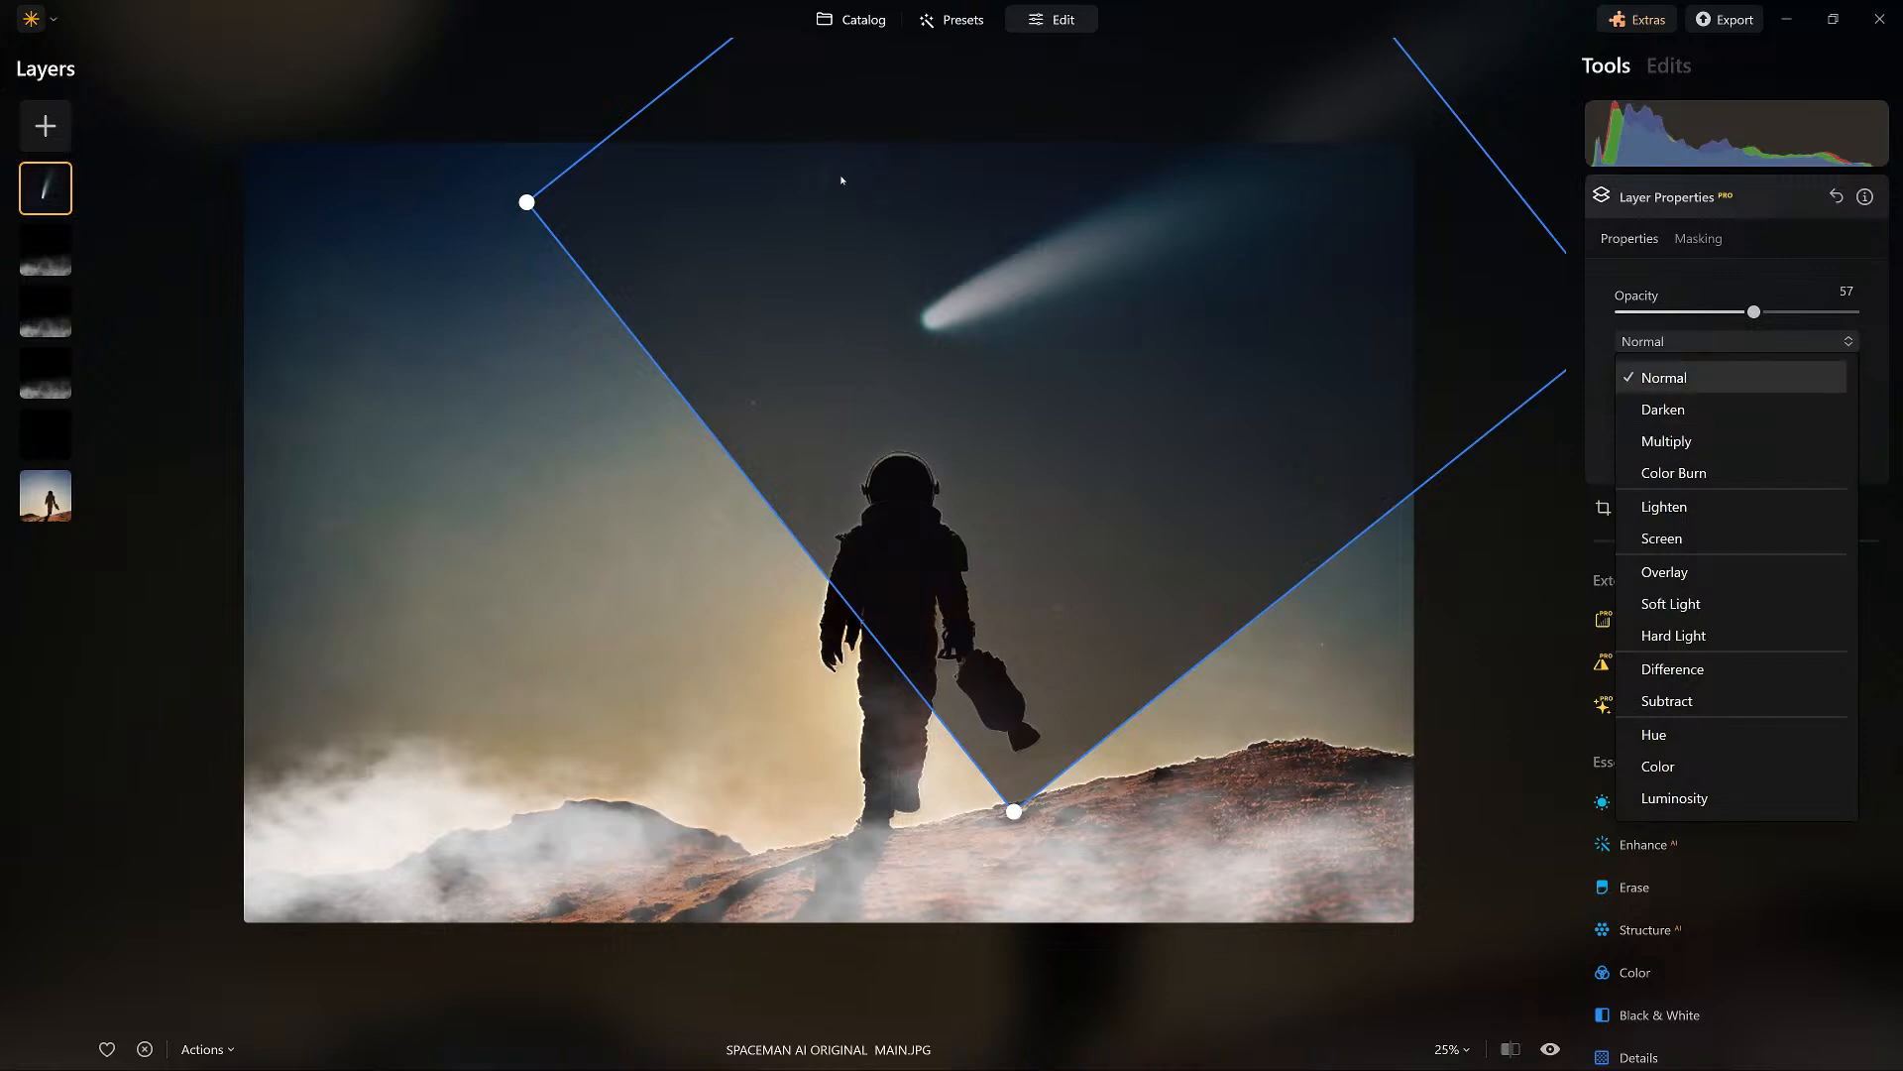
click(1642, 343)
click(1654, 343)
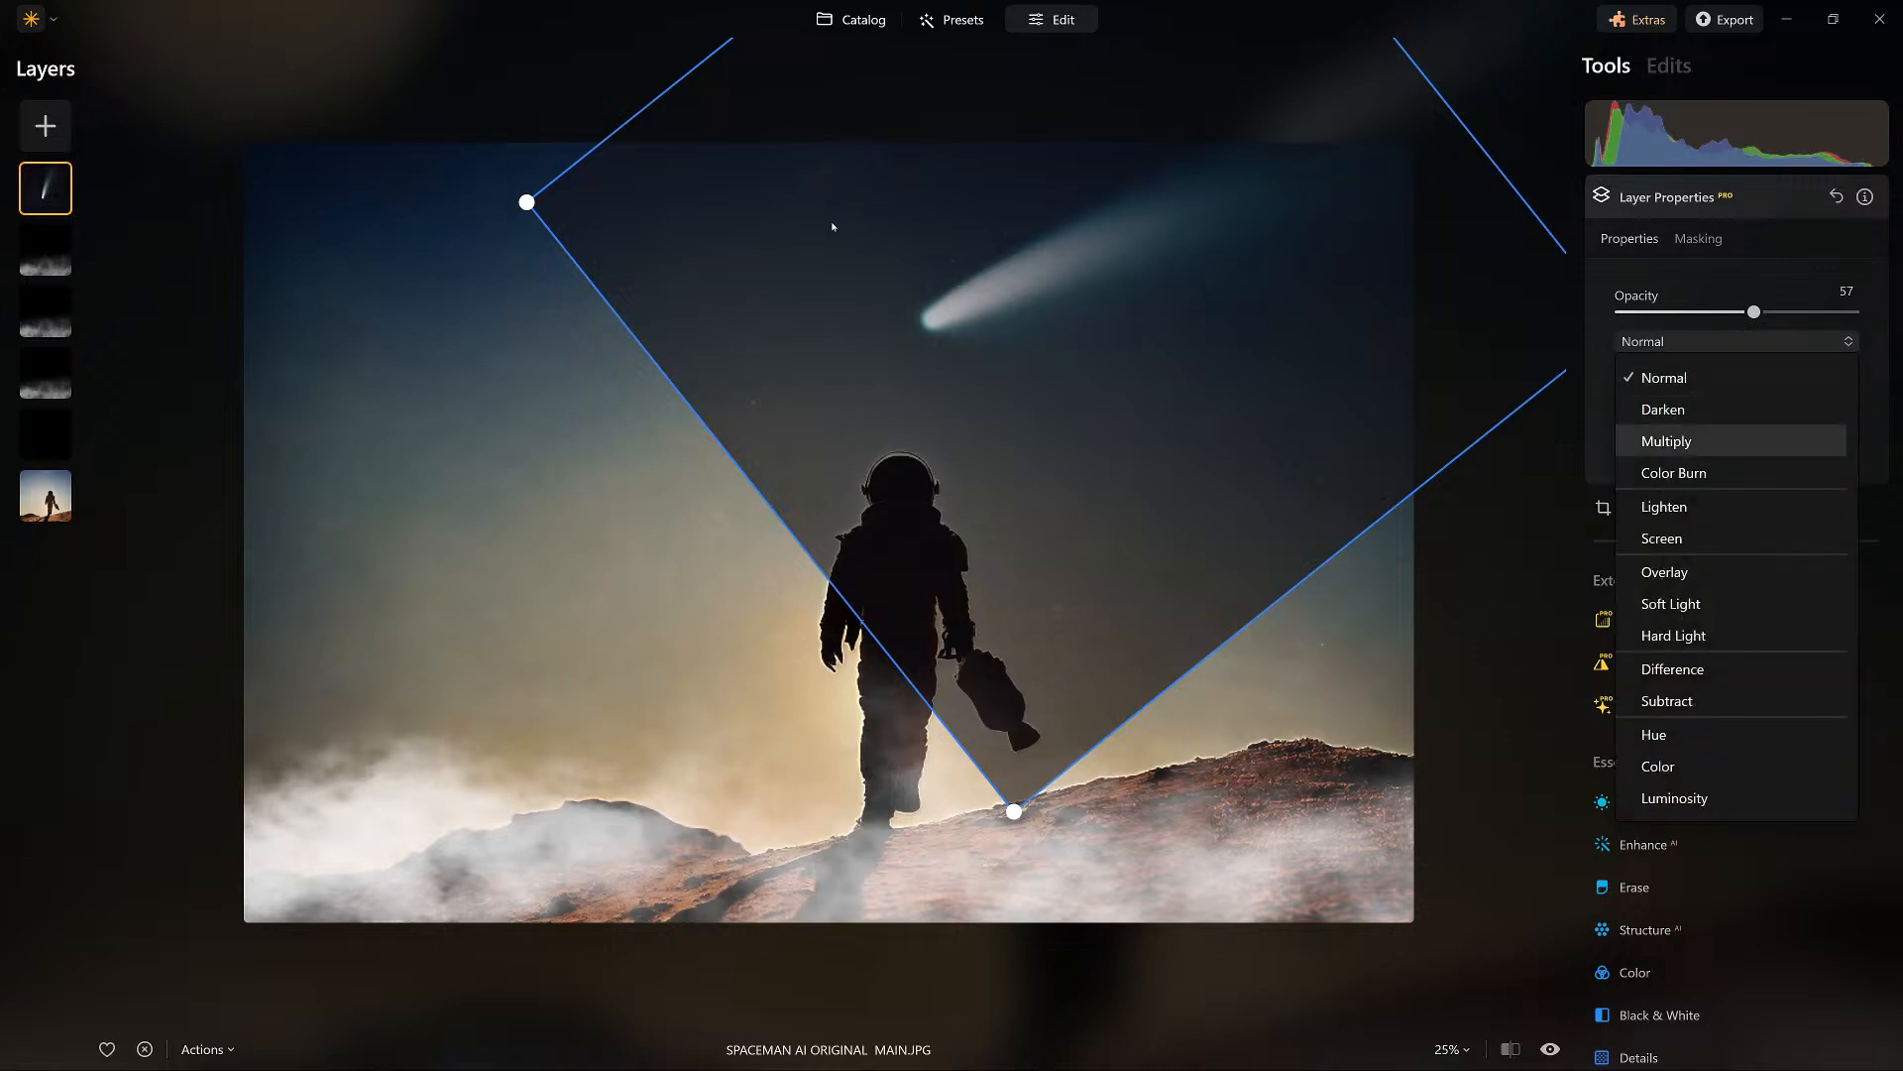
click(1666, 441)
click(1737, 341)
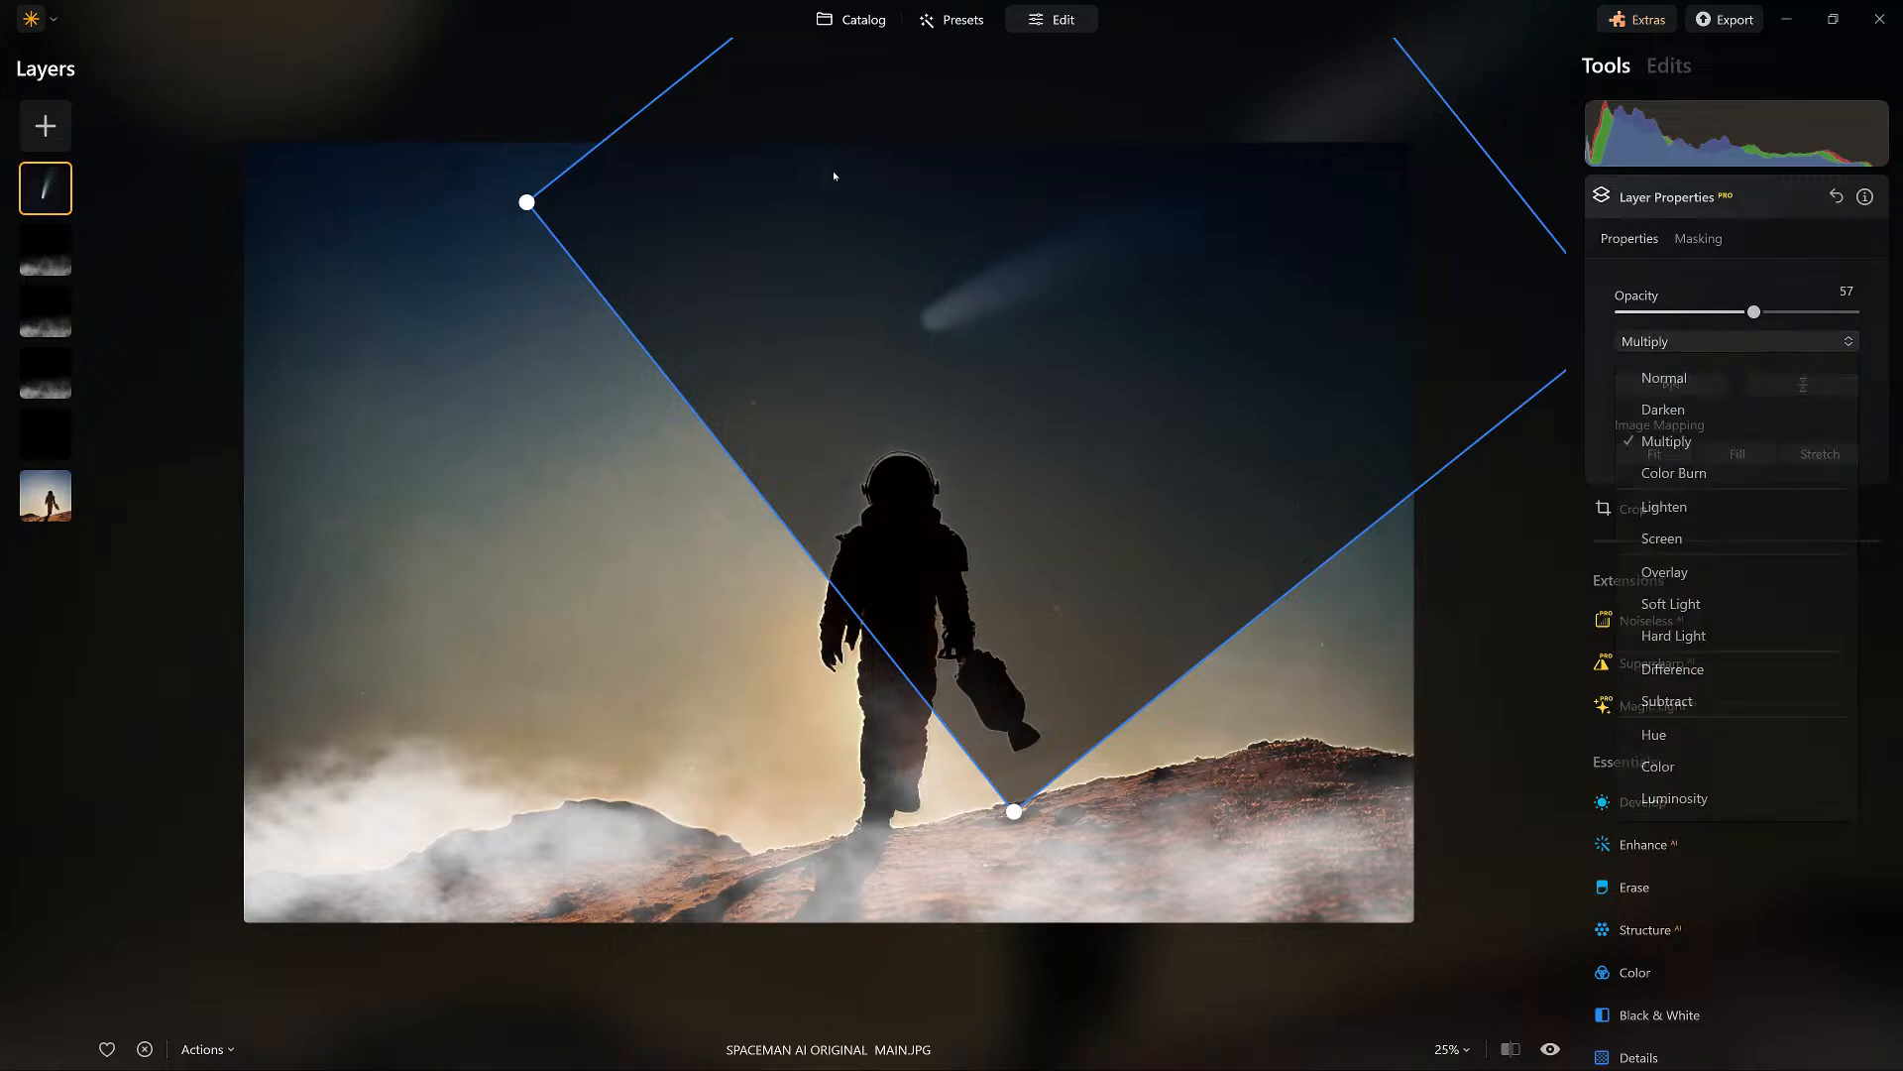
click(1661, 539)
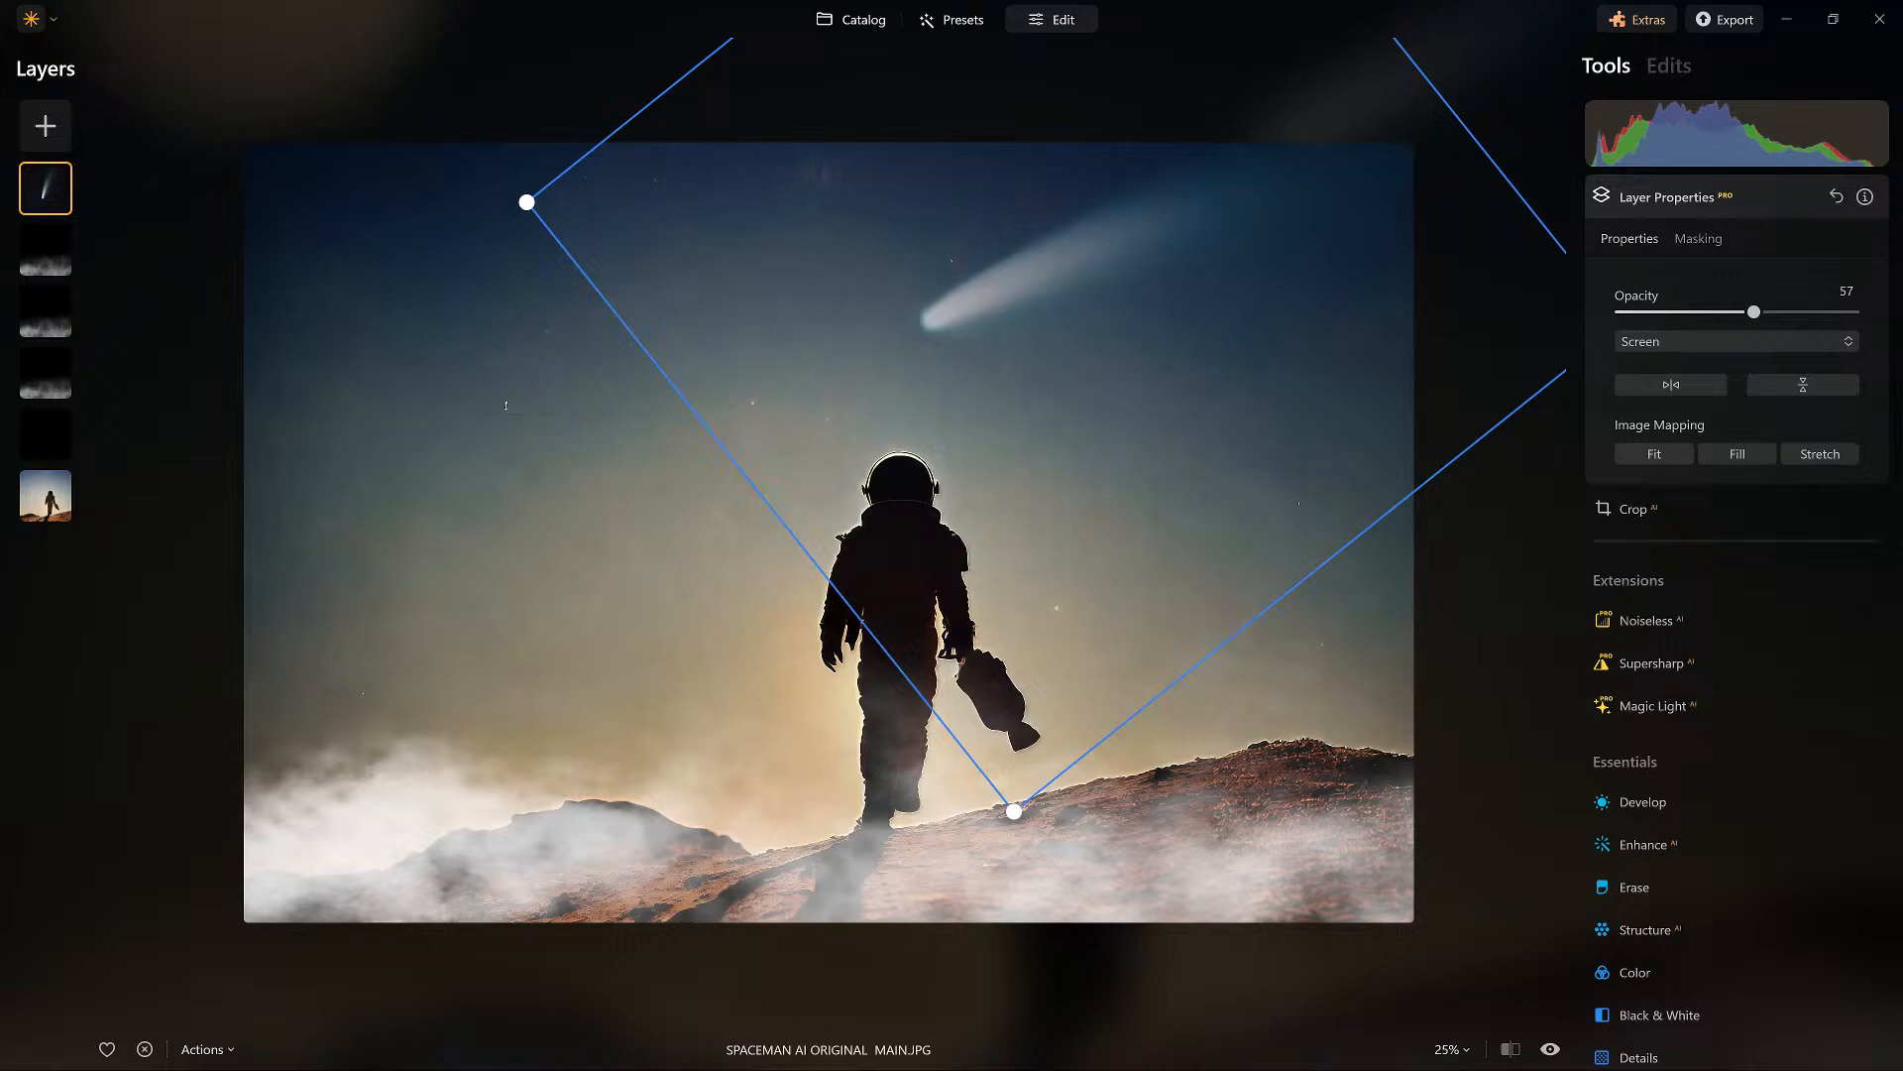
click(847, 107)
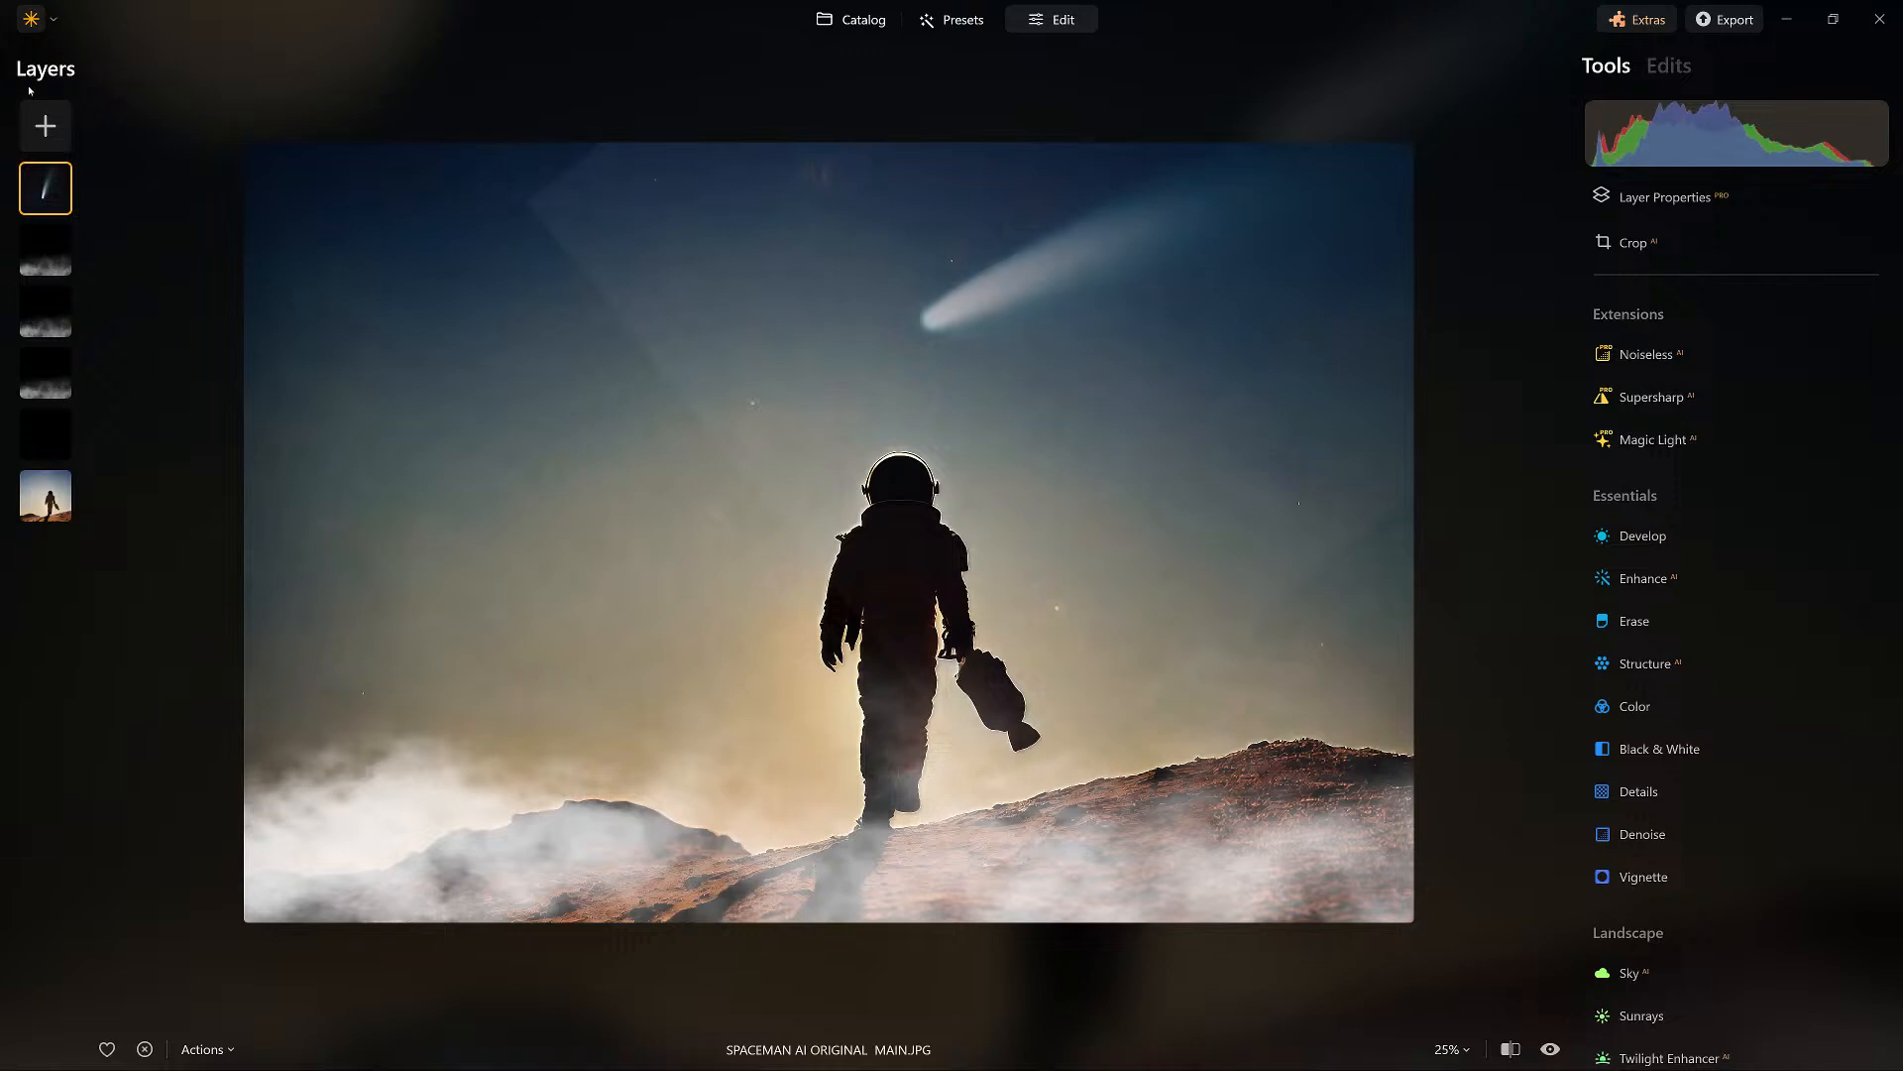
Develop the comet layer with Smart Contrast at 76 and Blacks at -29 to hide the image's edges.
click(1644, 536)
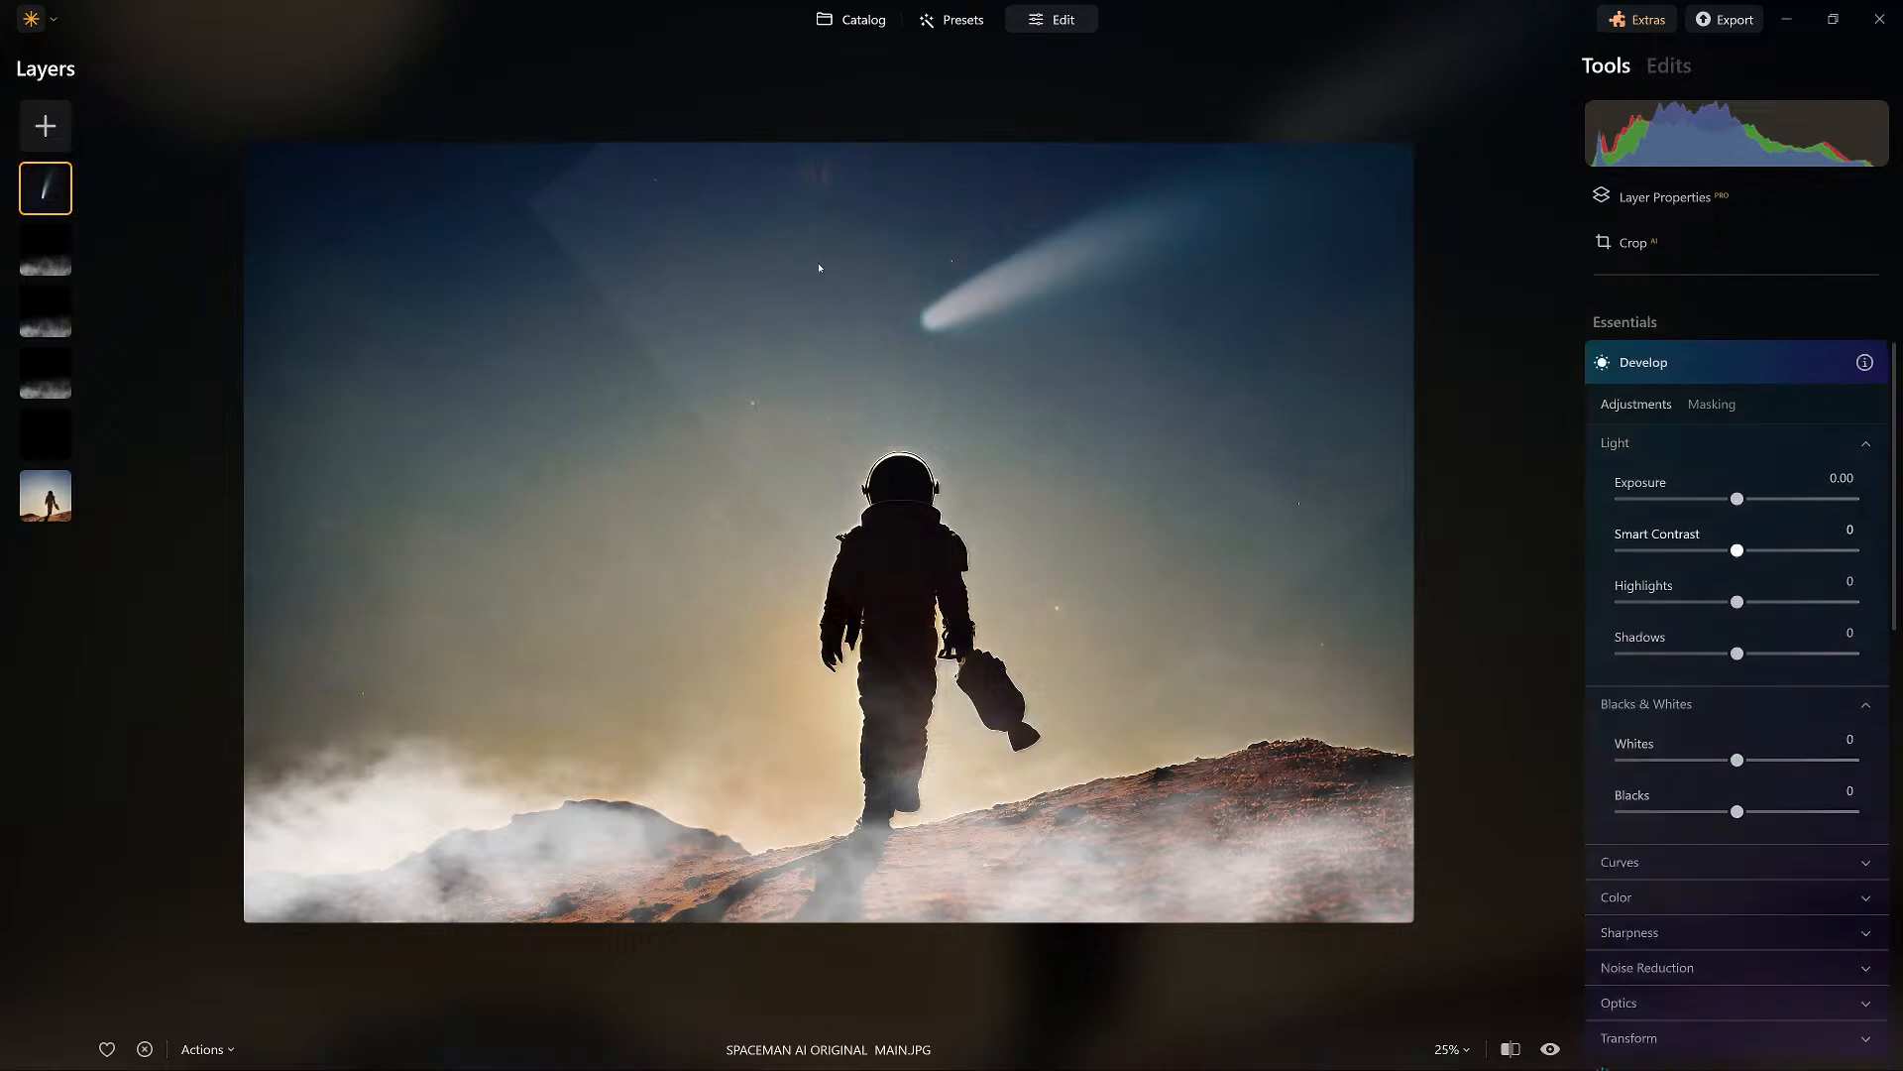
drag(1737, 529, 1825, 530)
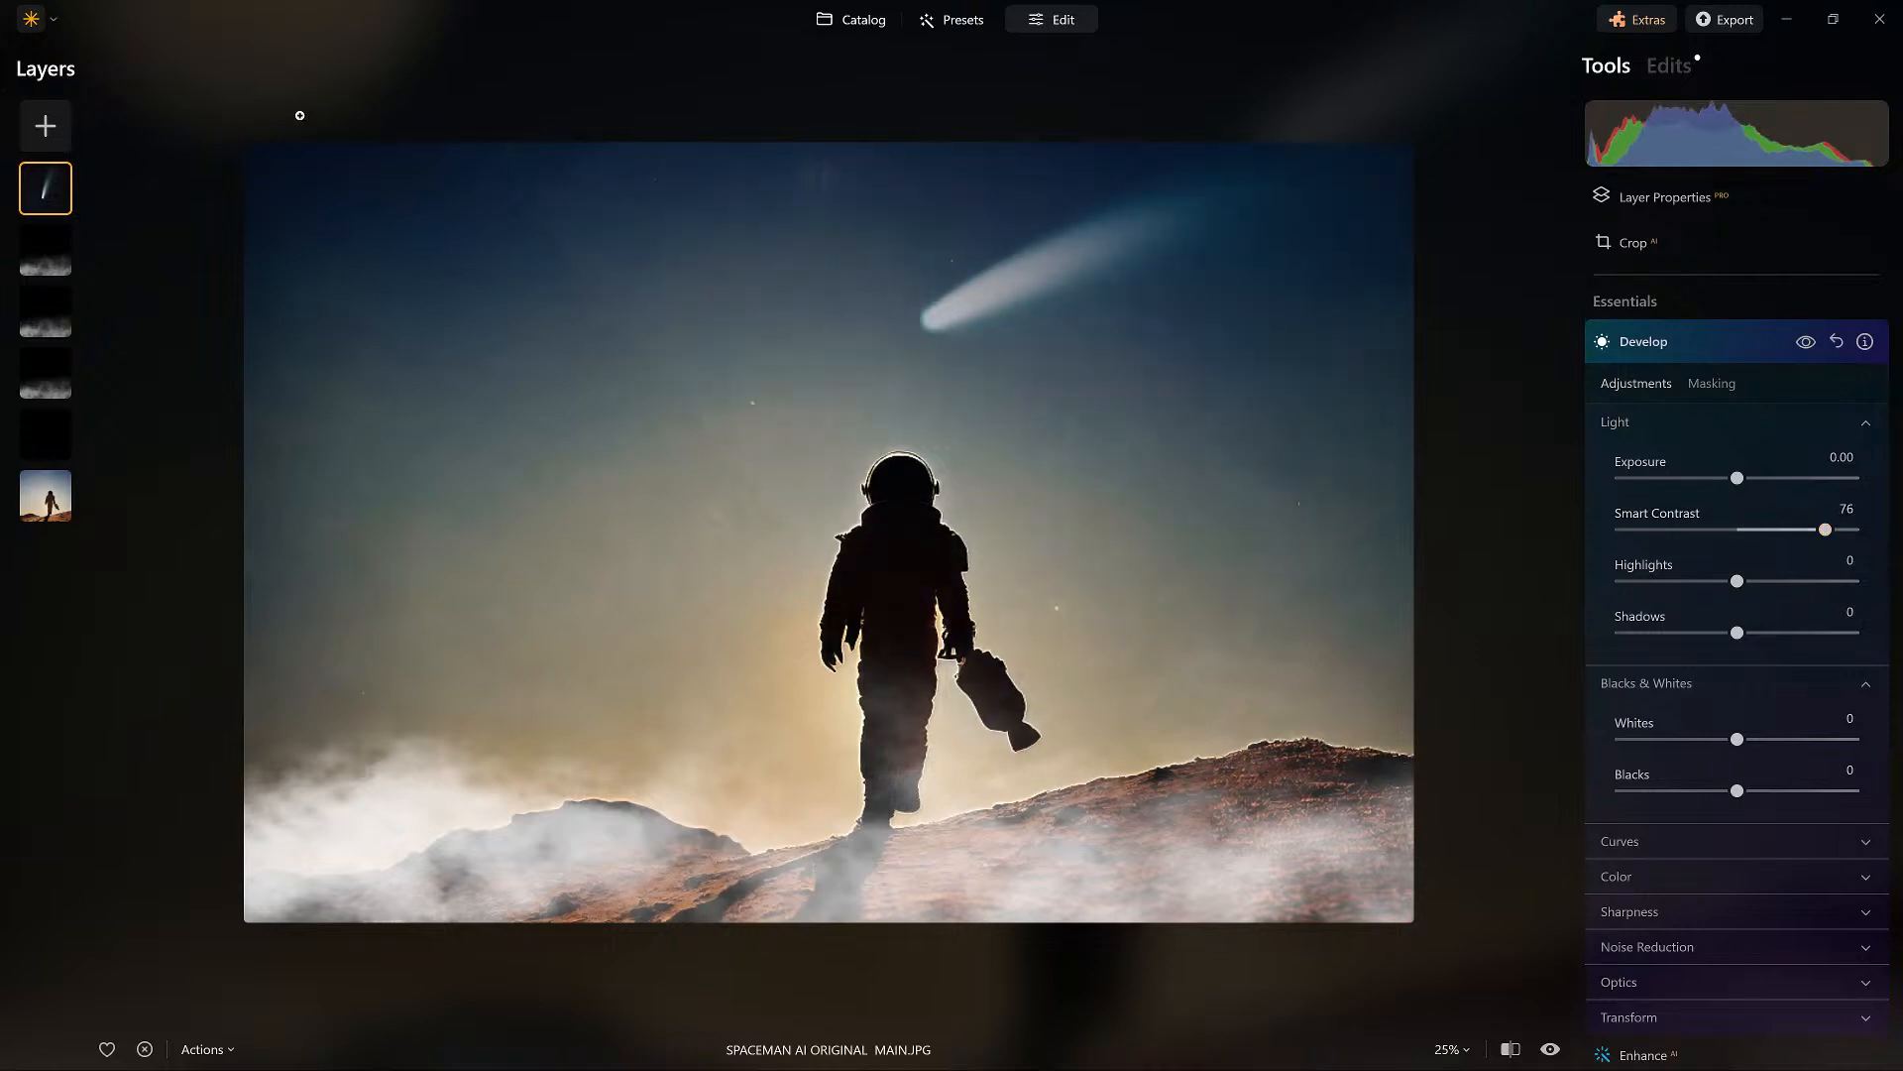
drag(1736, 790, 1703, 790)
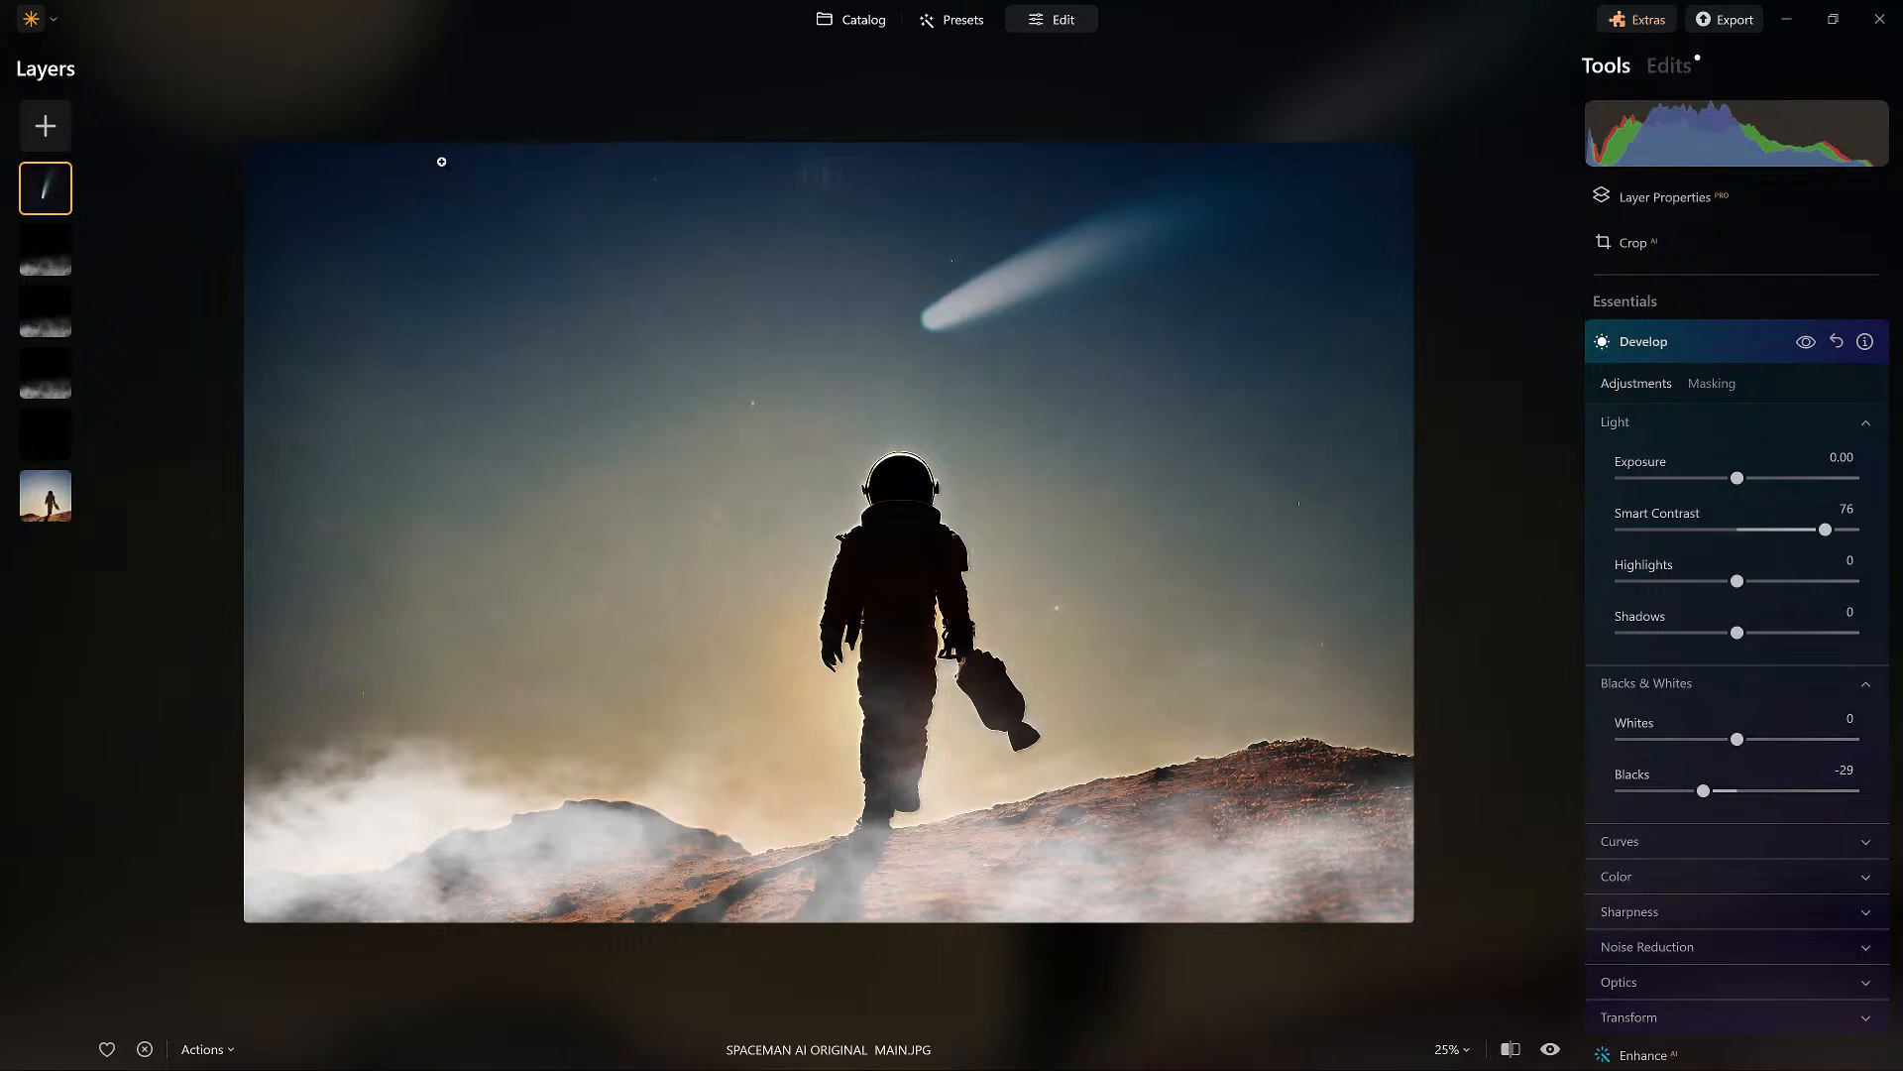
Add the white star overlay as a layer covering the whole photo and set its opacity to 100.
click(46, 126)
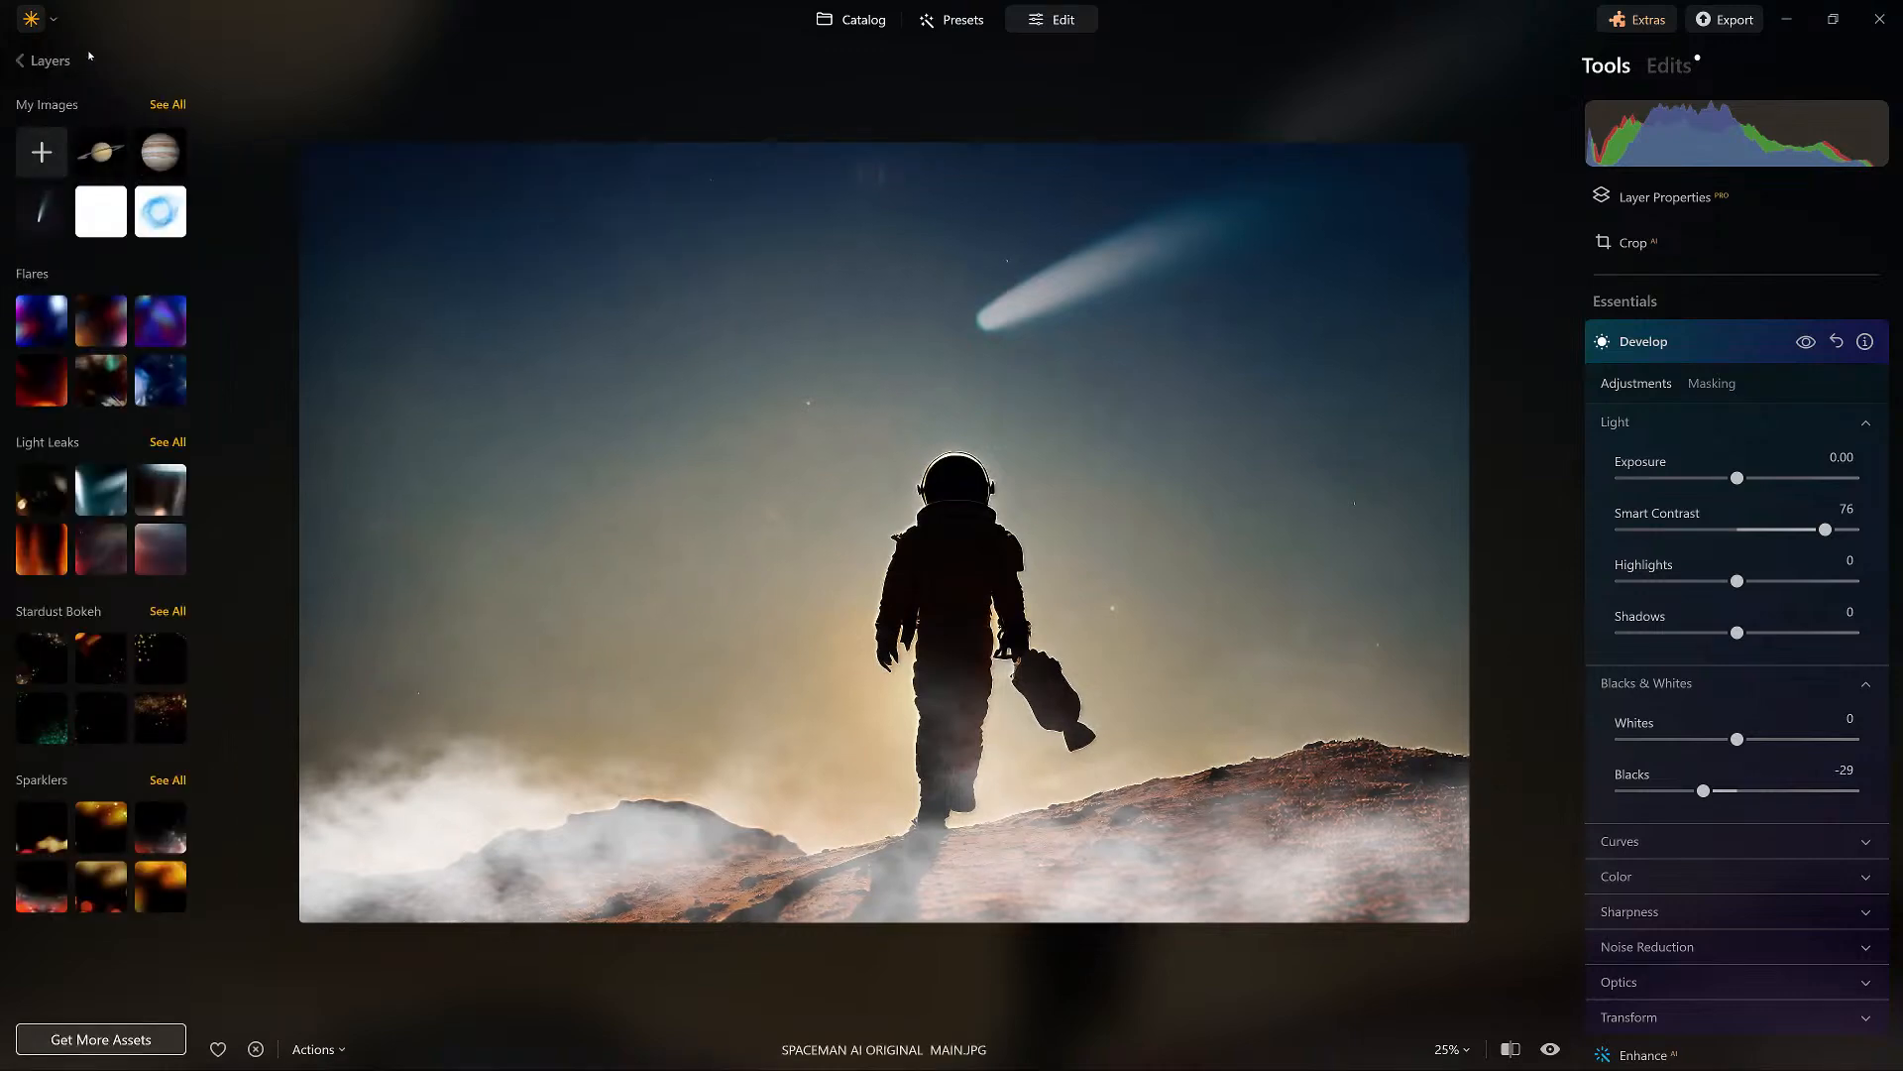
click(51, 104)
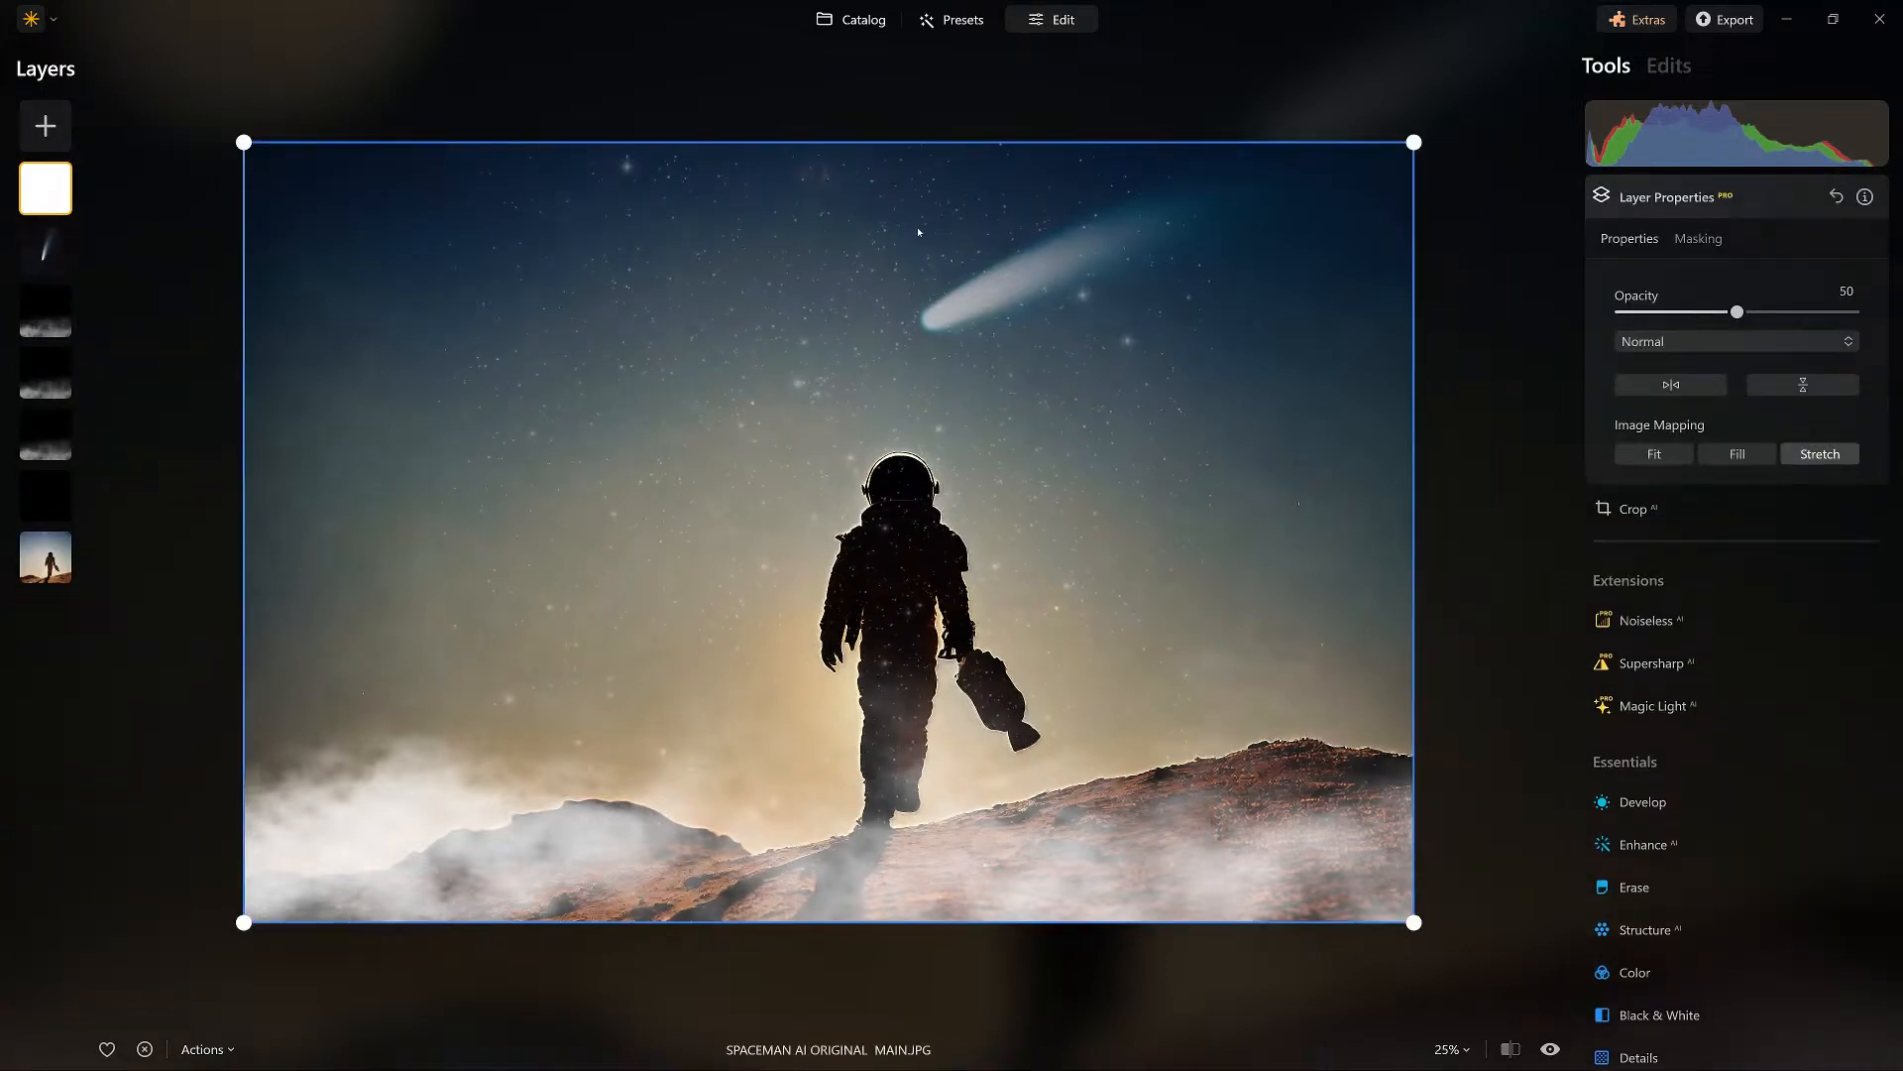
drag(1737, 312, 1853, 312)
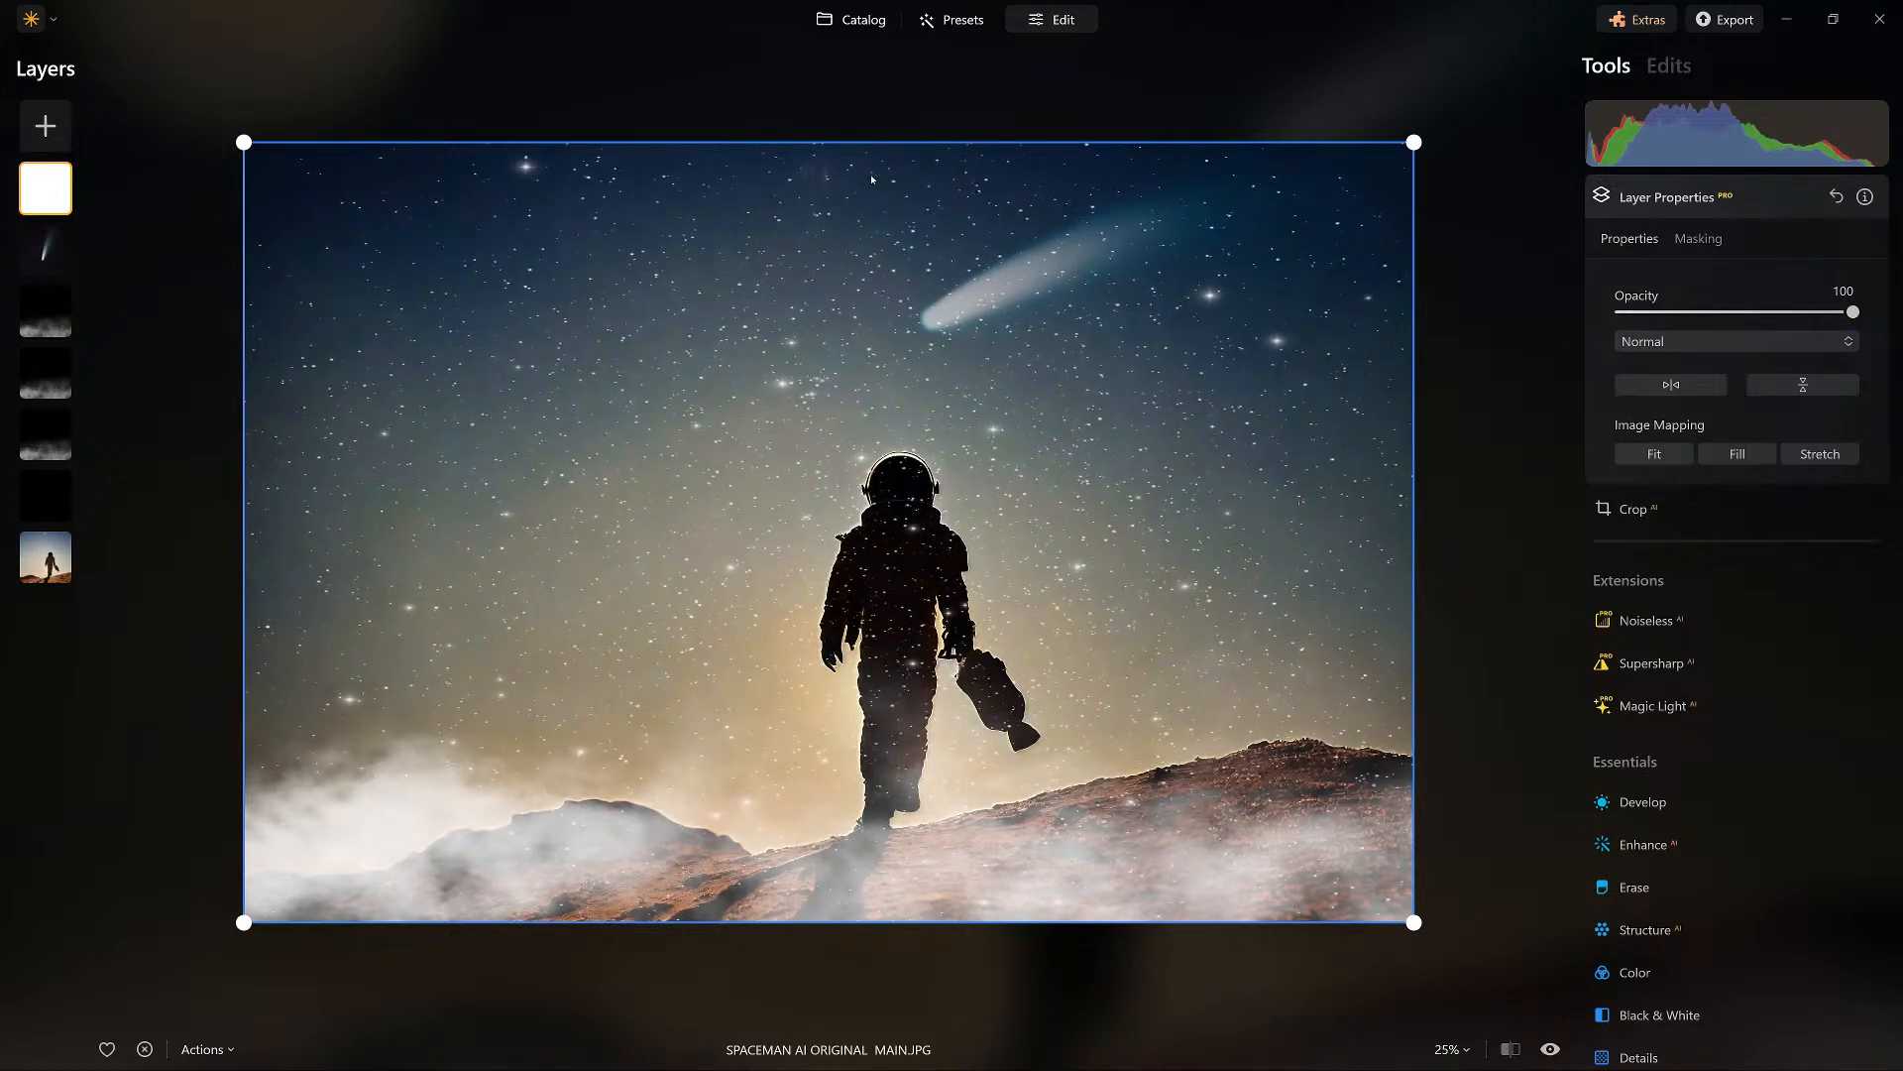
Compare blend modes such as Overlay, Hard Light, Difference and Multiply on the star layer, and set it to Screen at 64 opacity.
click(1735, 341)
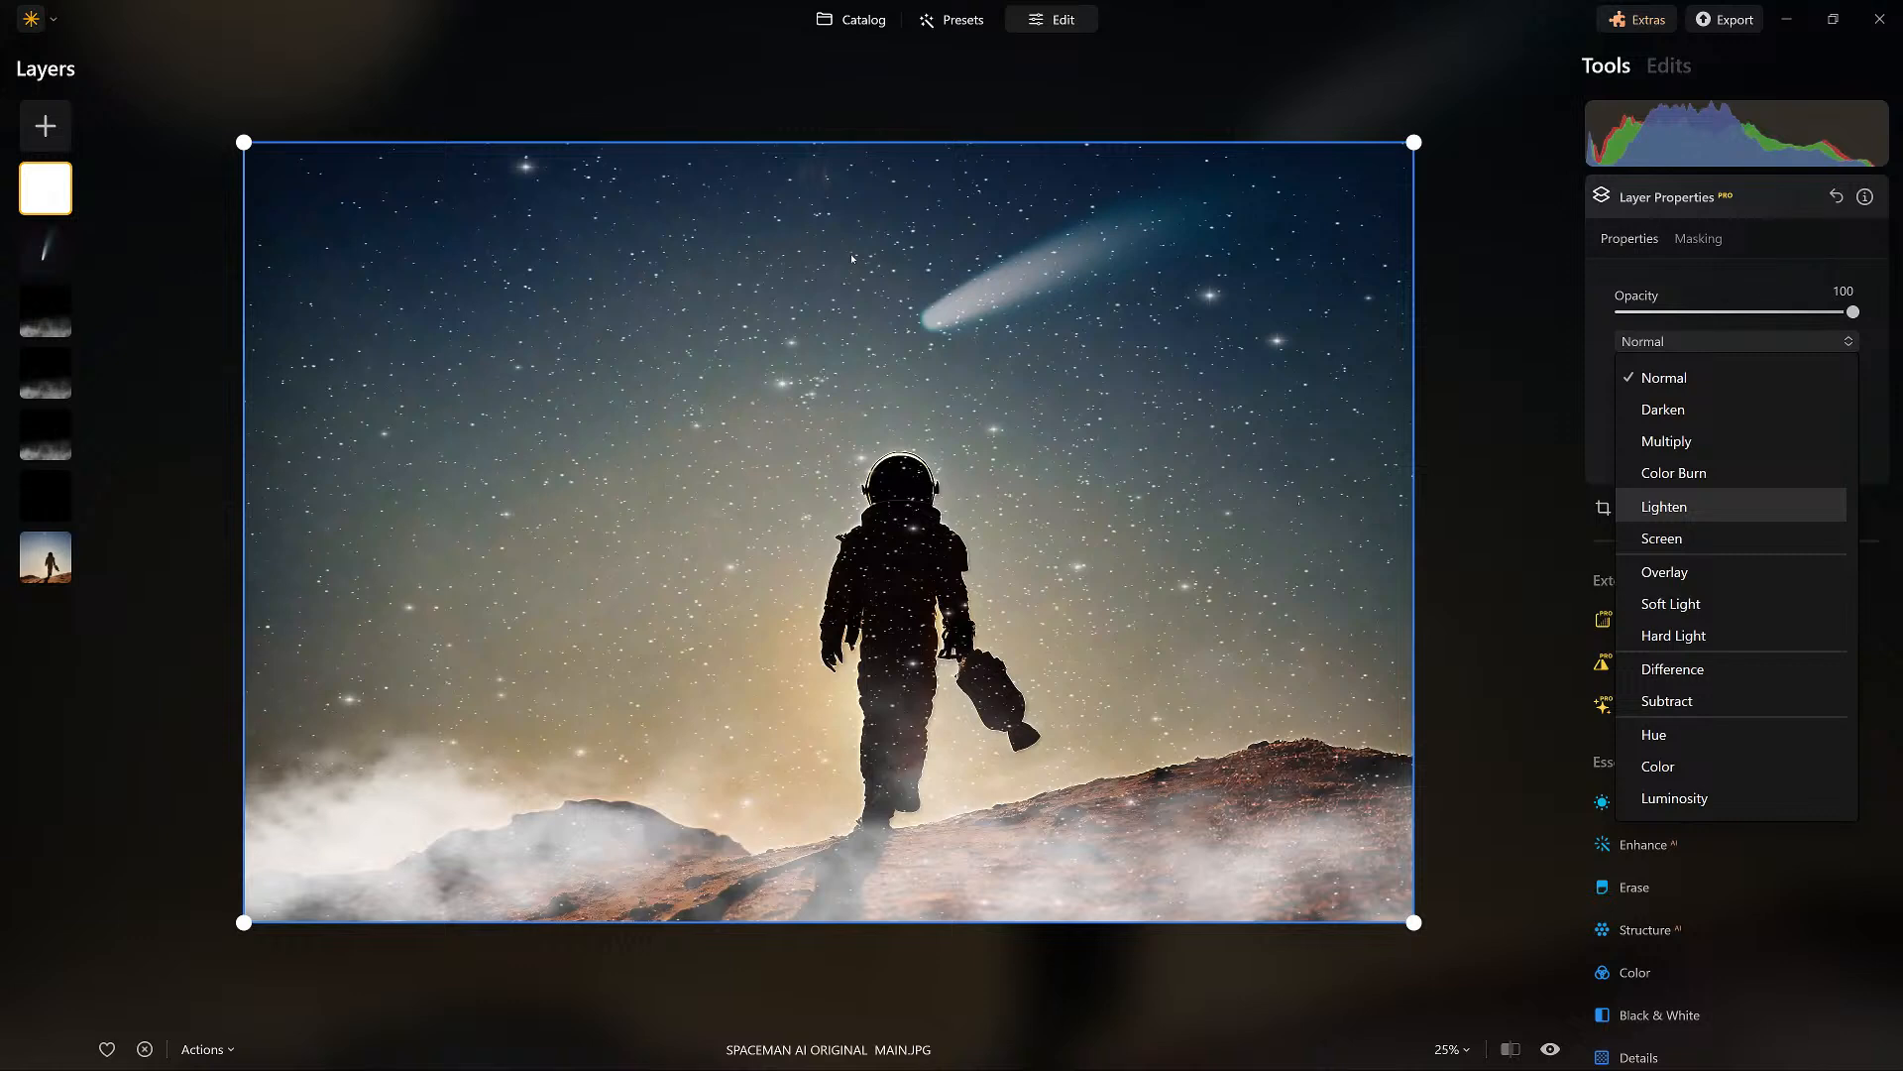
key(Down)
key(Down)
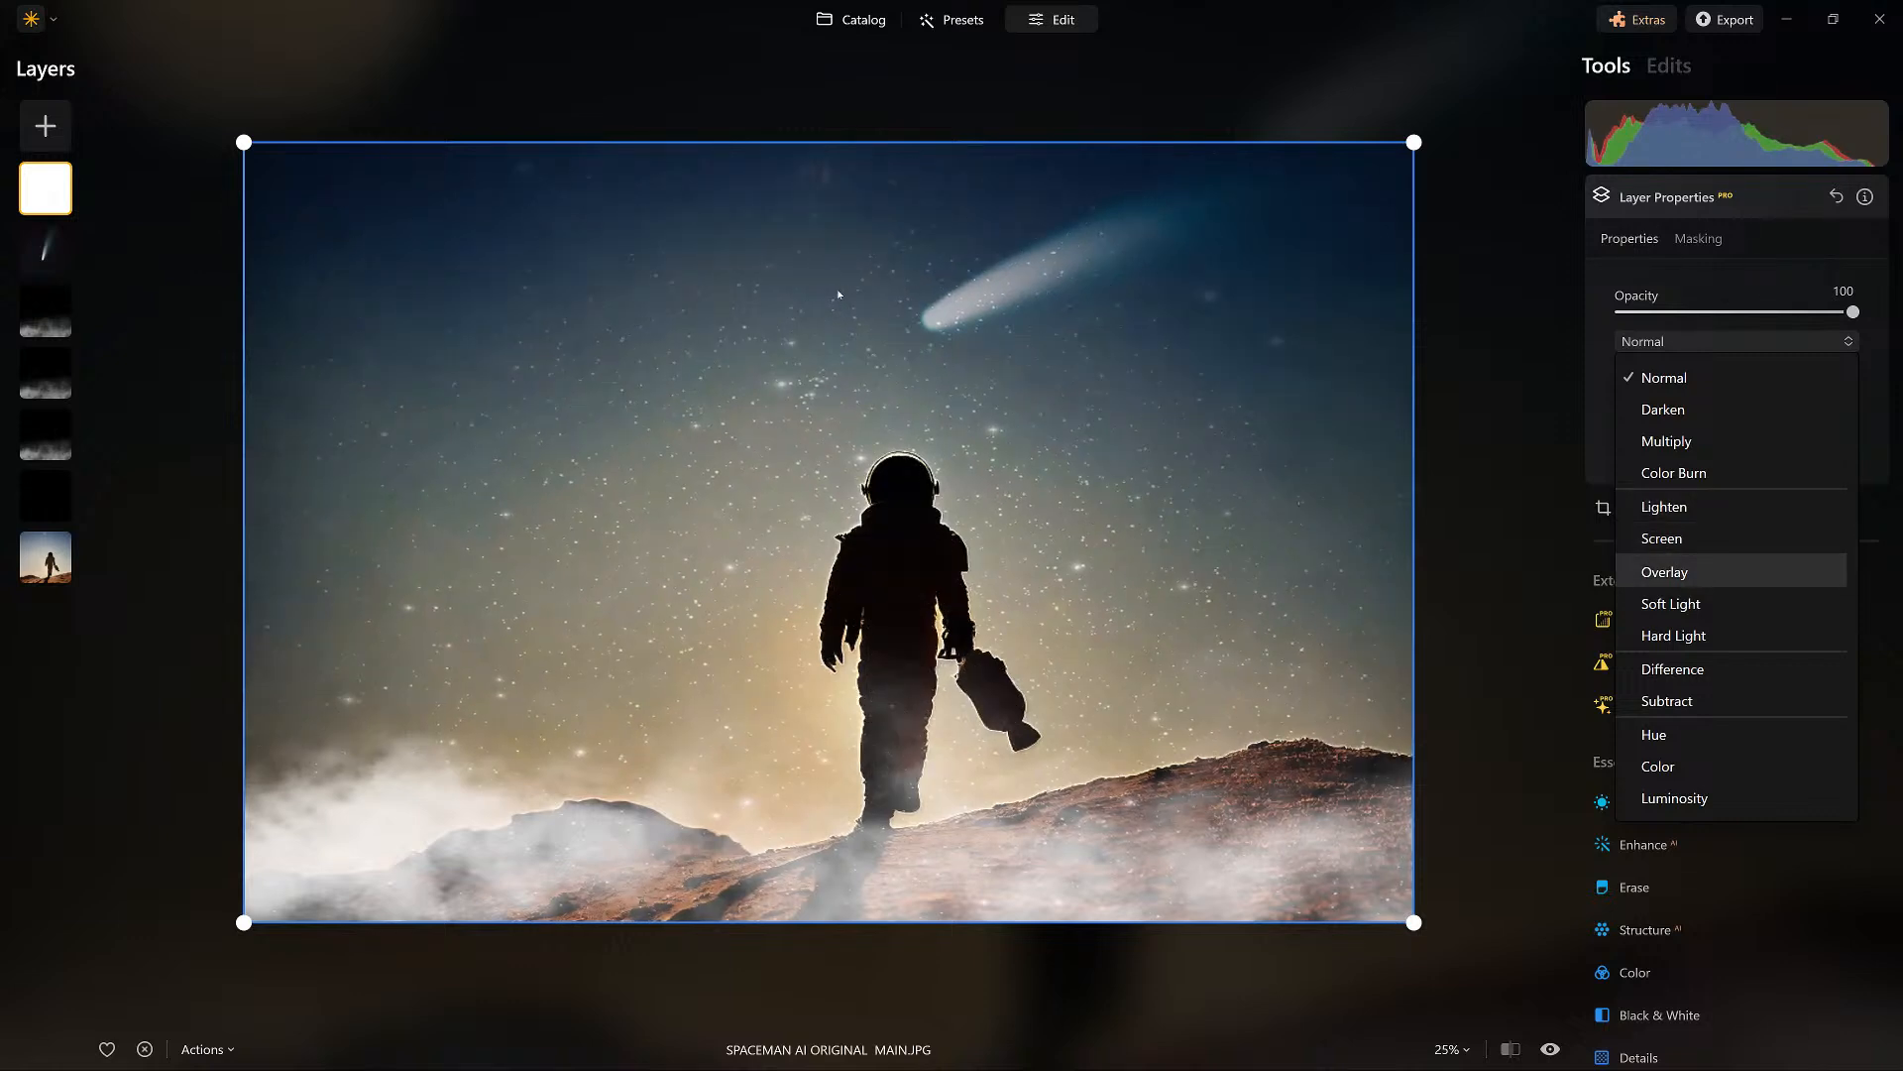
key(Down)
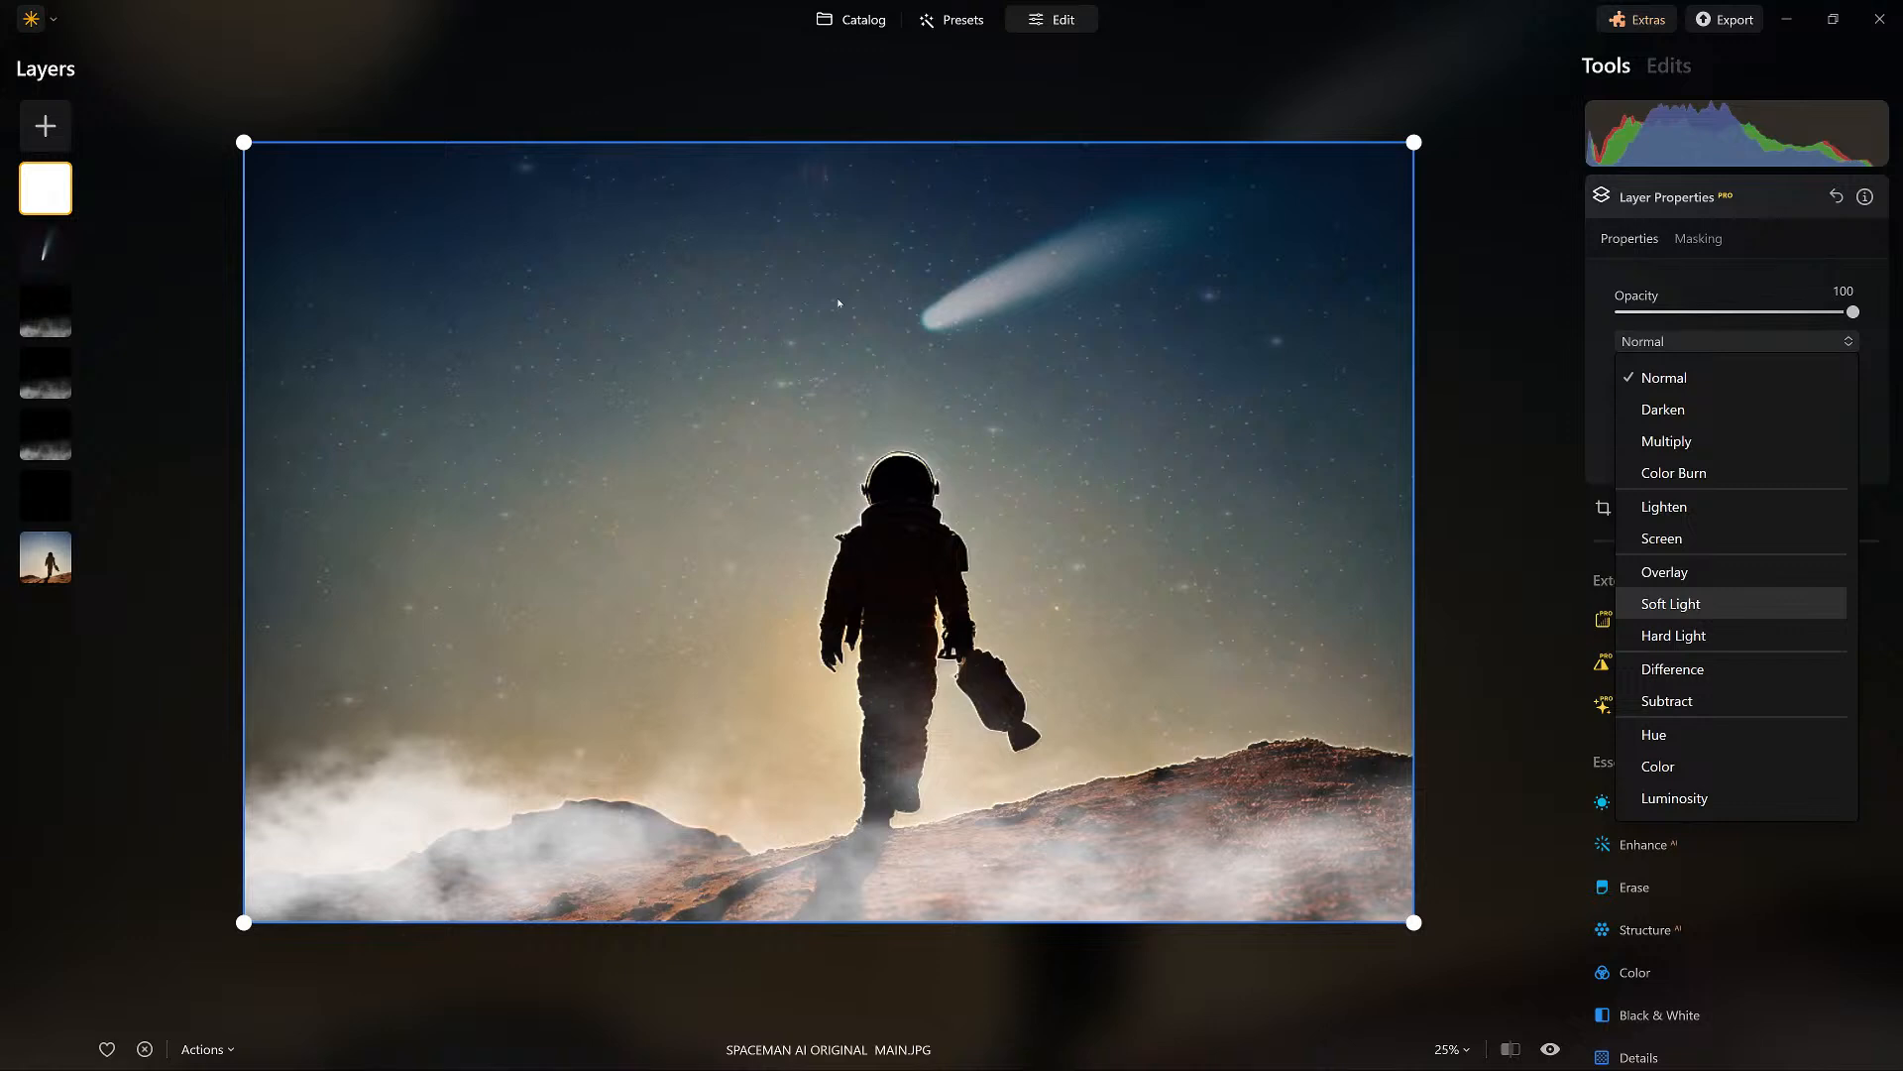
key(Down)
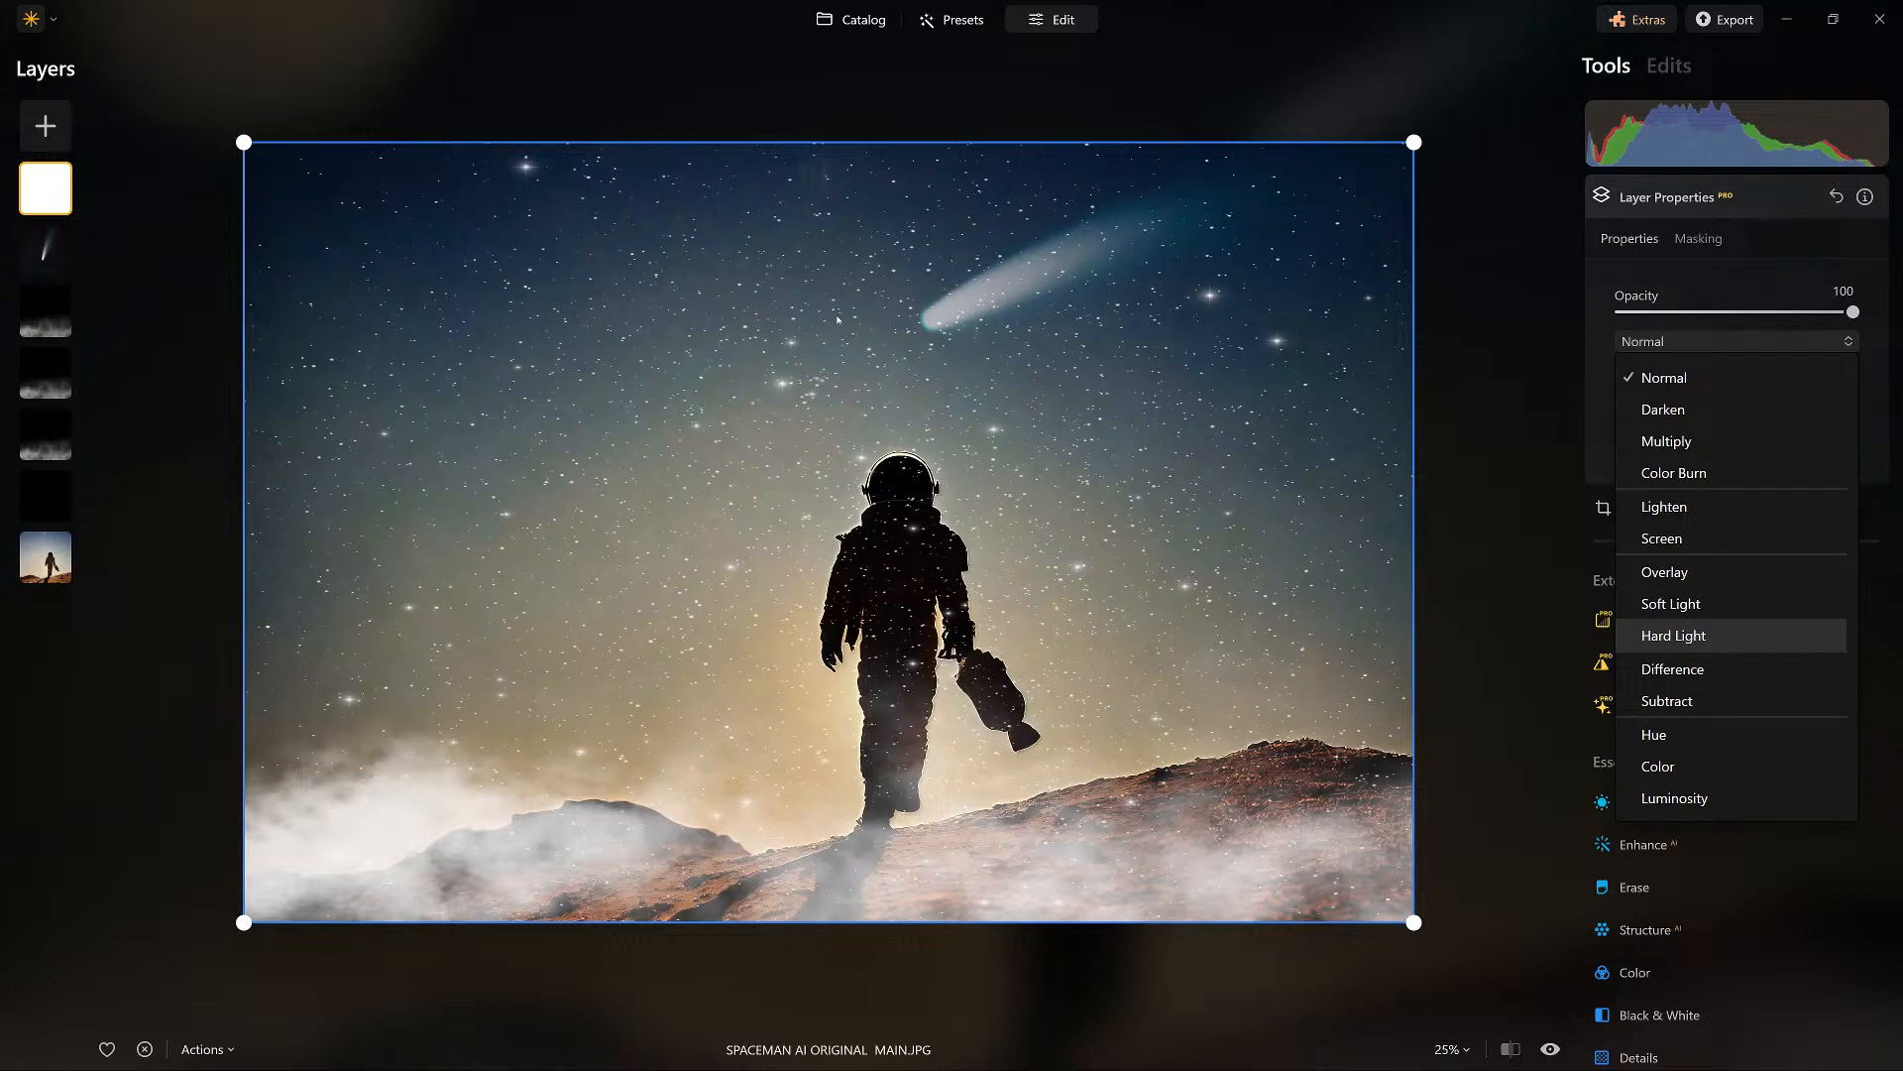
key(Down)
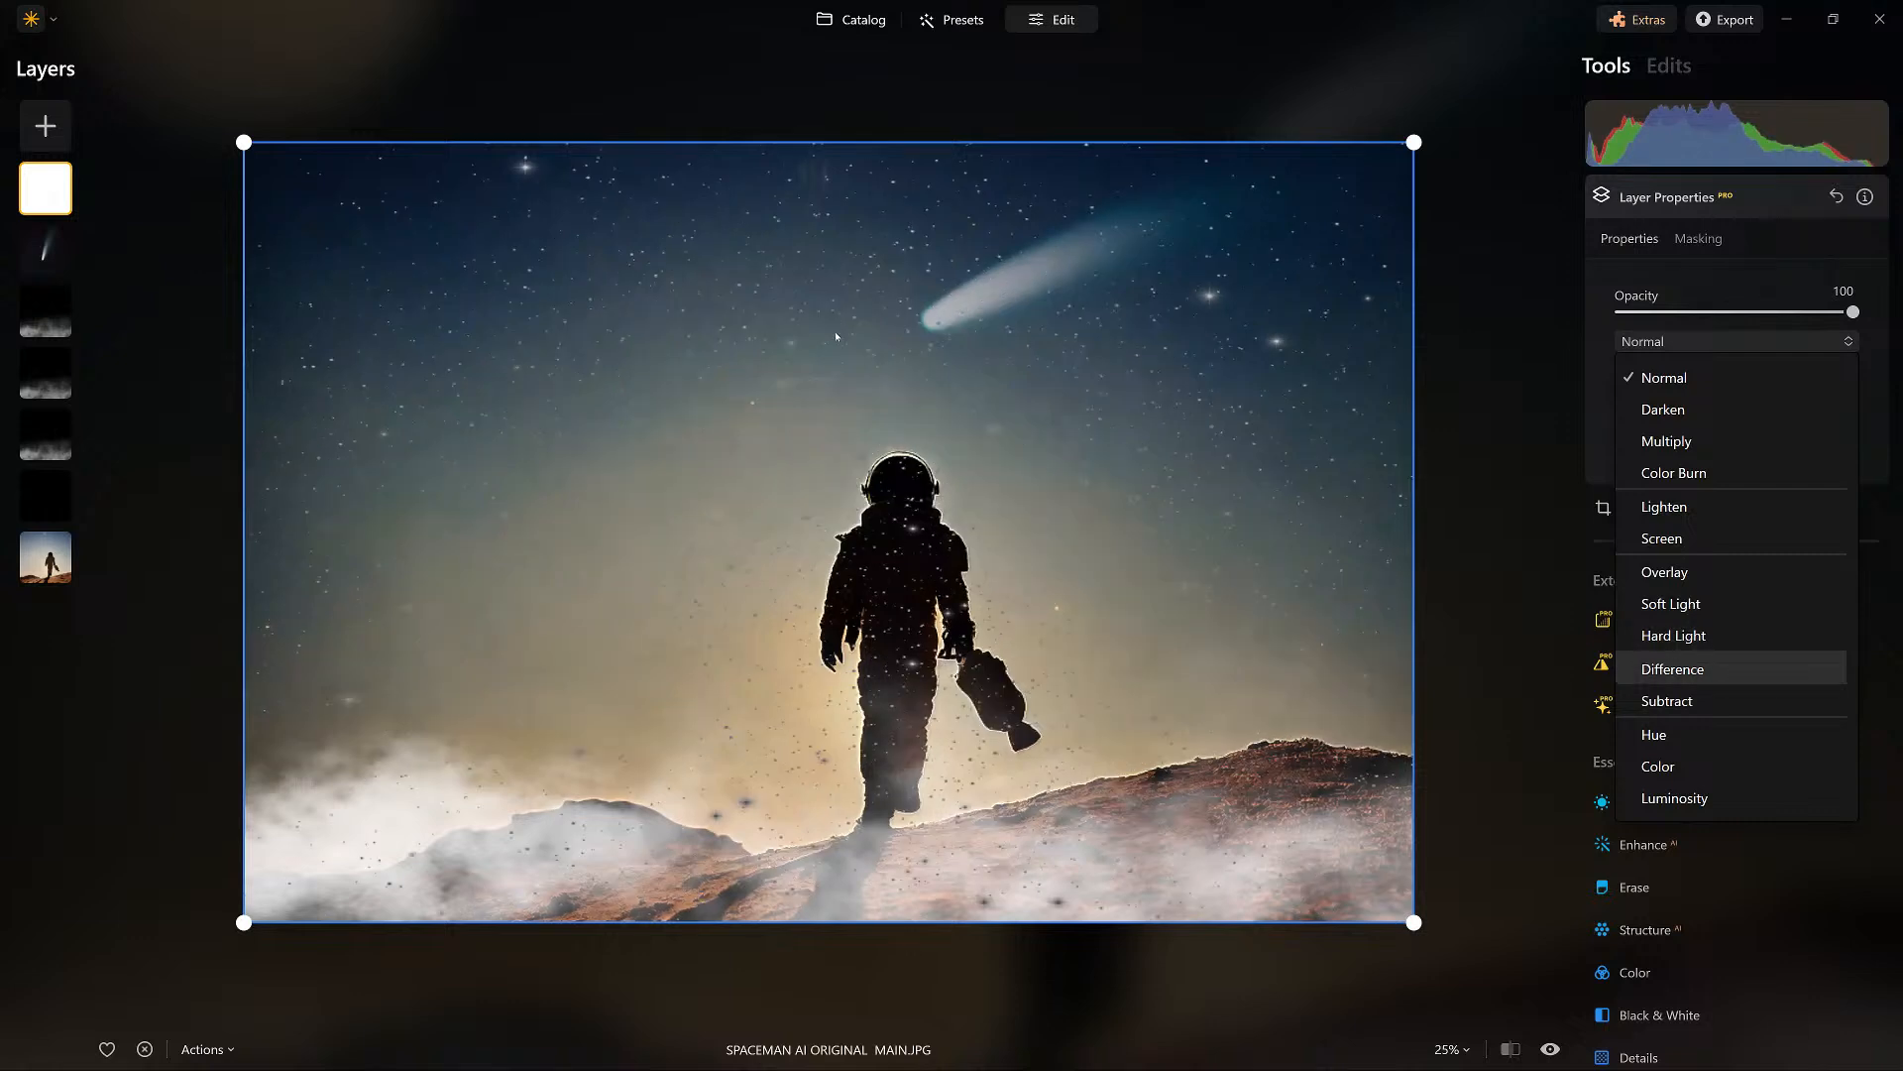
key(Up)
key(Up)
key(Up)
key(Up)
key(Up)
key(Up)
key(Up)
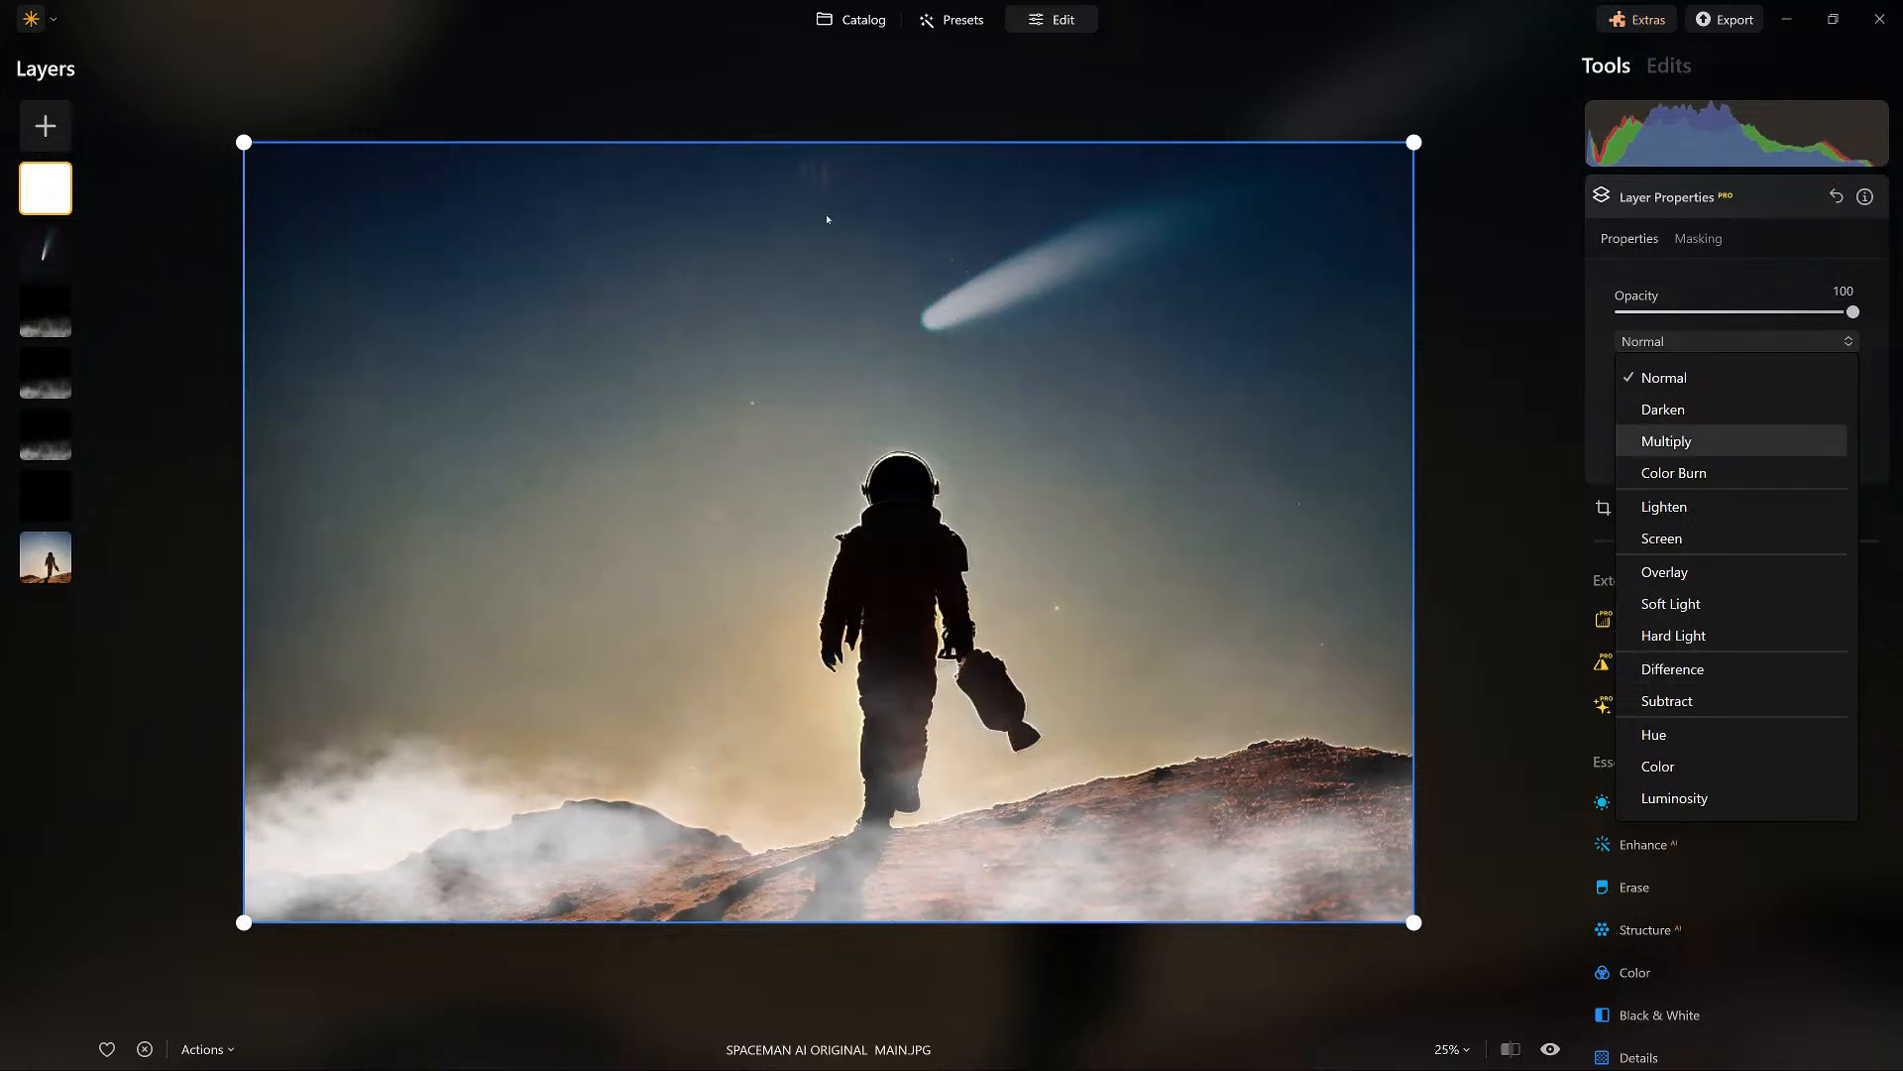
key(Up)
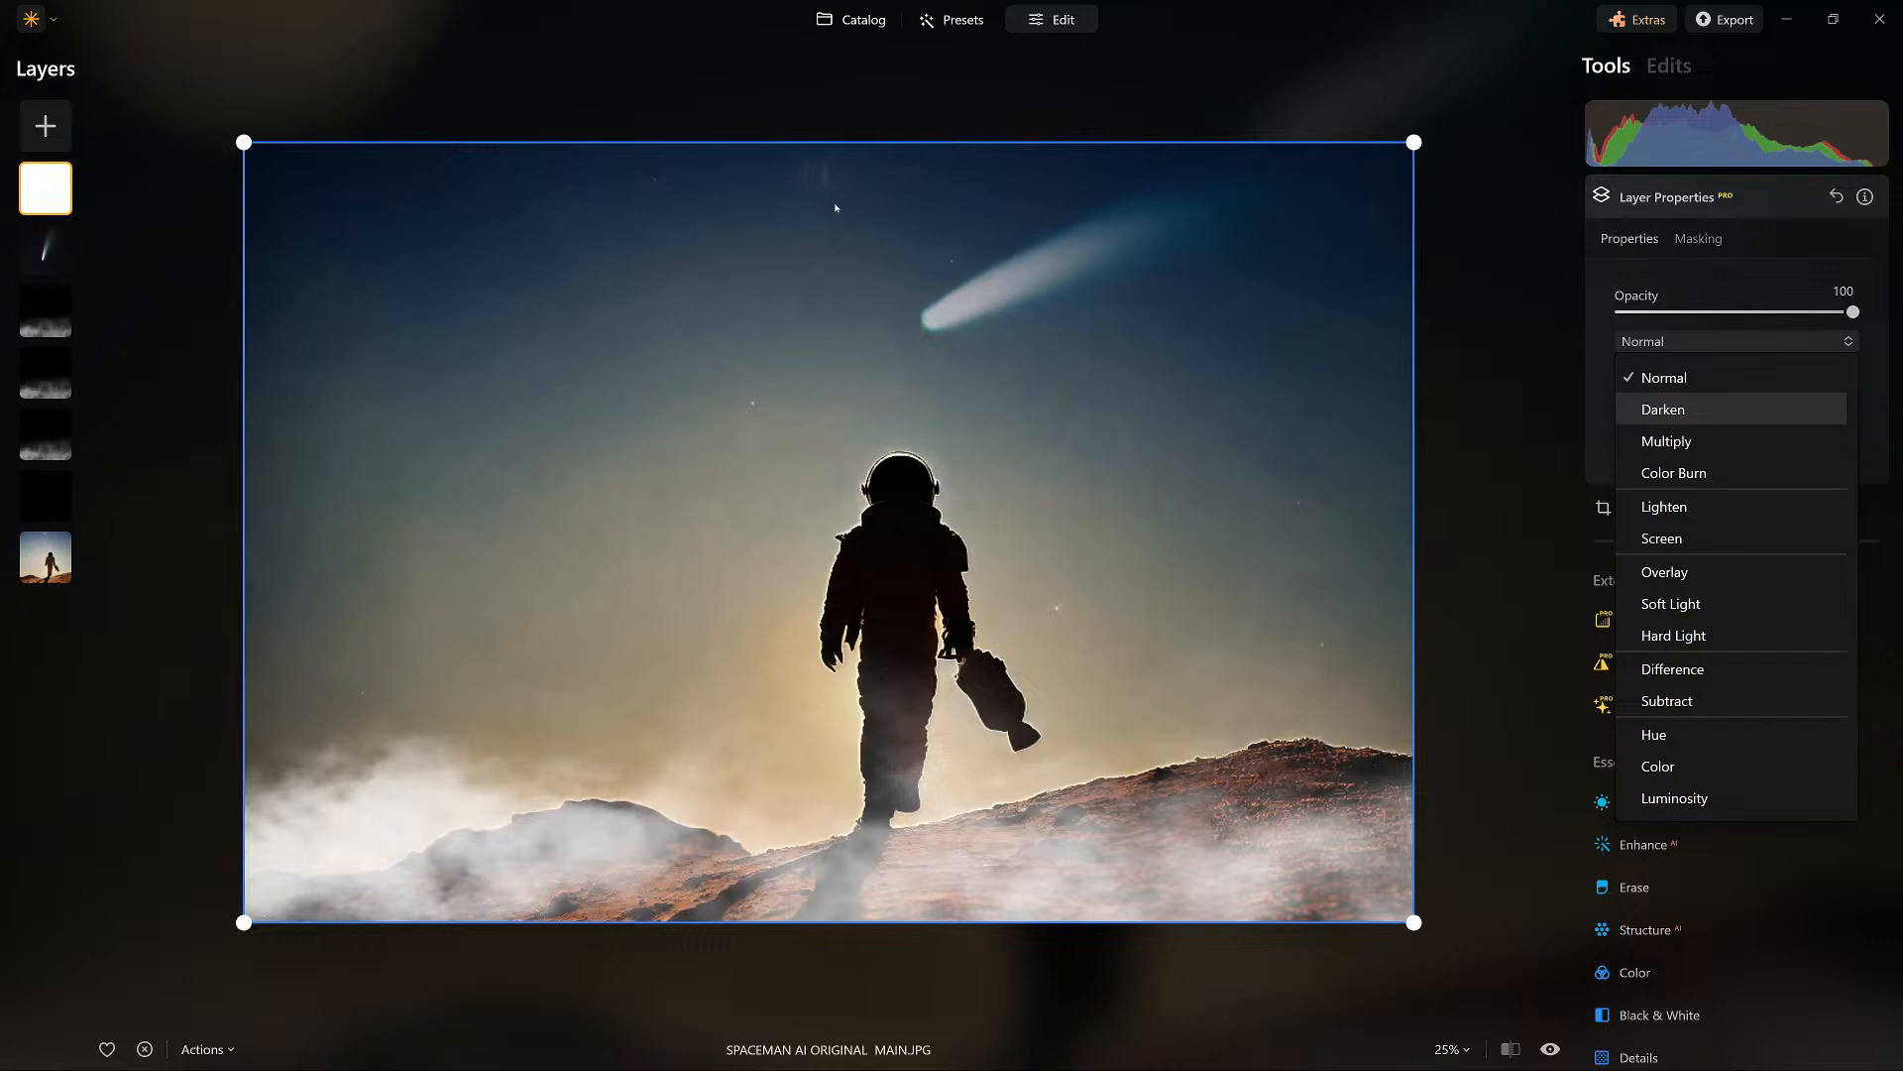
key(Down)
key(Down)
key(Down)
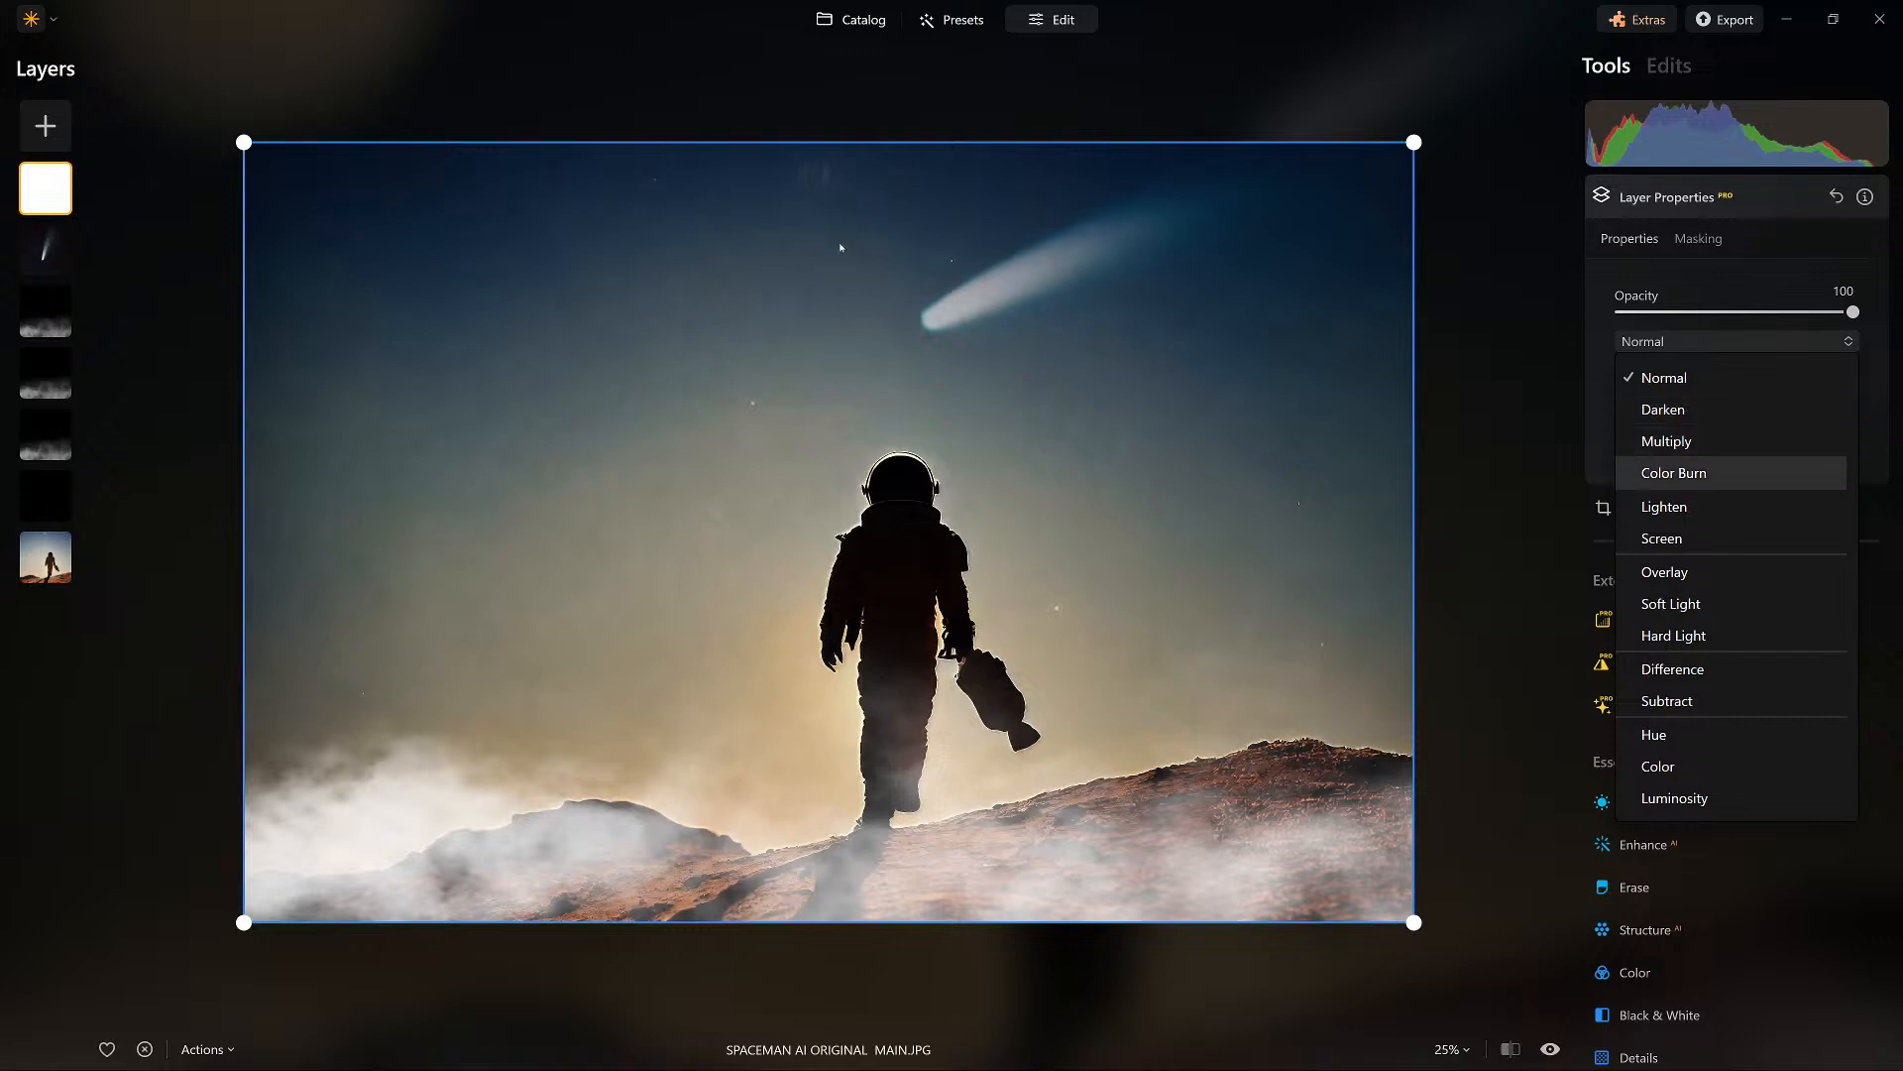
key(Down)
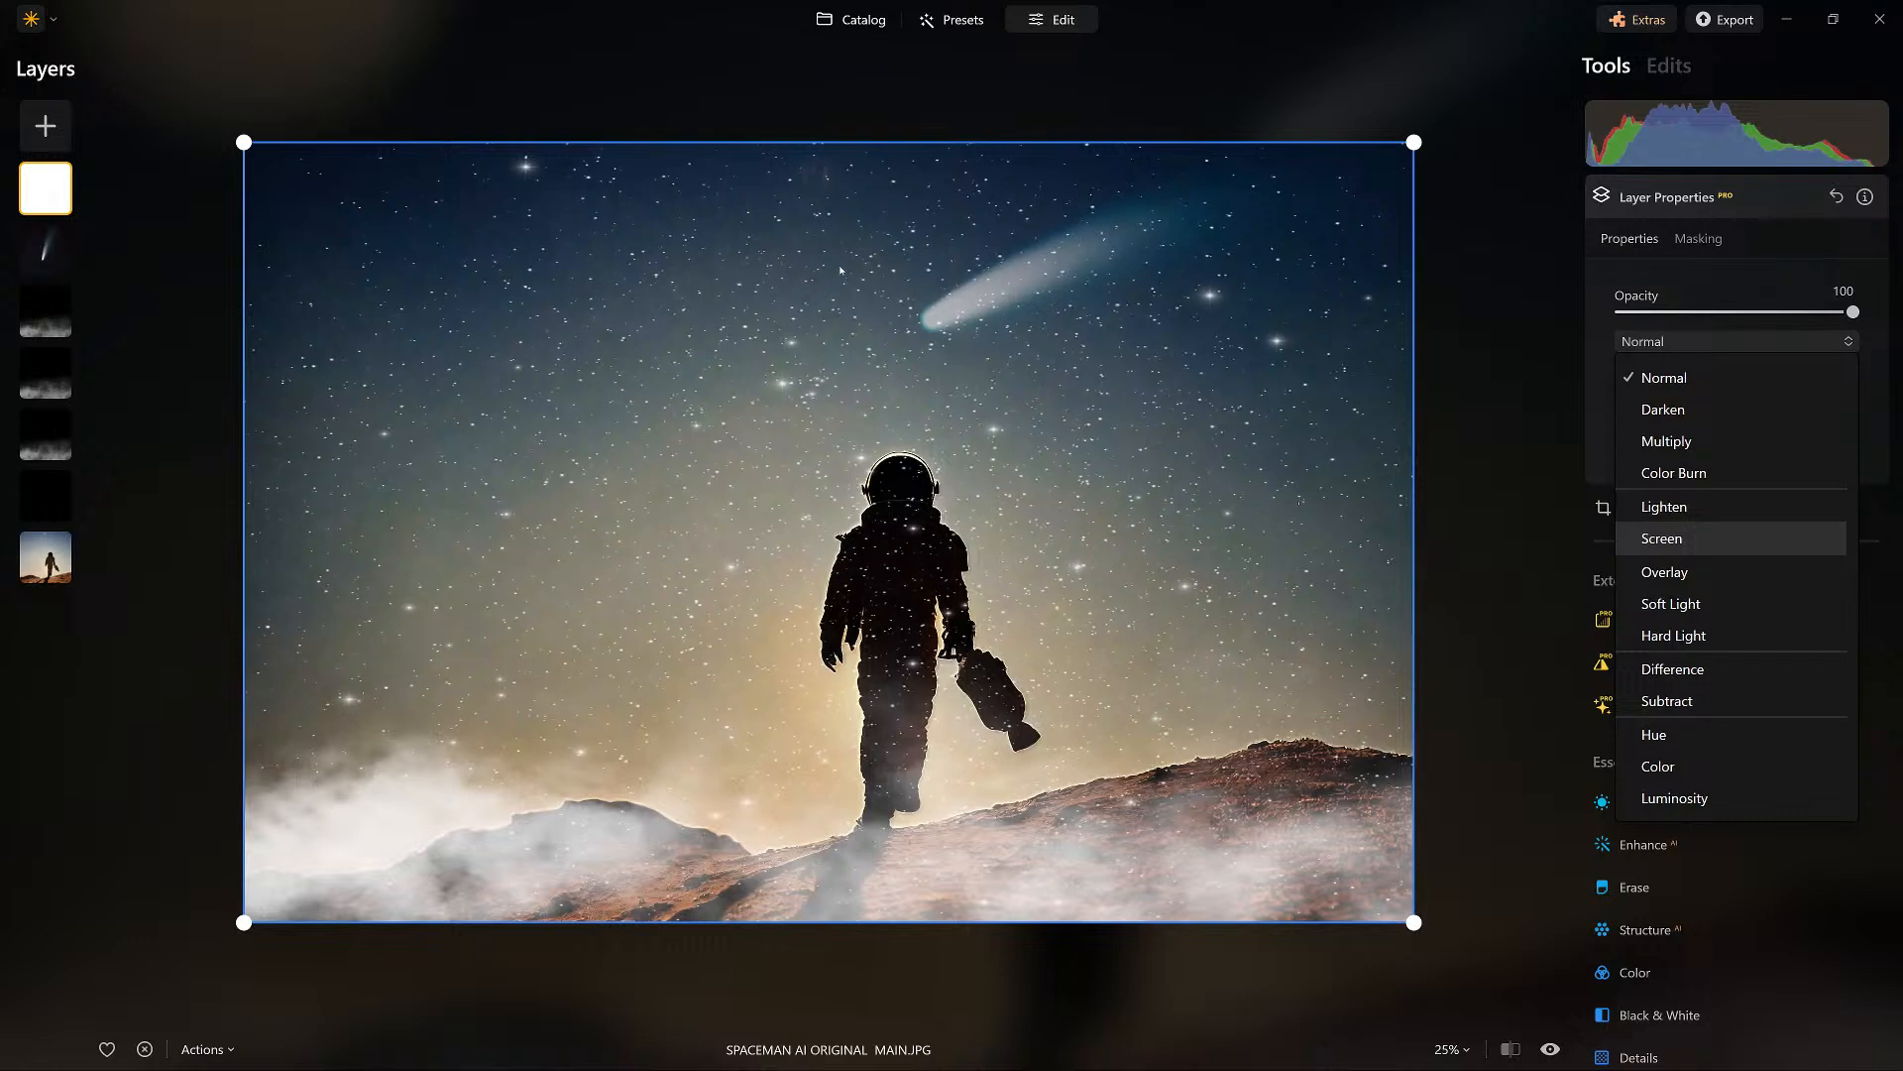
key(Down)
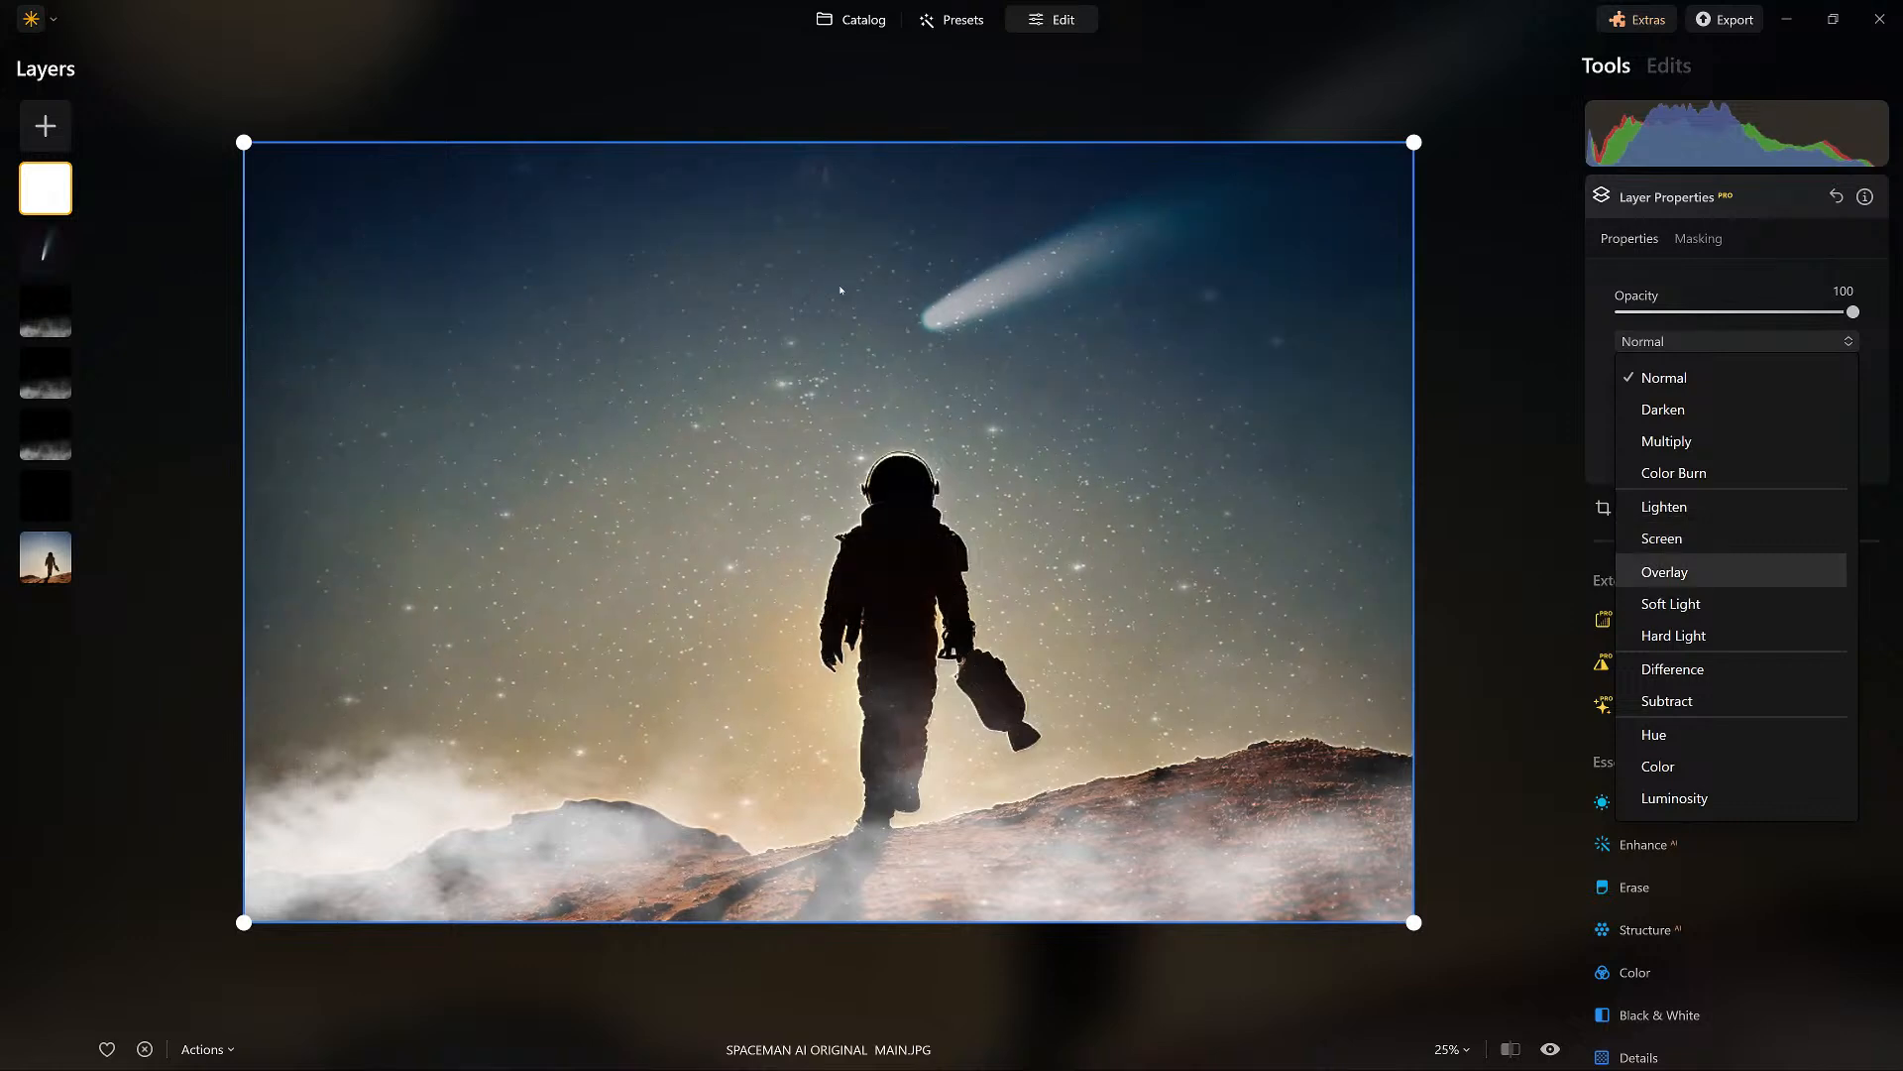
key(Up)
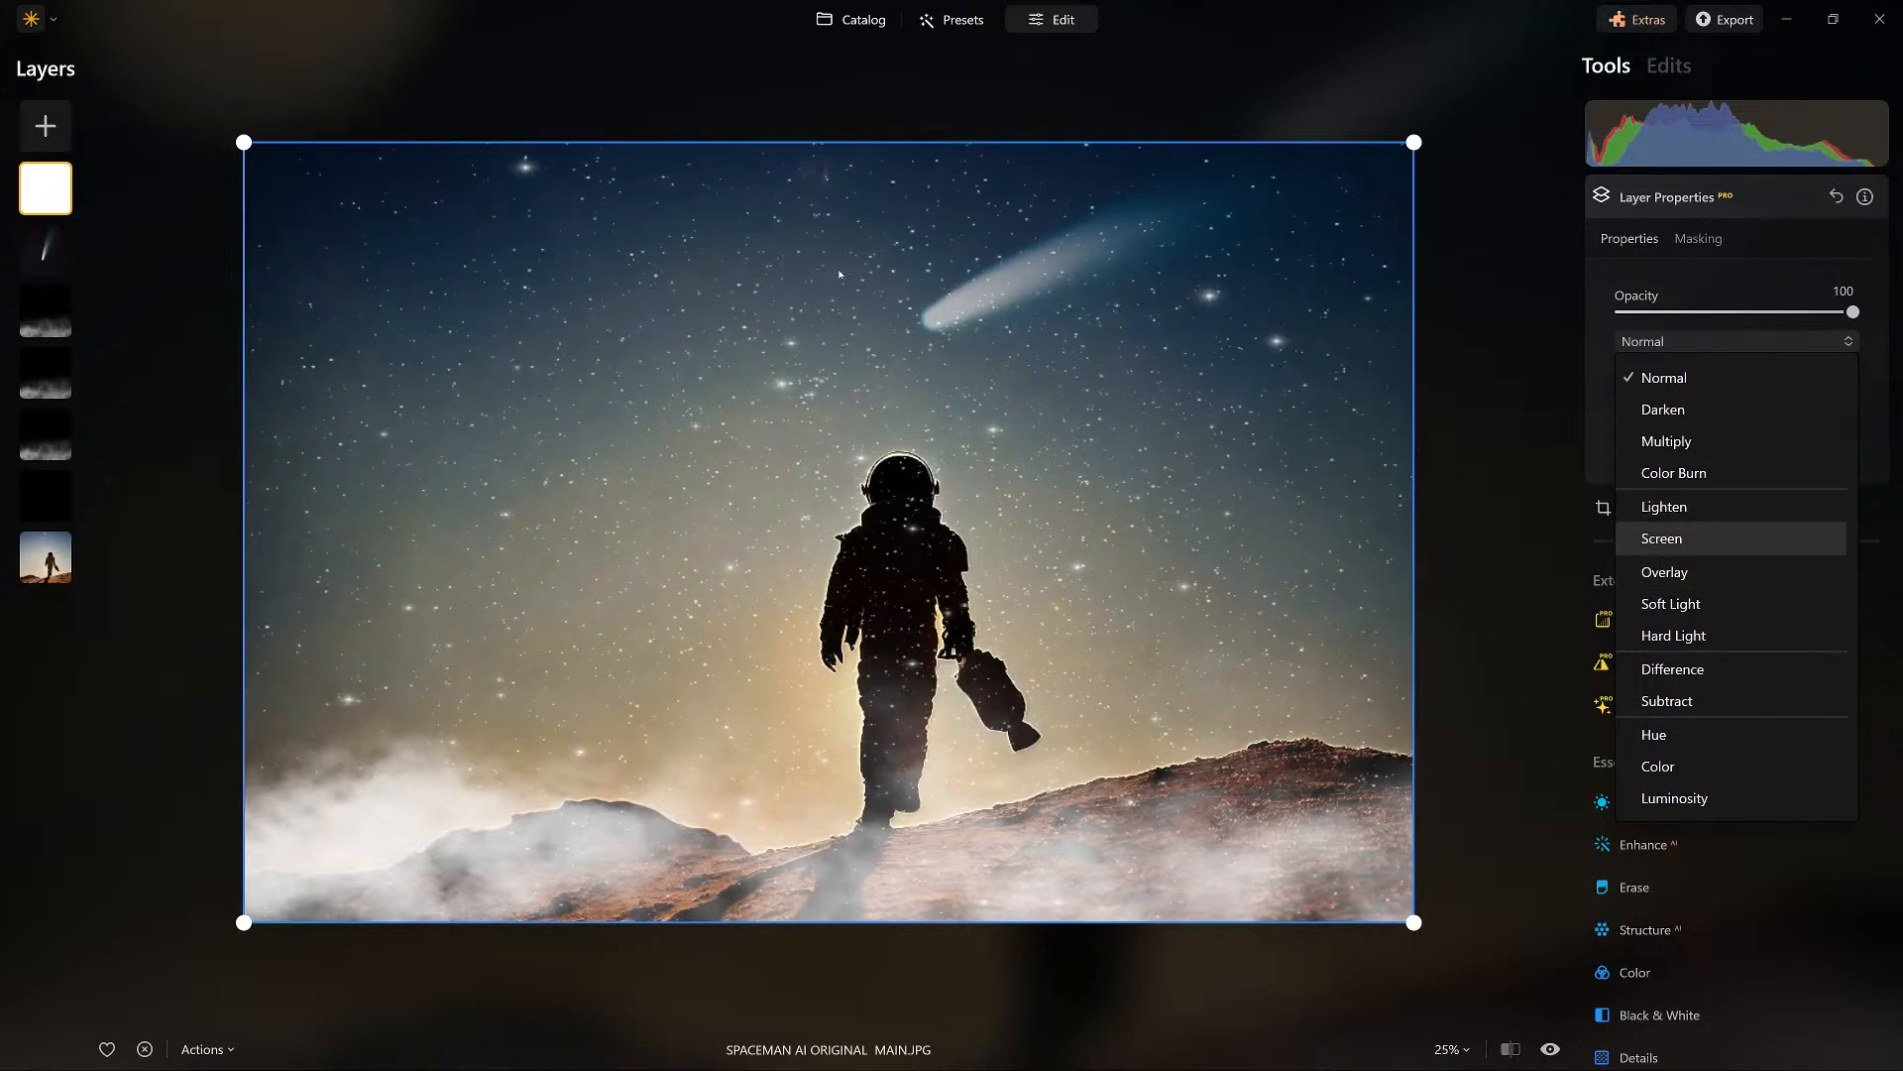
key(Return)
mouse_move(1853, 312)
mouse_down()
mouse_move(1750, 312)
mouse_move(1769, 312)
mouse_up()
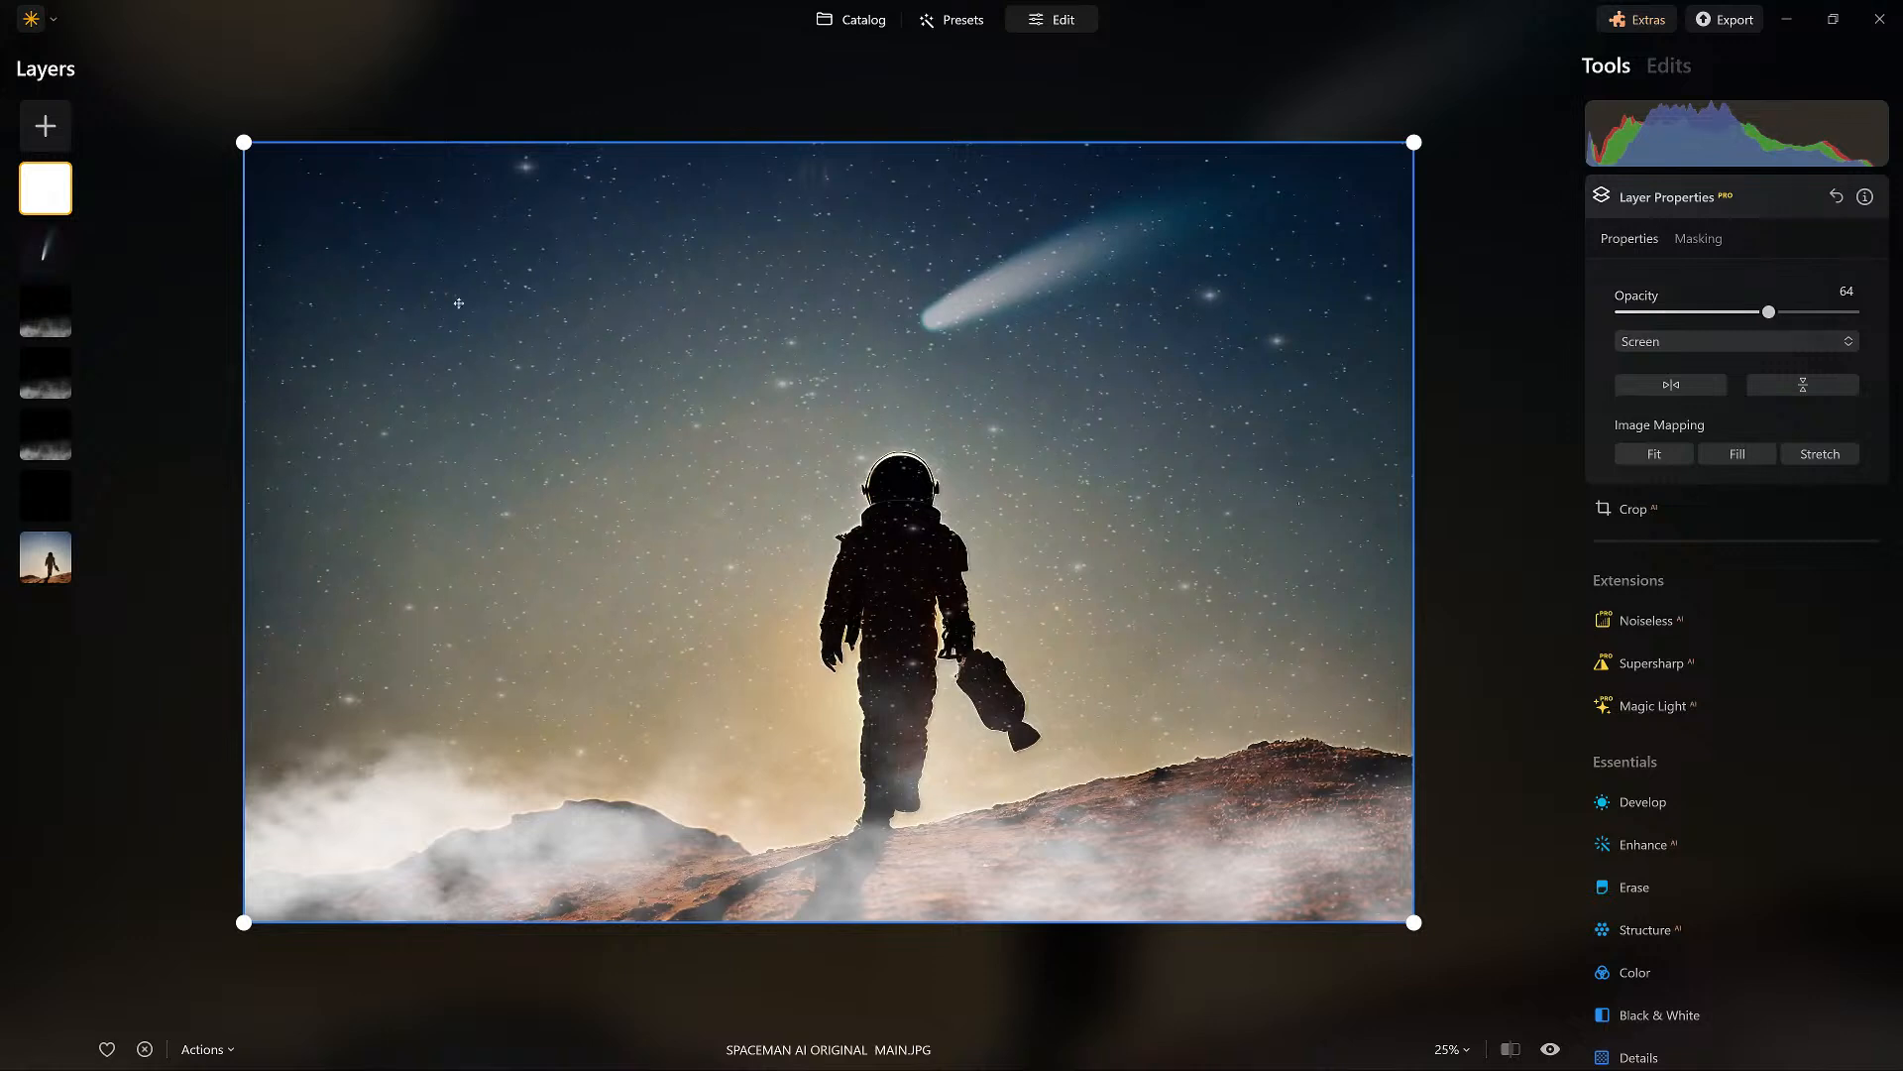
Move the comet layer above the star layer and raise its opacity to 100.
scroll(459, 303, up, 1)
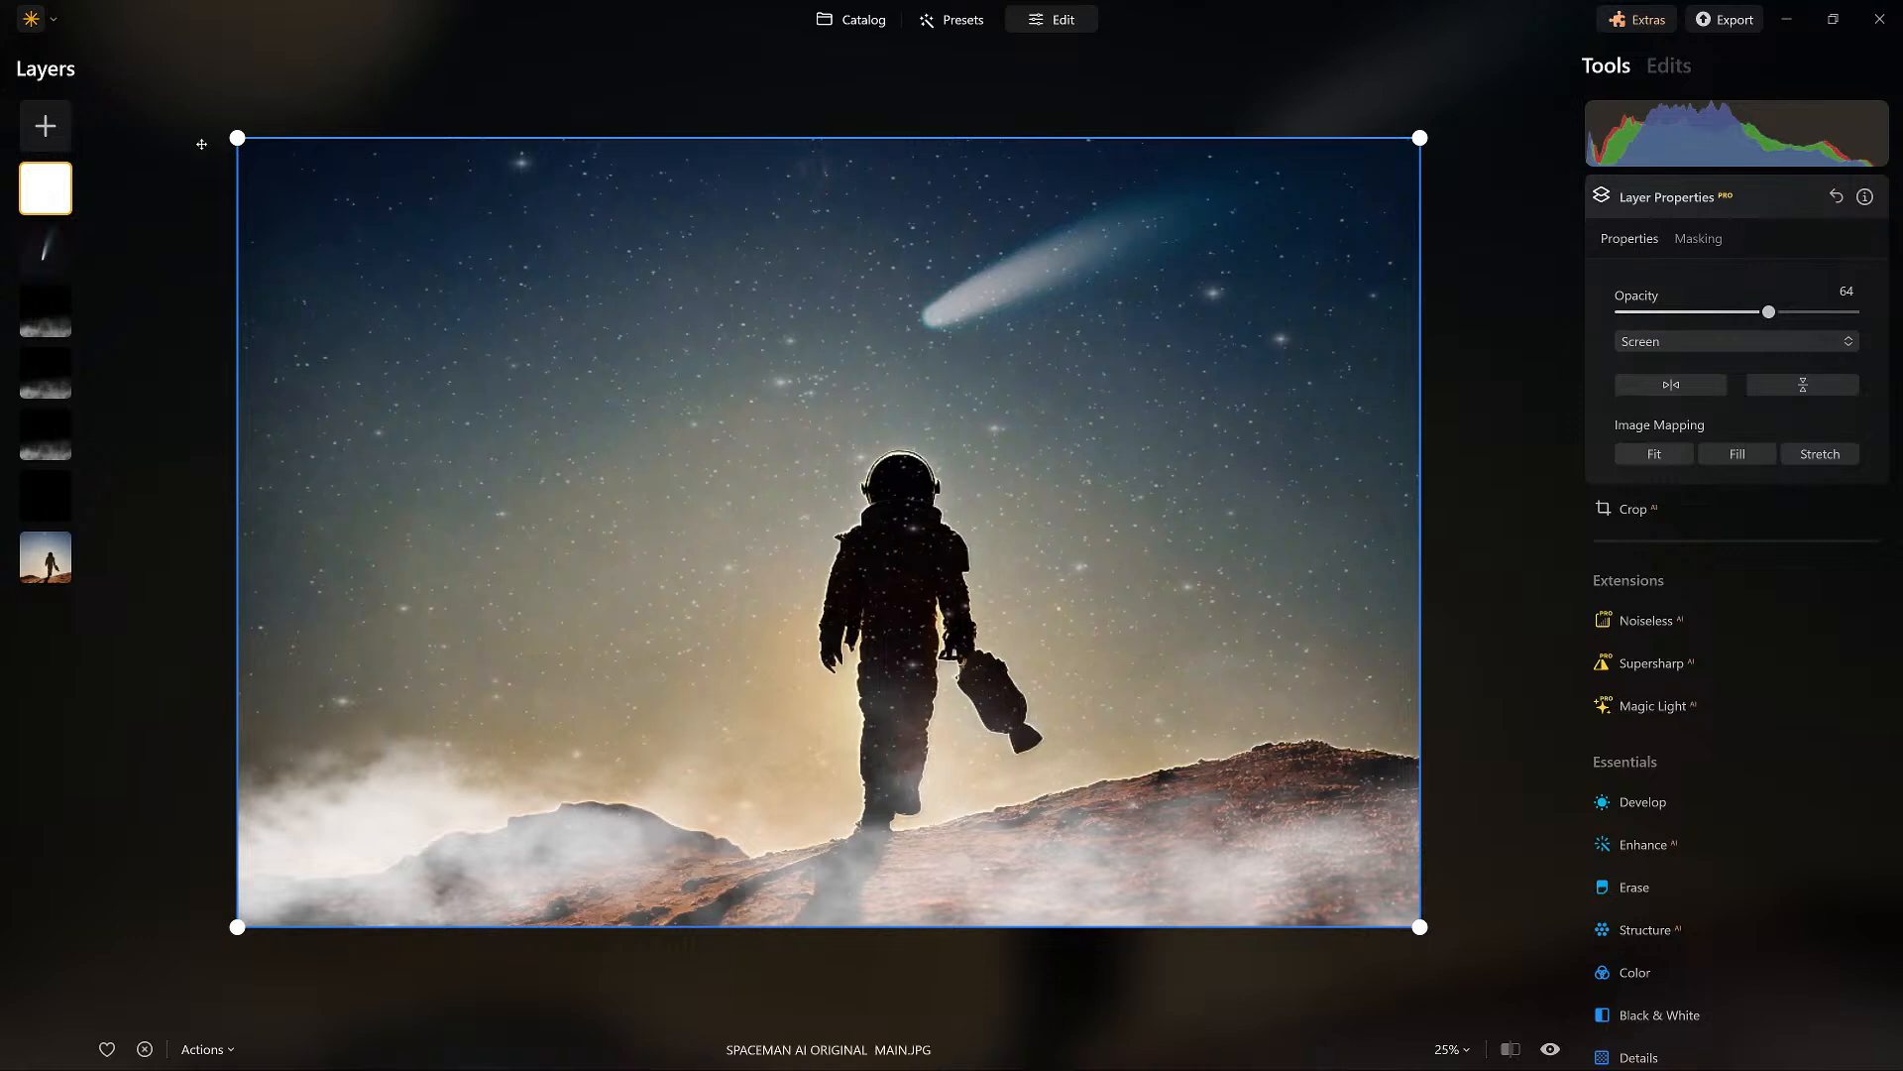
drag(41, 250, 51, 177)
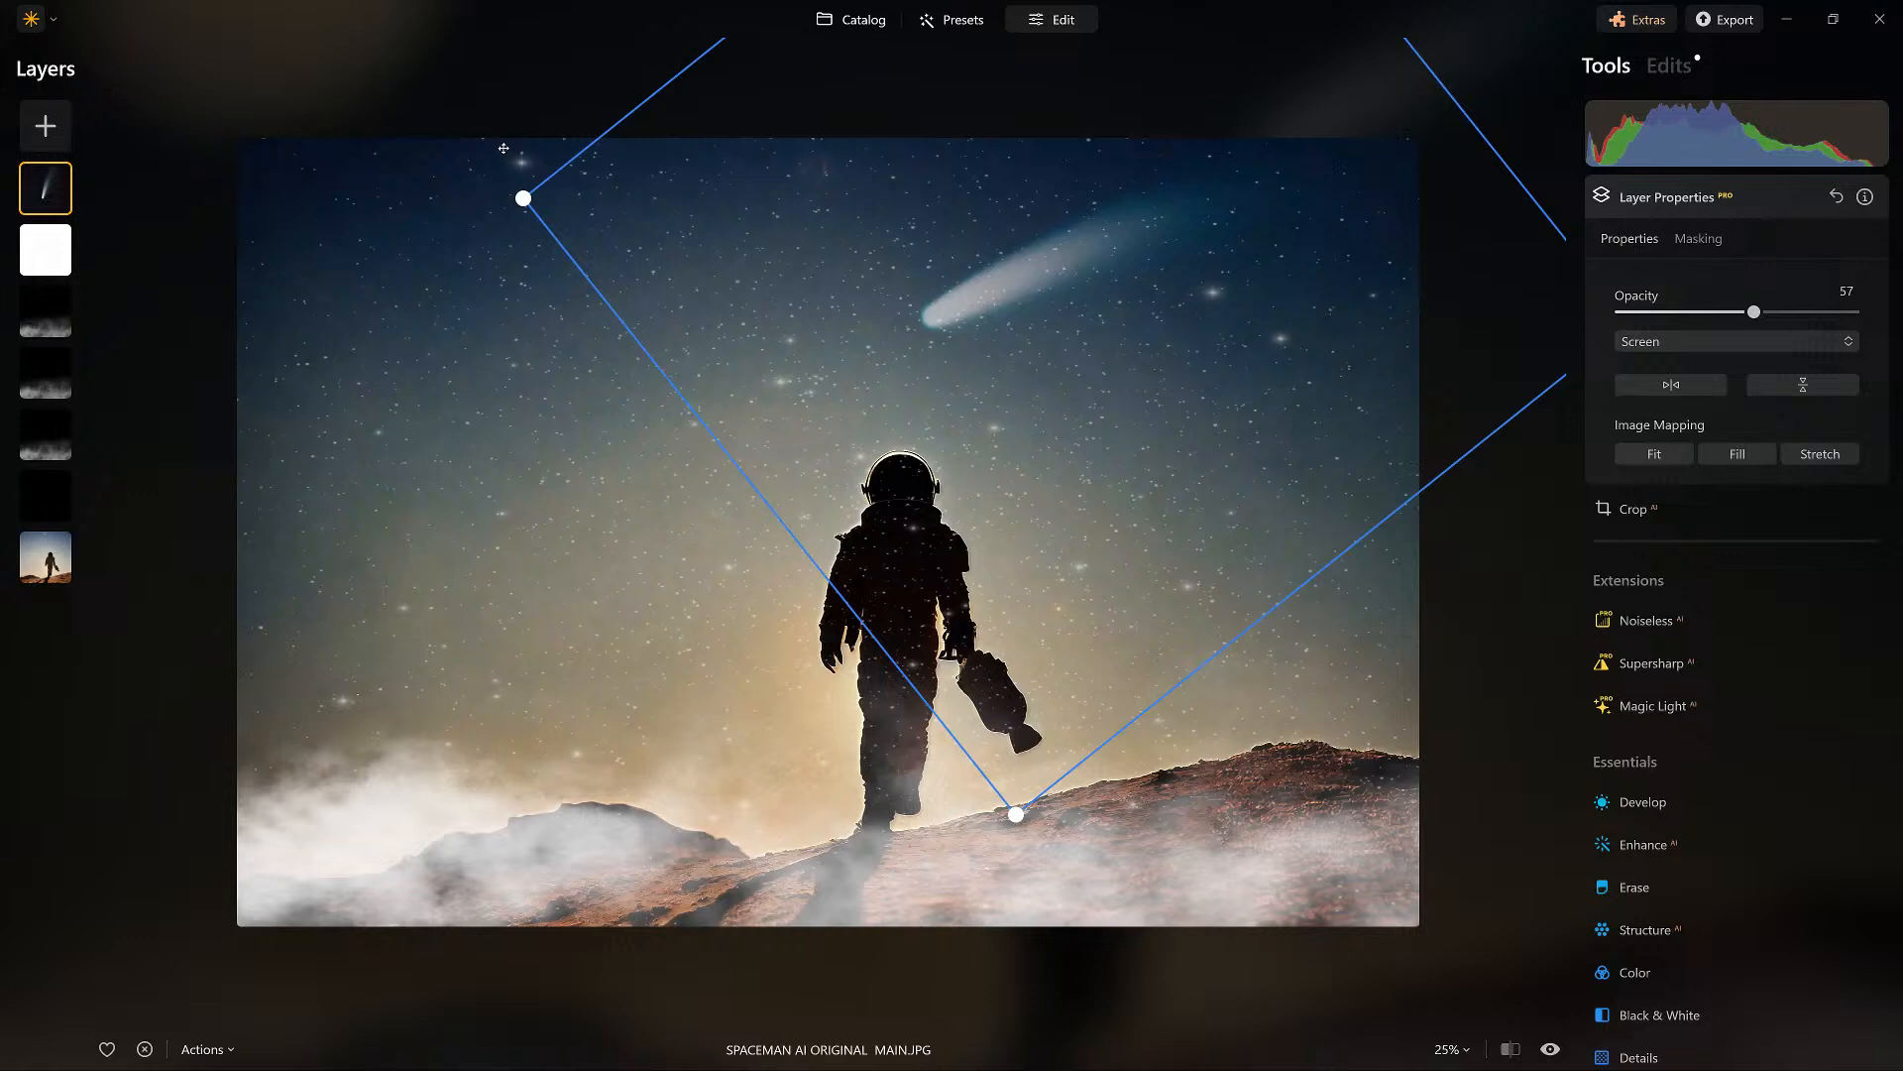
drag(1754, 312, 1854, 313)
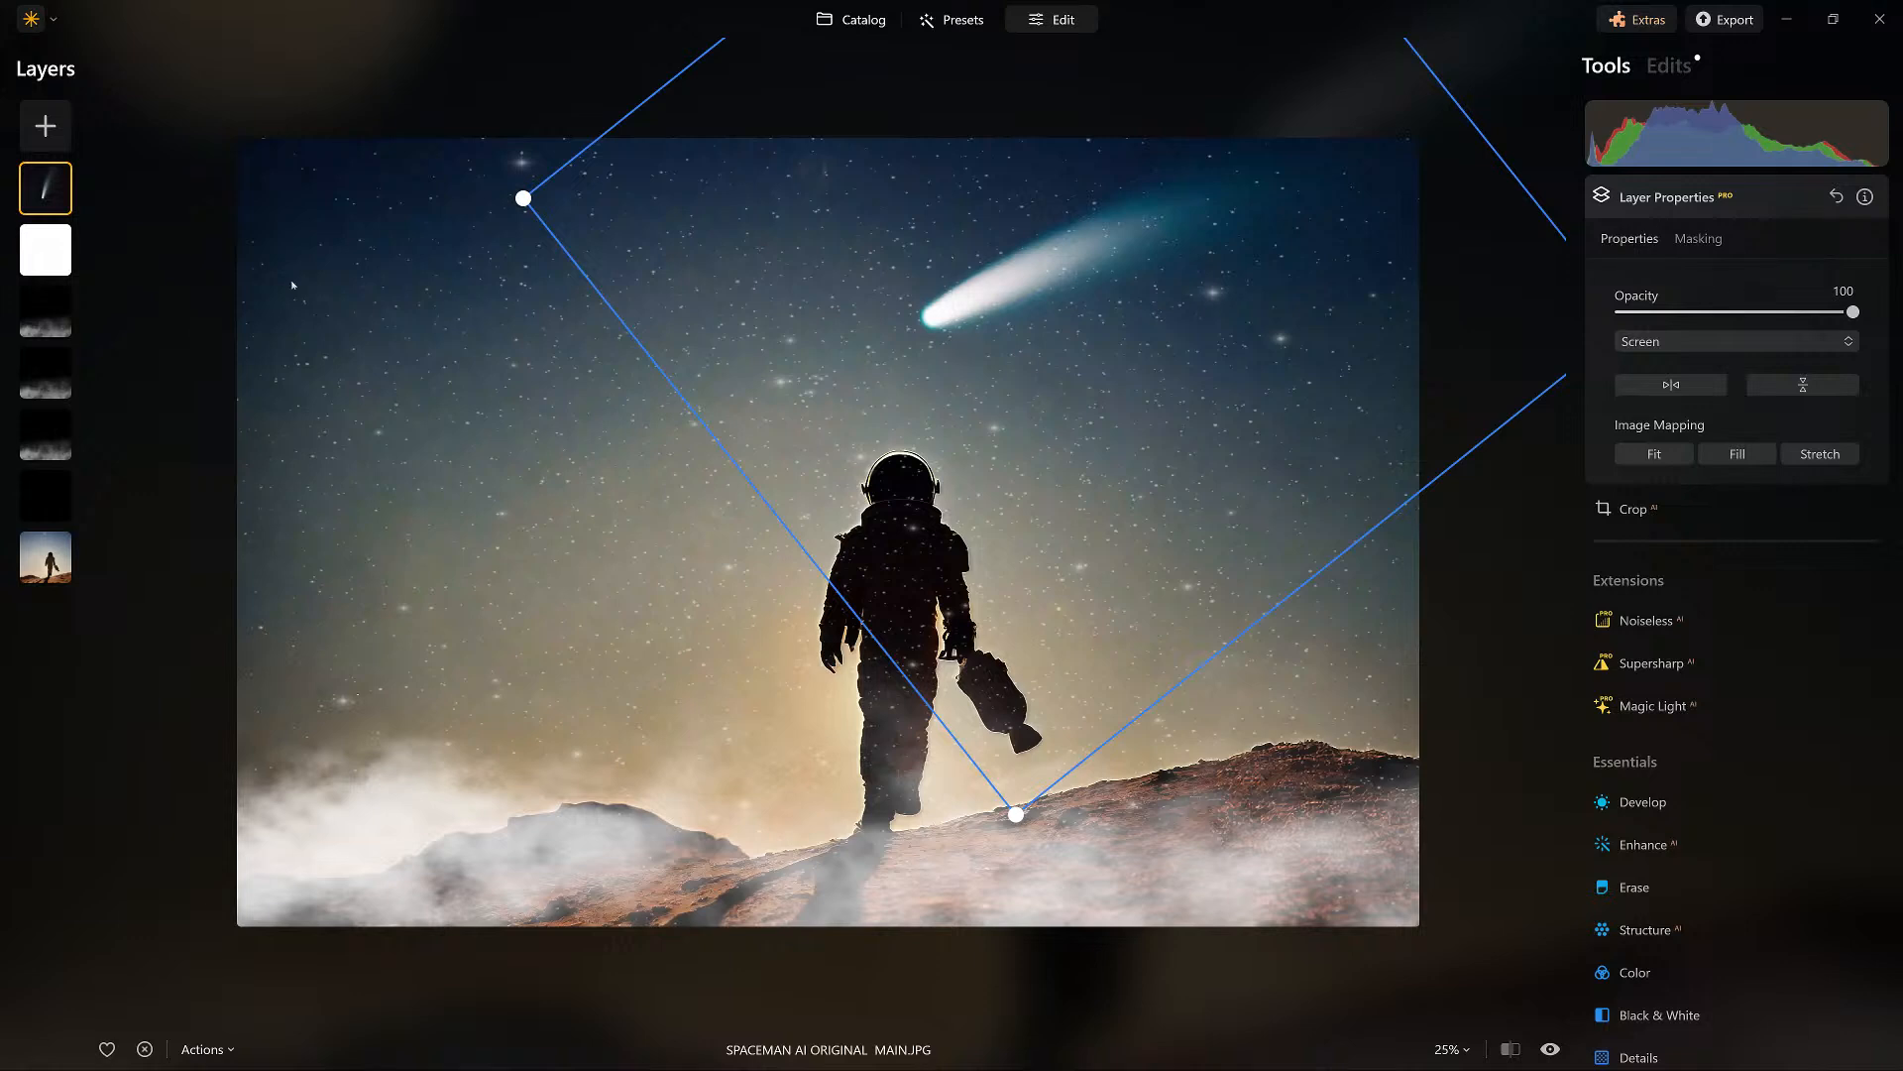
Erase the stars over the spaceman's silhouette on the white star layer with the mask brush at full softness and strength.
click(45, 249)
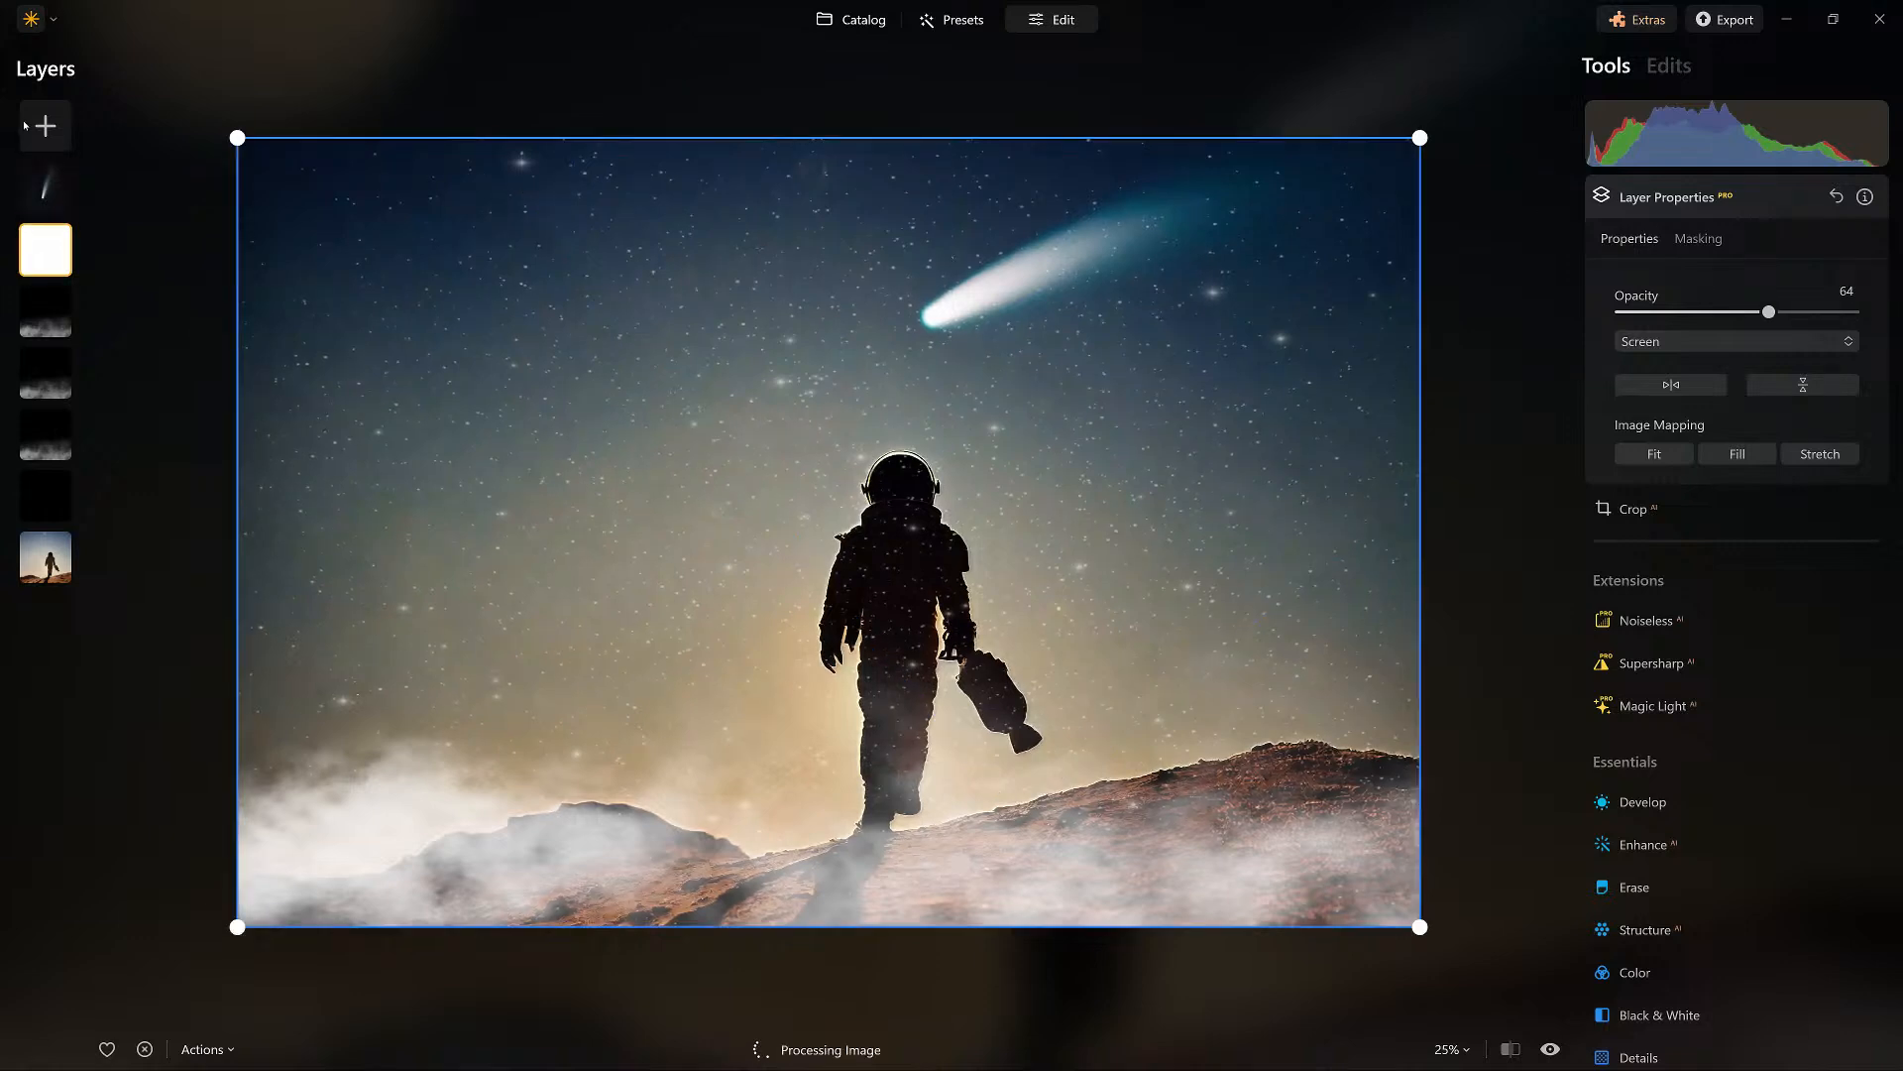
click(1698, 238)
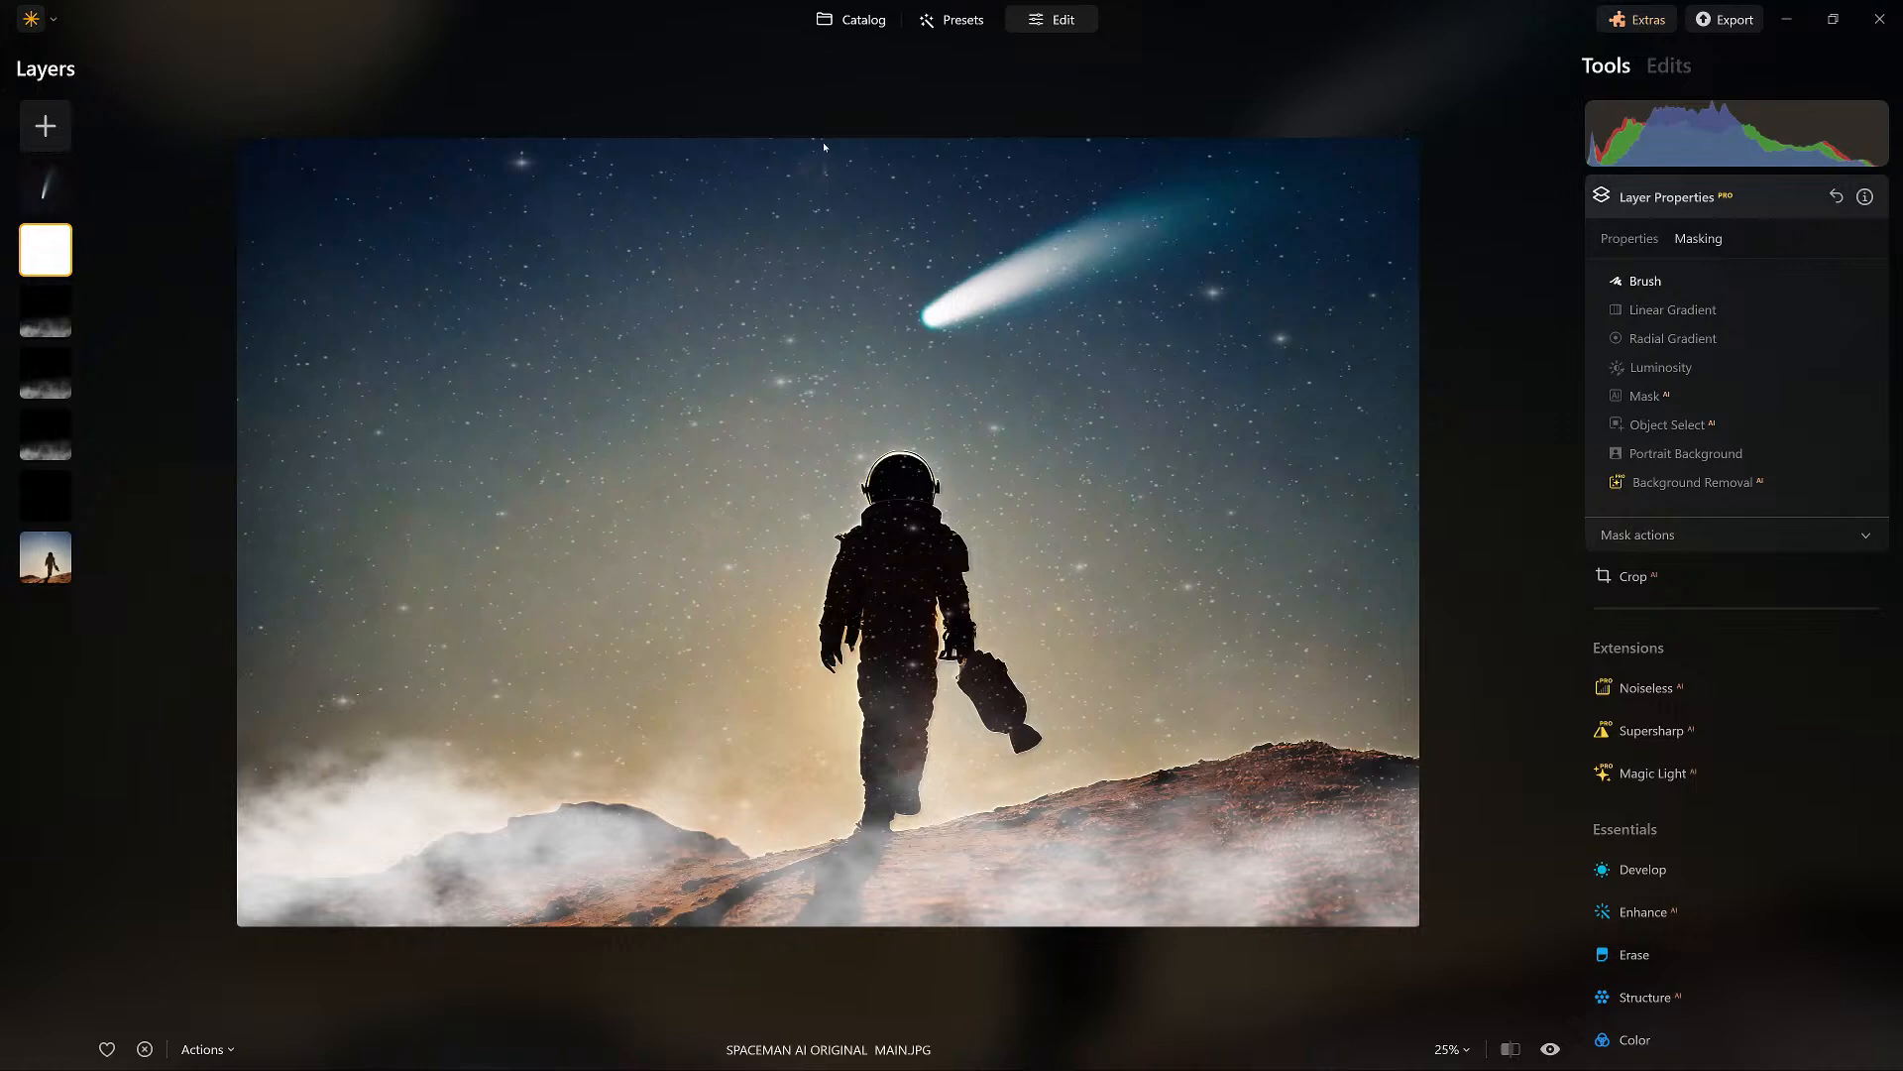
click(1645, 281)
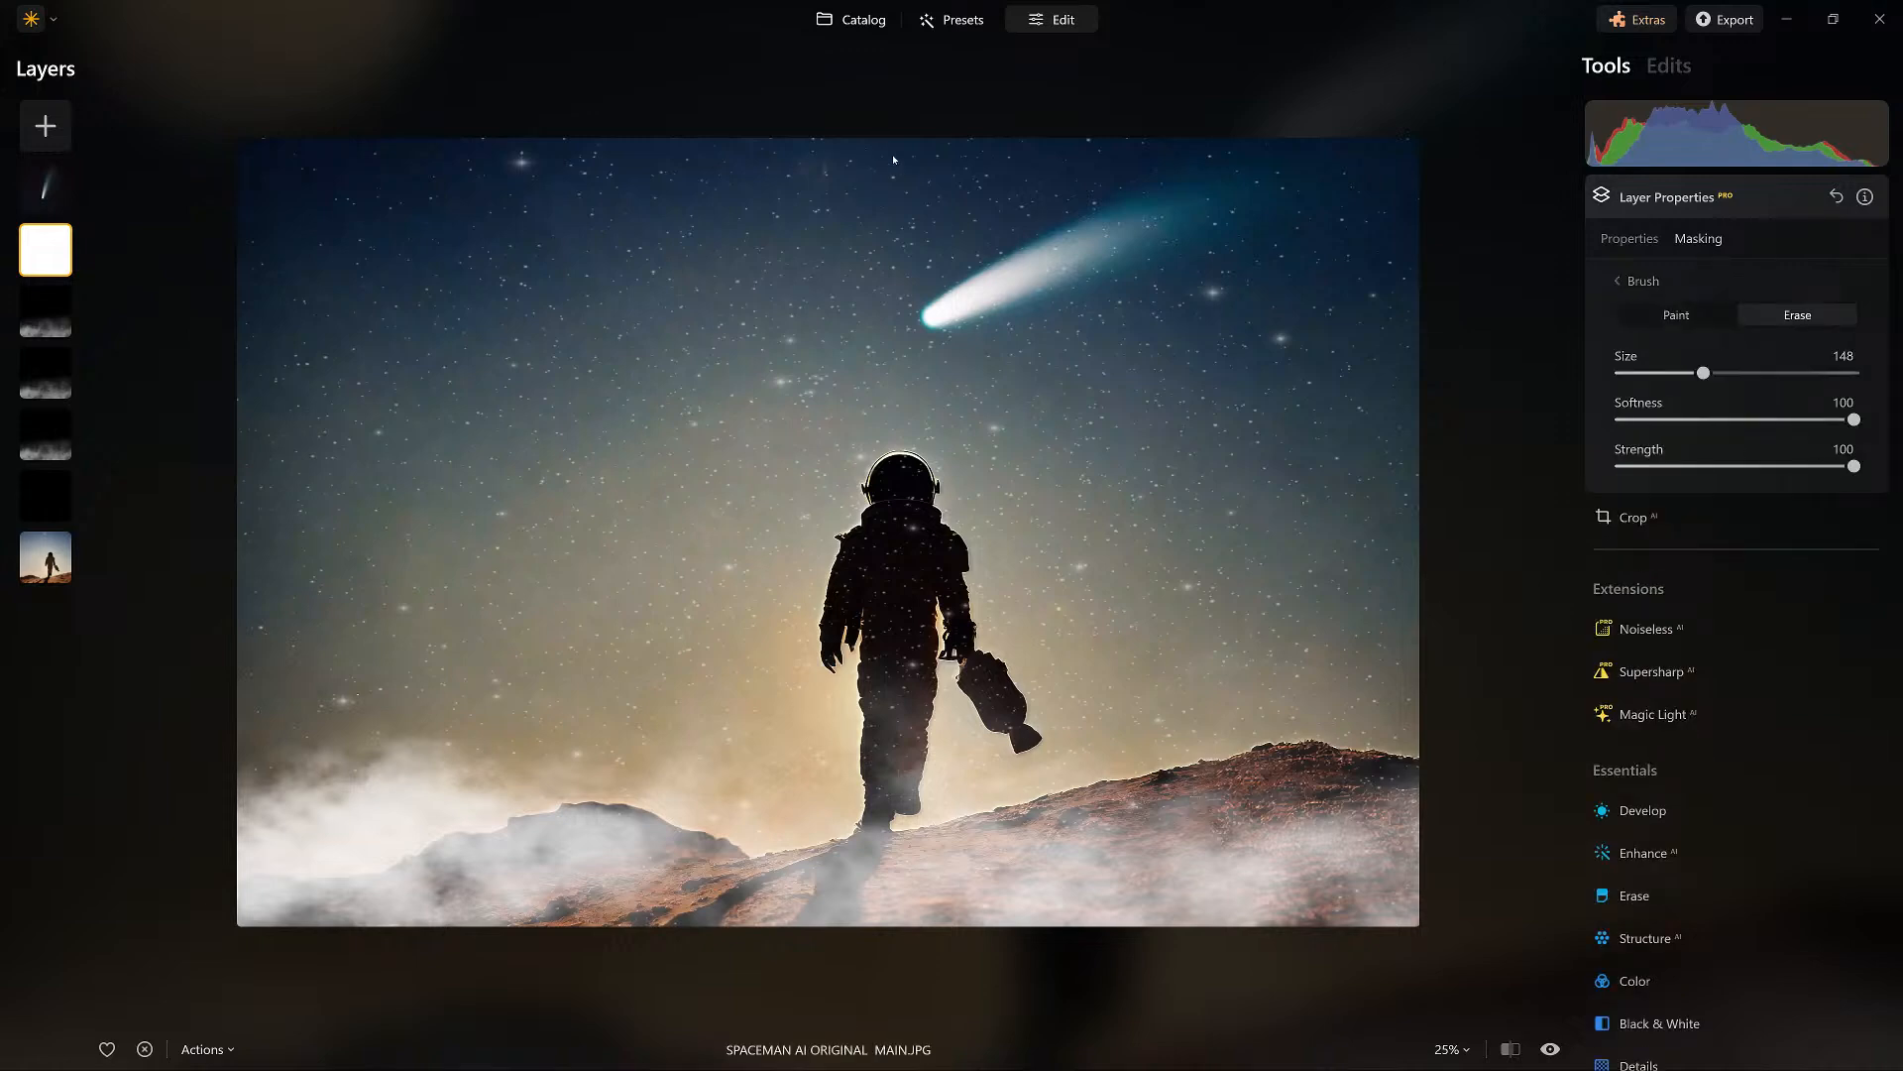
key(bracketleft)
key(bracketleft)
key(bracketleft)
key(bracketleft)
key(bracketleft)
key(bracketleft)
key(bracketleft)
key(bracketleft)
mouse_move(884, 720)
mouse_down()
mouse_move(874, 781)
mouse_move(843, 575)
mouse_move(920, 537)
mouse_move(991, 644)
mouse_move(1129, 712)
mouse_up()
key(bracketright)
key(bracketright)
key(bracketright)
mouse_move(670, 441)
mouse_down()
mouse_move(670, 393)
mouse_move(496, 420)
mouse_move(283, 414)
mouse_move(318, 438)
mouse_move(661, 420)
mouse_move(633, 379)
mouse_move(468, 436)
mouse_move(322, 445)
mouse_up()
Add the Saturn image as a new layer, shrink it and place it in the sky to the left of the comet.
click(37, 121)
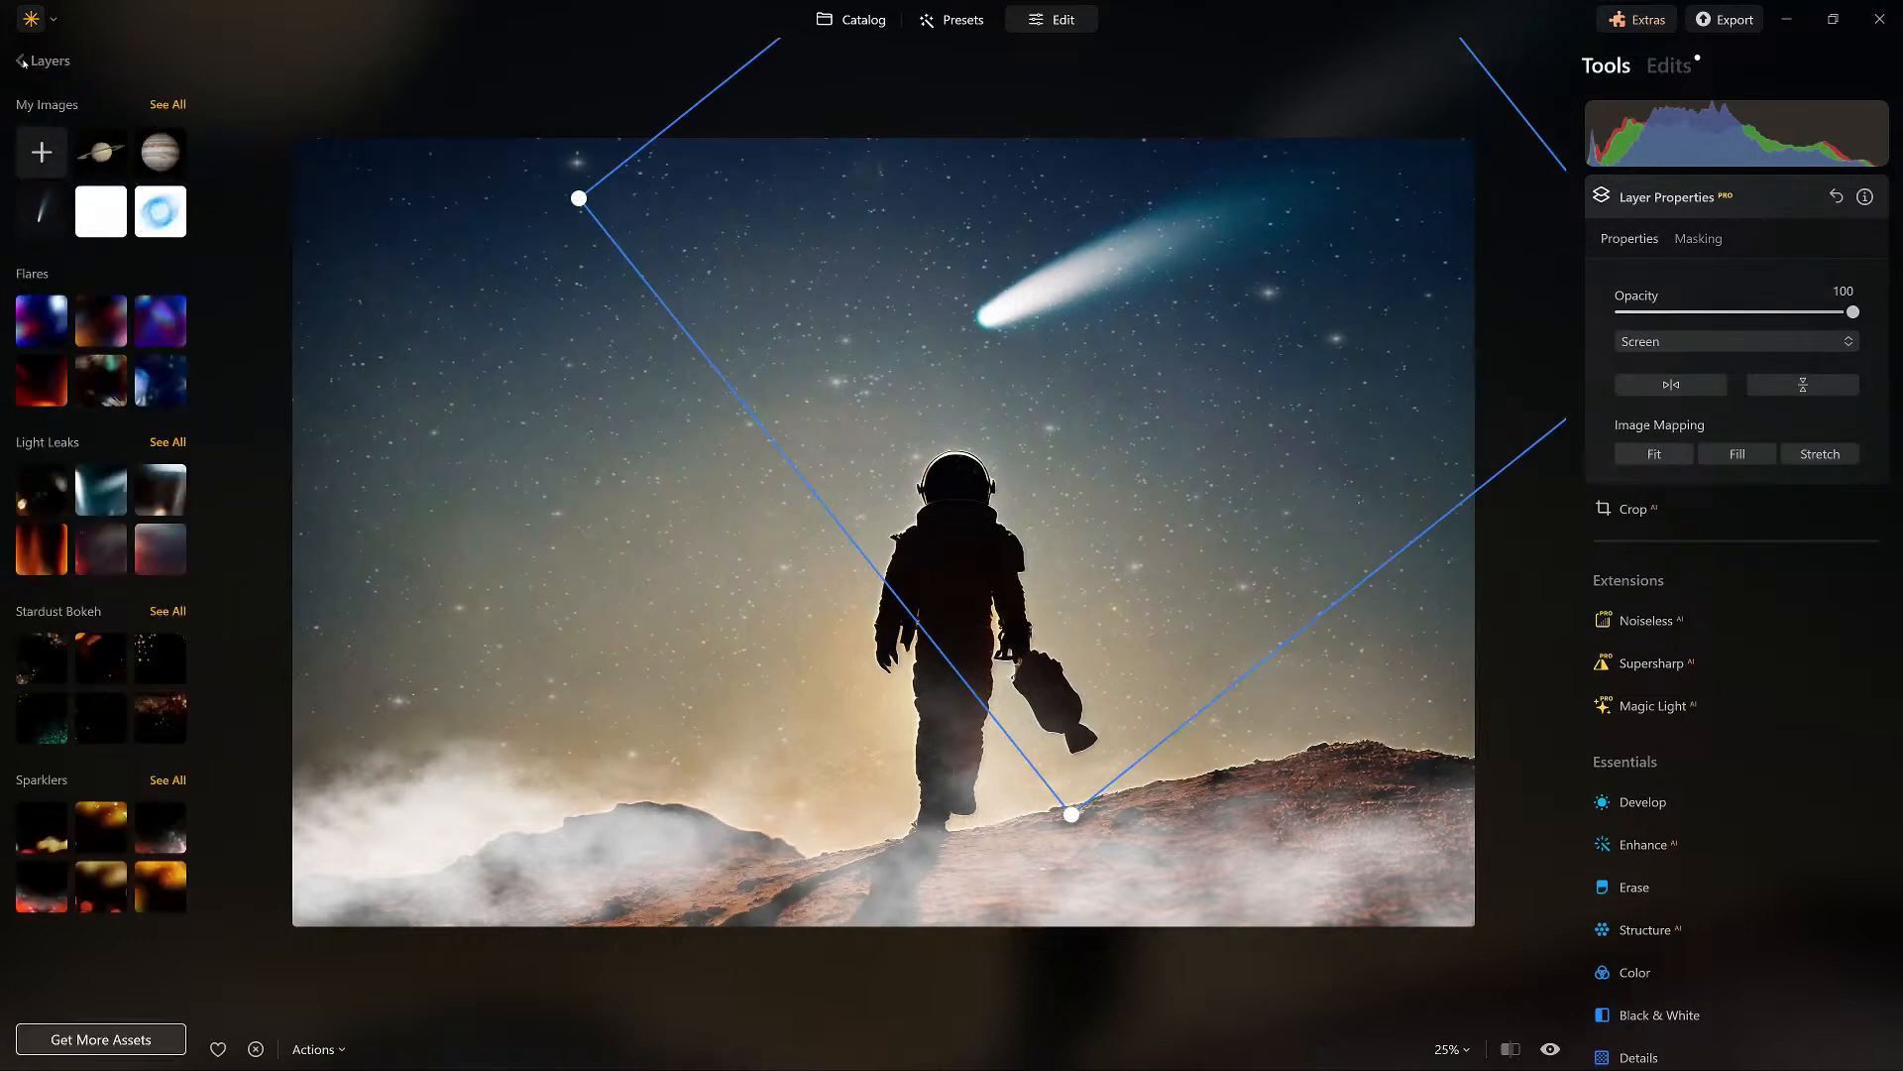
click(101, 151)
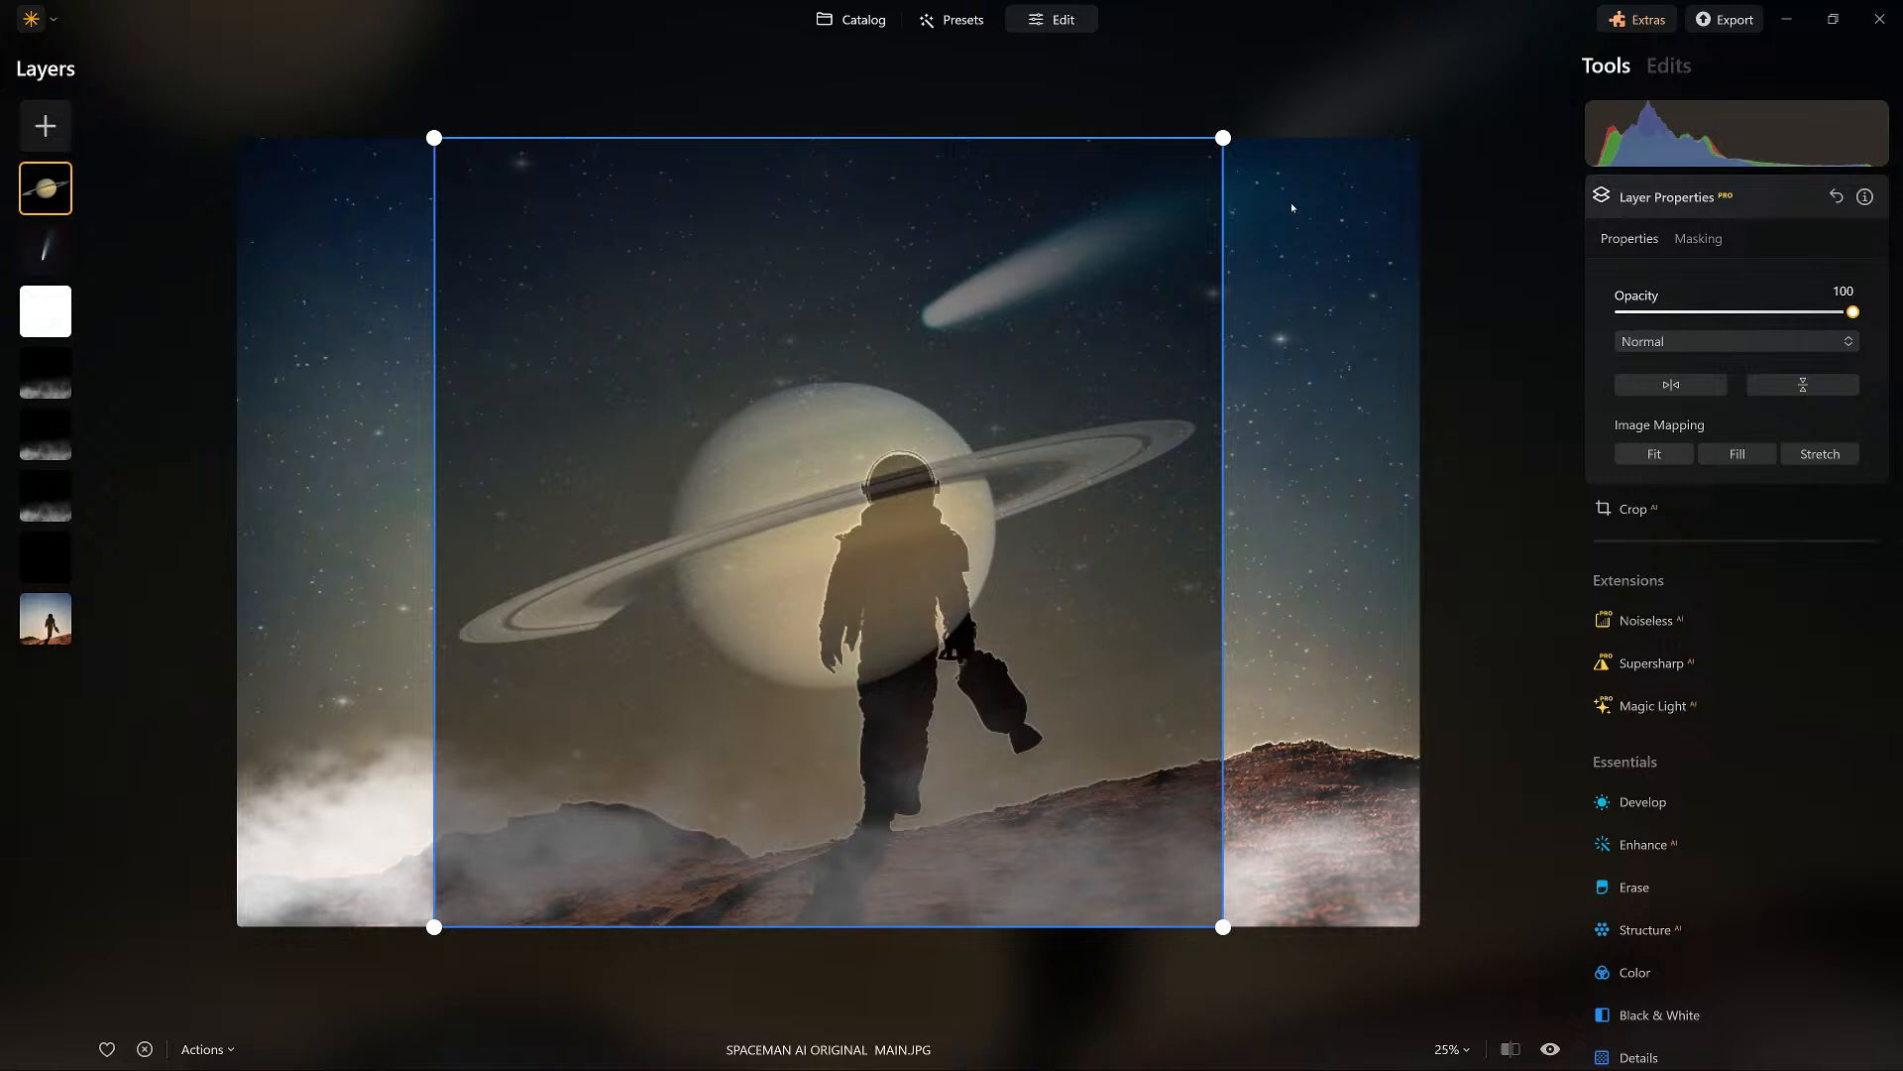
drag(617, 458, 493, 340)
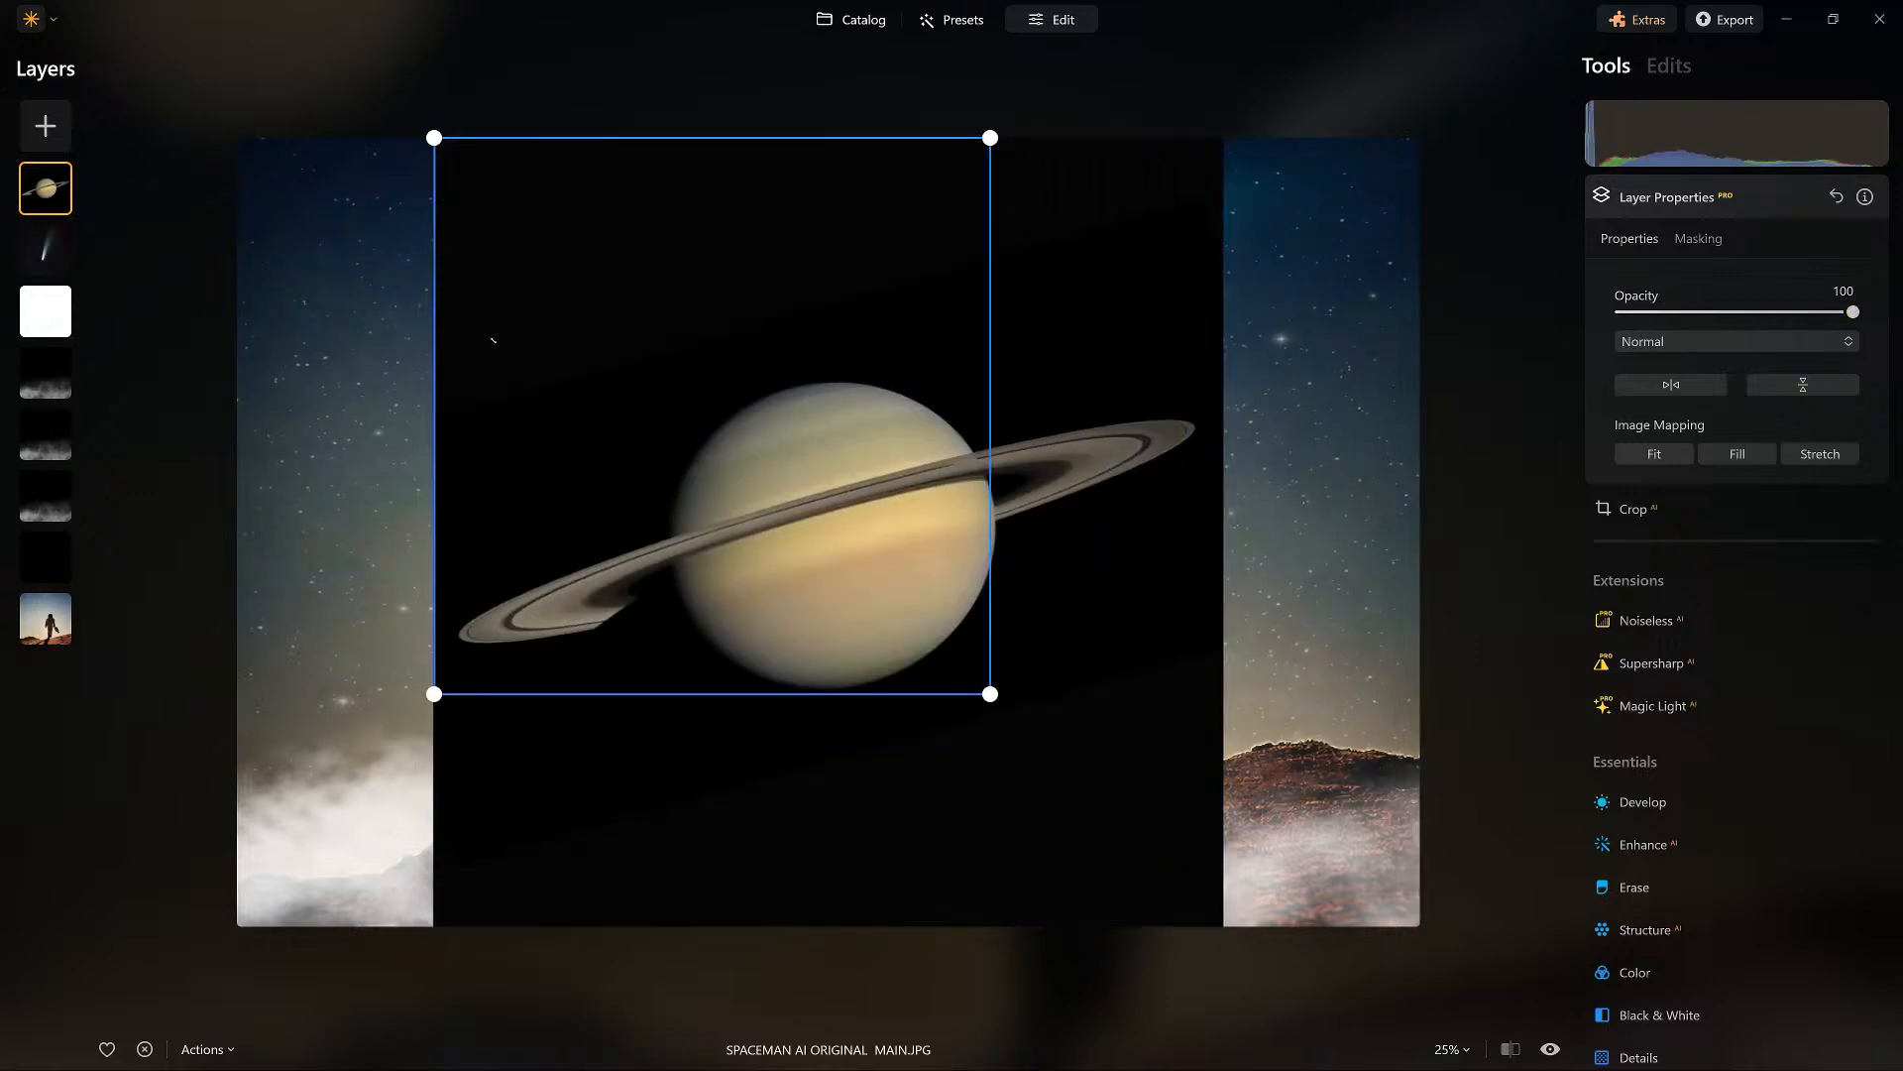
drag(398, 282, 299, 214)
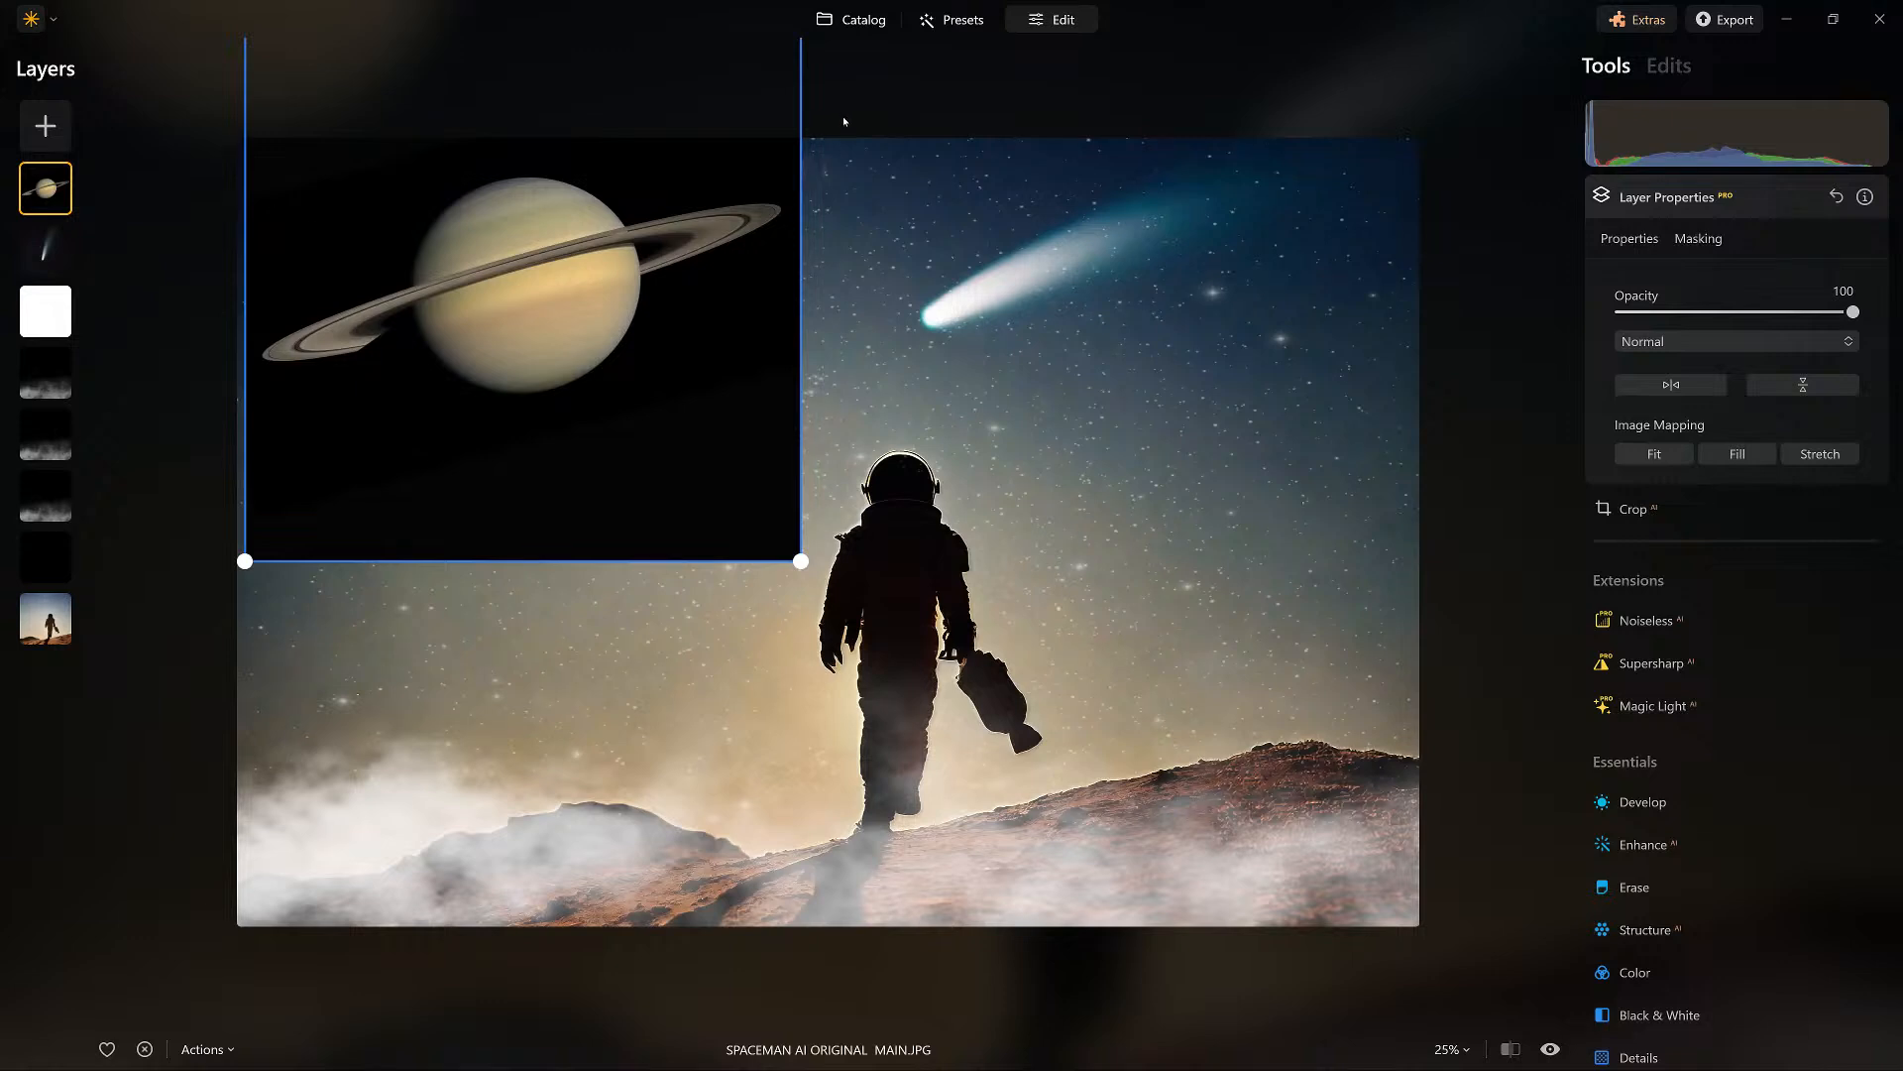
Remove the black background around Saturn with Background Removal.
click(1698, 238)
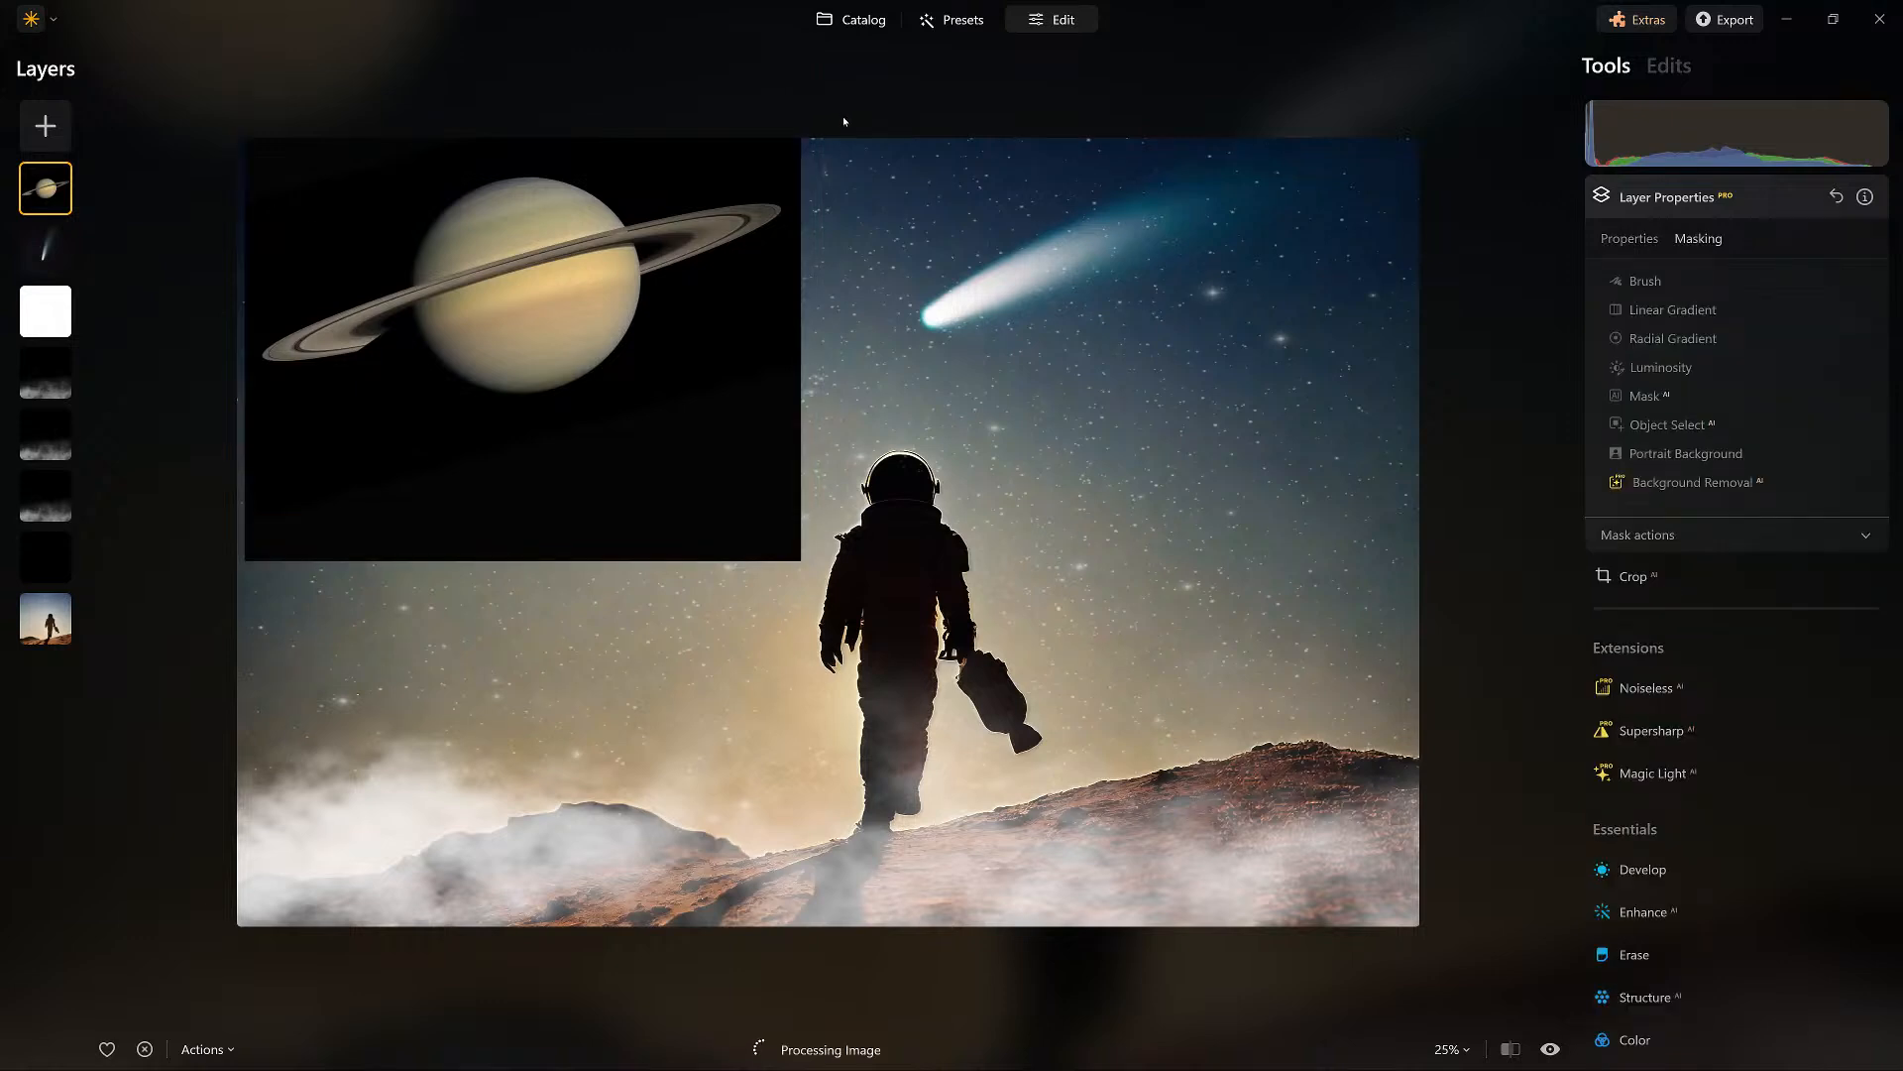
click(1693, 482)
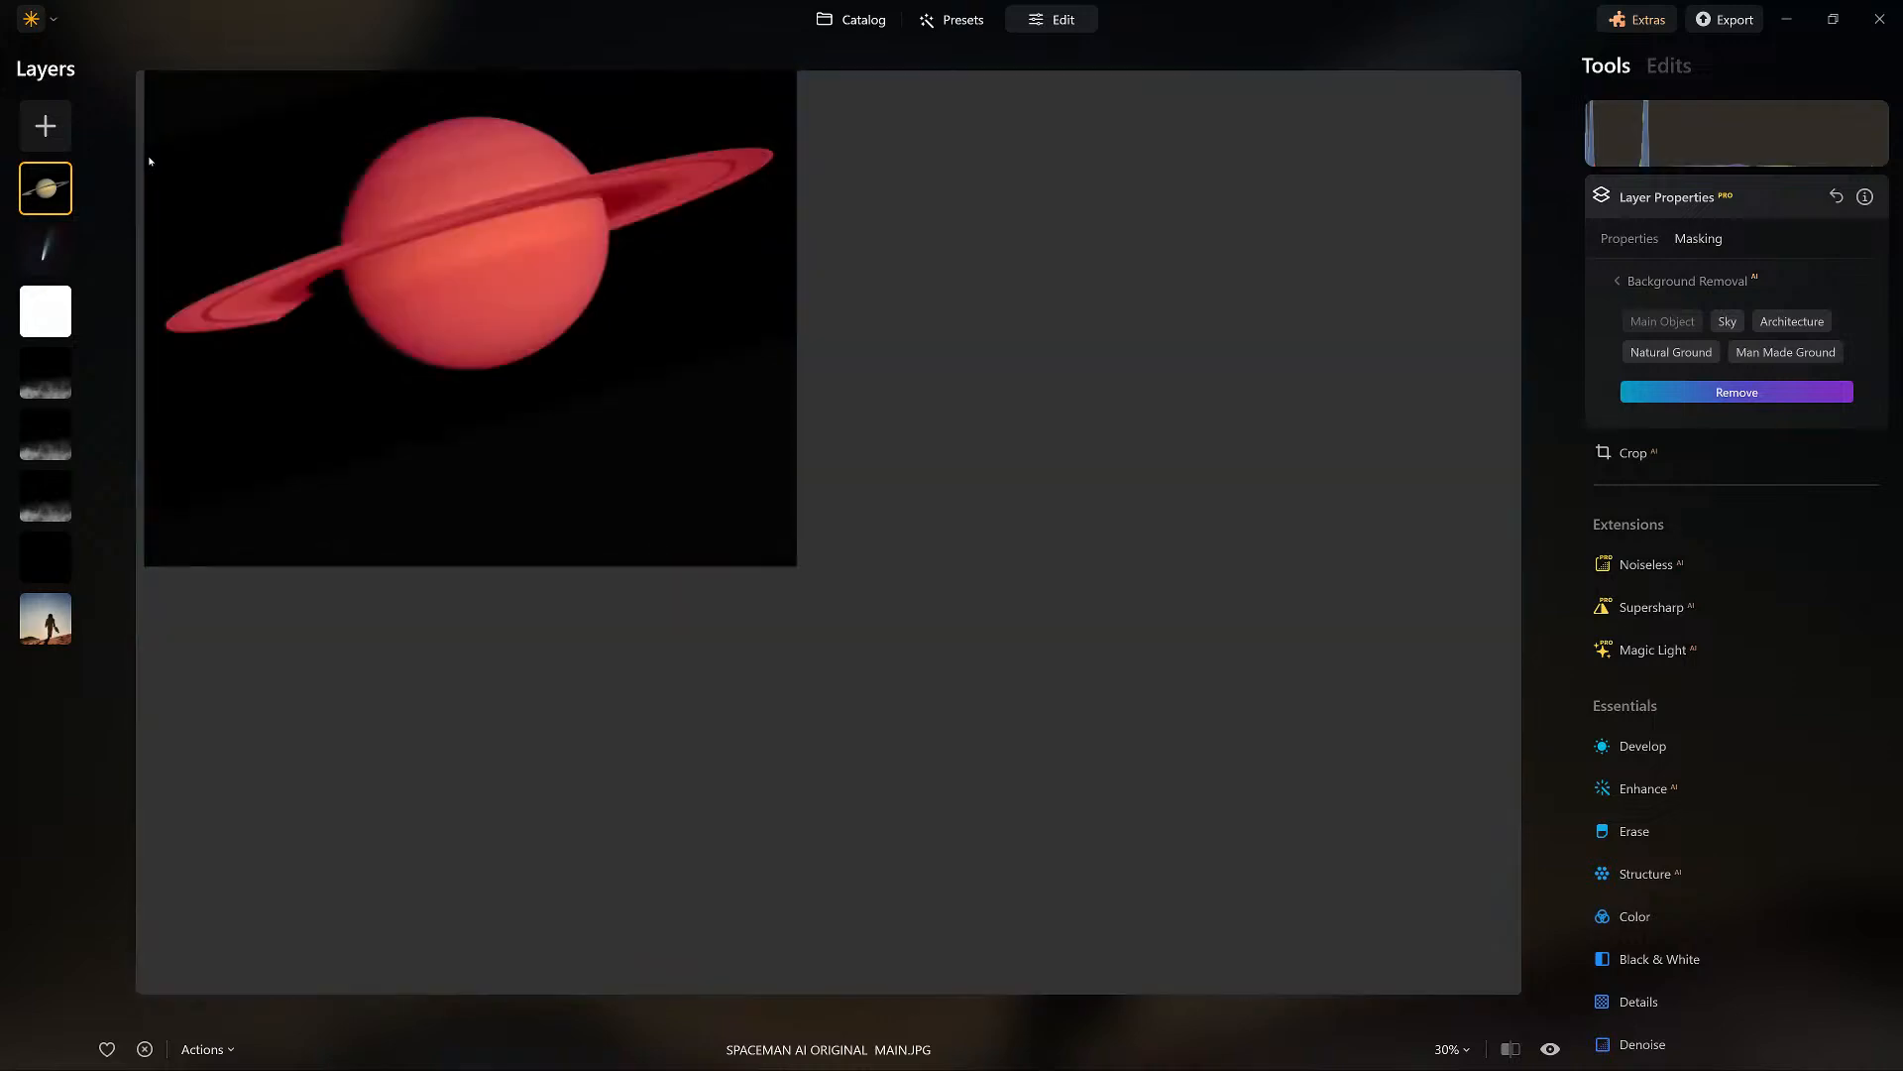
click(1737, 392)
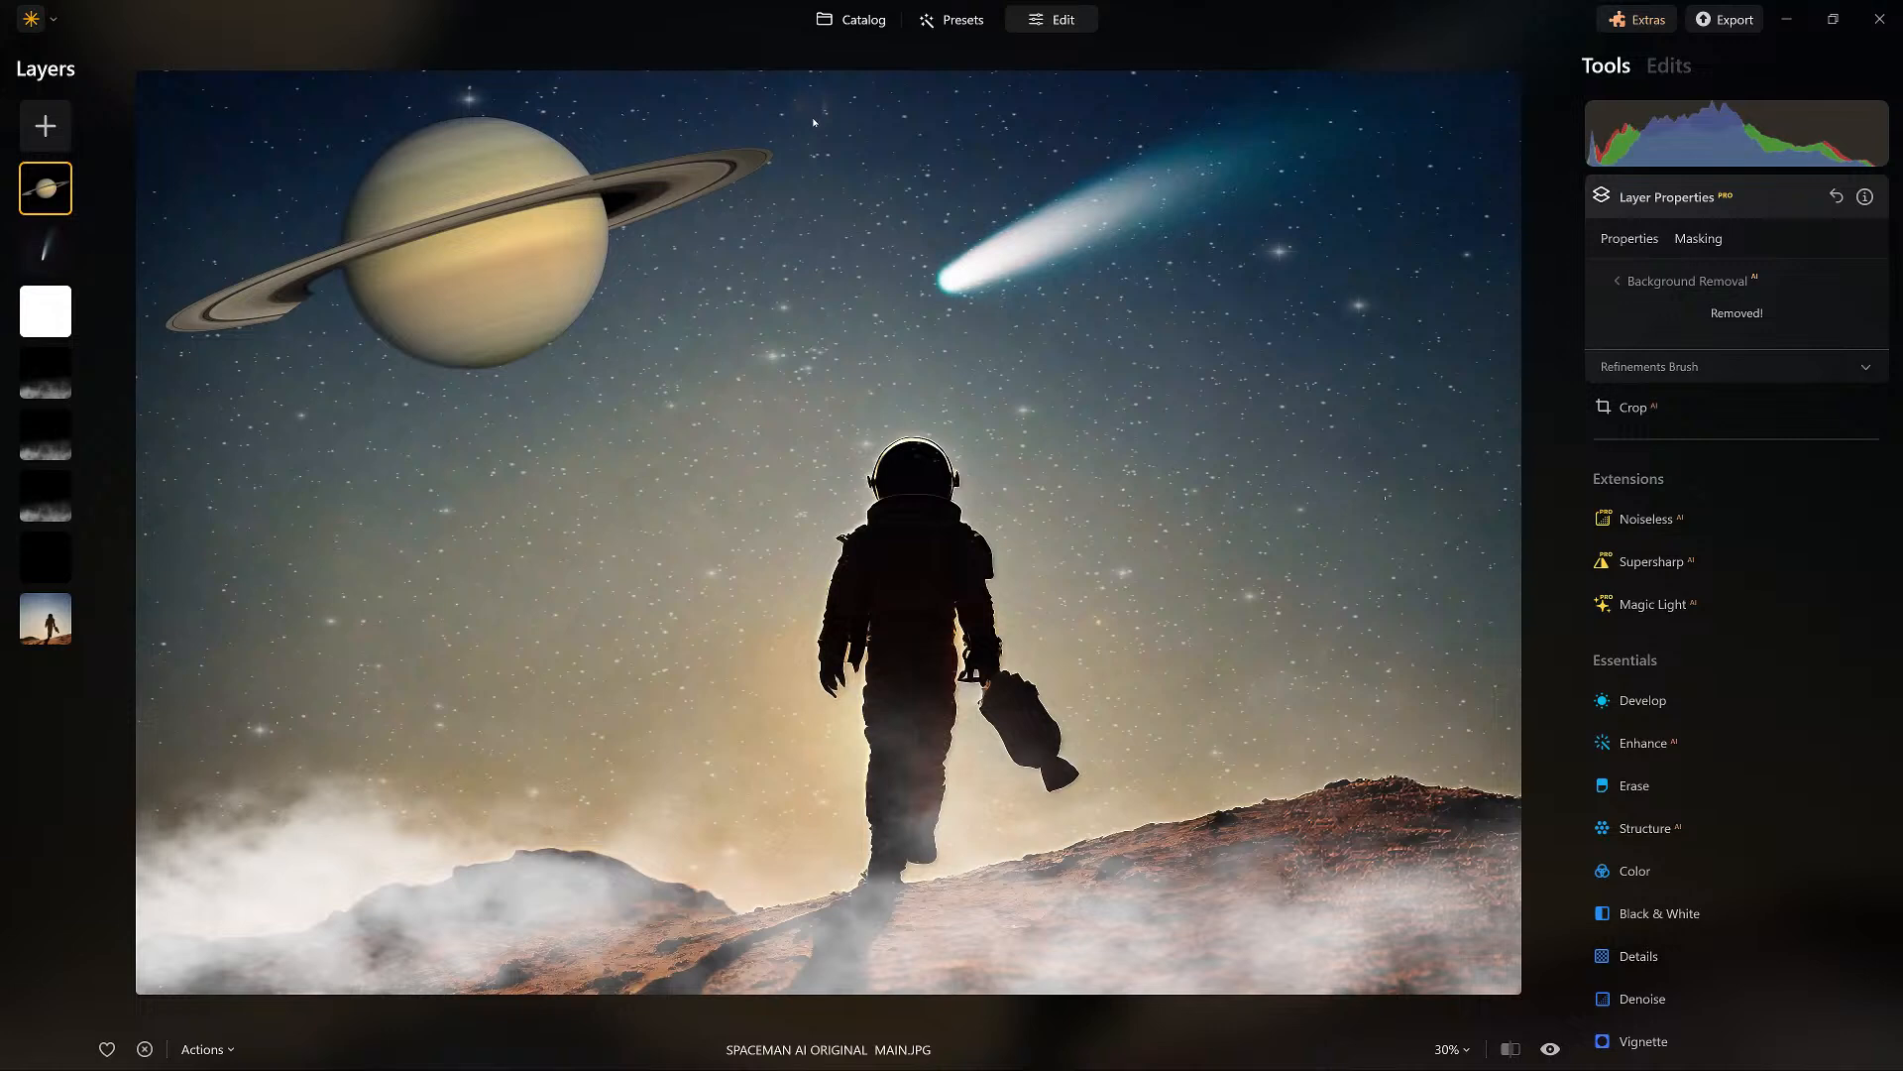
click(1636, 282)
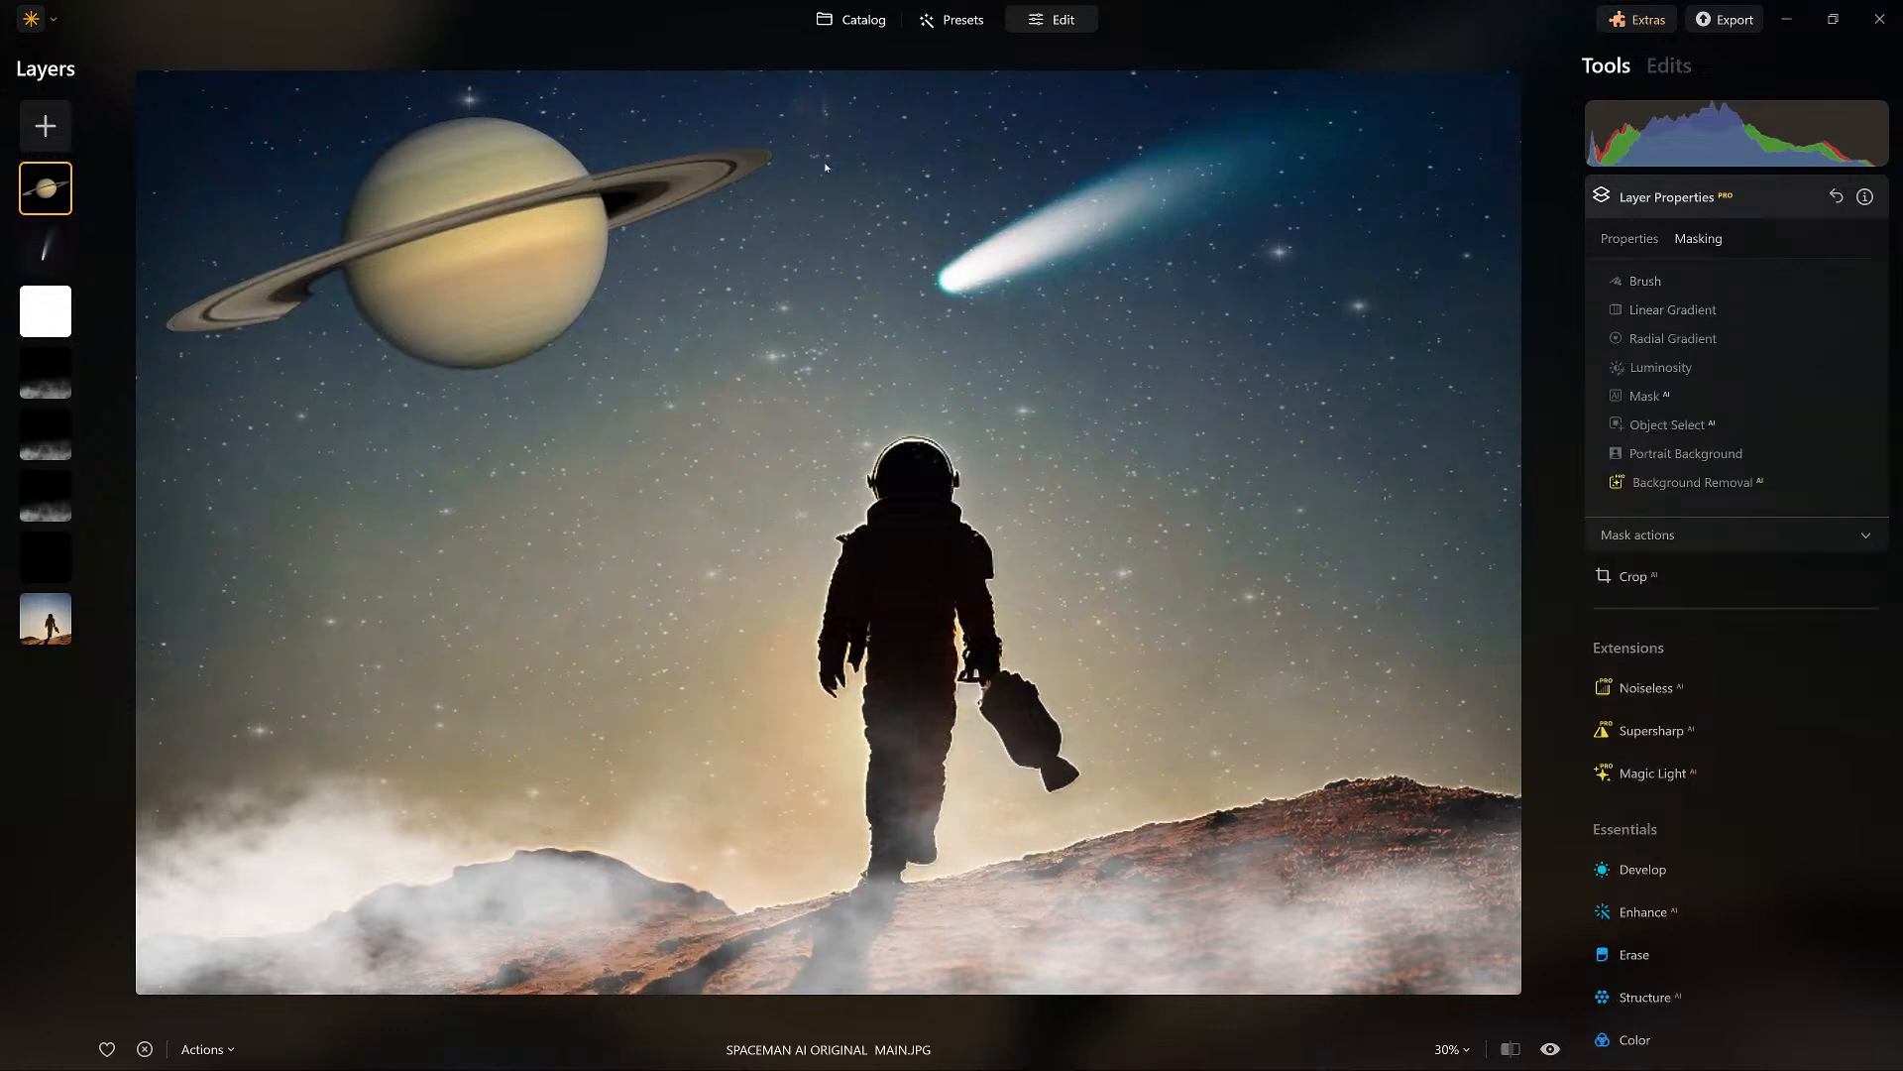
Paint back the missing dark part of Saturn's rings with a mask brush of size 28.
click(1644, 282)
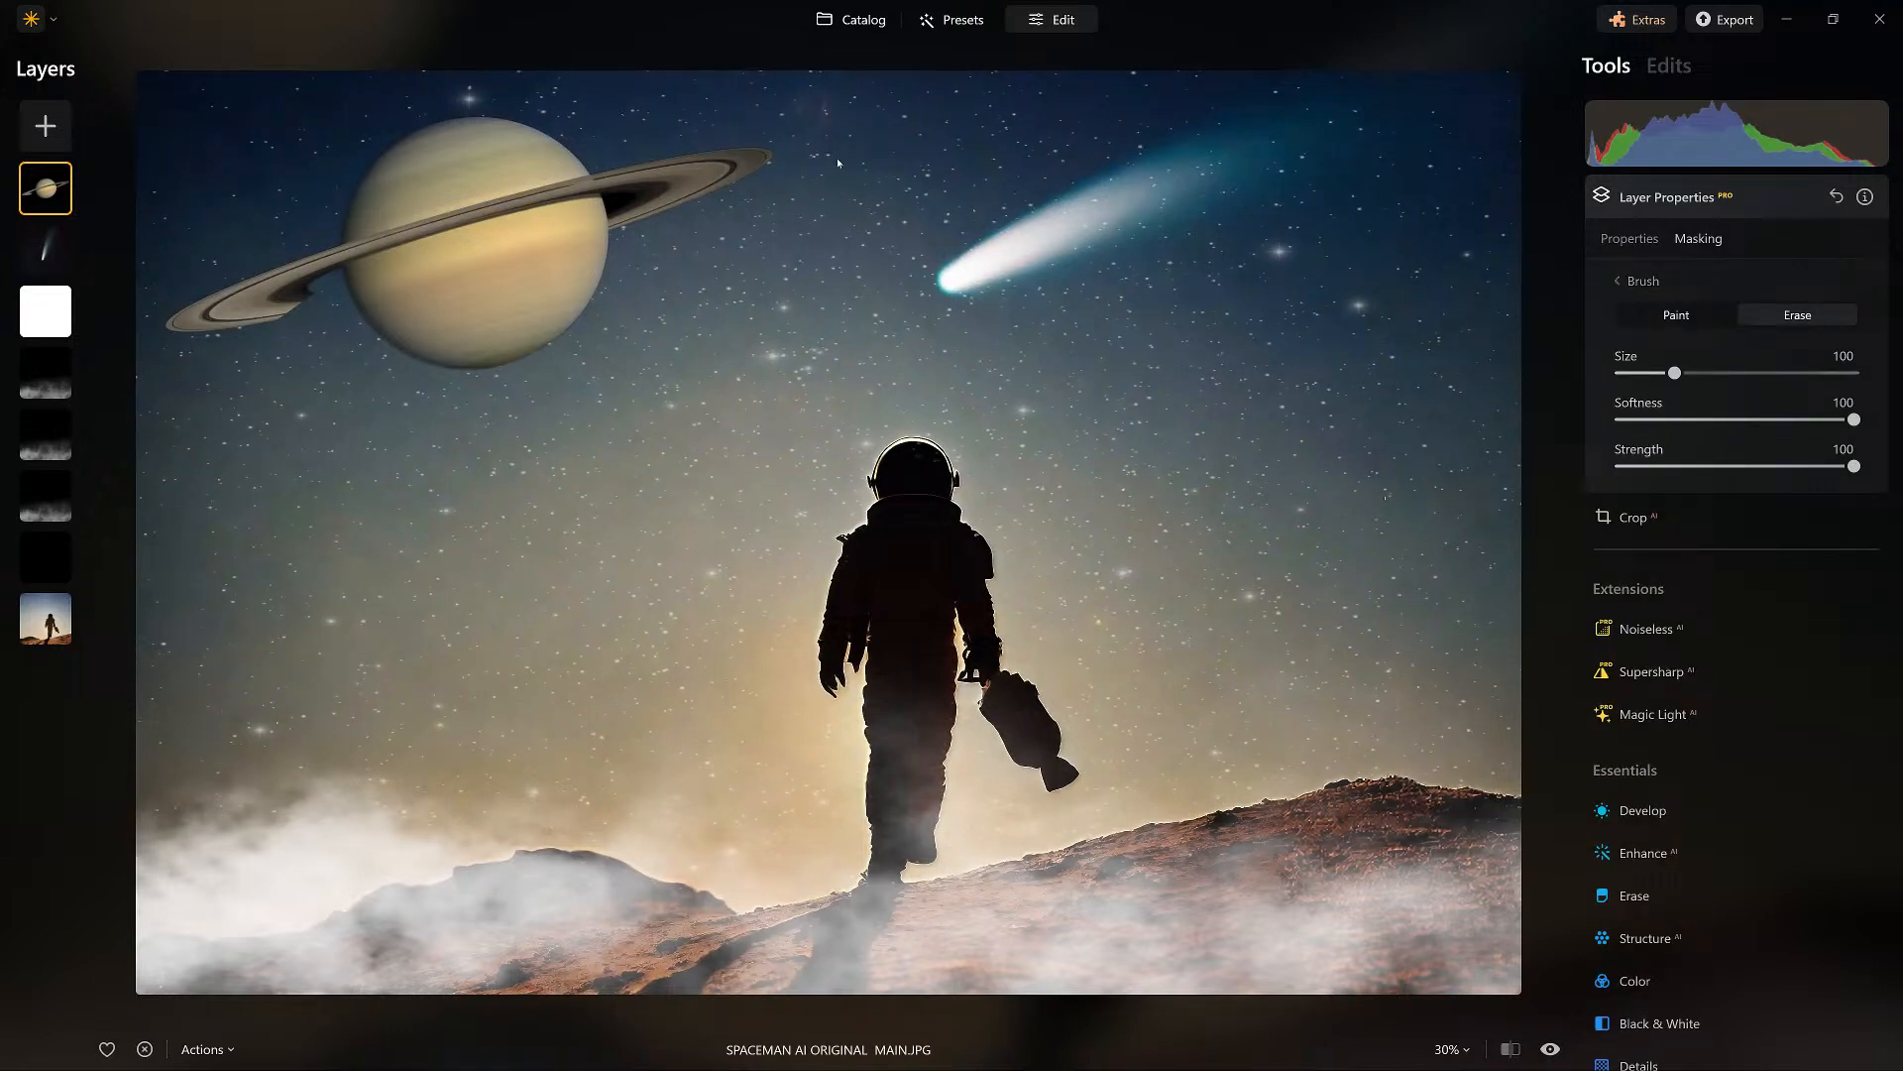
drag(1674, 373, 1624, 373)
scroll(185, 143, up, 1)
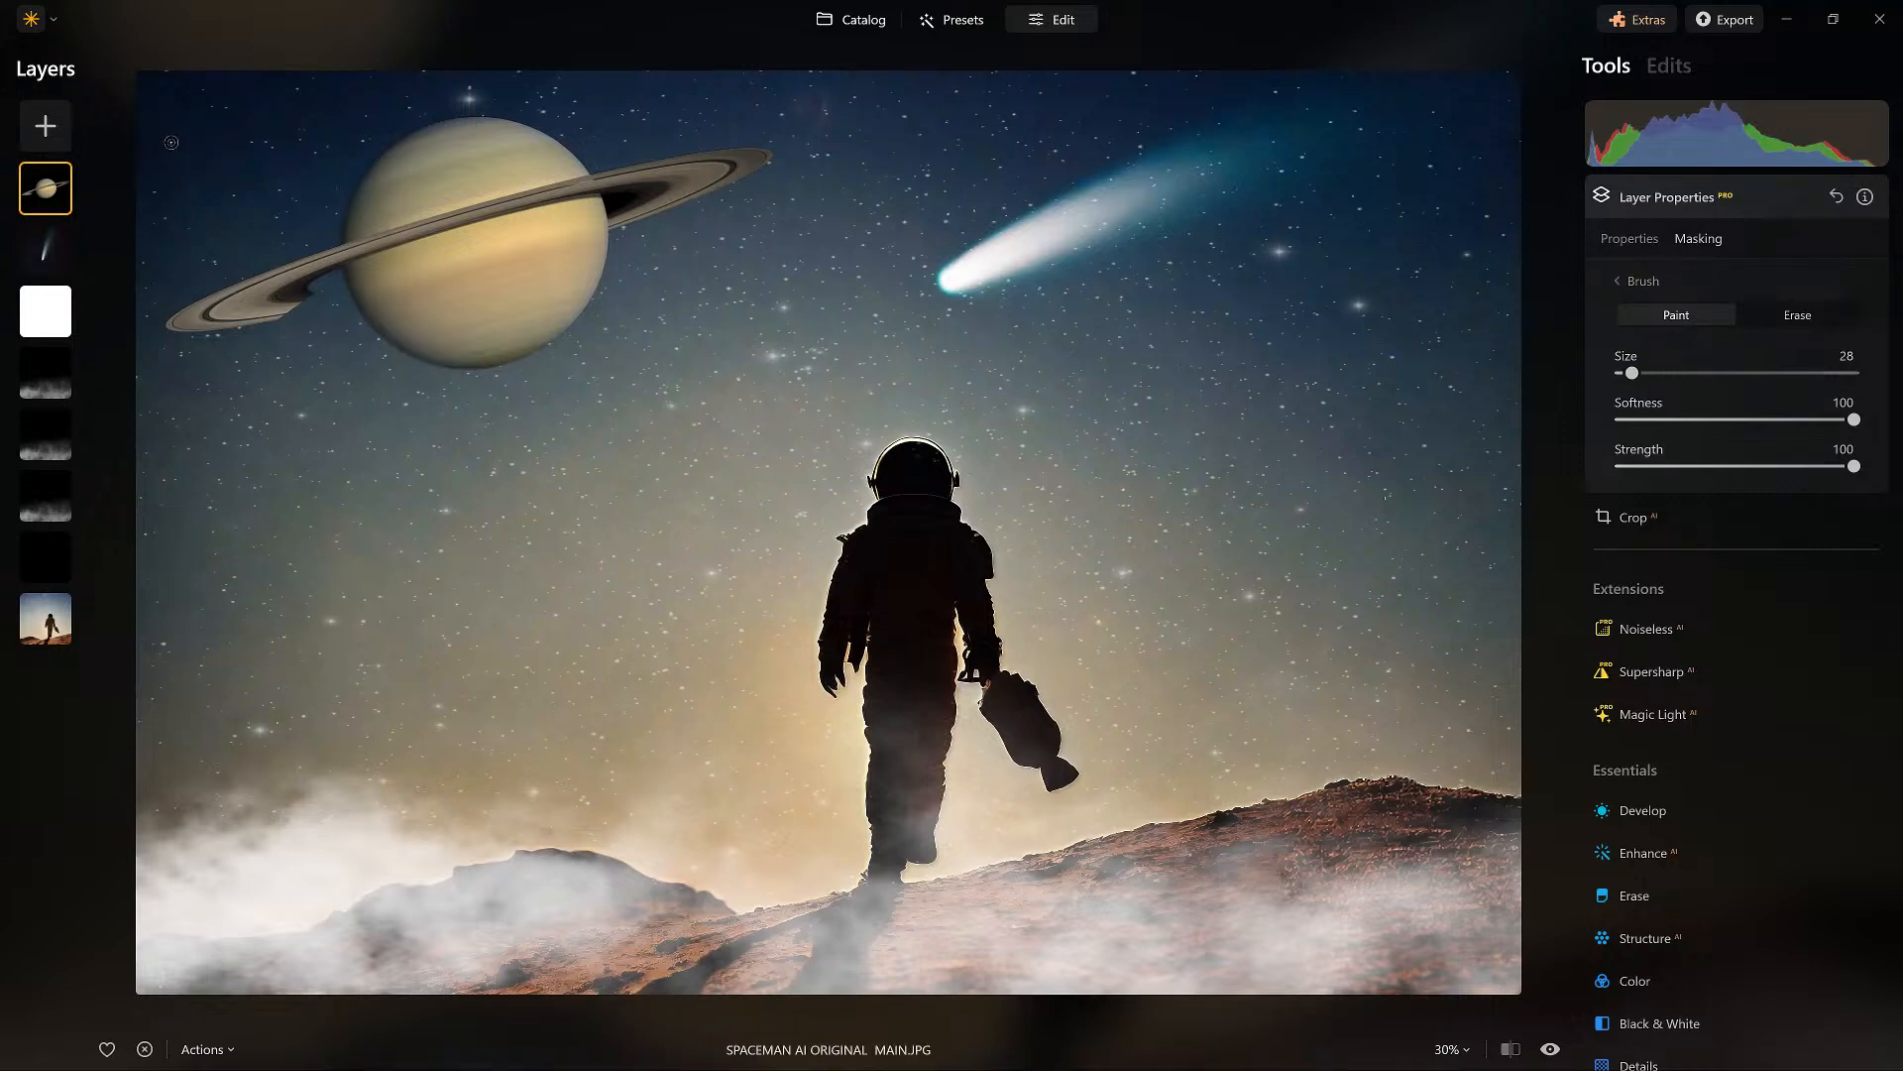
click(176, 140)
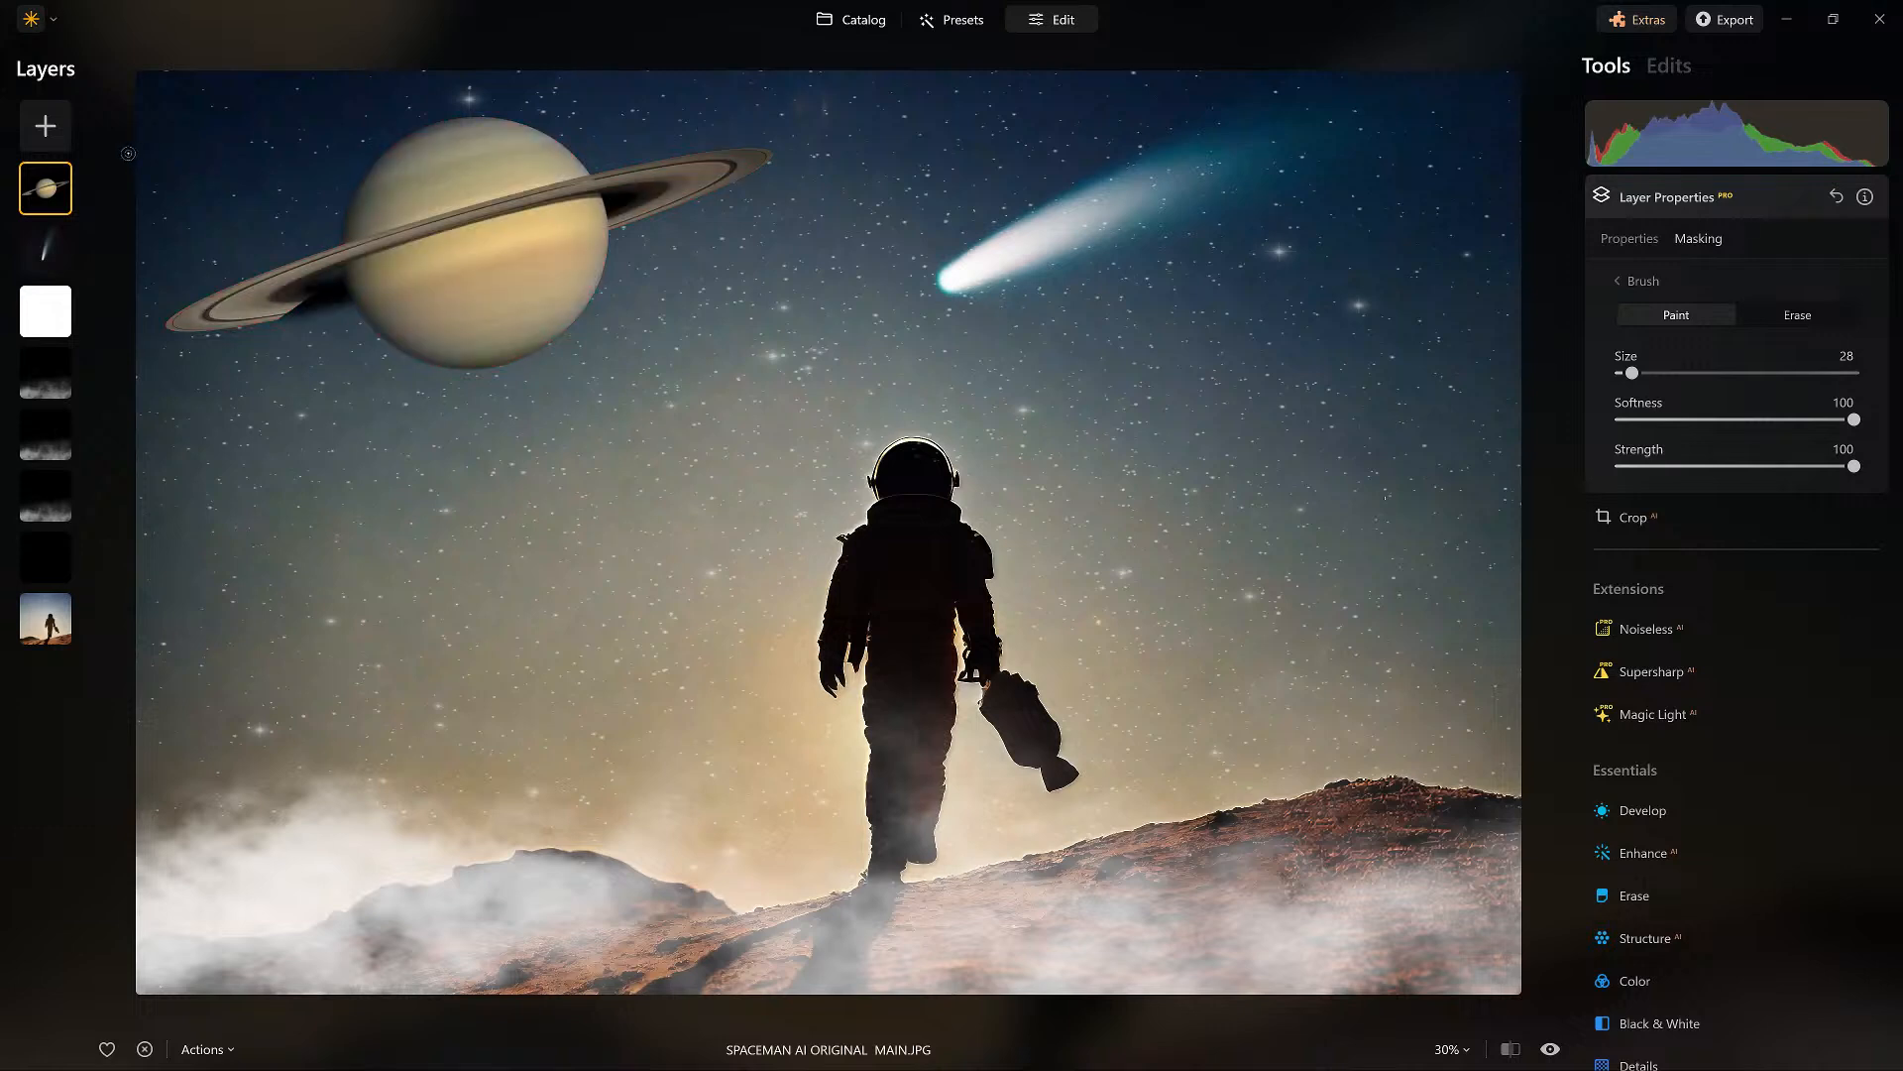
click(226, 144)
click(506, 180)
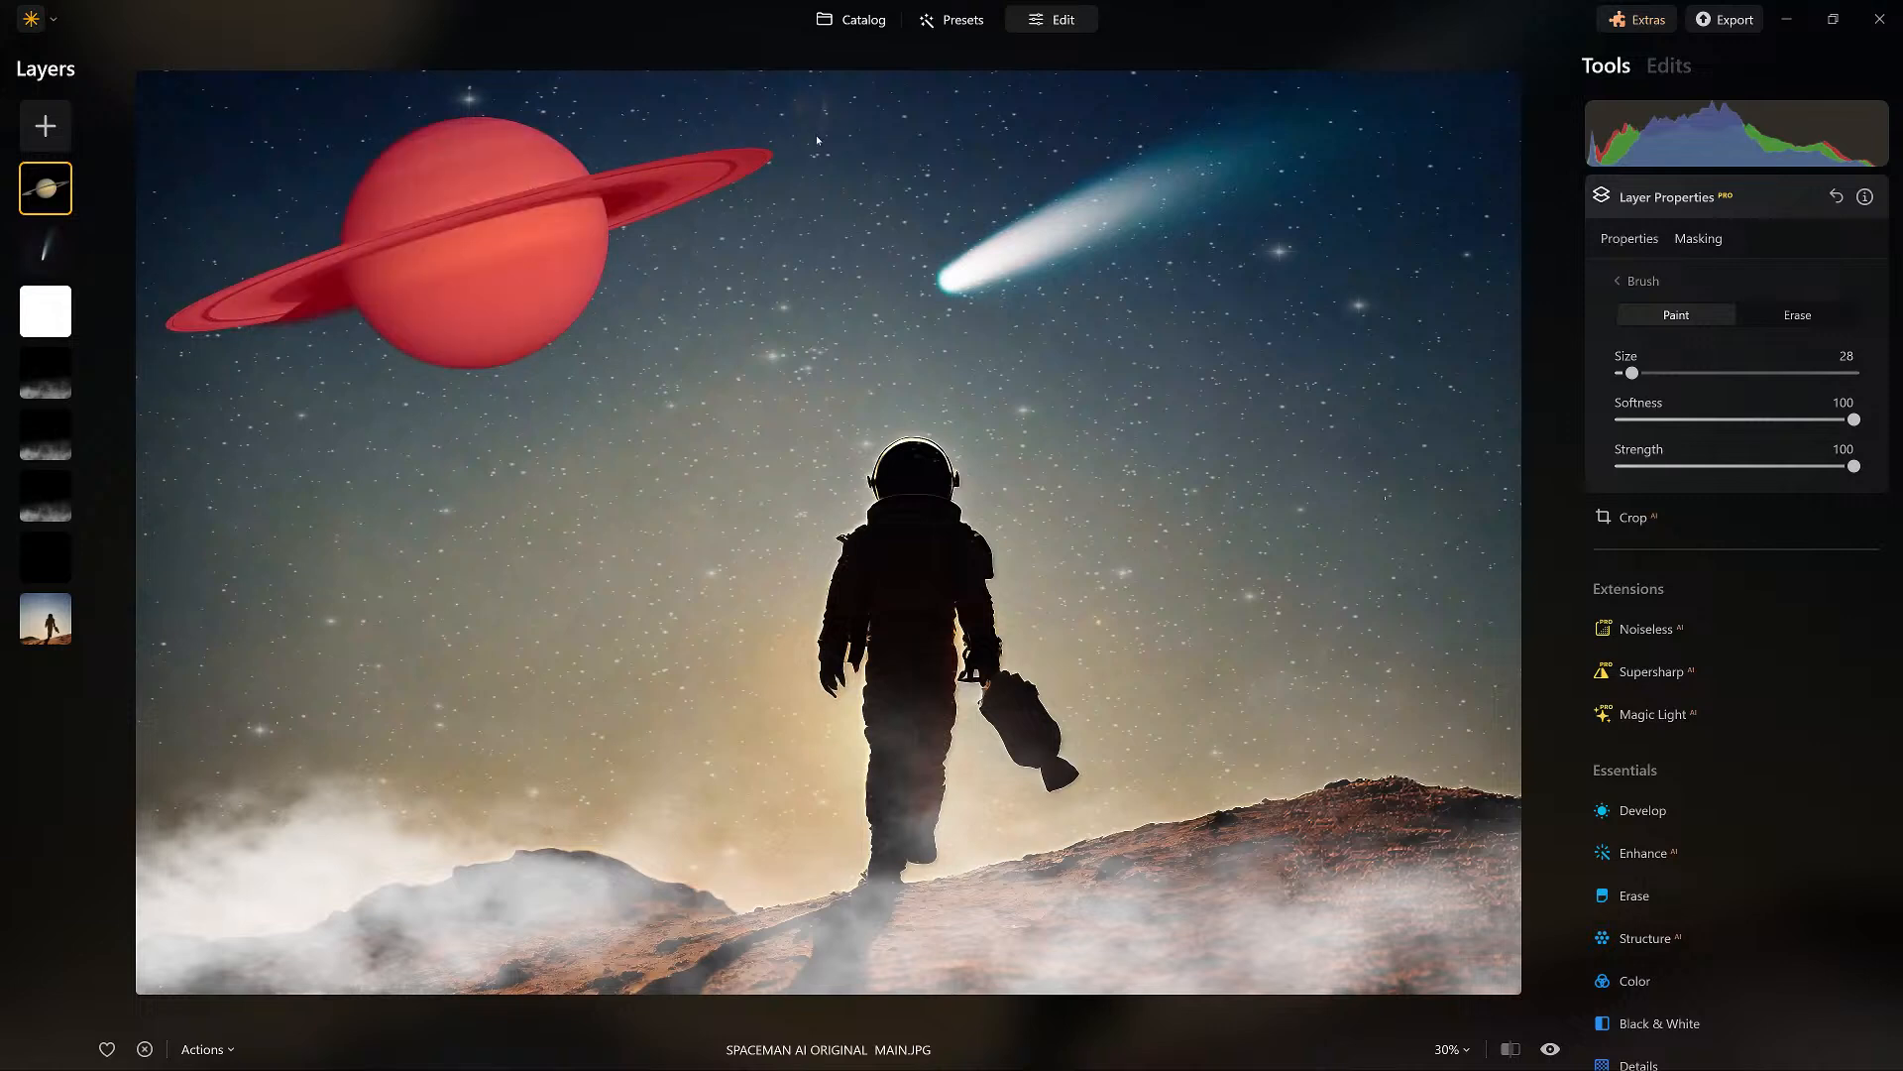
click(1634, 282)
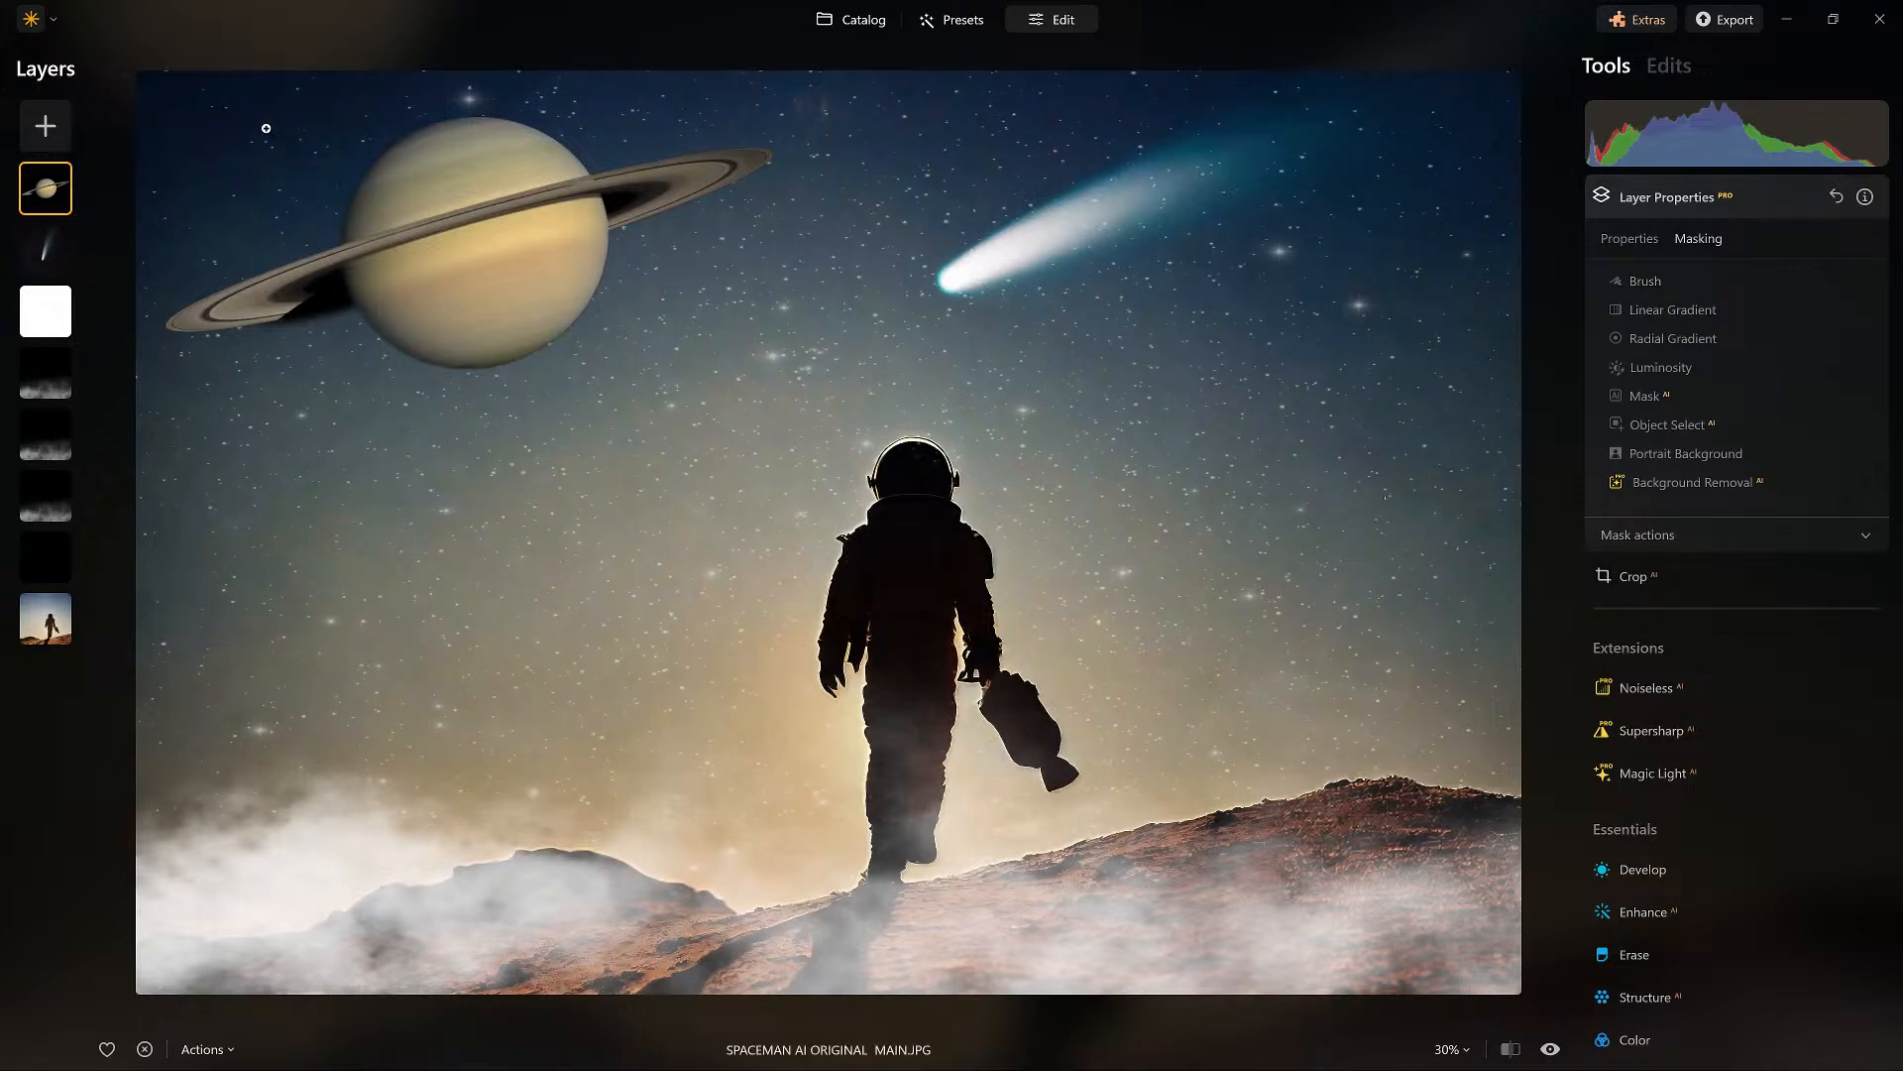
Enlarge the Saturn layer slightly and move it so the ring tip meets the photo's left edge.
click(1630, 239)
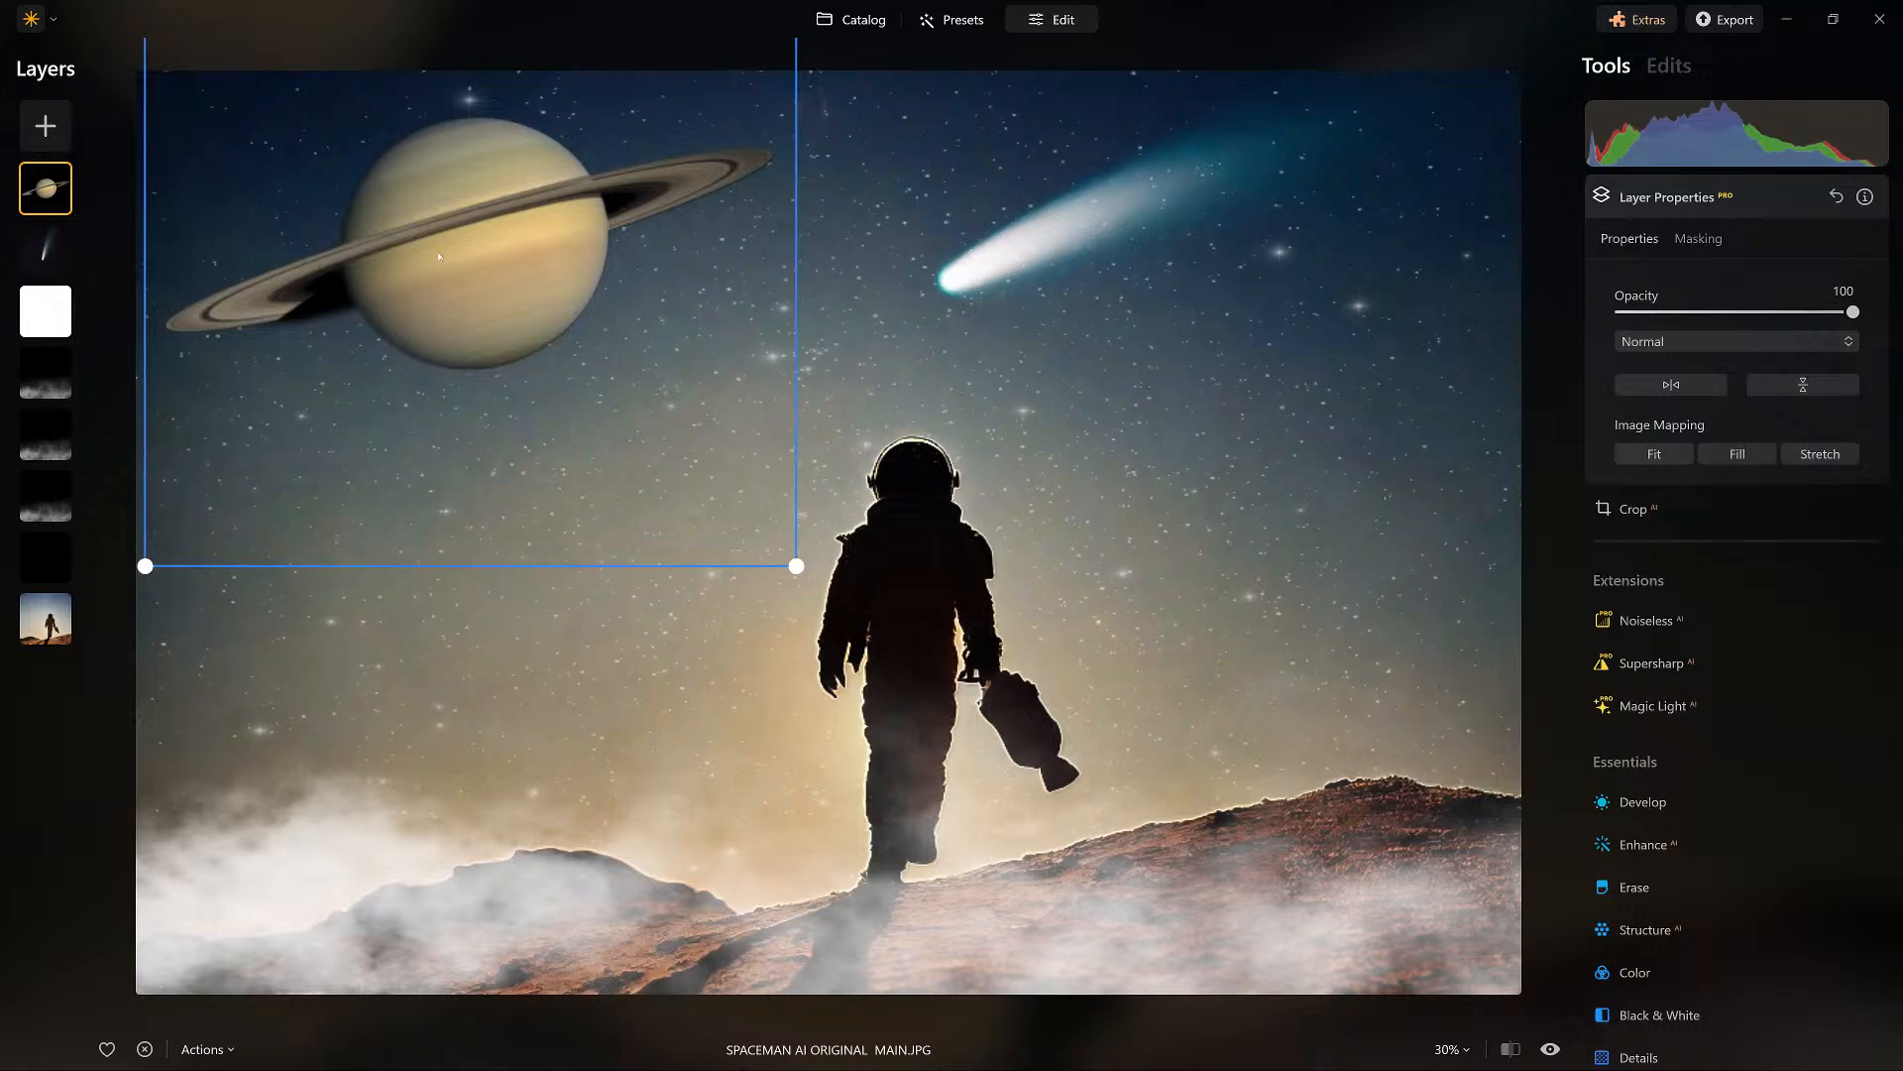
drag(796, 566, 826, 595)
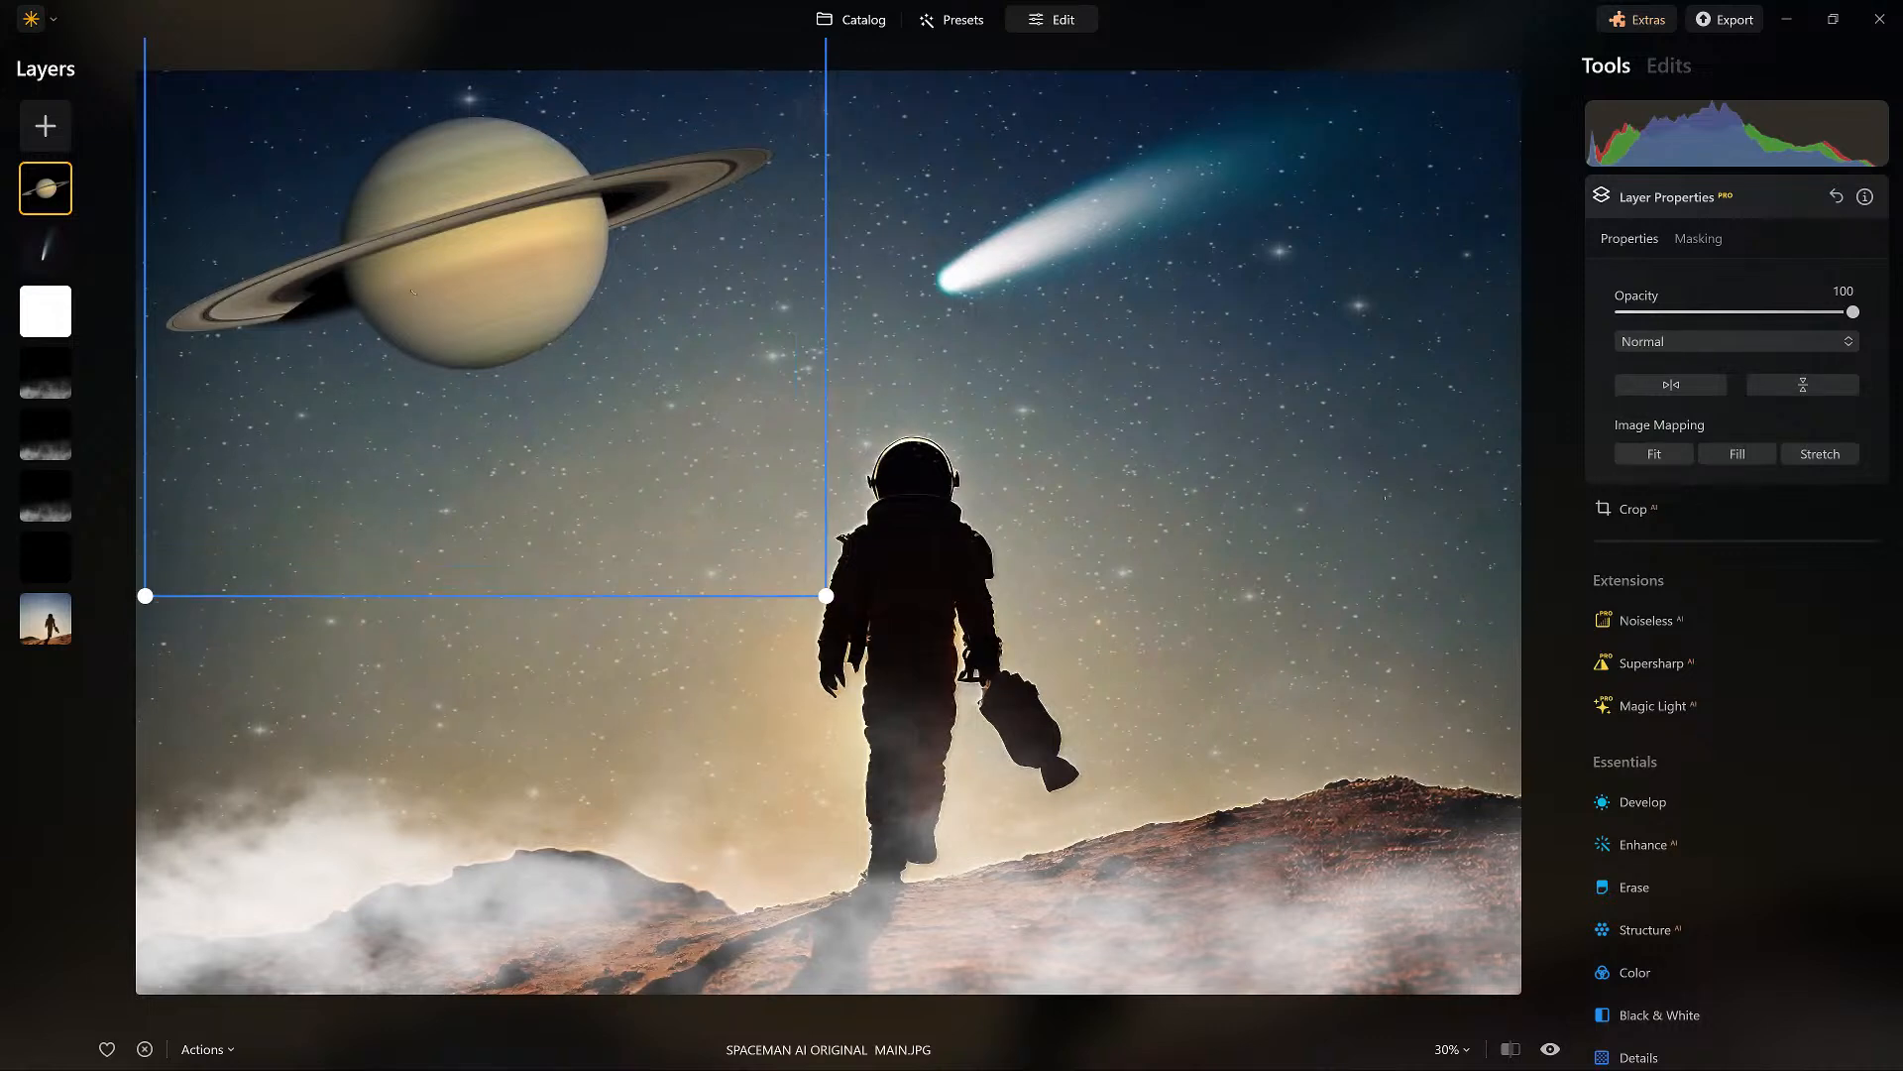
mouse_move(518, 338)
mouse_down()
mouse_move(464, 328)
mouse_move(468, 310)
mouse_up()
drag(234, 155, 250, 158)
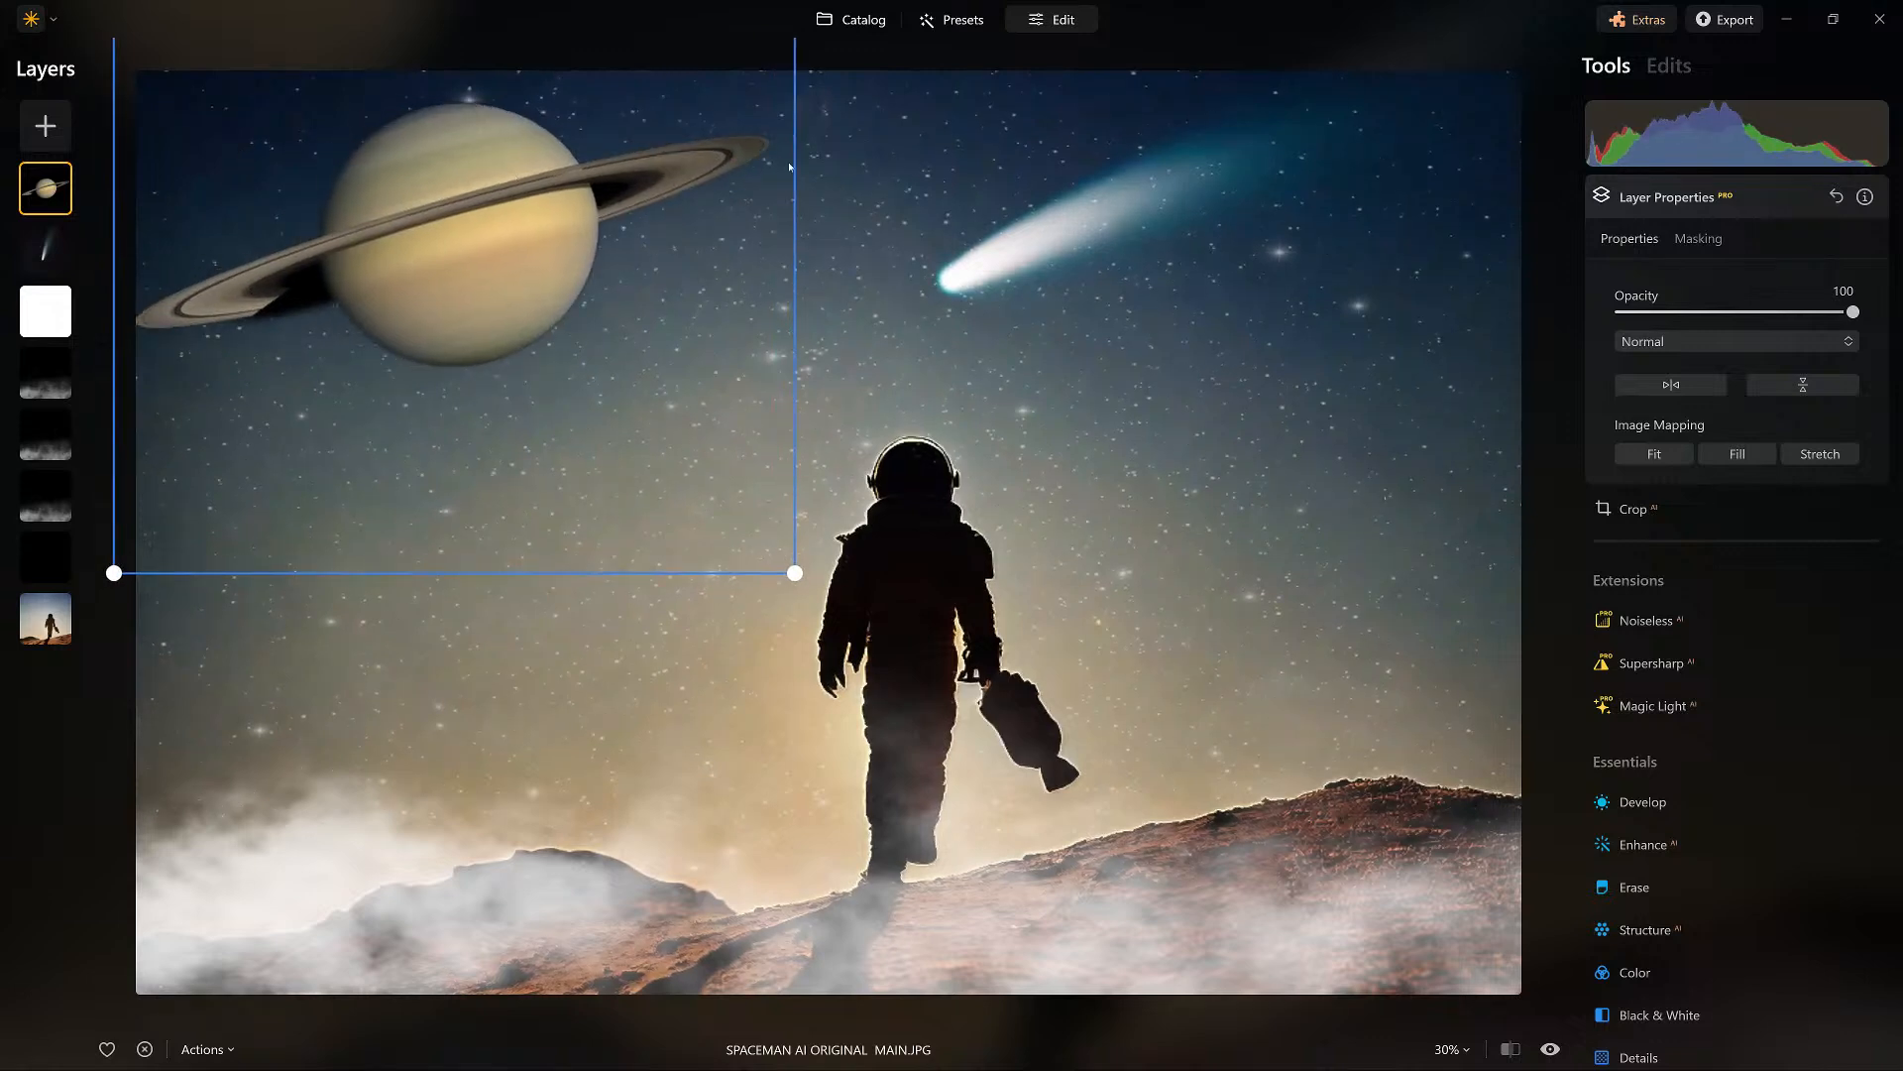
click(819, 102)
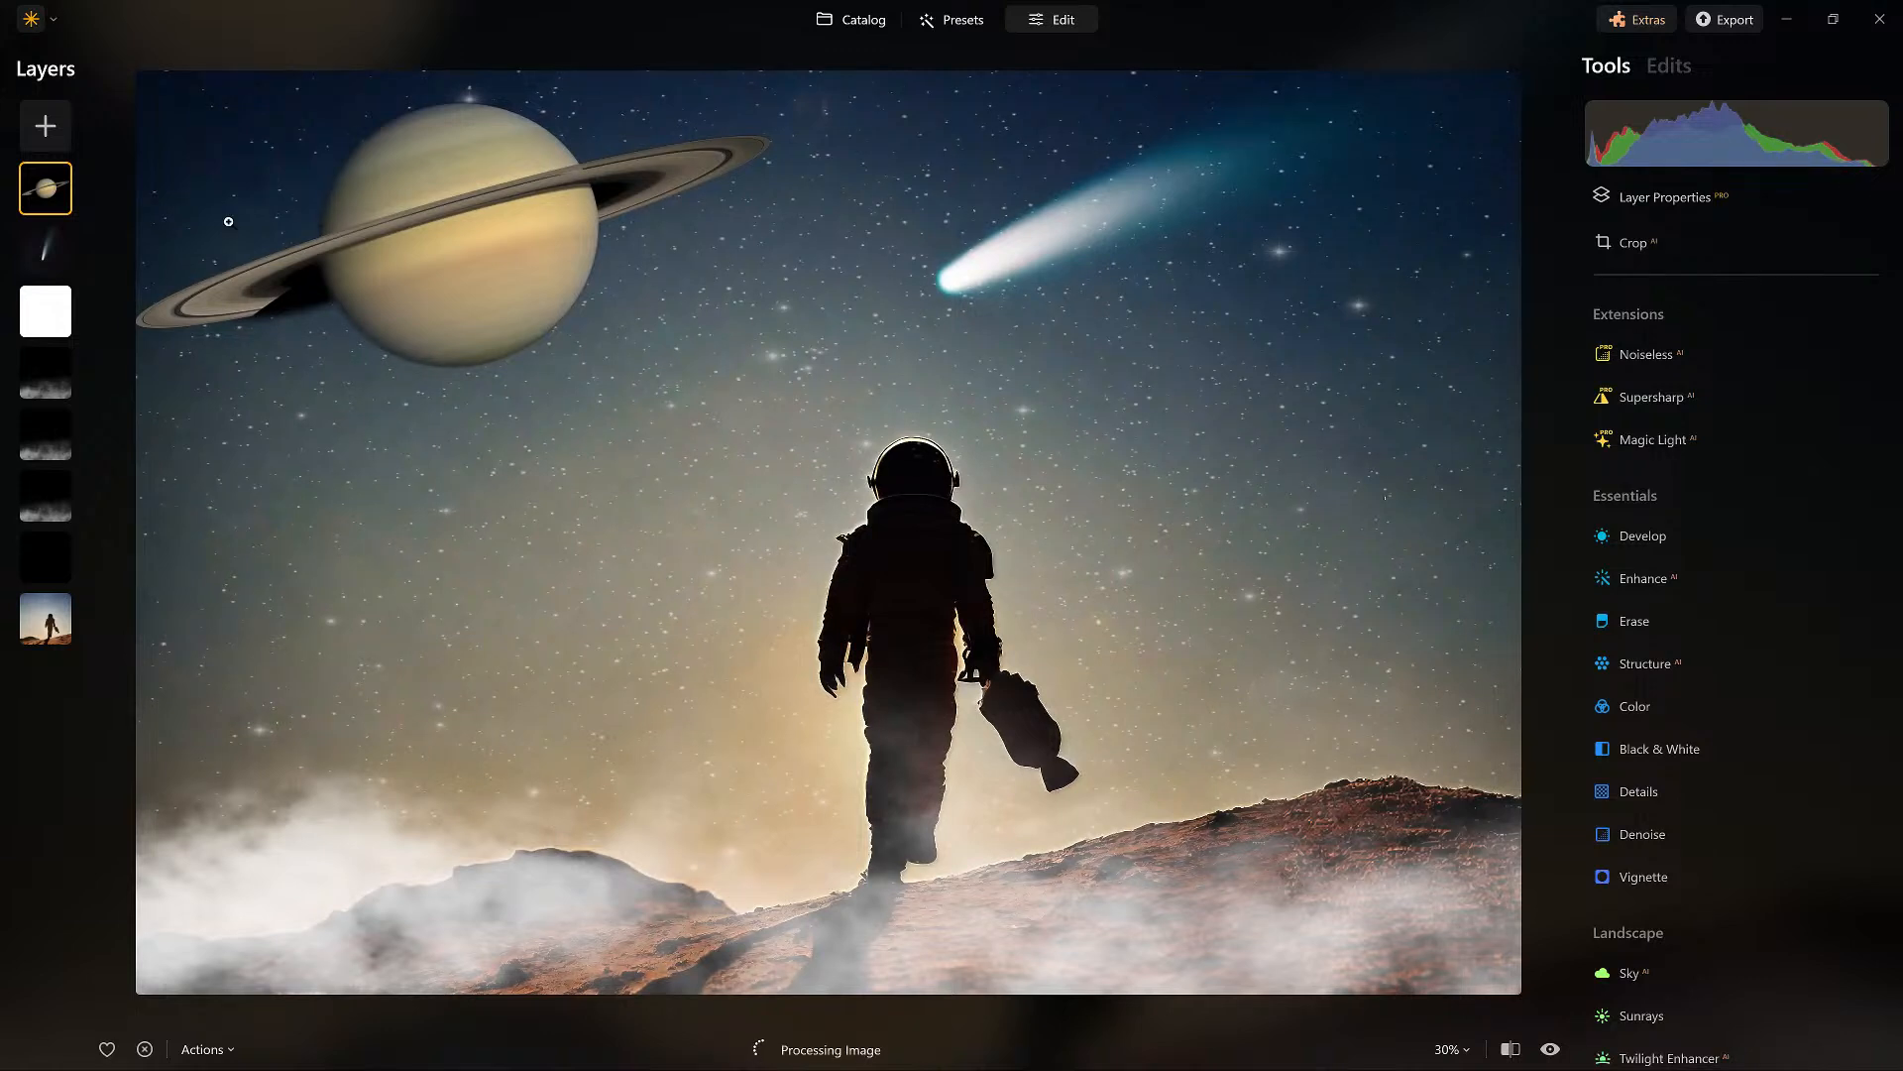
Duplicate the black Soft Light layer and move the copy to the top of the layer stack.
click(46, 557)
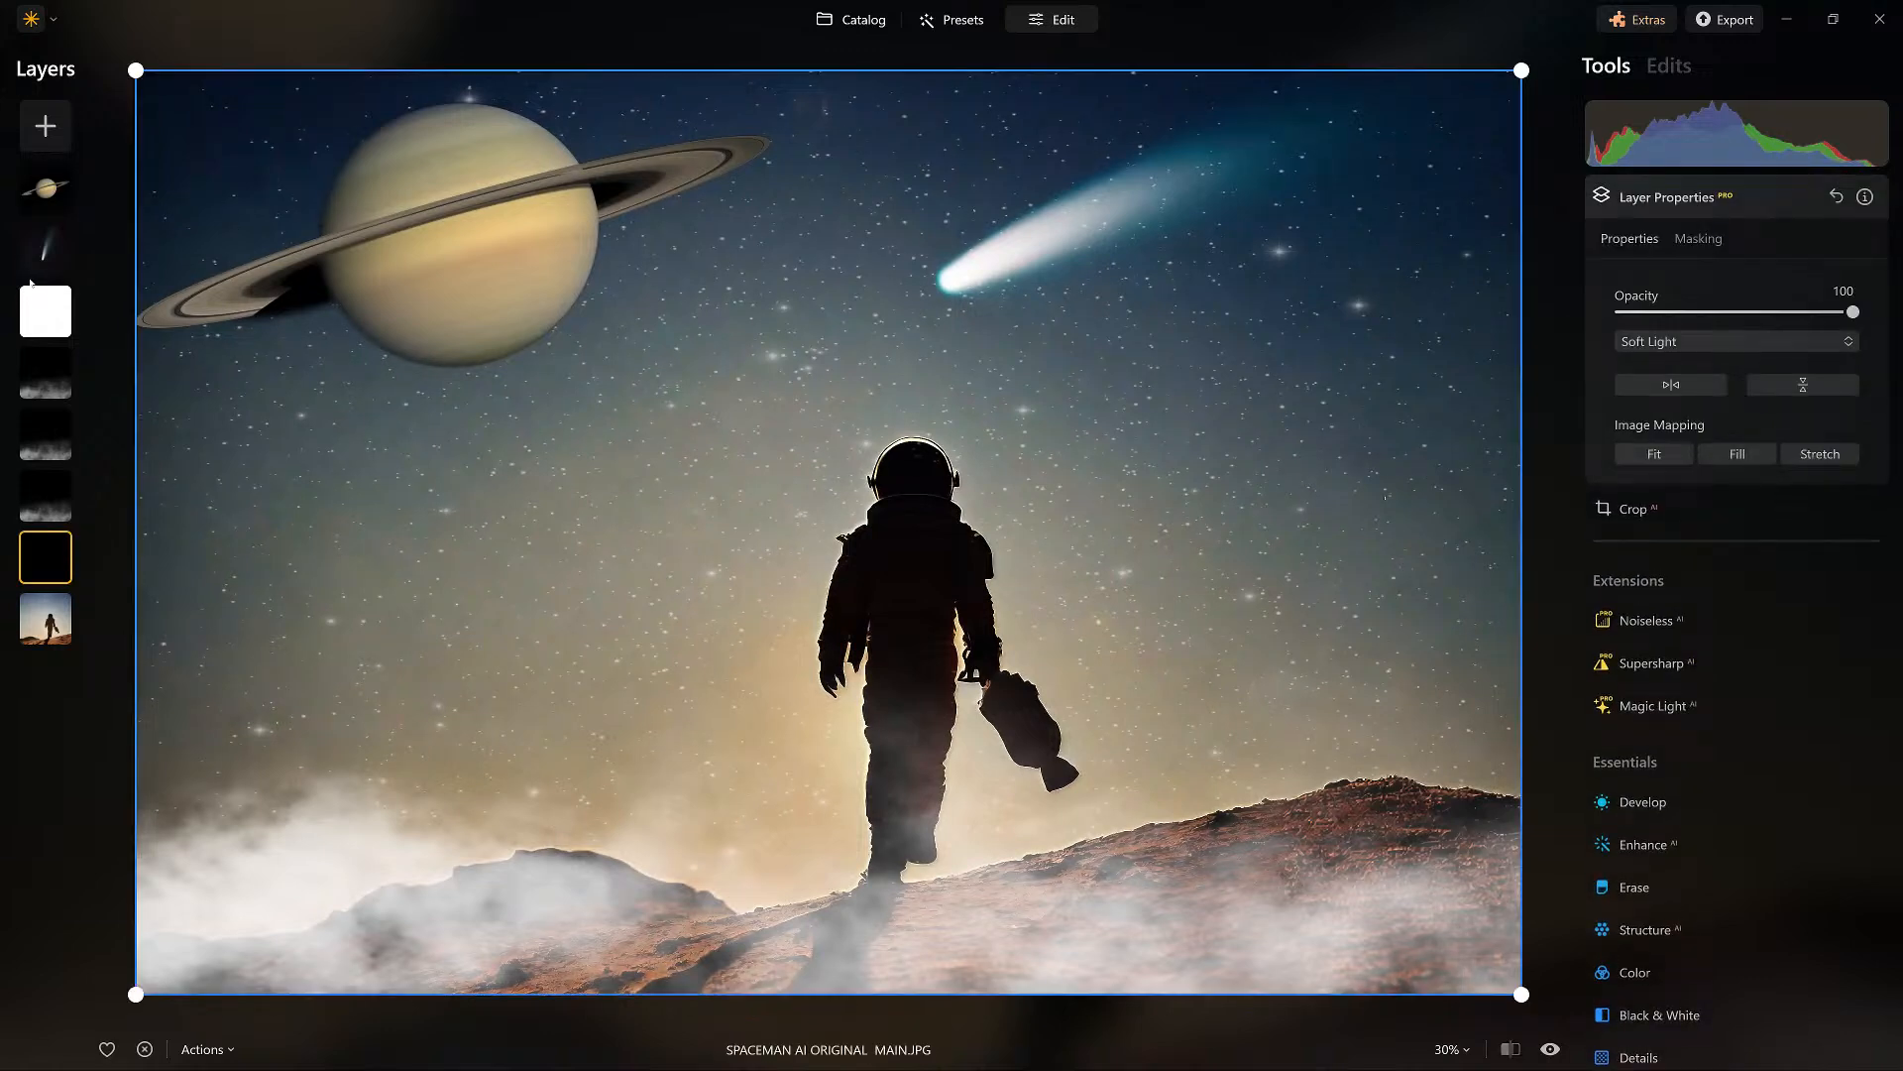
right_click(59, 557)
click(105, 645)
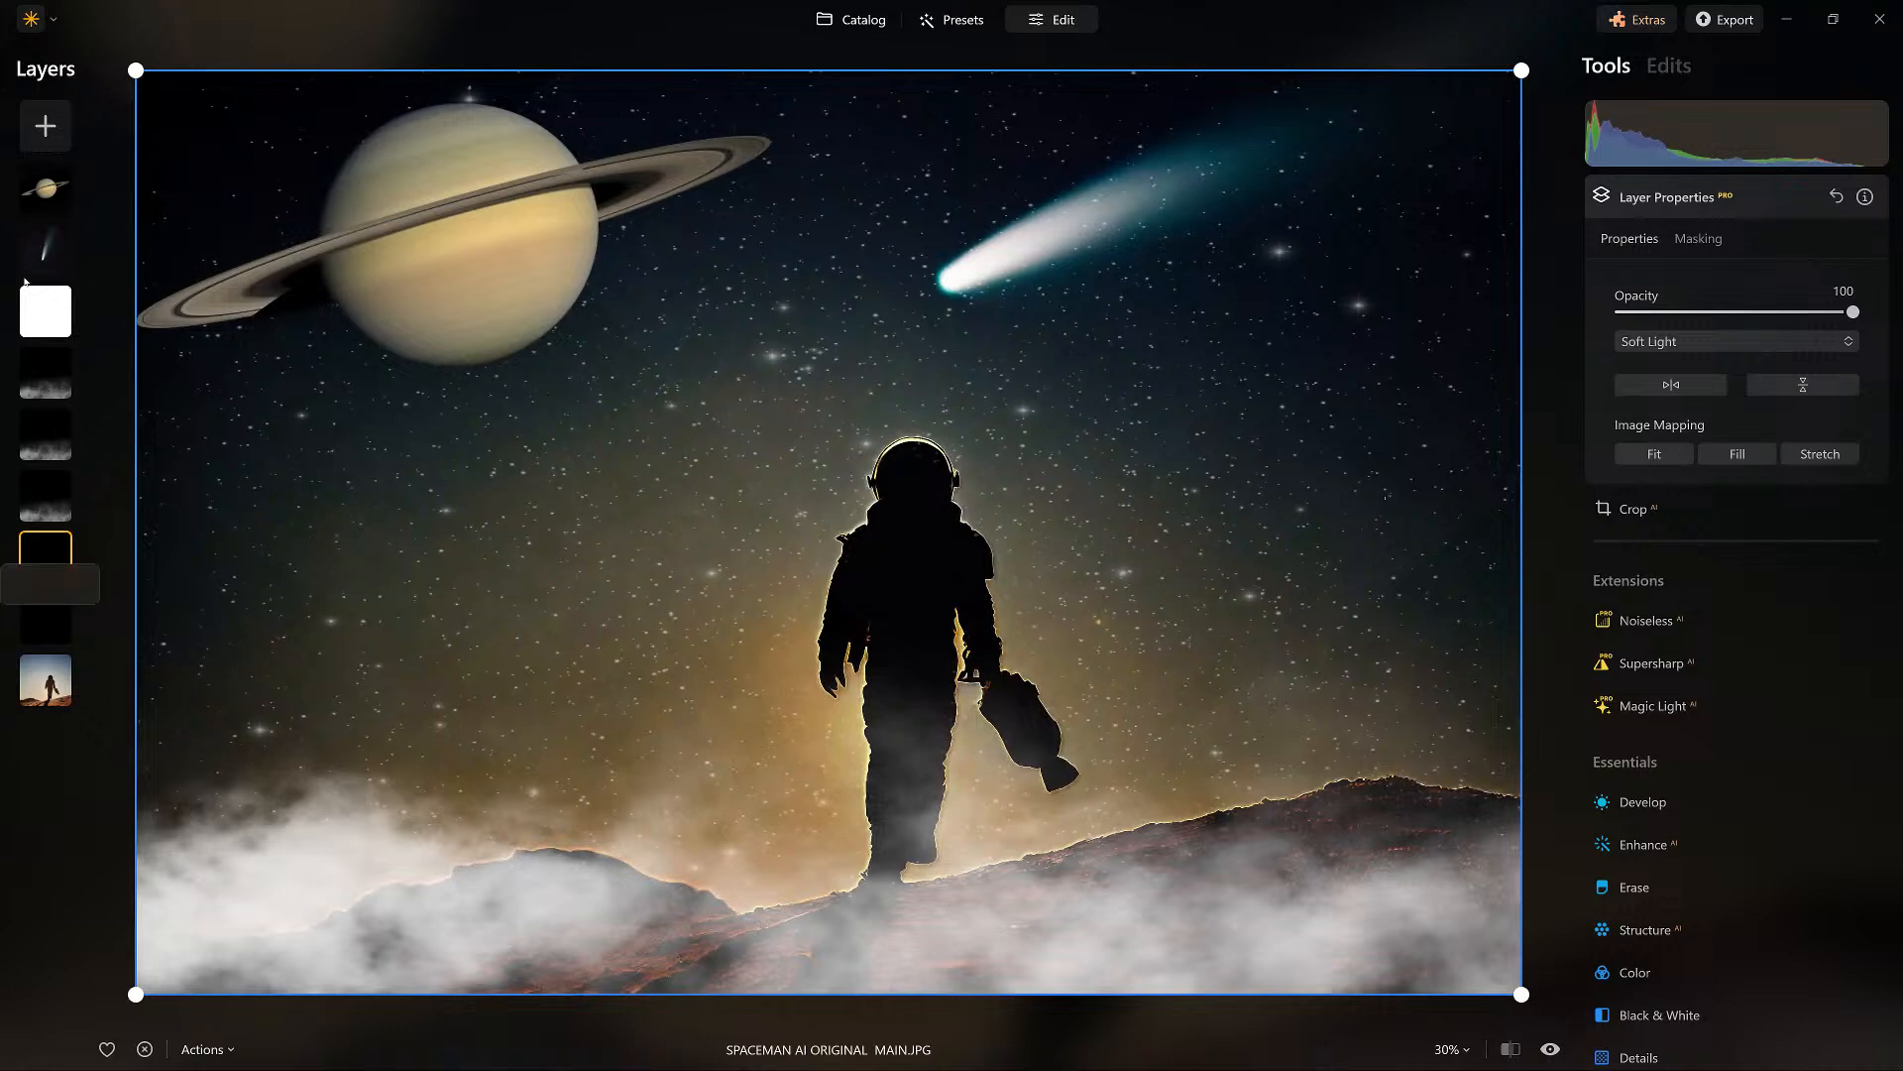
drag(25, 278, 27, 60)
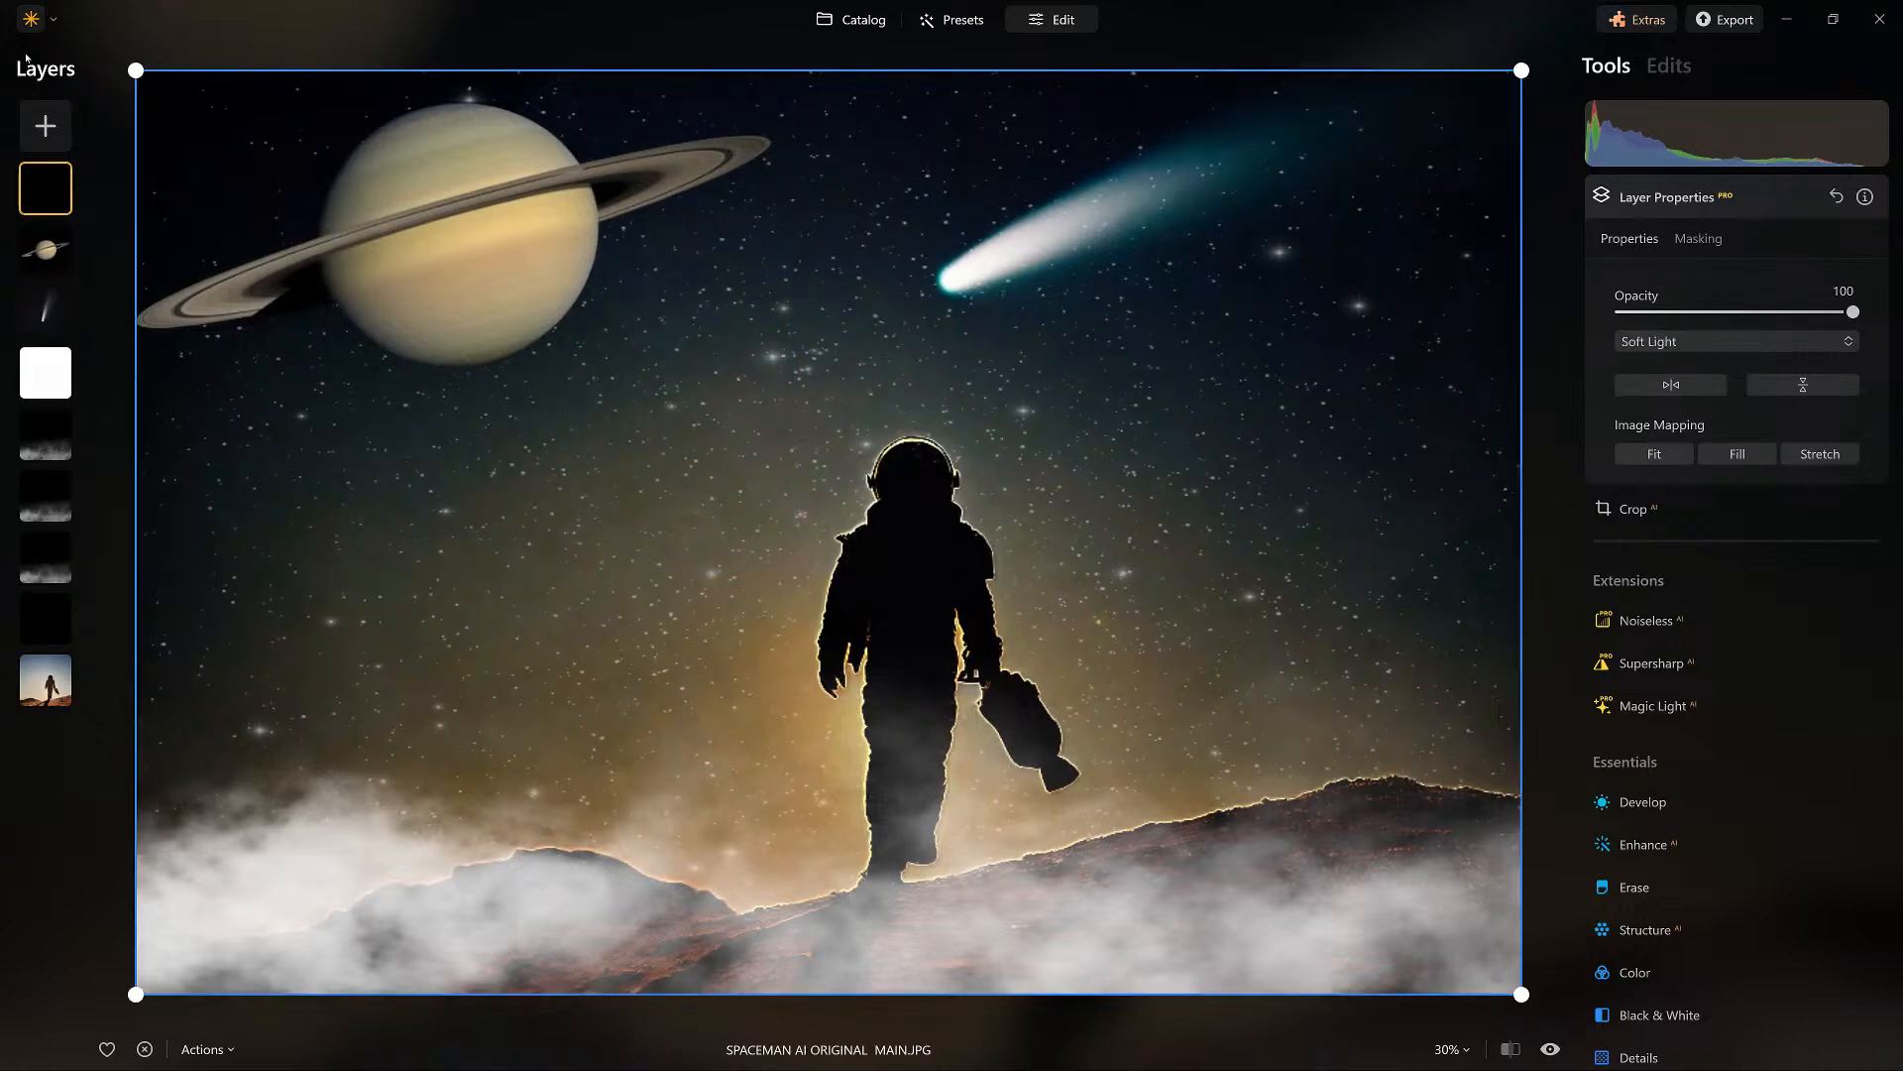
Place the Saturn layer above the duplicated black Soft Light layer.
click(45, 250)
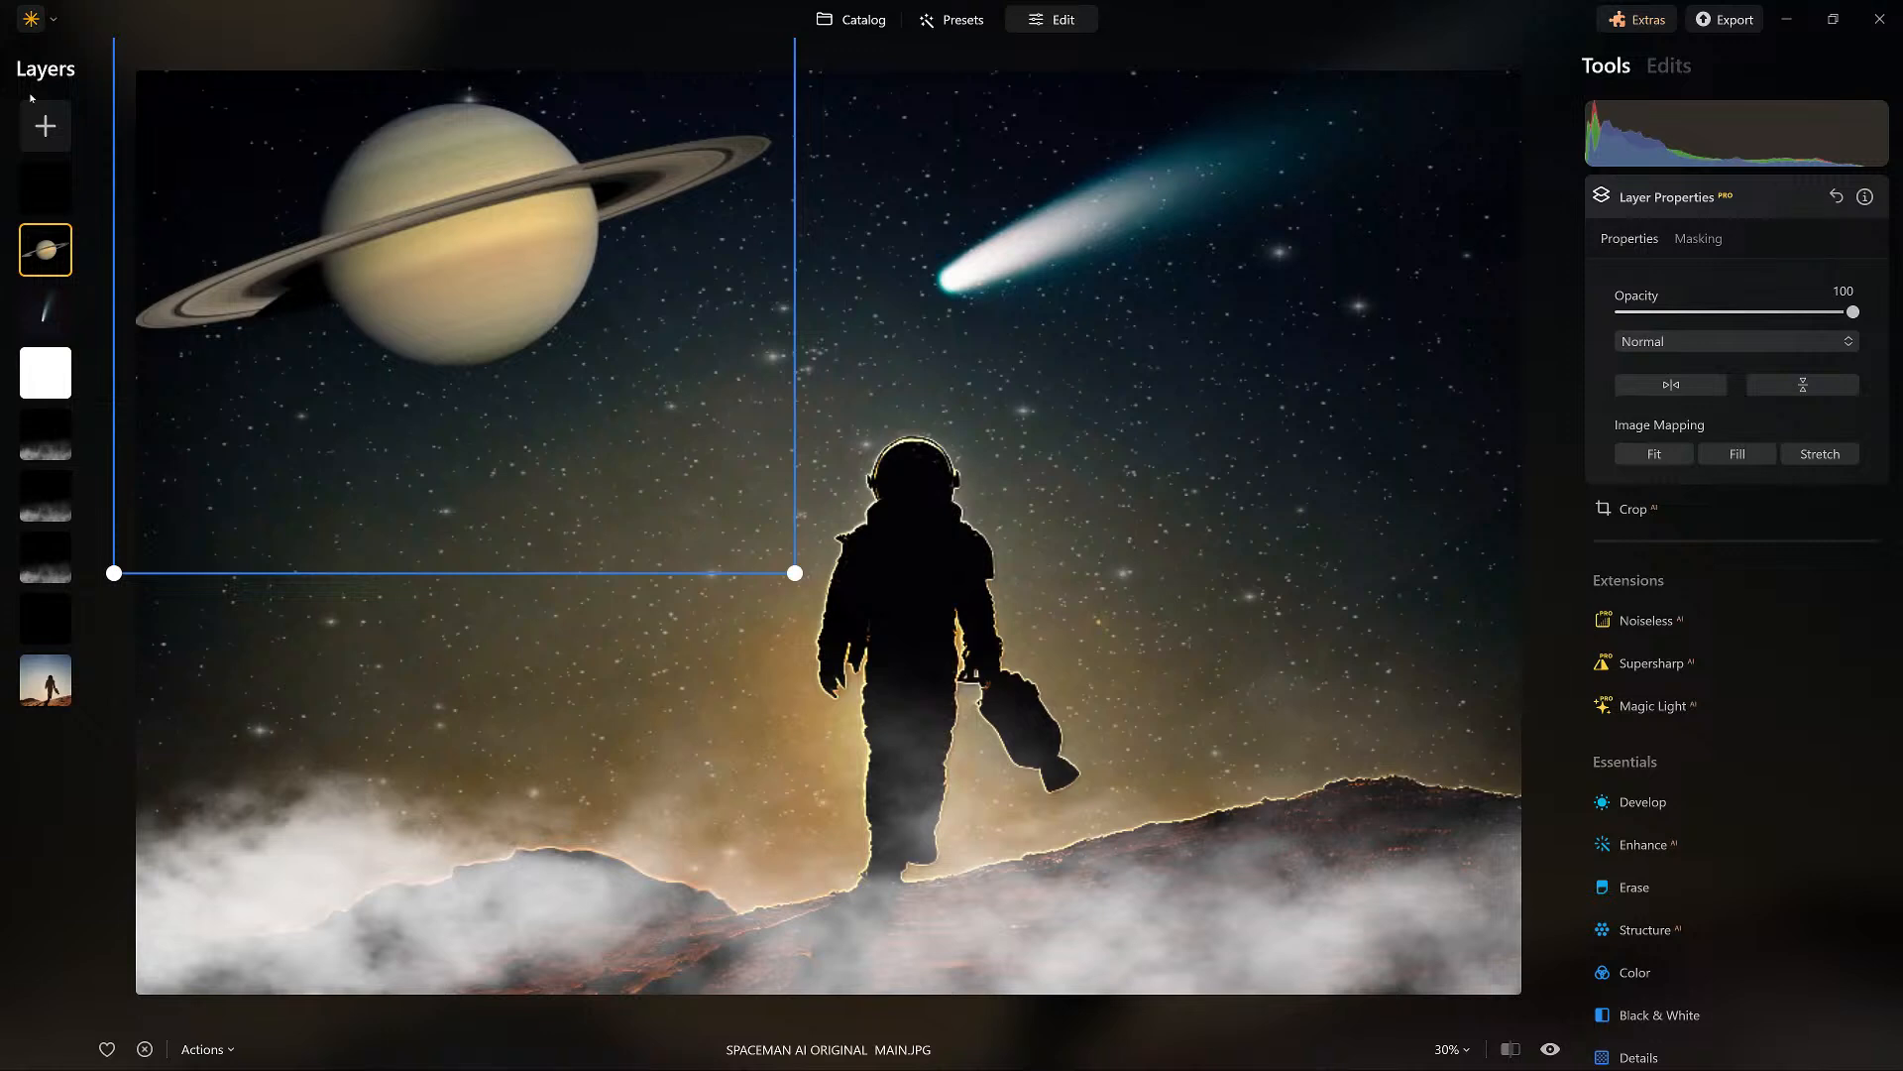
key(ctrl+z)
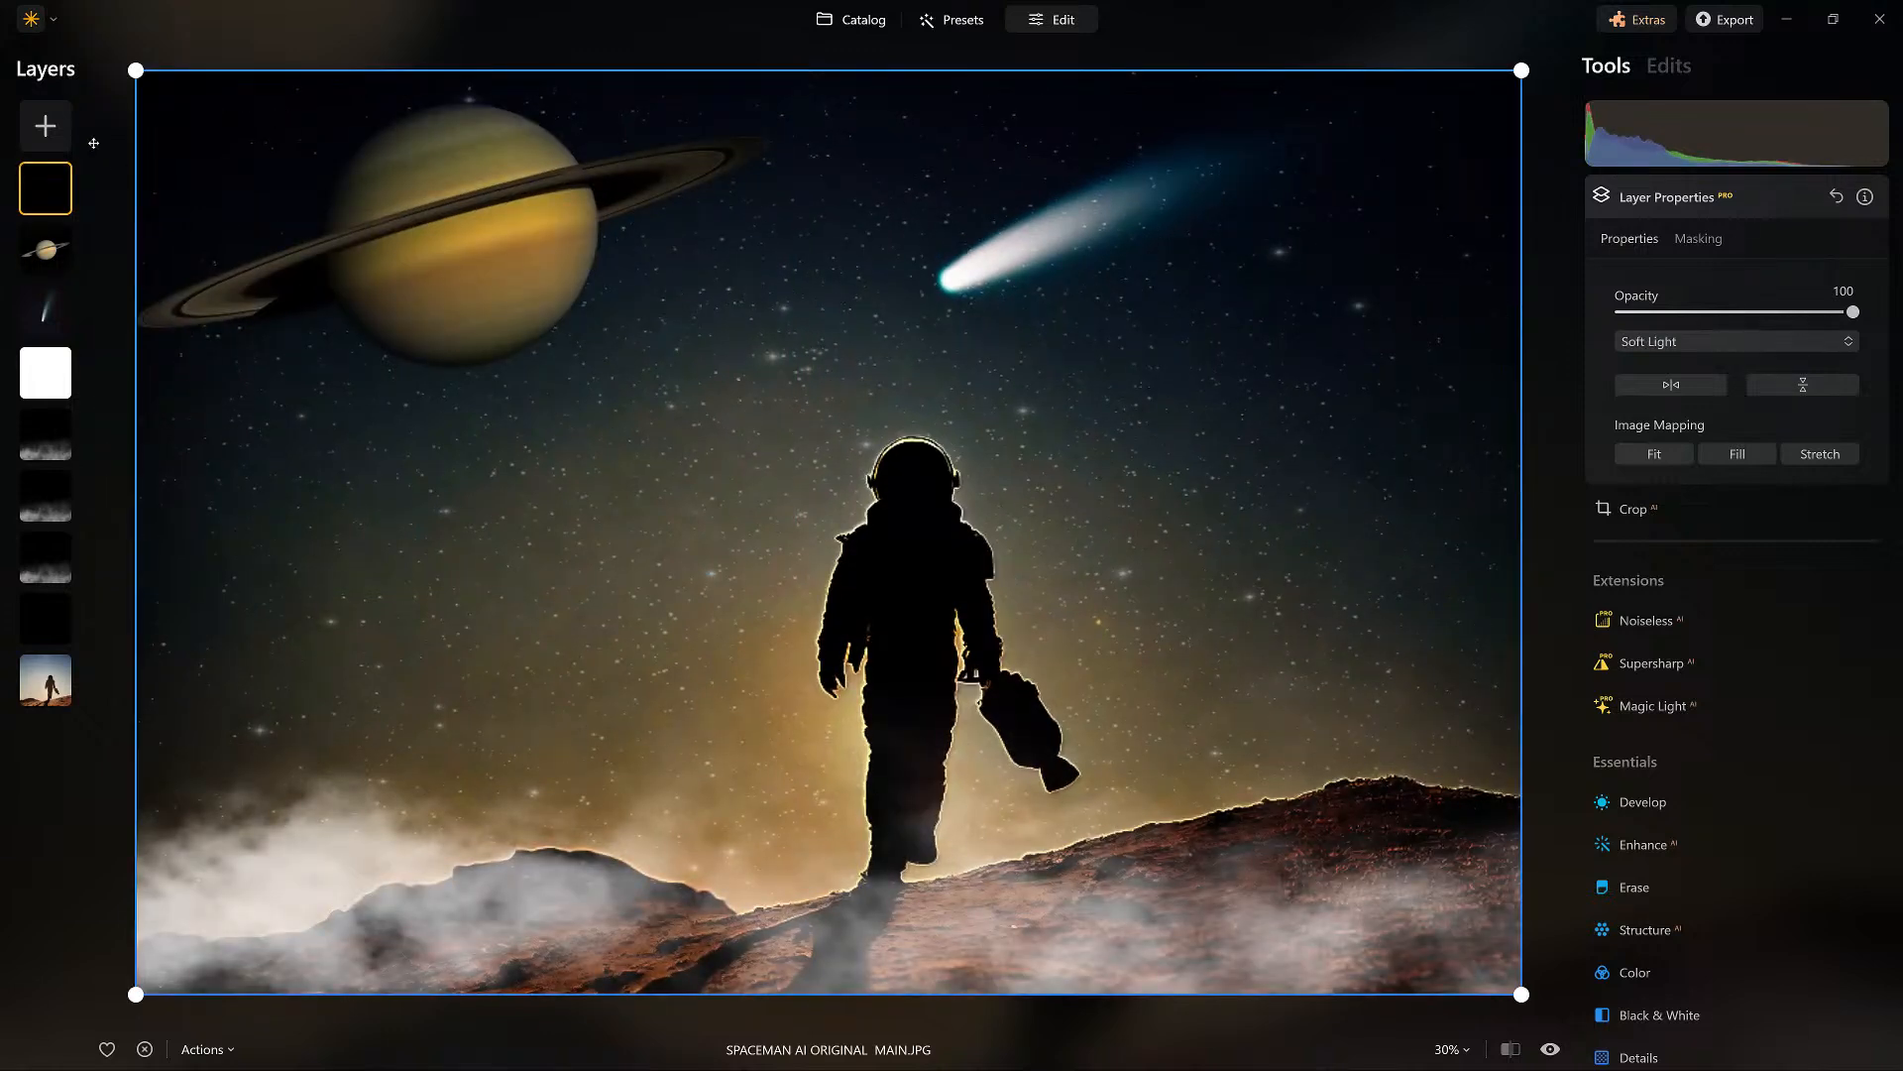
key(ctrl+z)
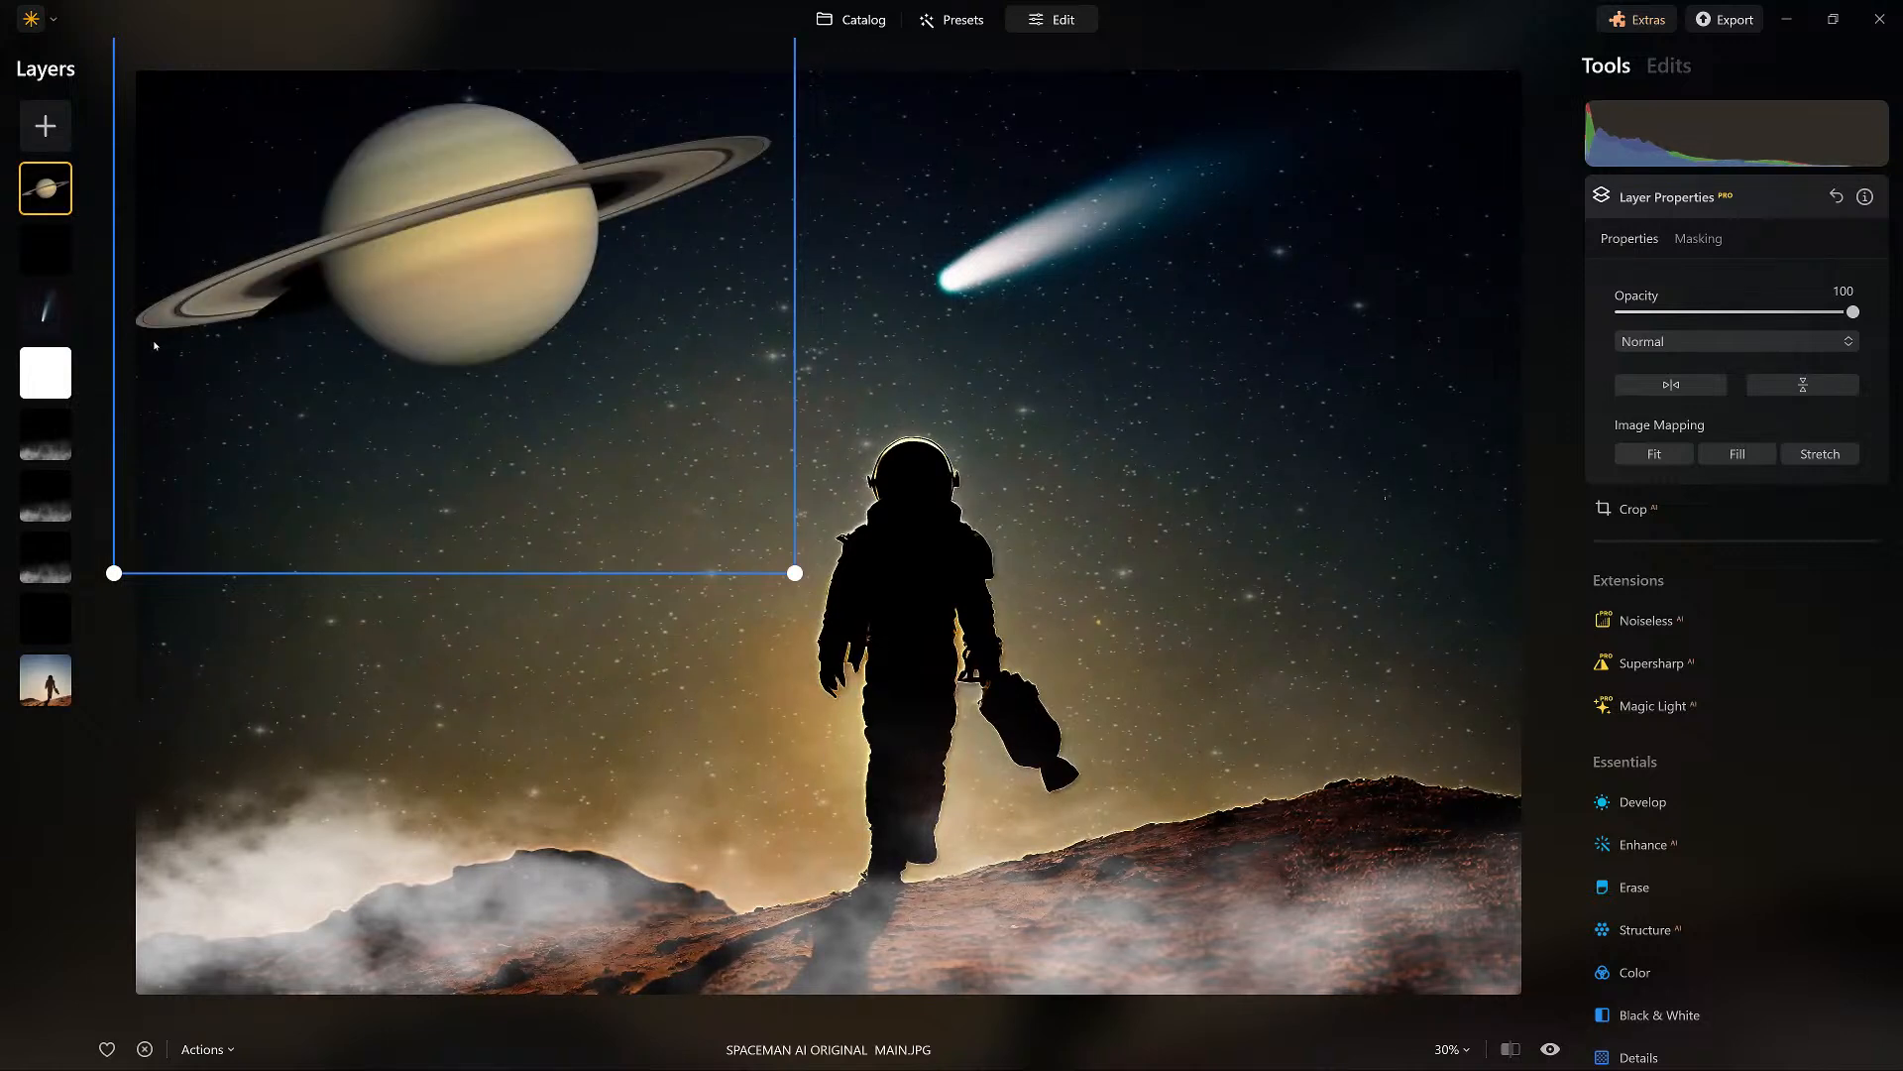
click(45, 249)
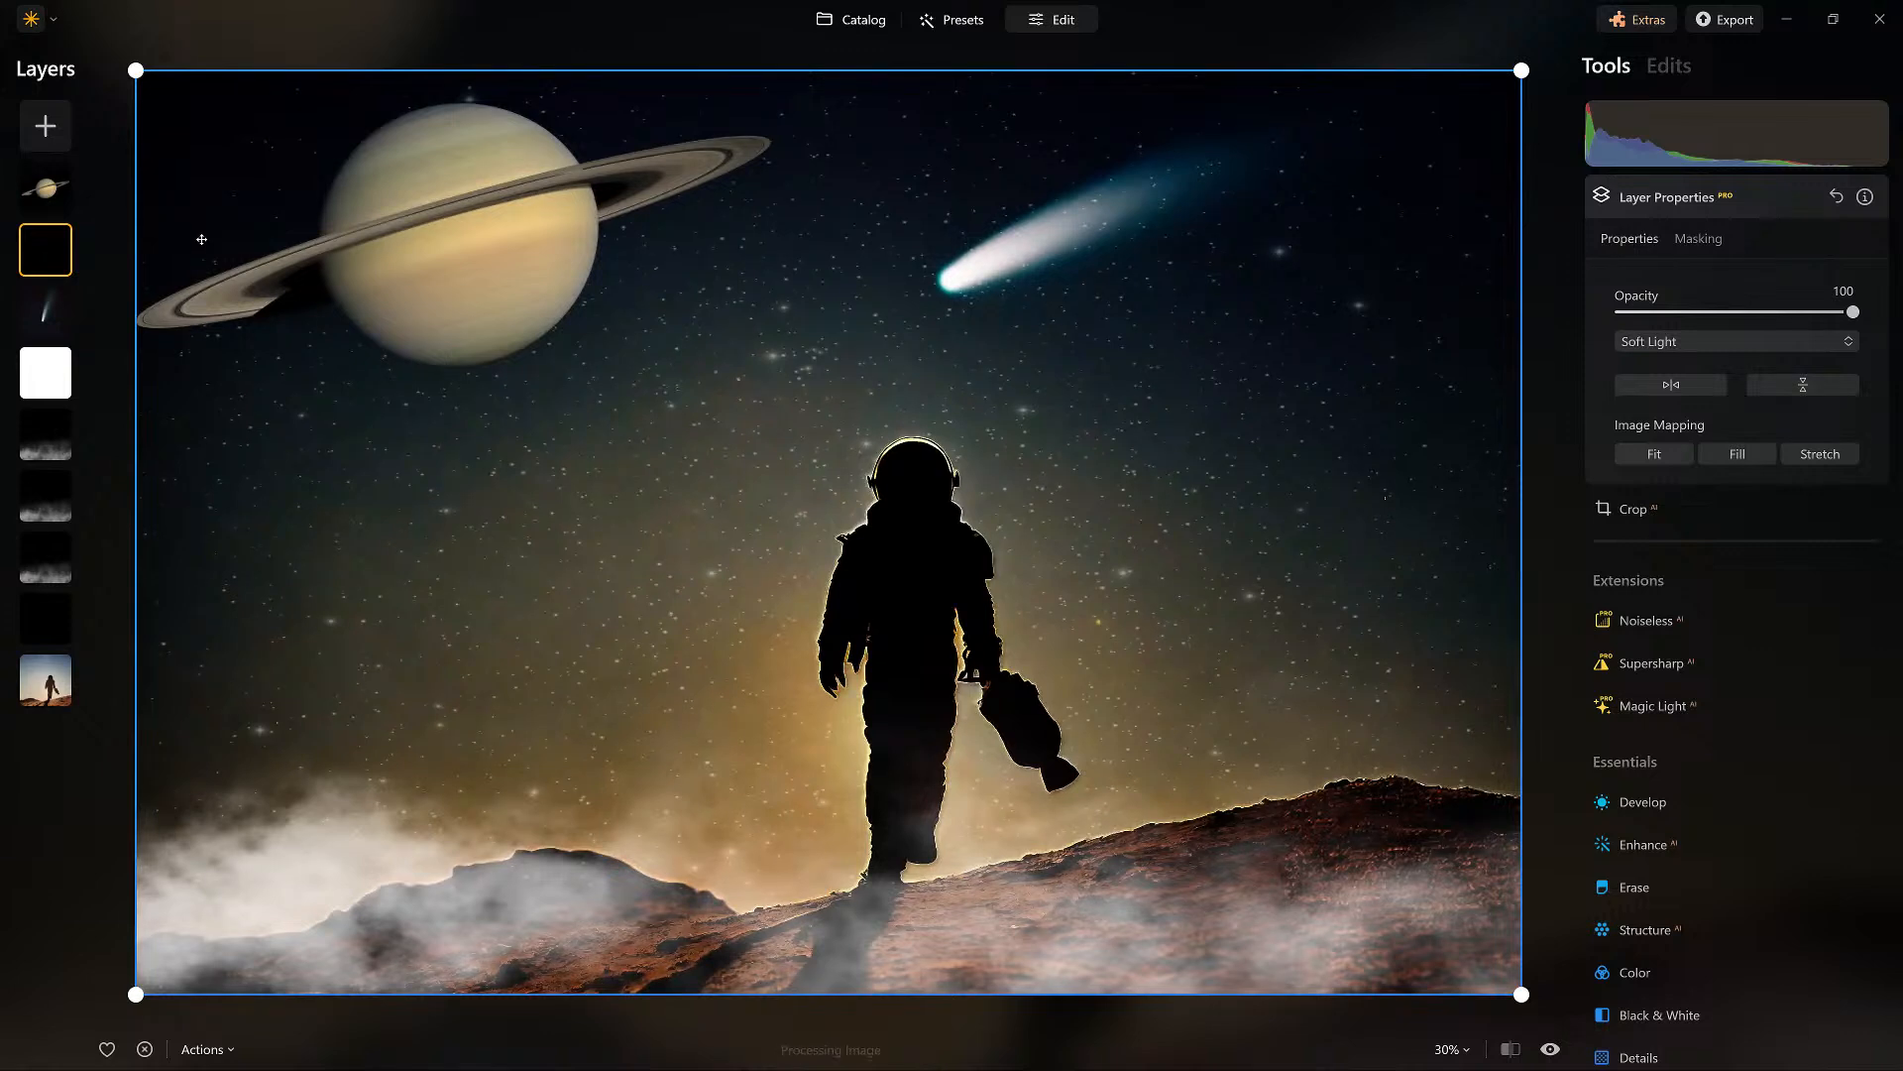
Duplicate the lower black Soft Light layer directly above the original photo.
click(46, 618)
right_click(39, 618)
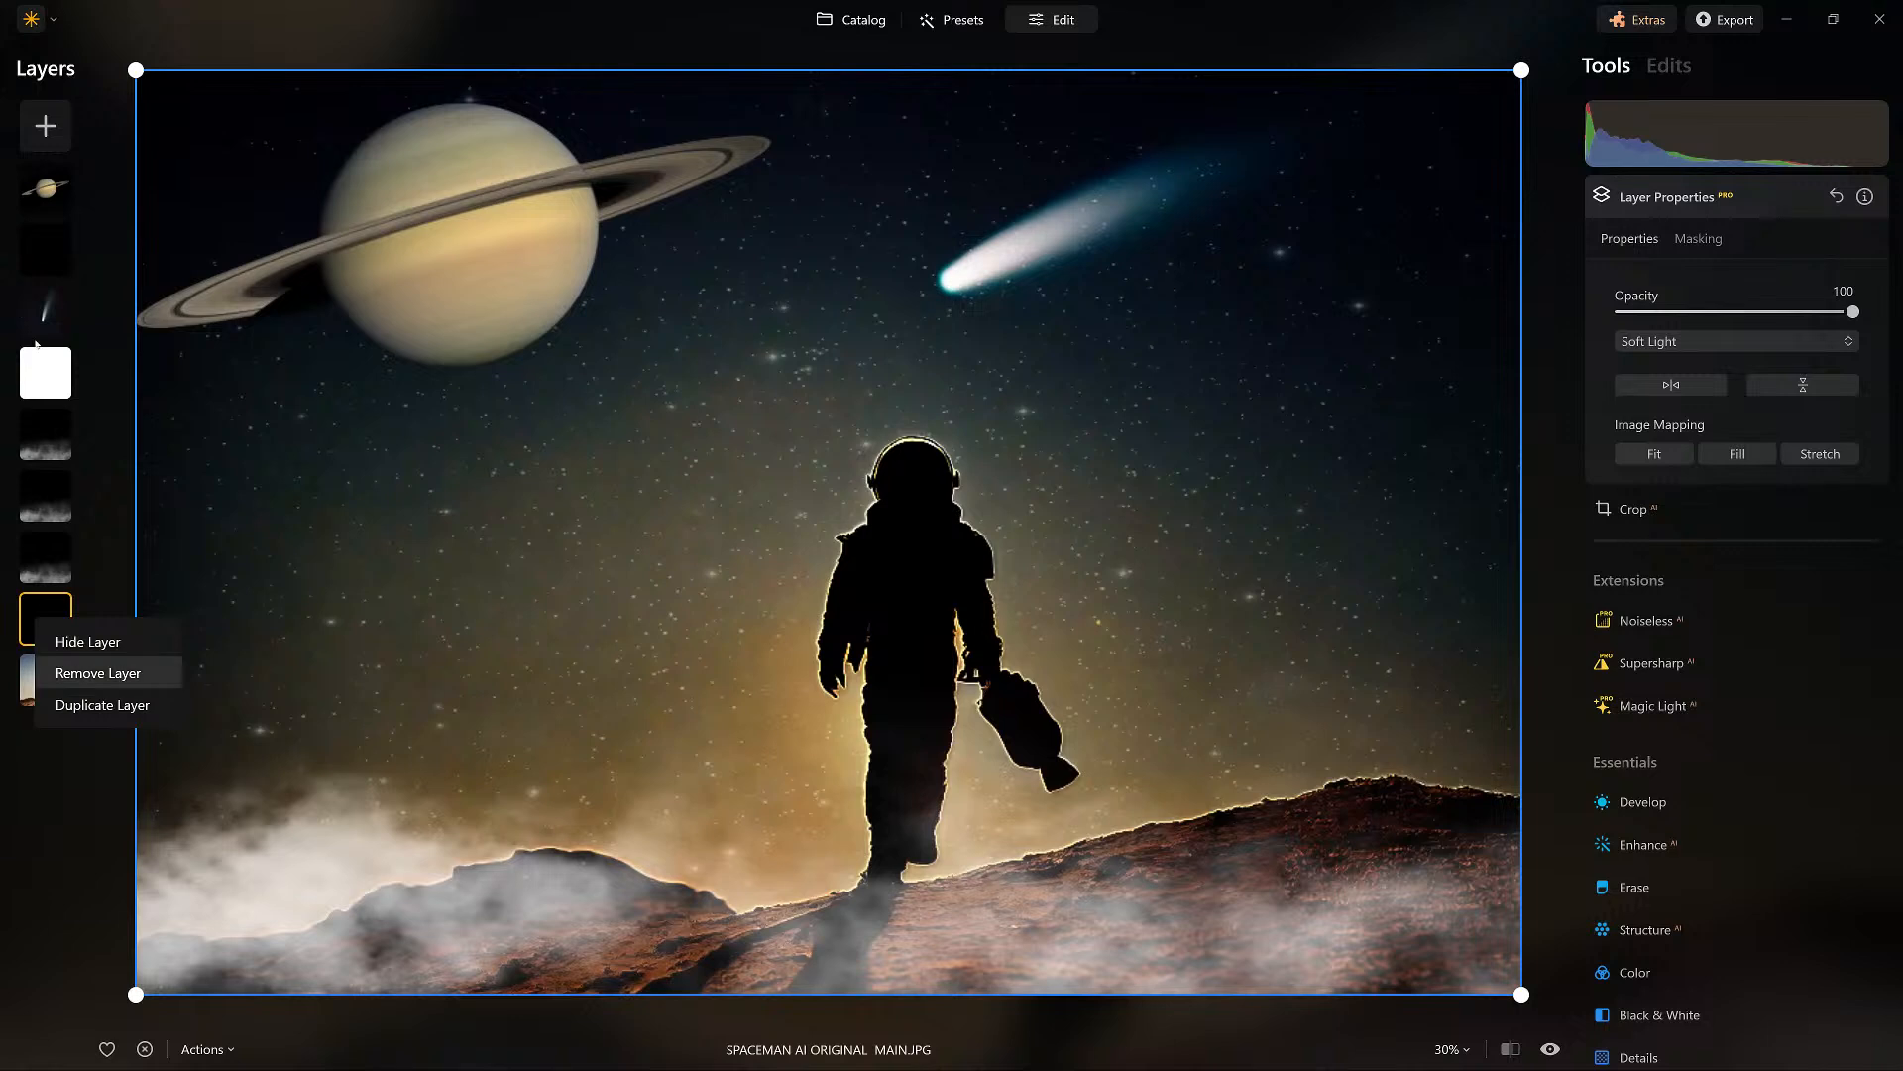
click(68, 703)
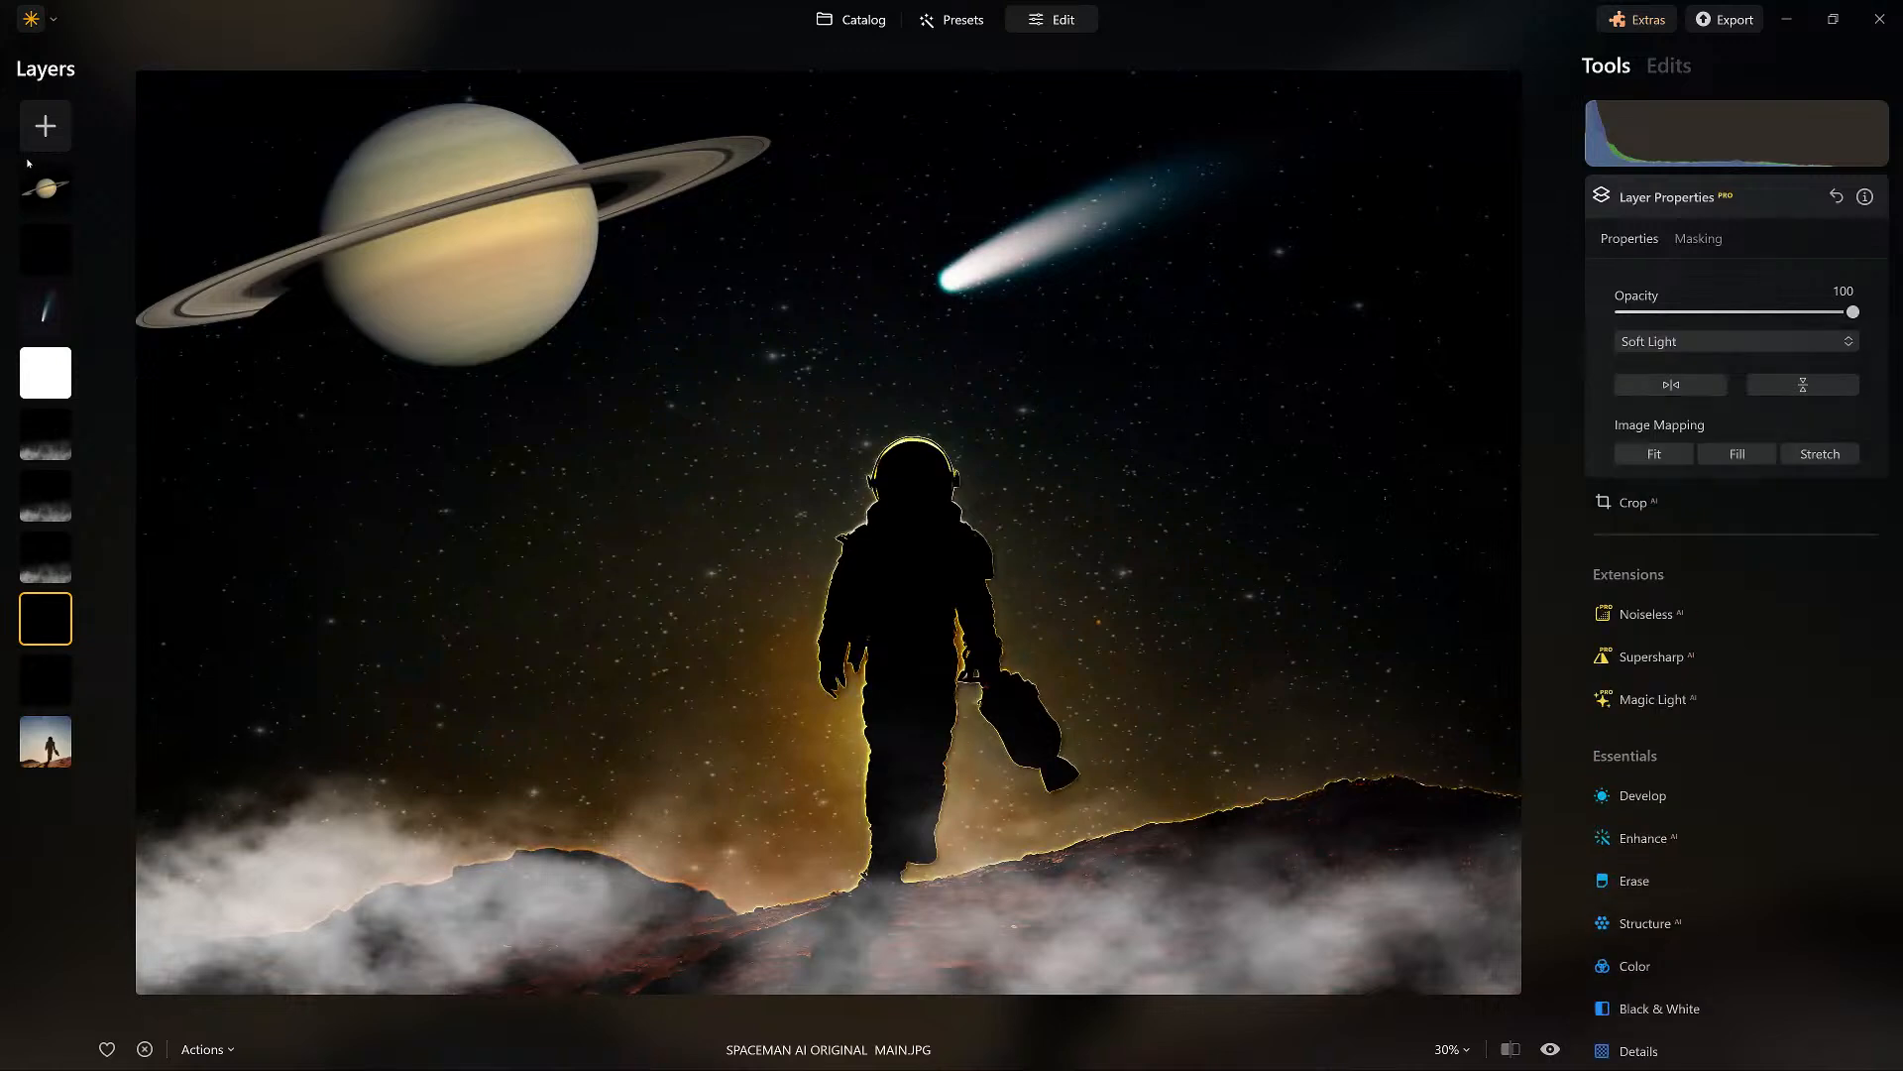
Hide both duplicated black layers, the one under Saturn and the one under the fog layers.
right_click(45, 239)
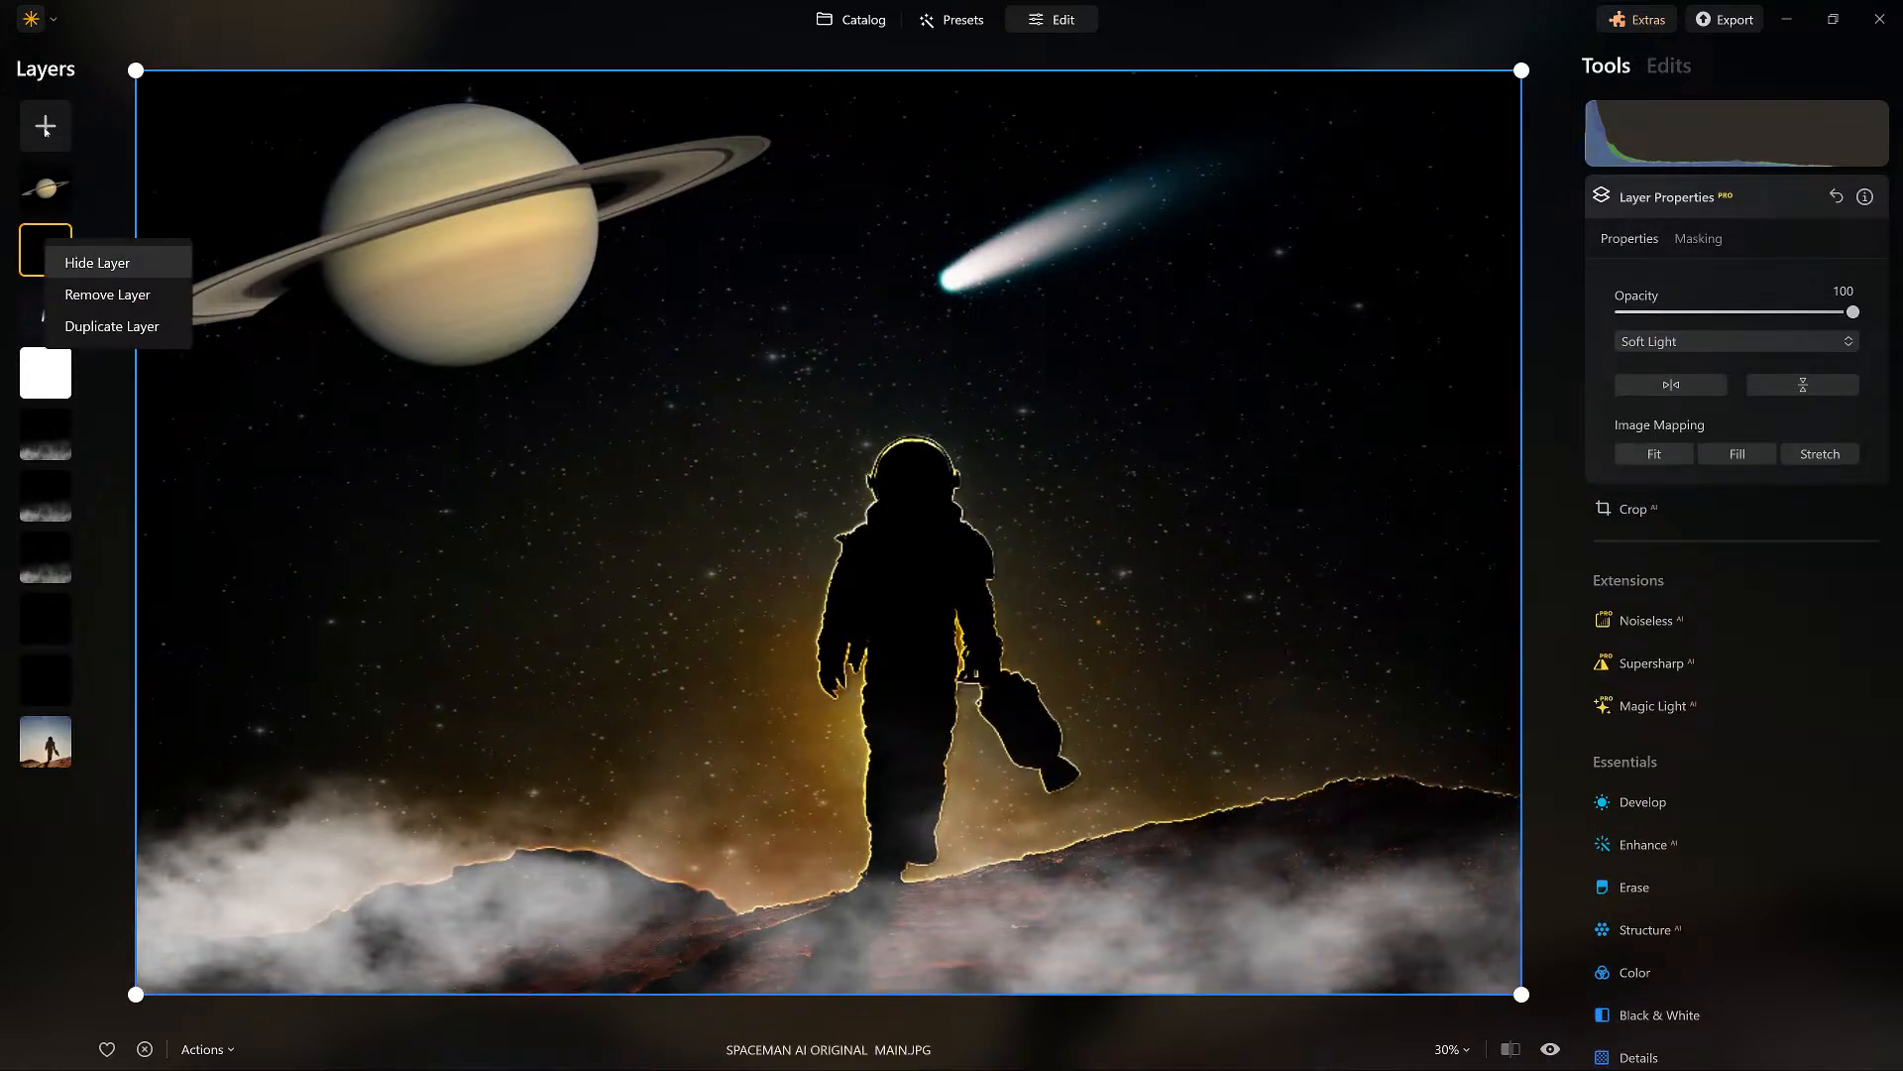
click(98, 263)
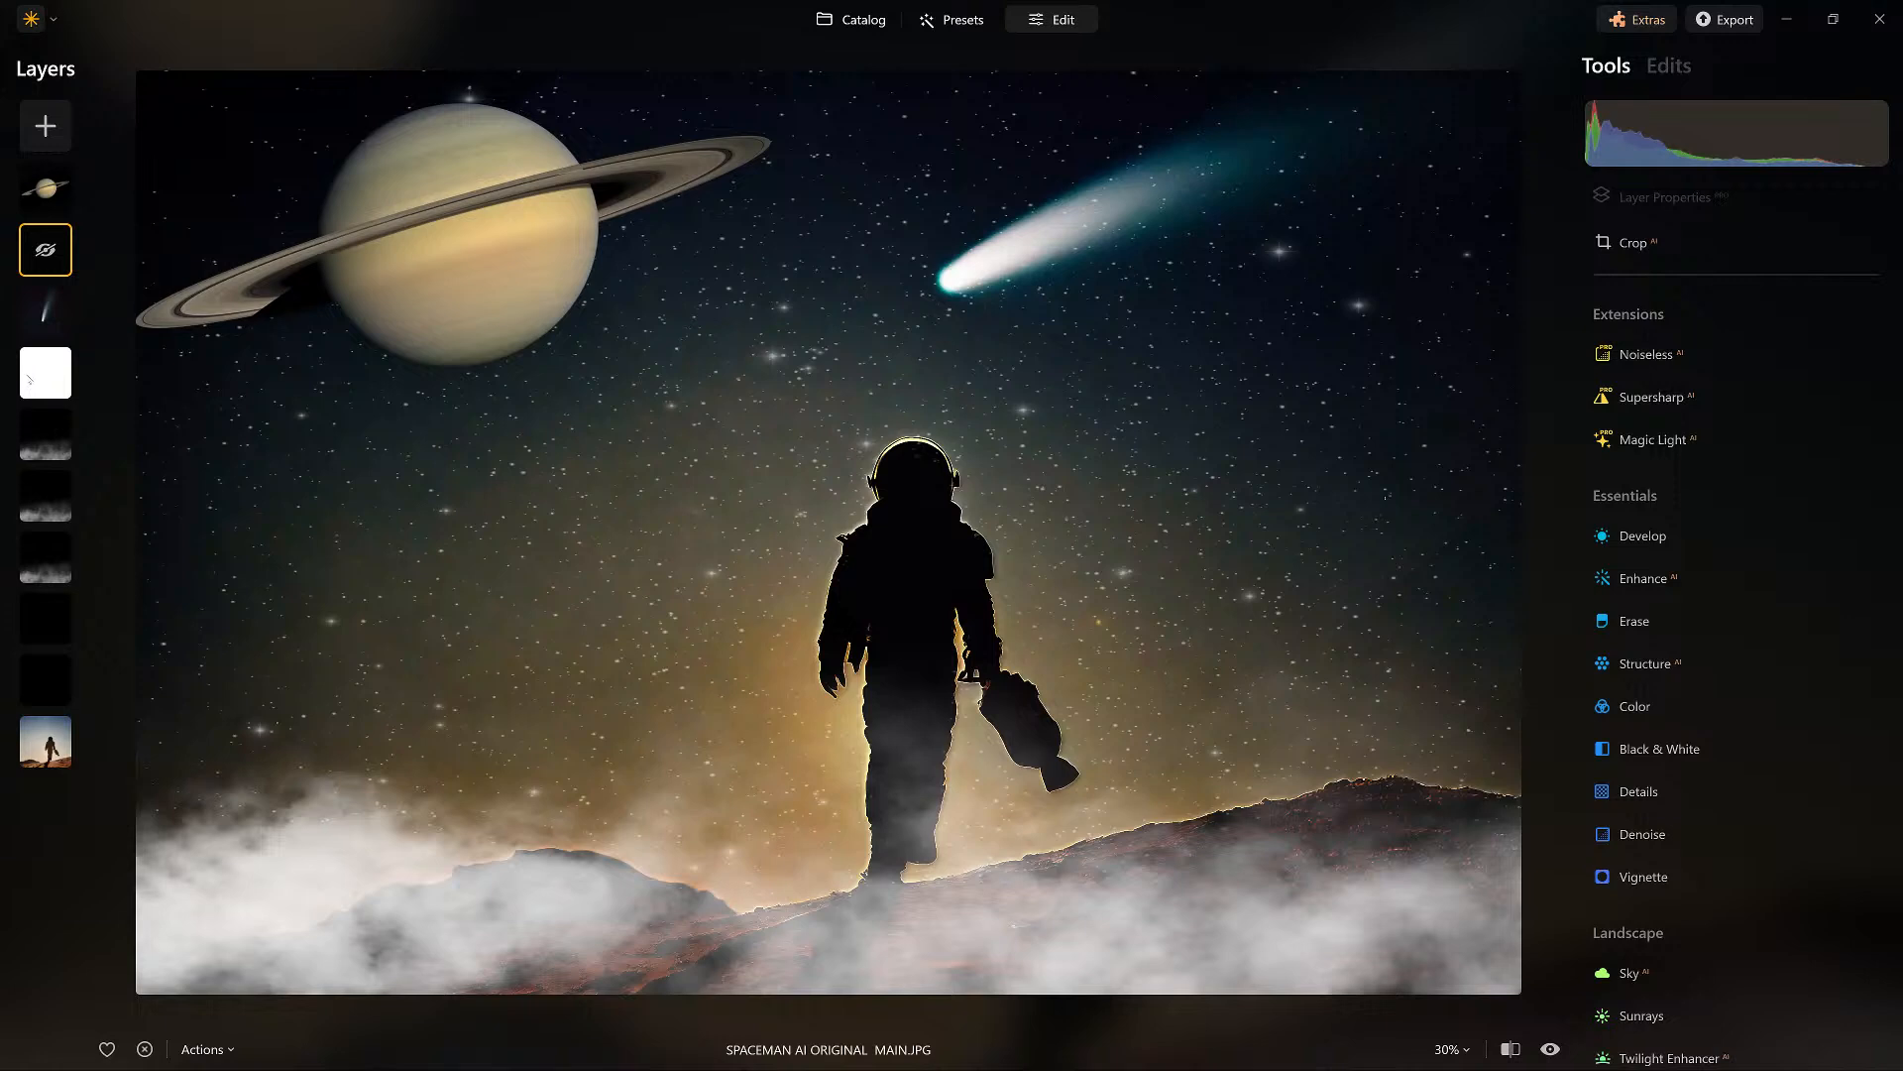
click(45, 618)
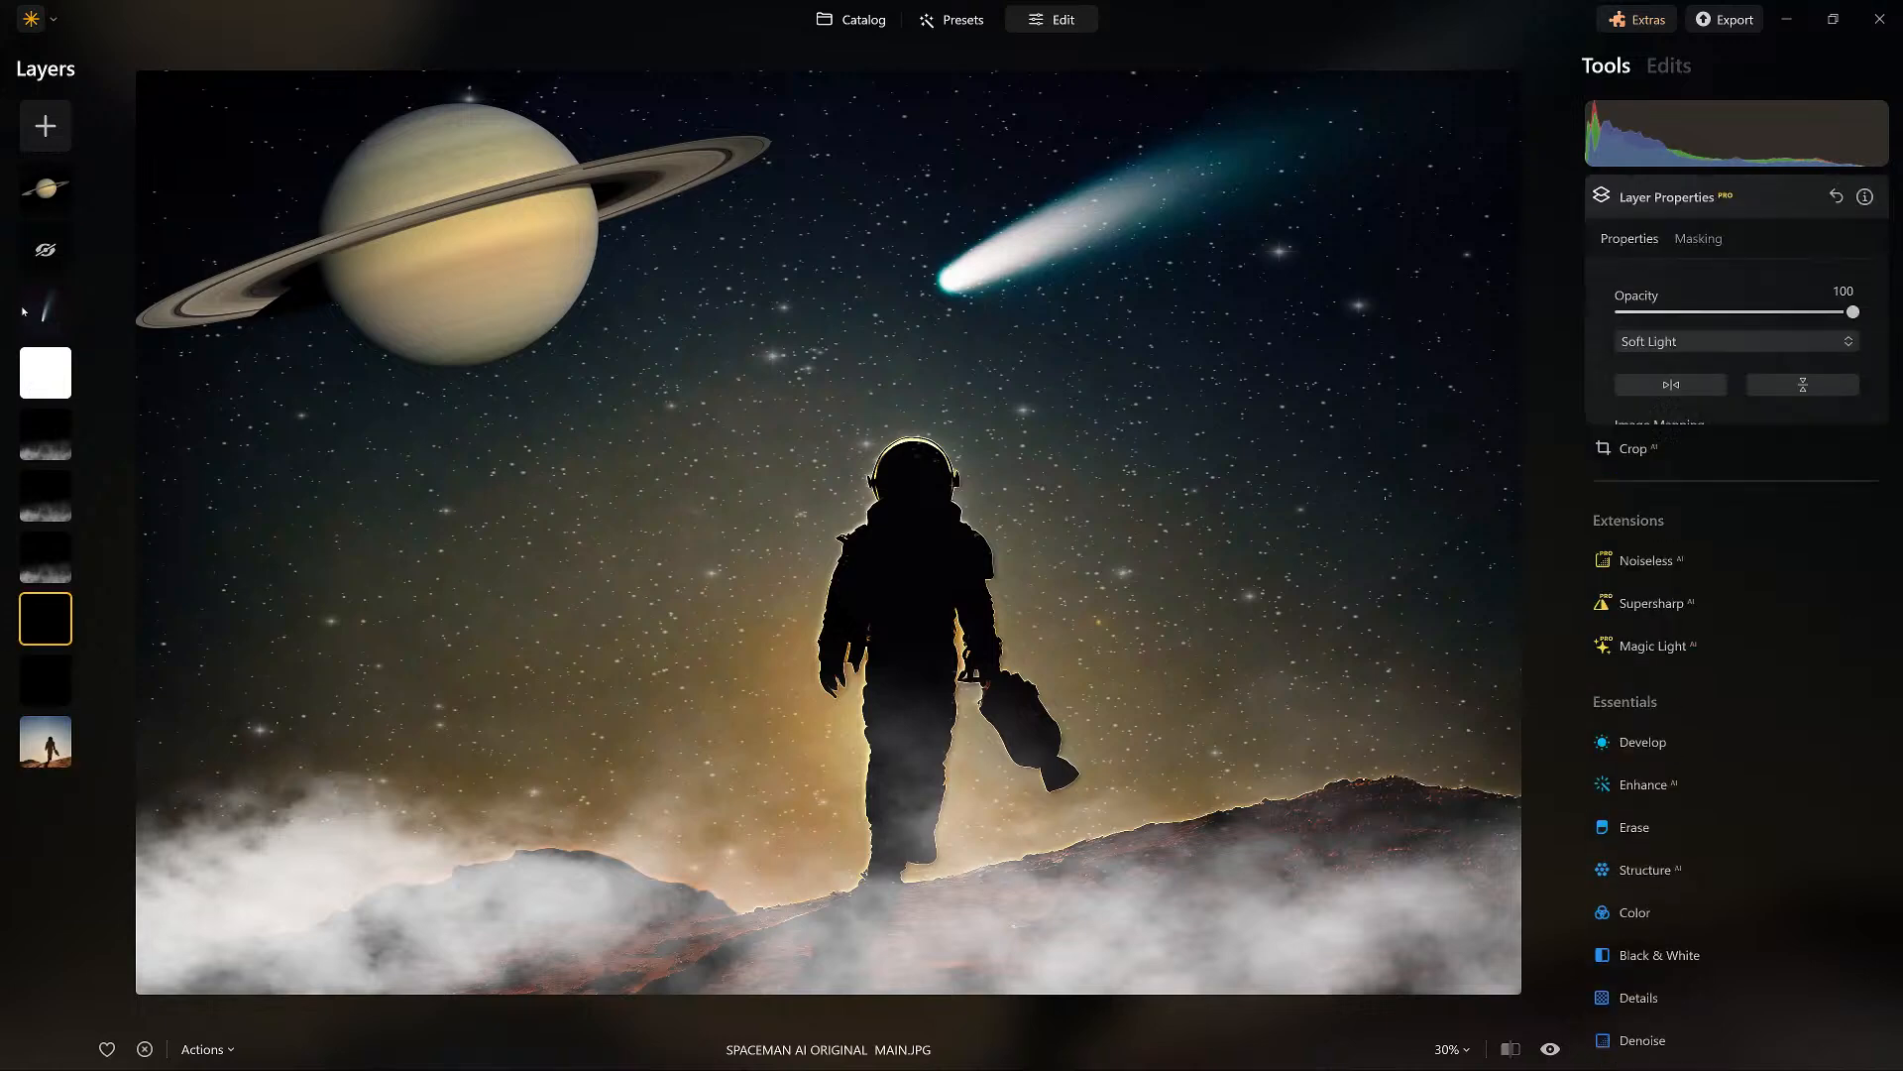
right_click(46, 616)
click(97, 639)
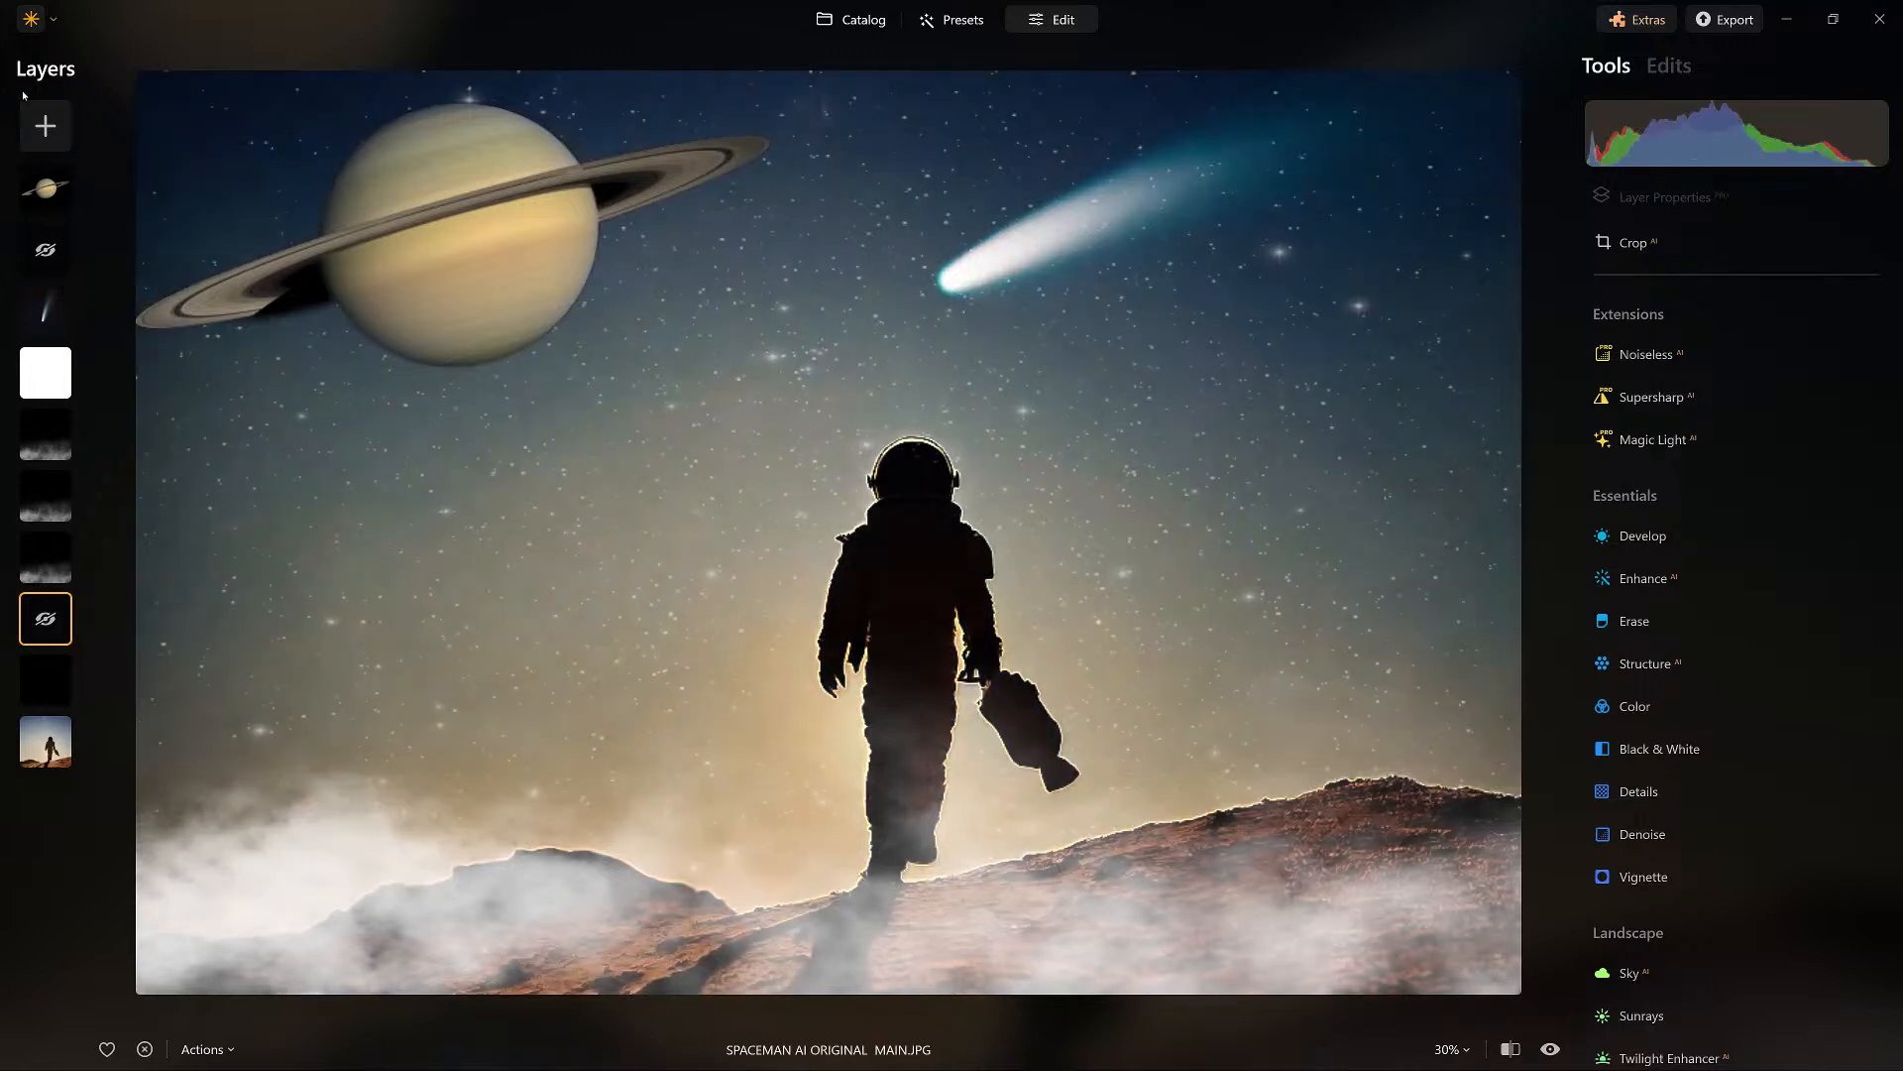
click(46, 188)
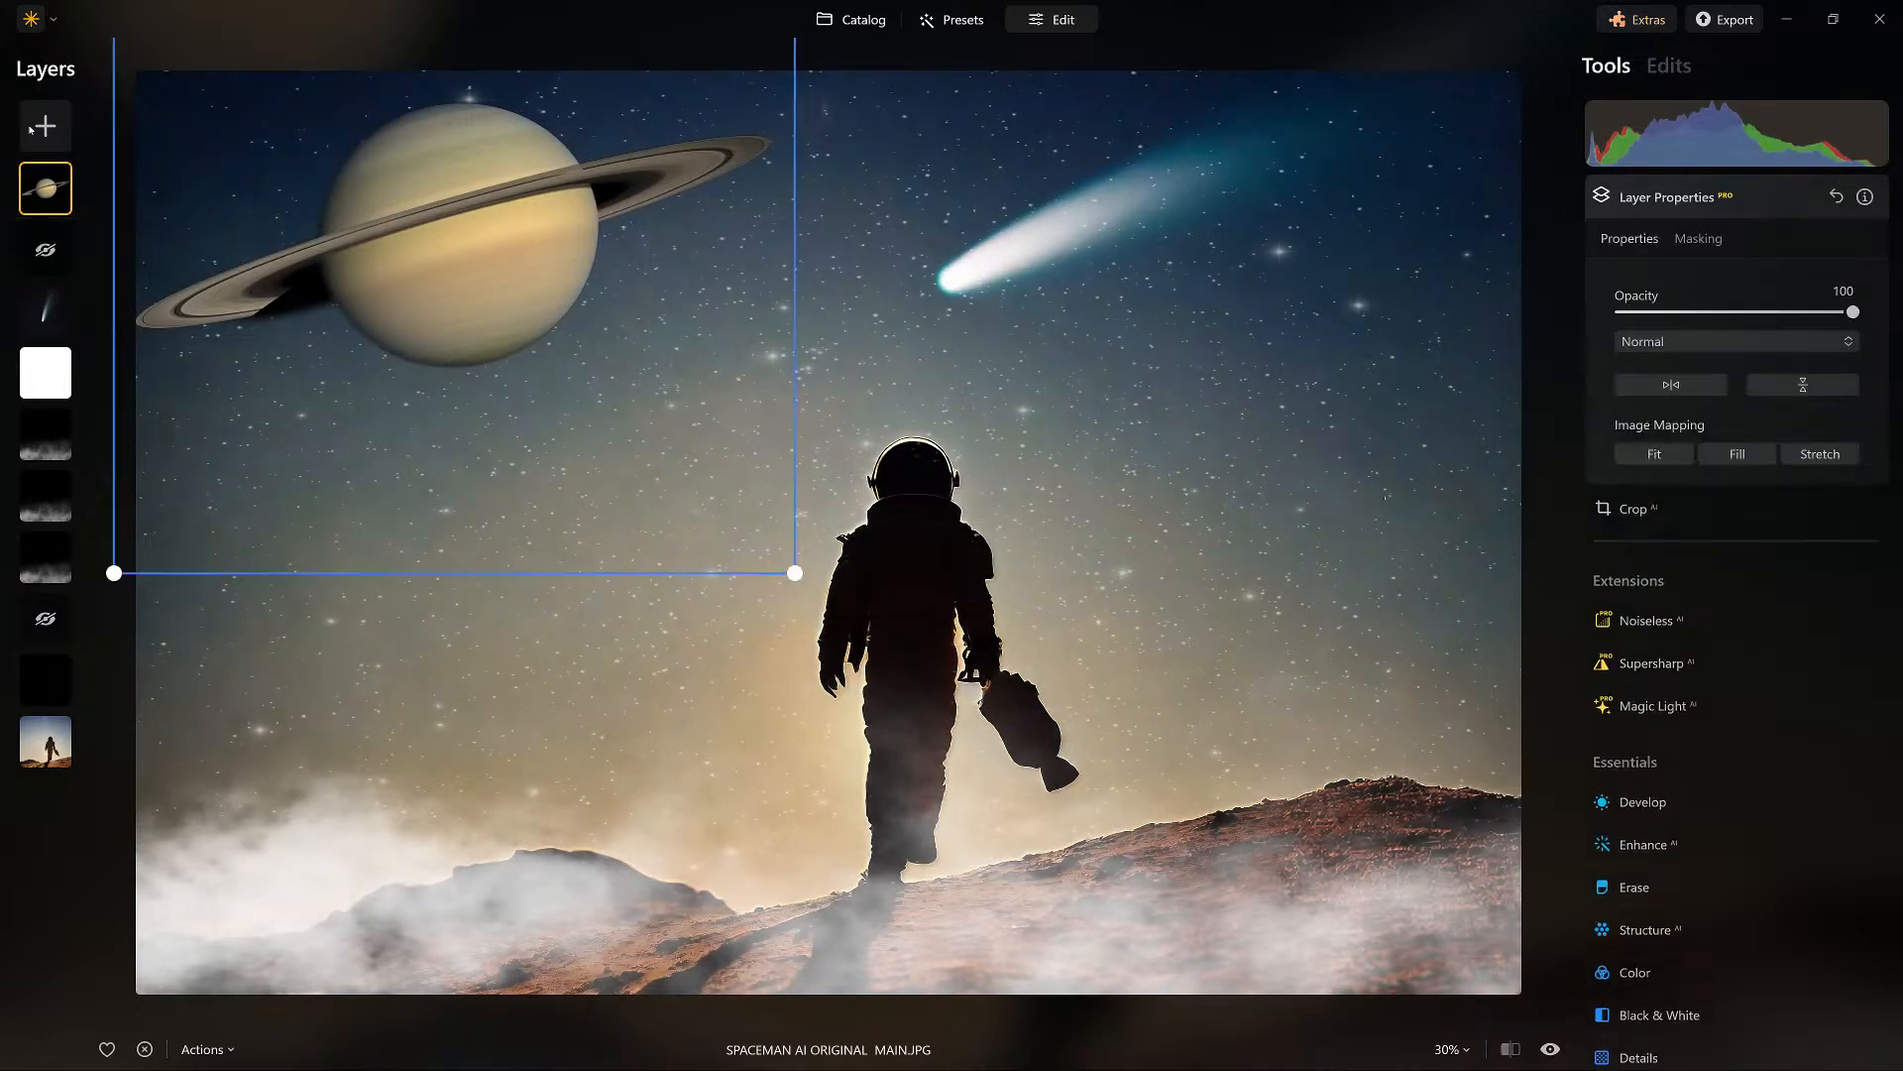
click(46, 250)
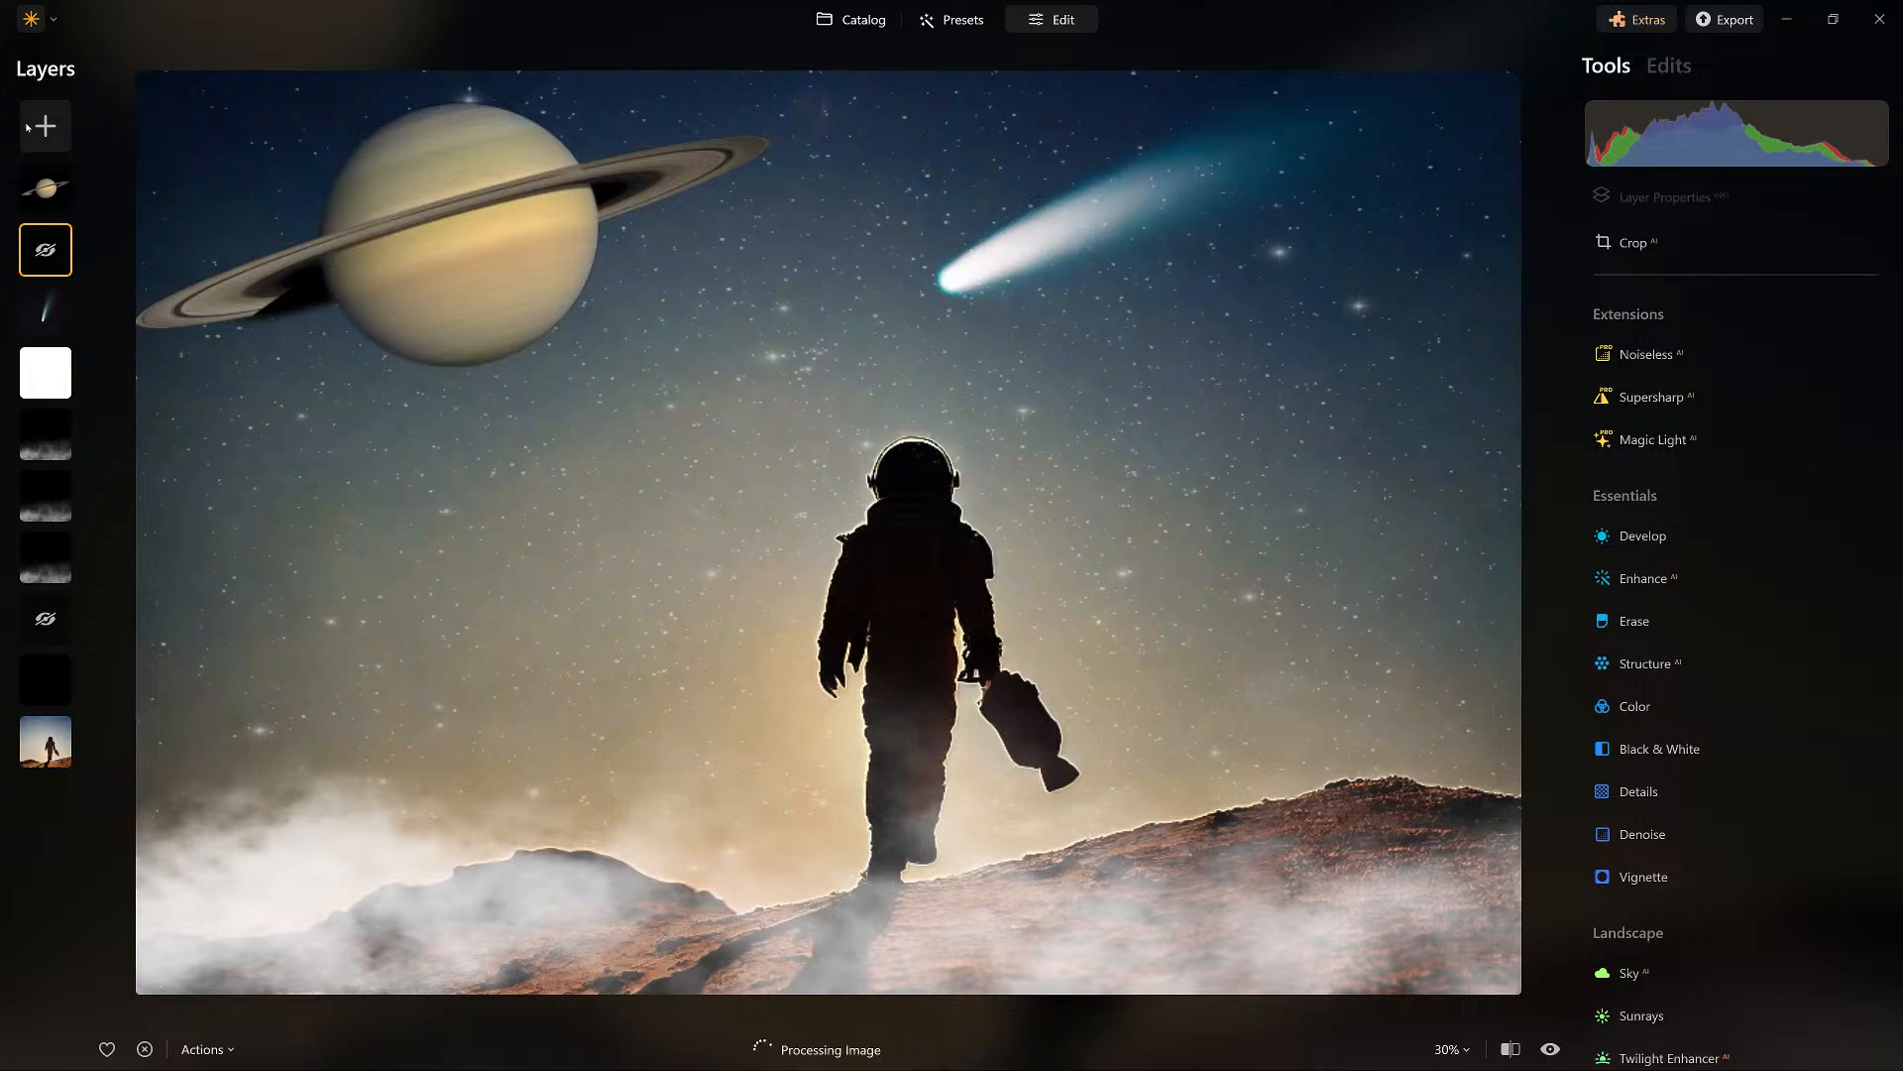
Show the hidden black layer beneath Saturn, compare the composite with the original photo, and select the Saturn layer.
right_click(46, 250)
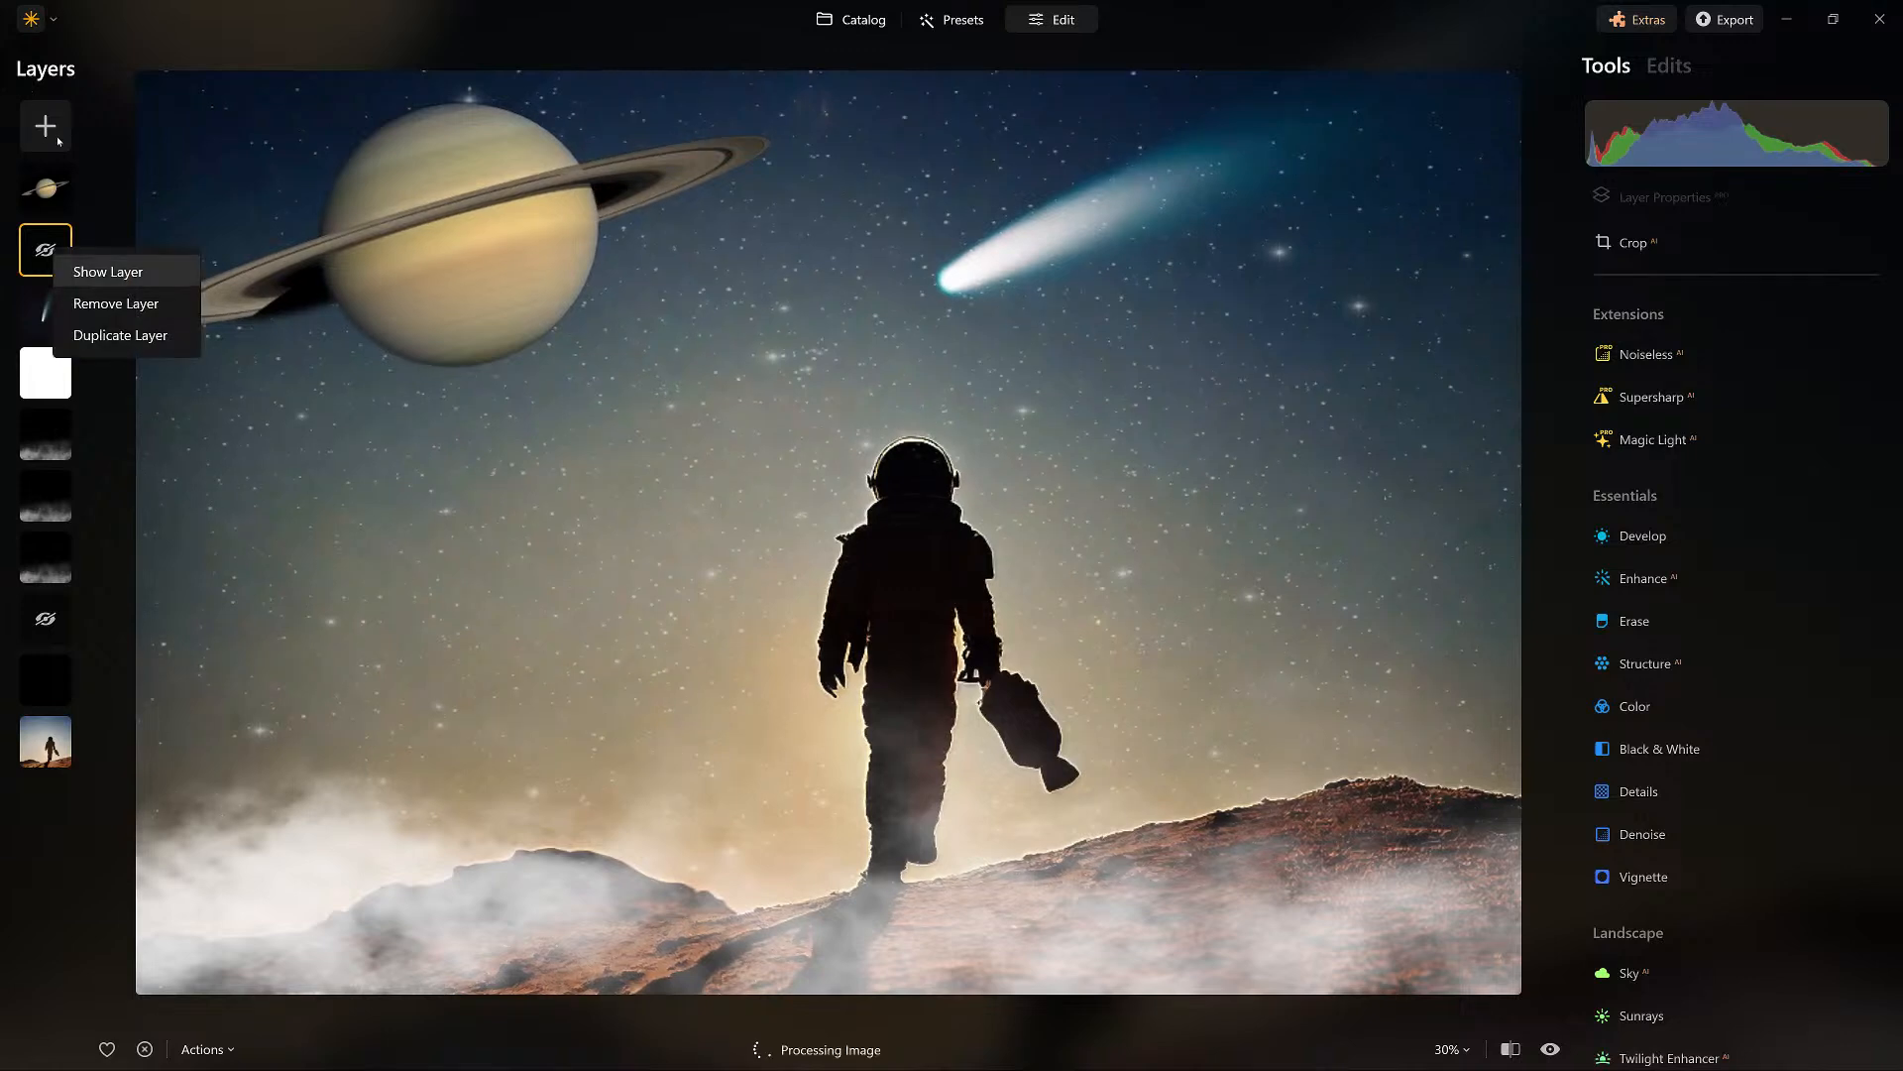
click(89, 267)
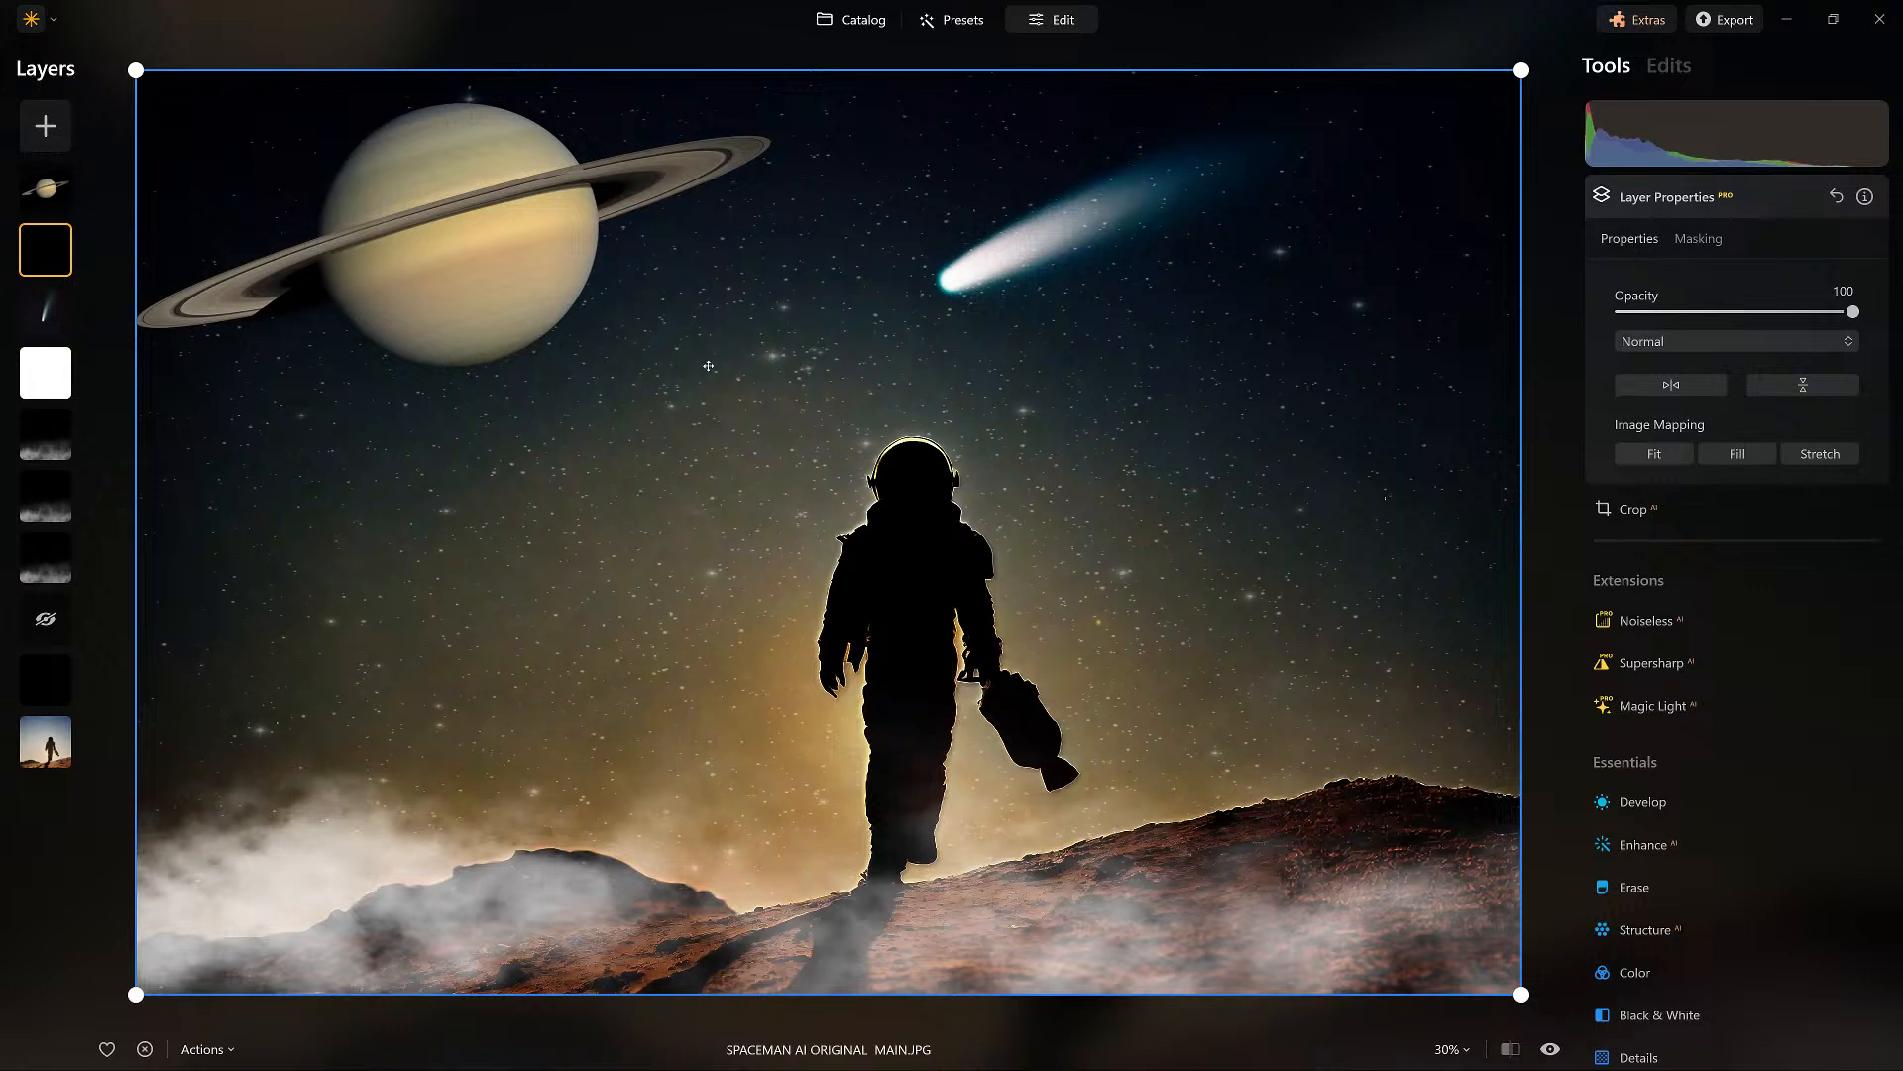
double_click(833, 93)
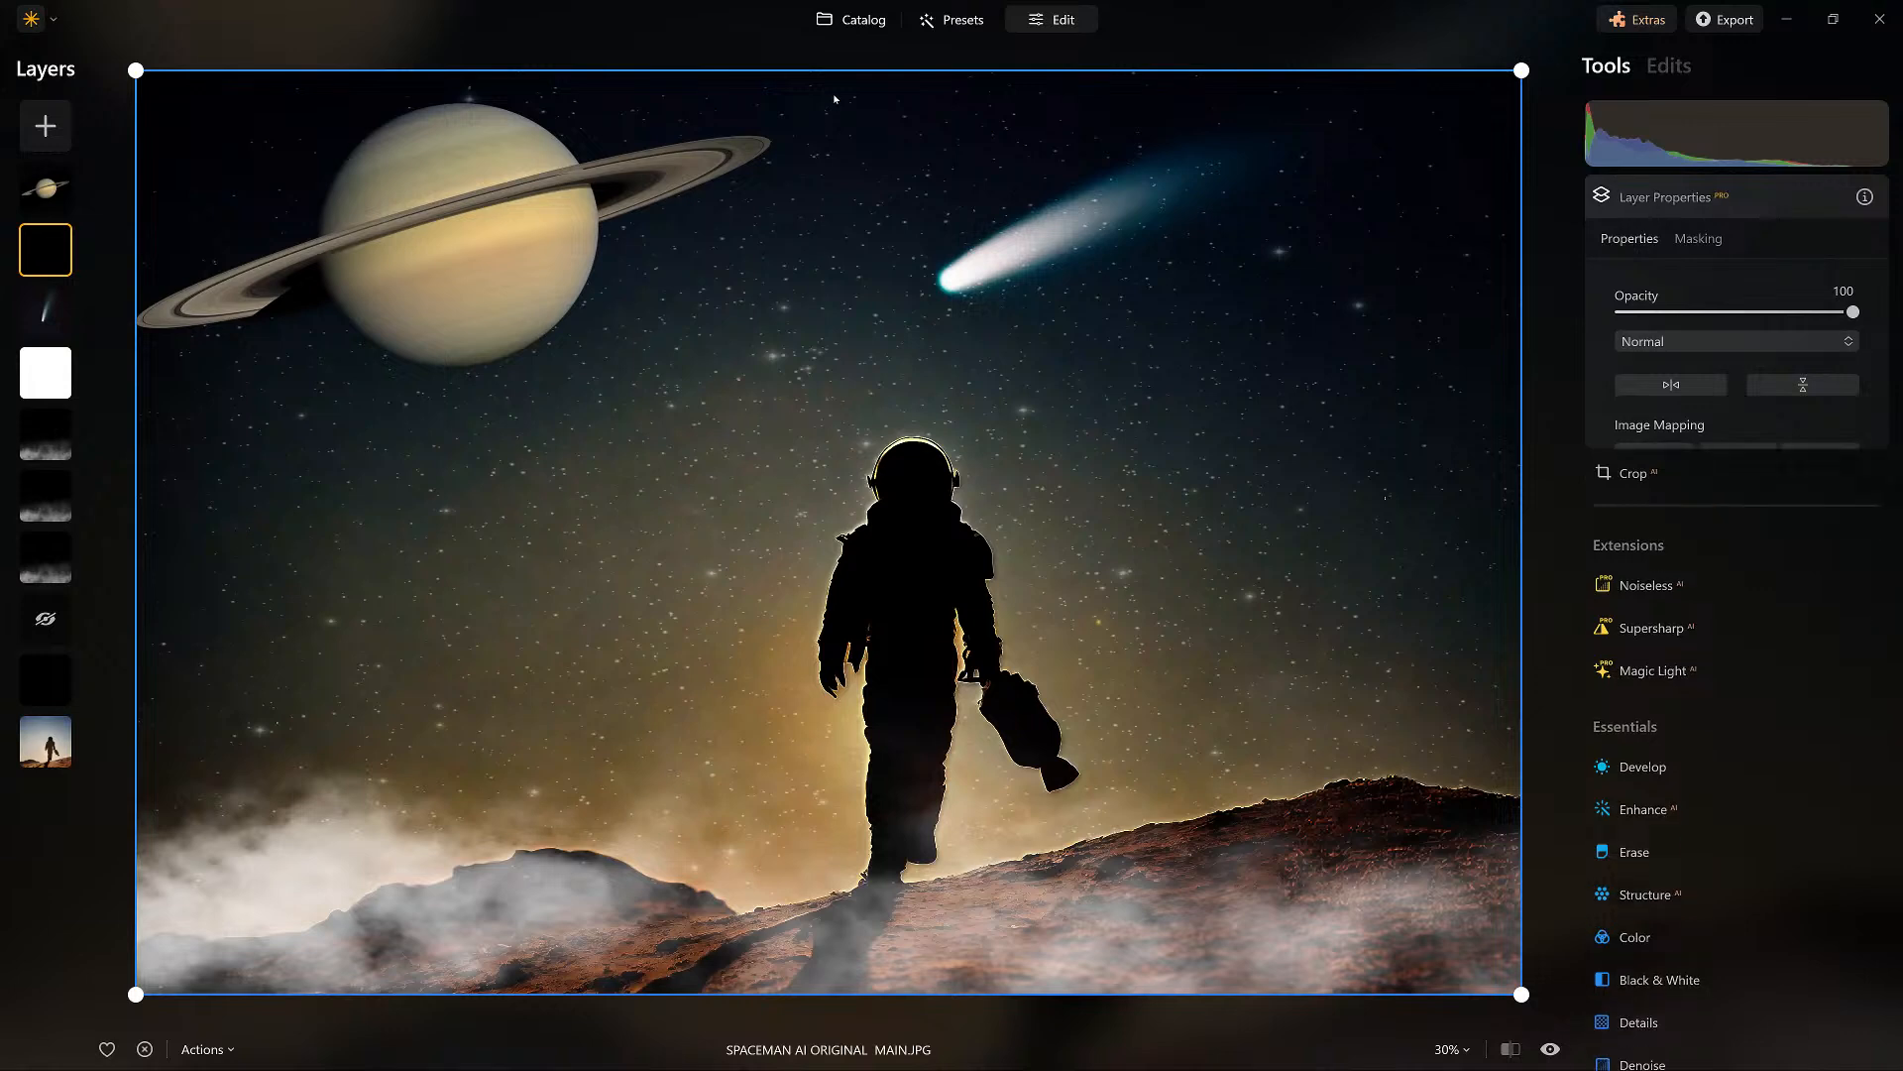
key(backslash)
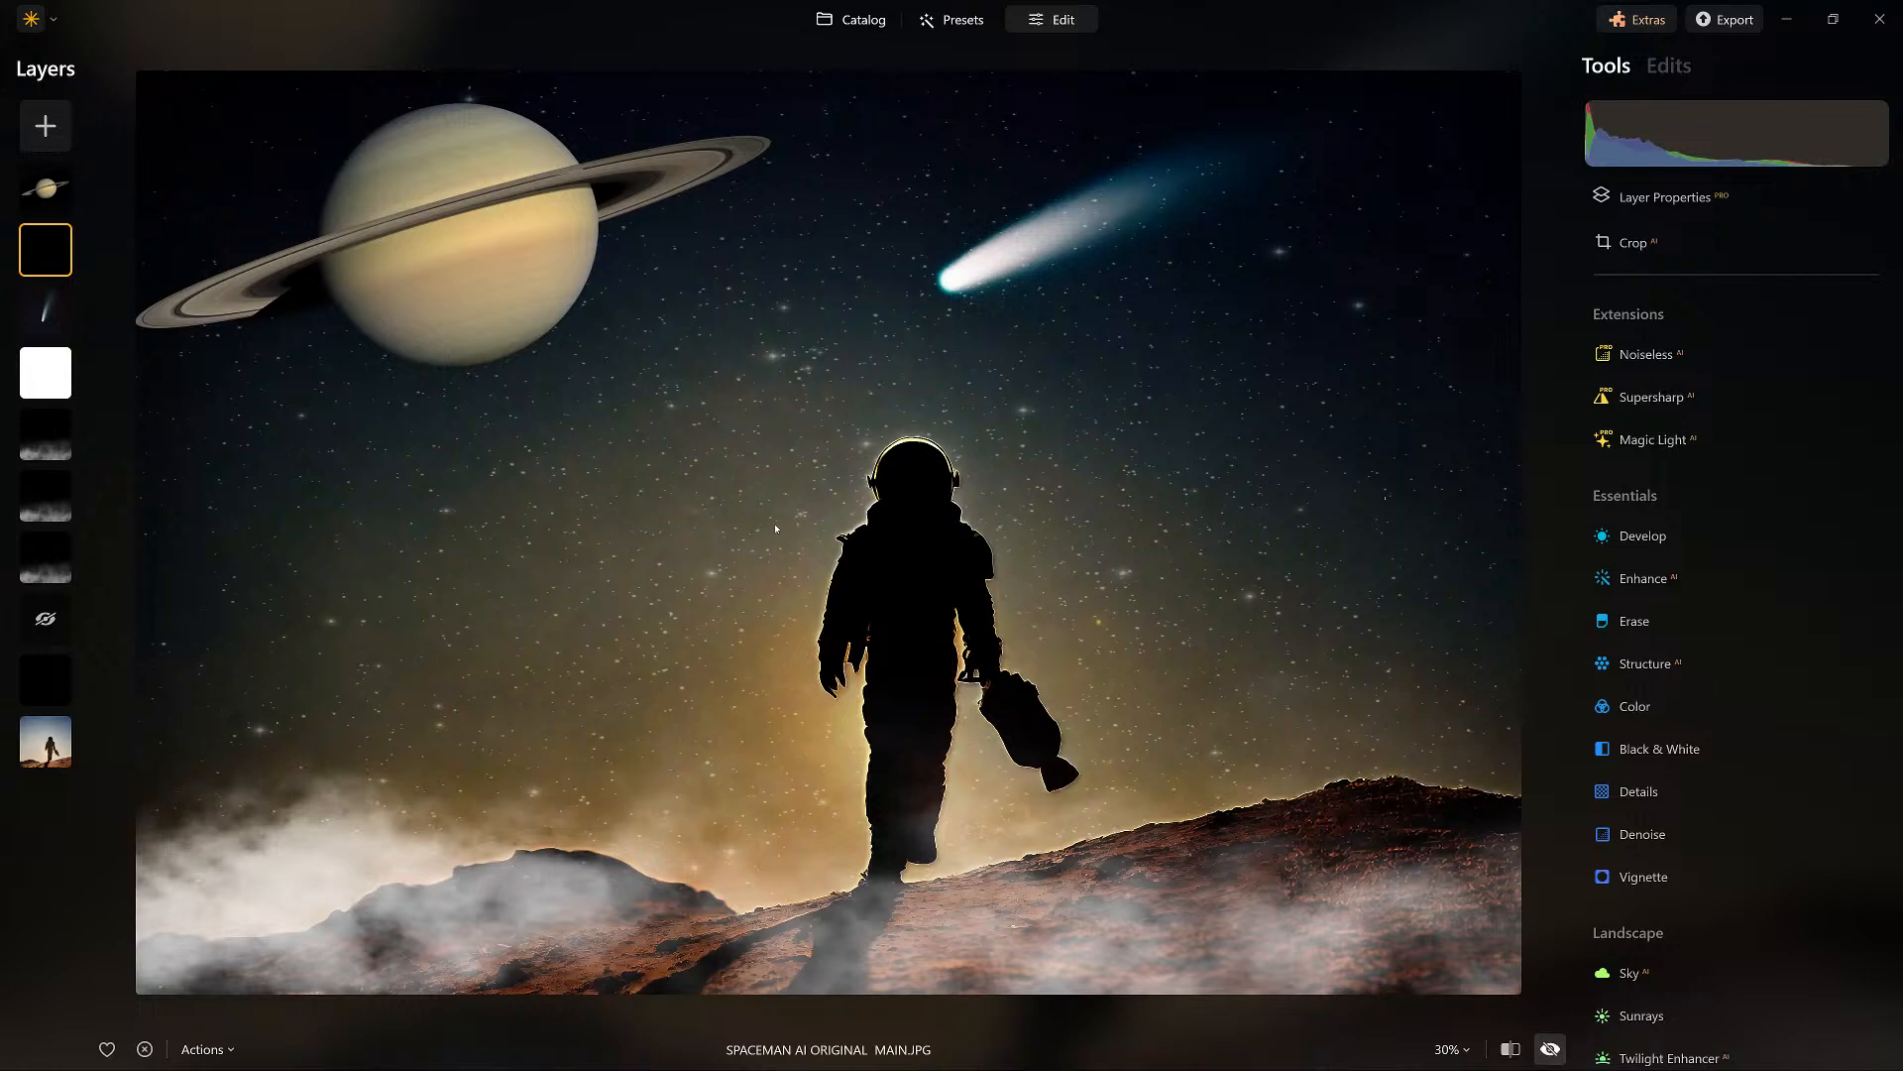
key(backslash)
click(45, 189)
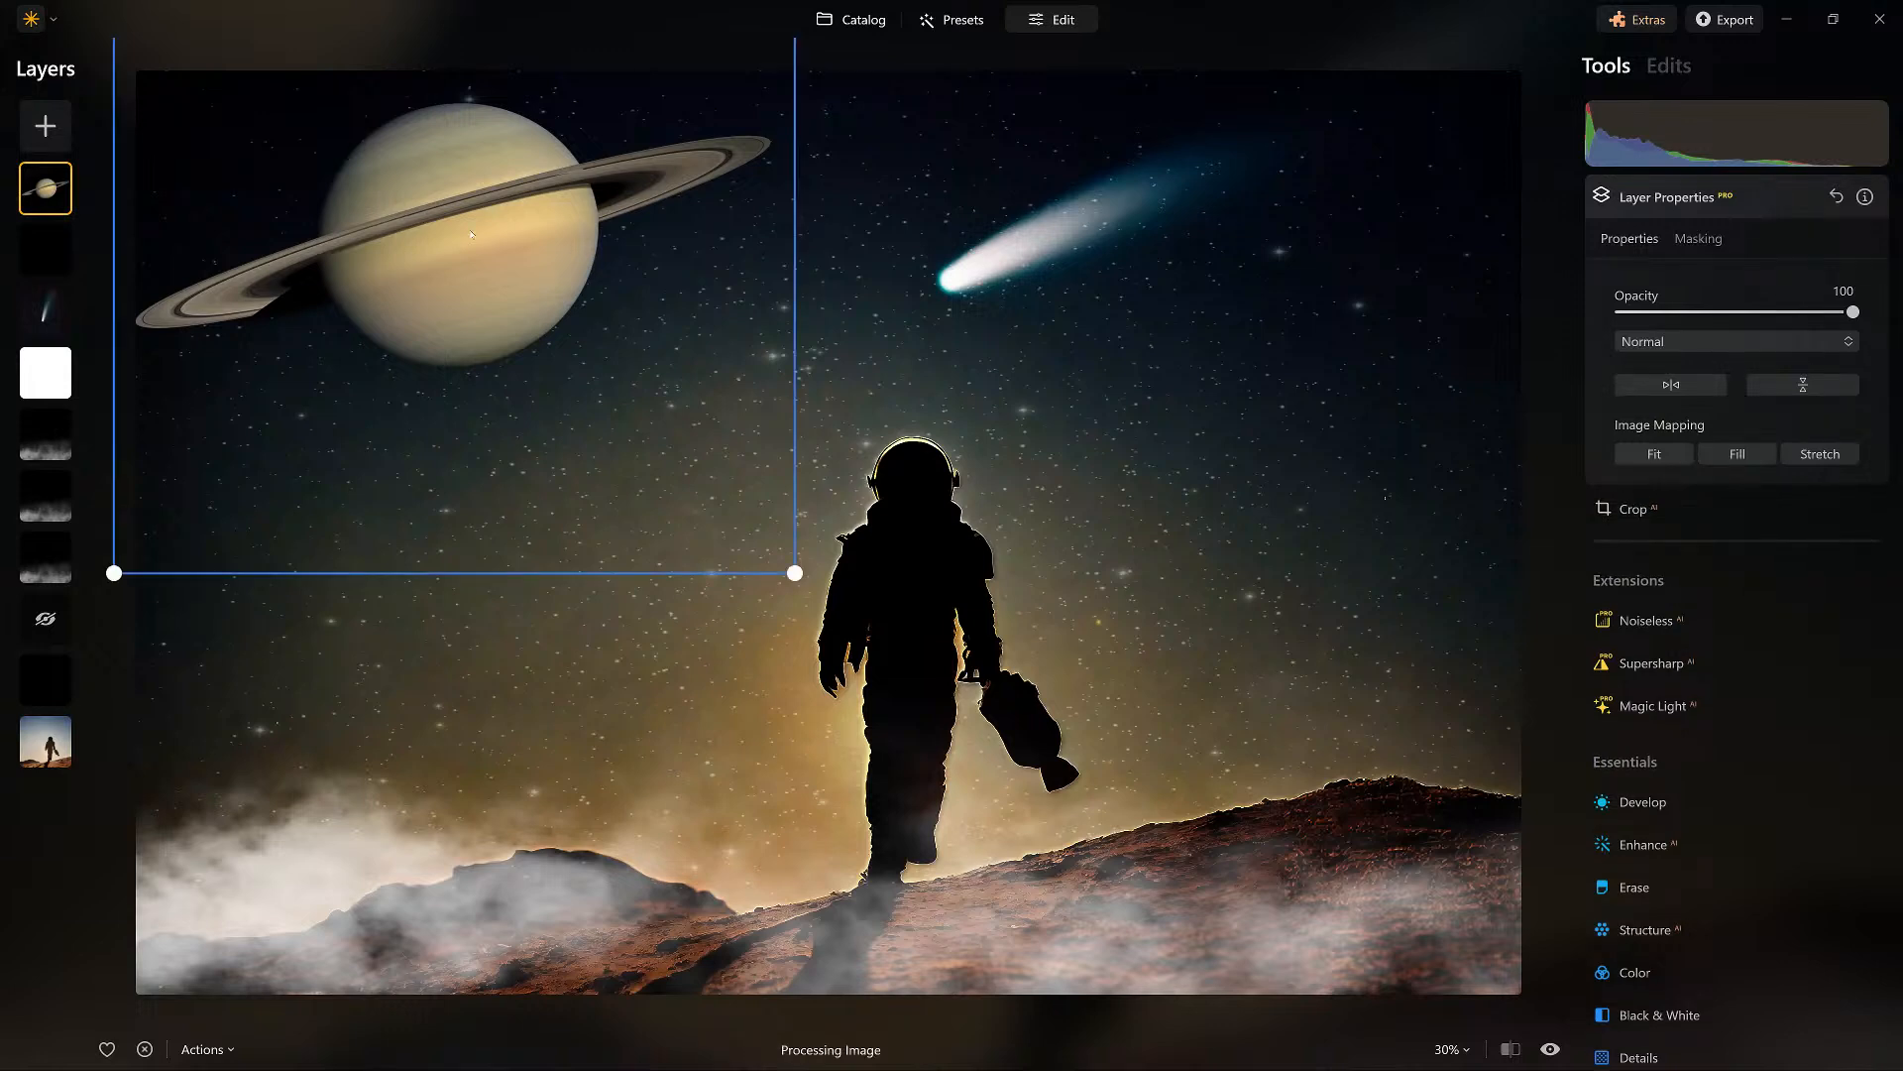
Return to the catalog, open the spaceman composite in single-image view, and revert it to the original photo.
key(g)
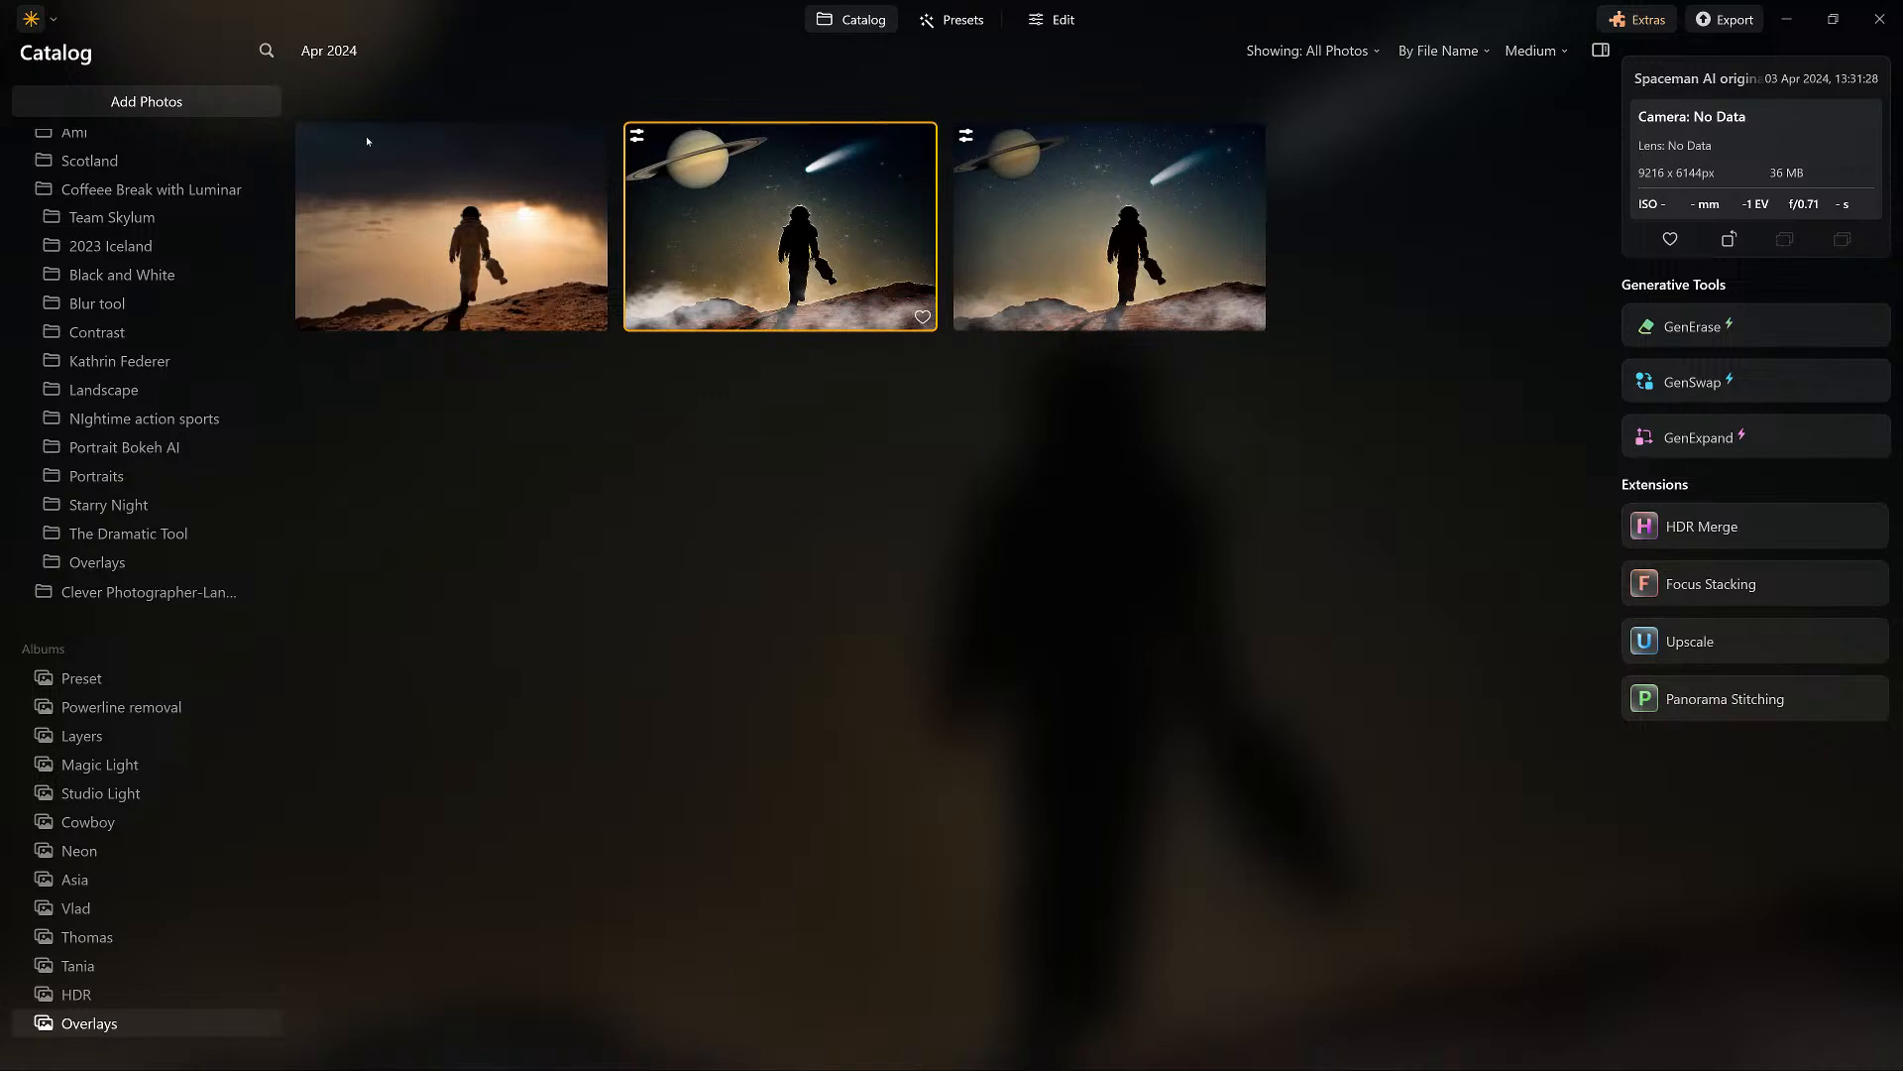
key(space)
click(412, 1050)
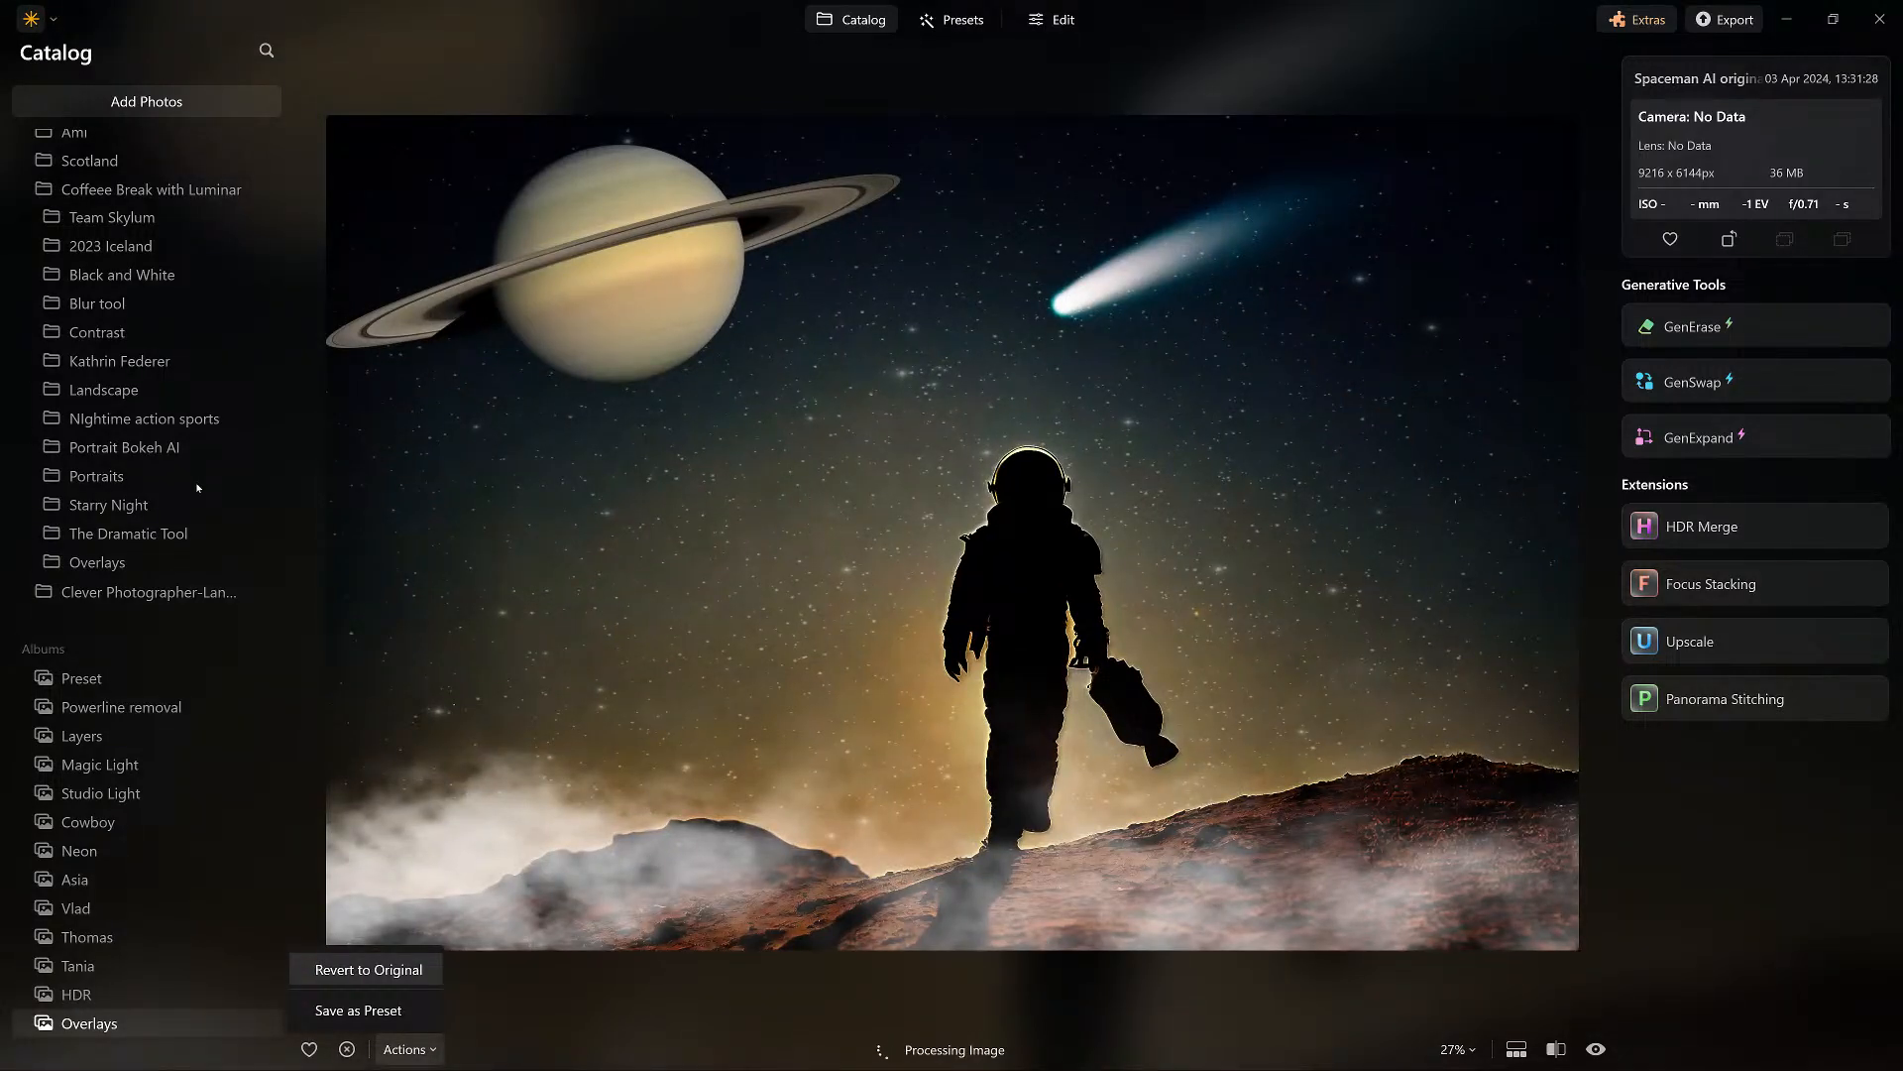
click(389, 964)
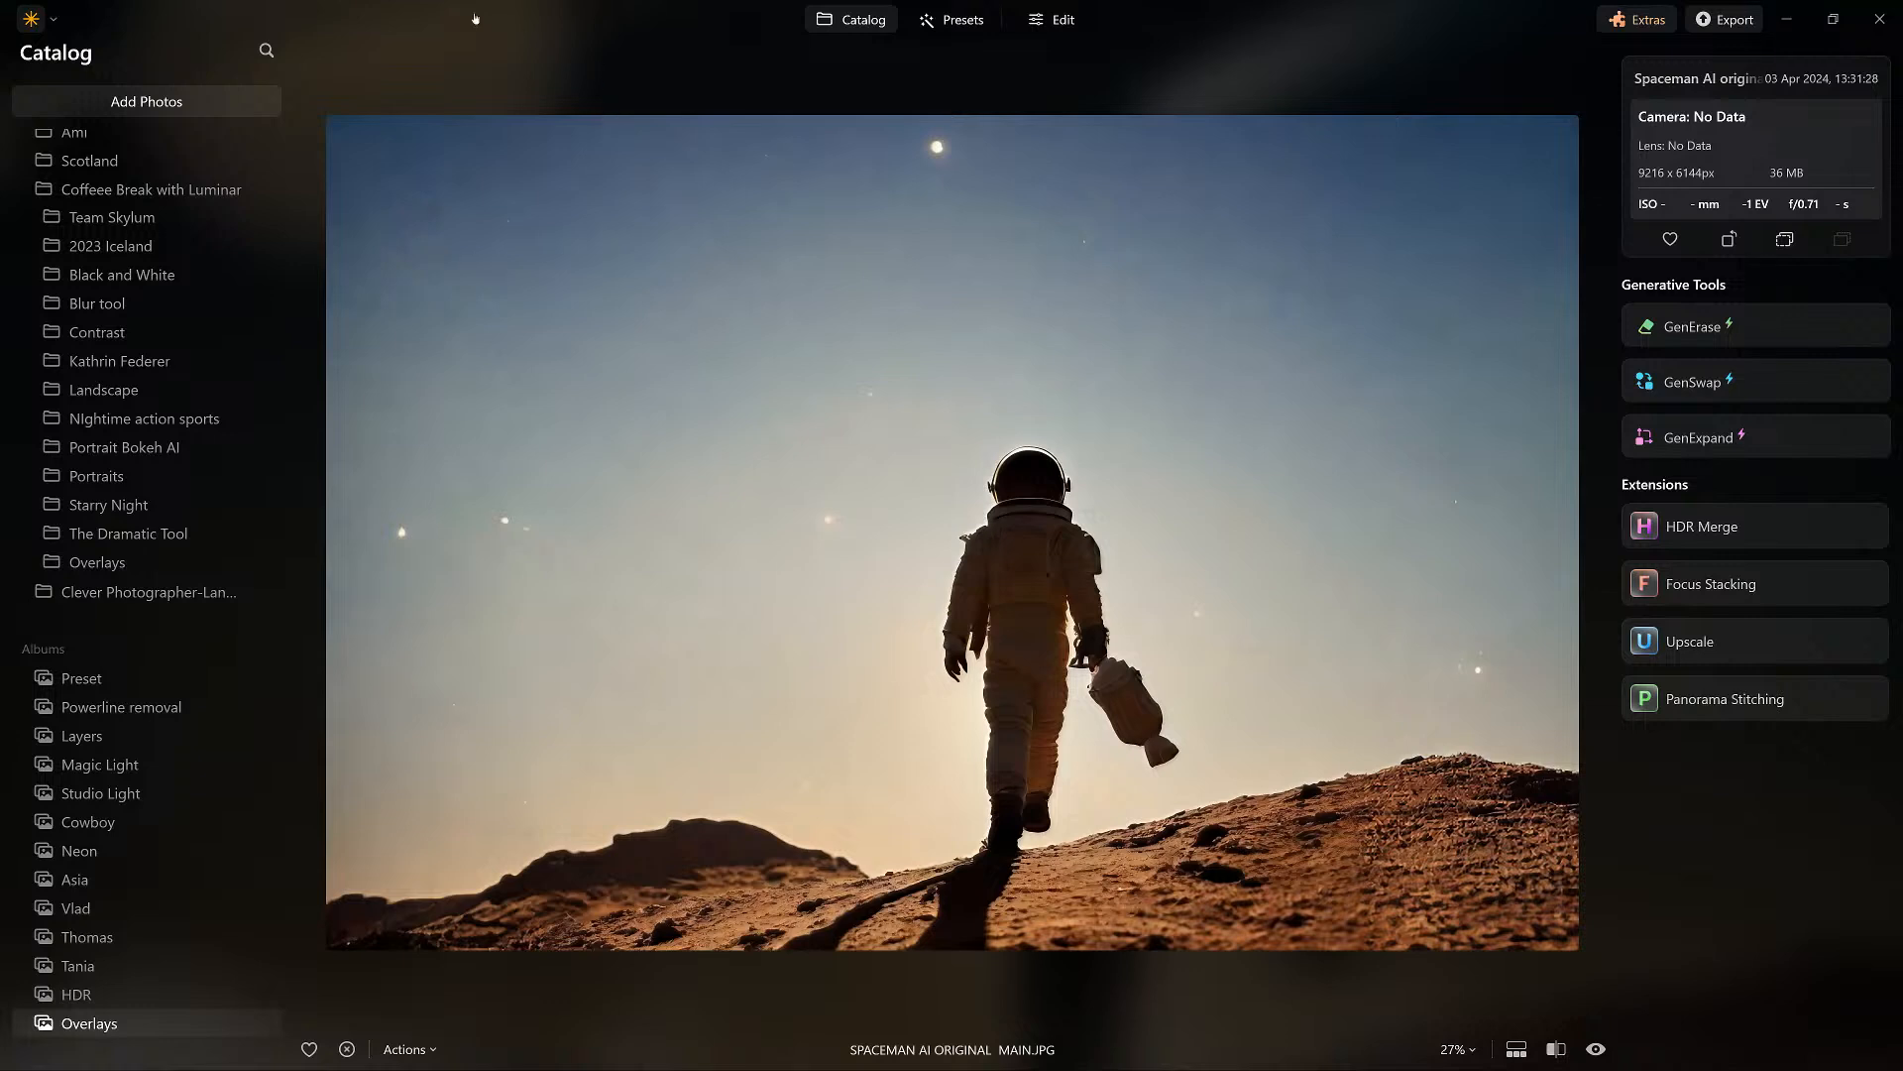
Browse the available presets for the reverted spaceman photo.
click(949, 20)
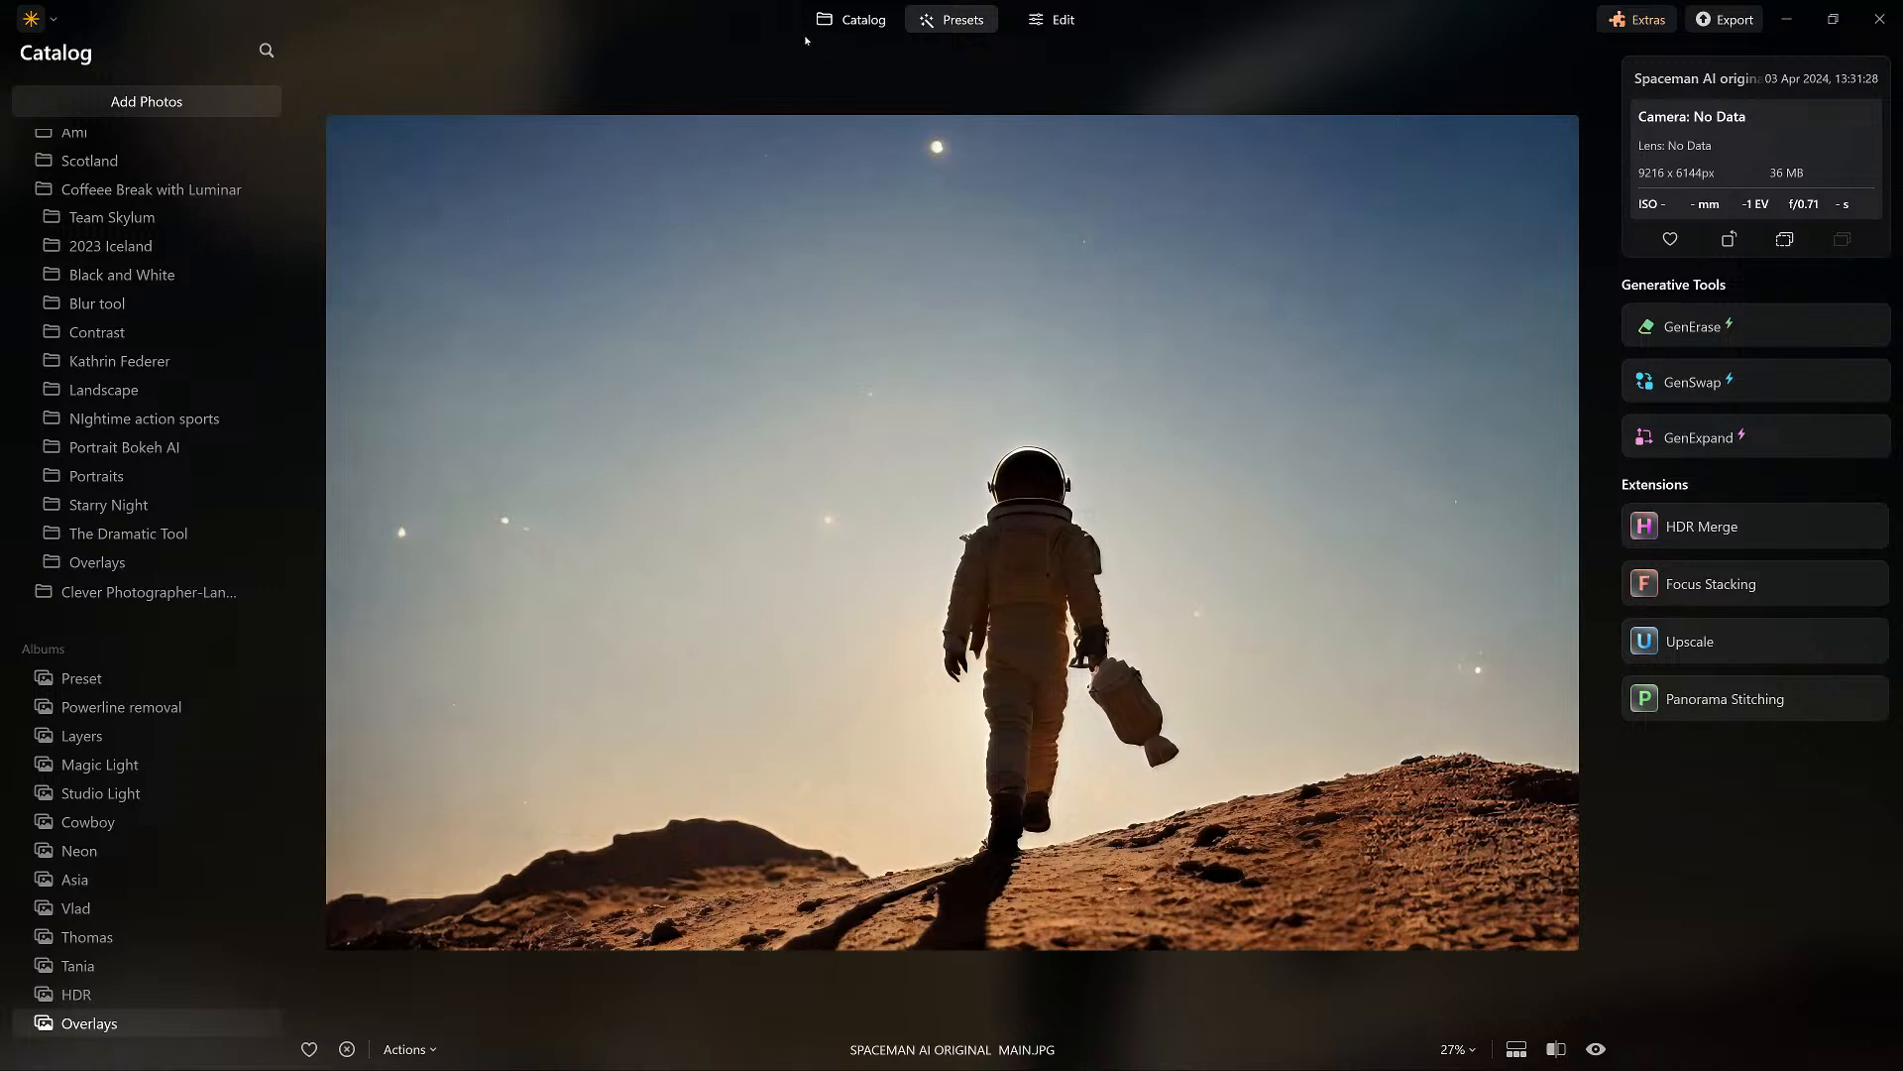
scroll(1681, 131, down, 15)
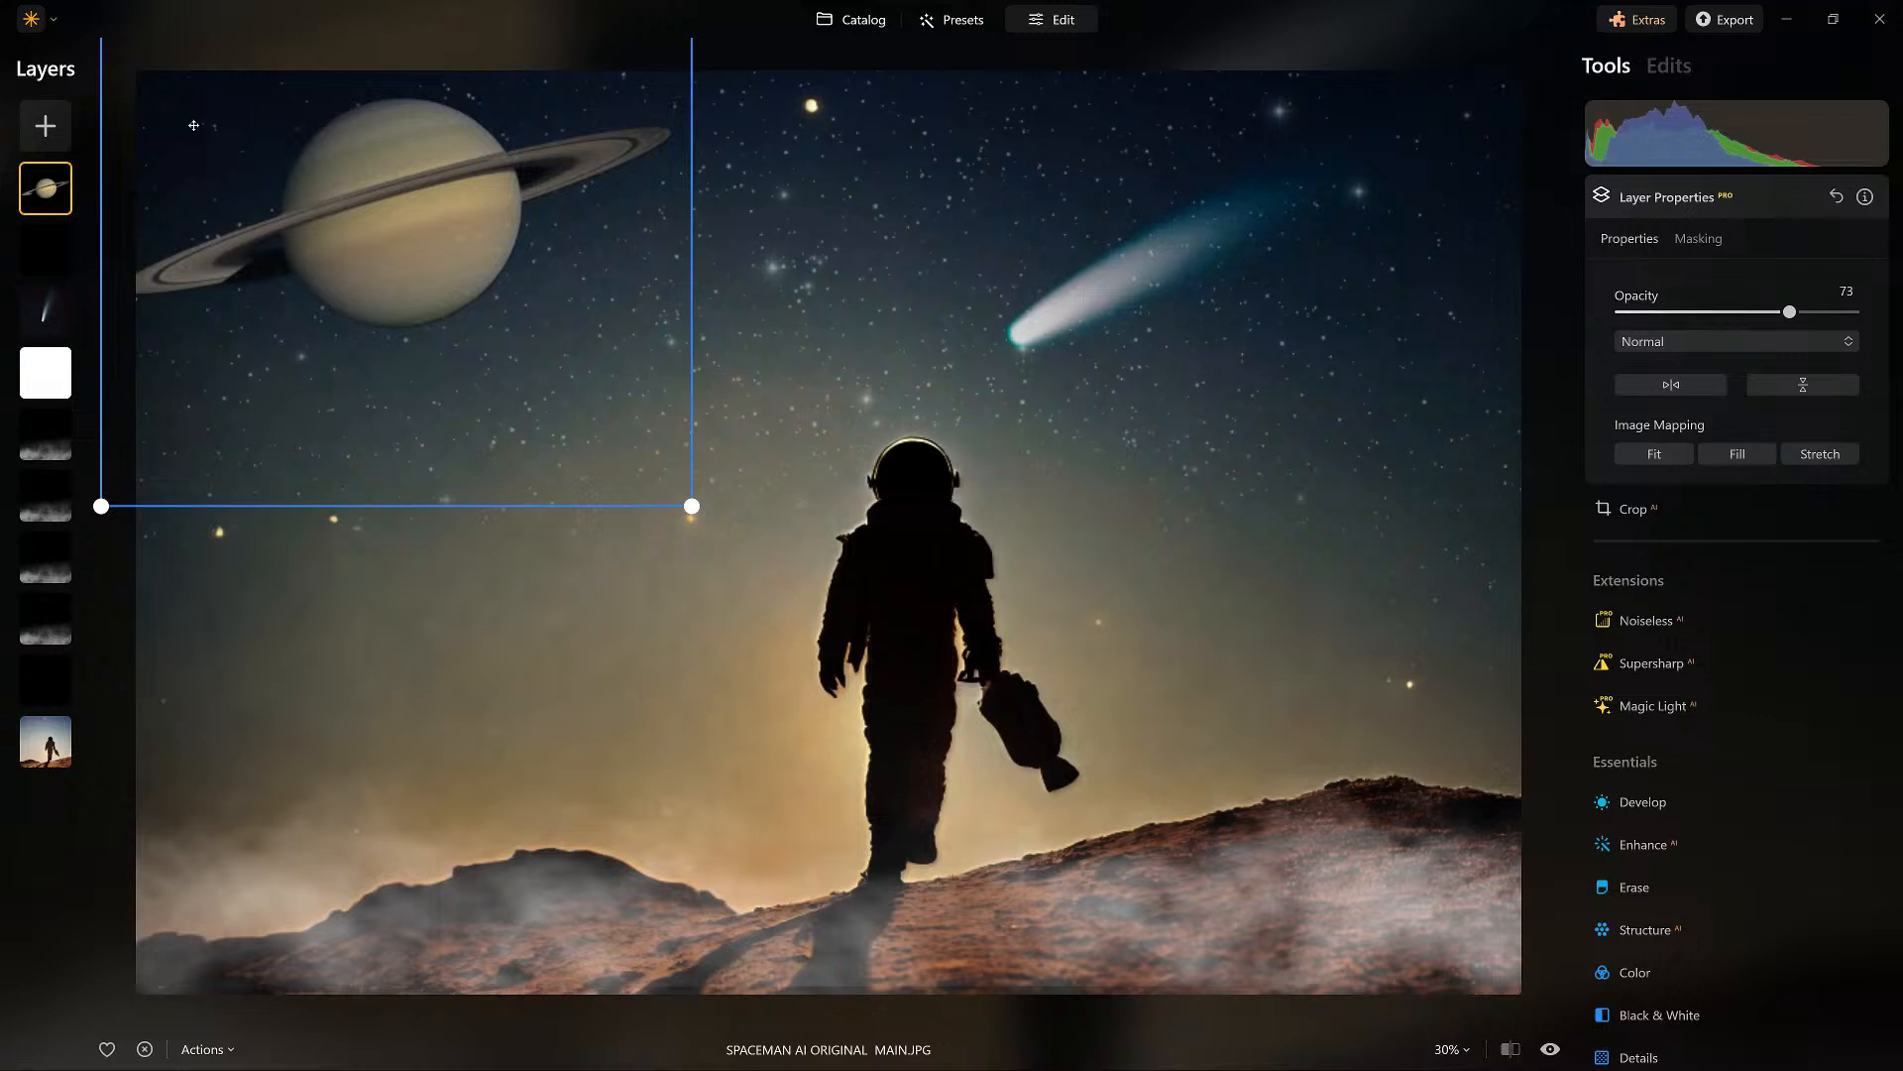
Set the Saturn layer's opacity to 100 and select the black Soft Light layer beneath it.
drag(1789, 313, 1854, 312)
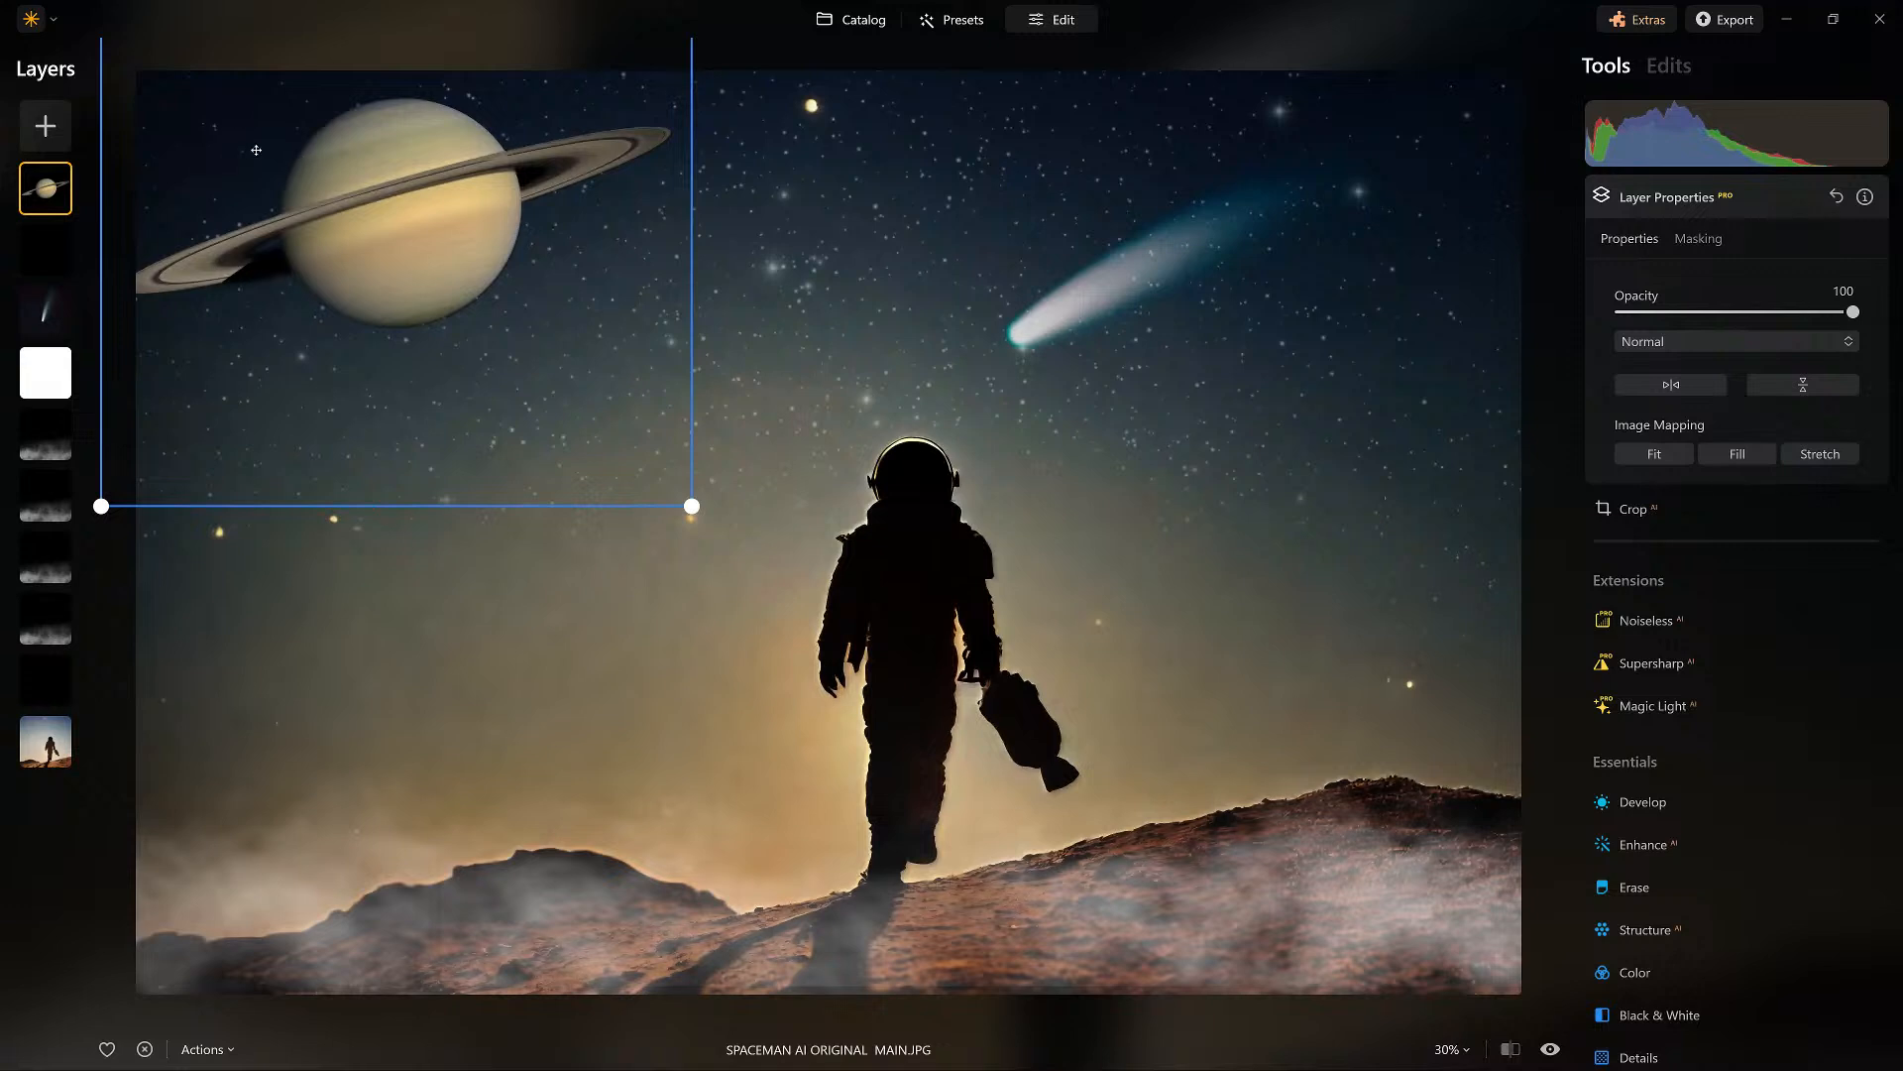
click(312, 277)
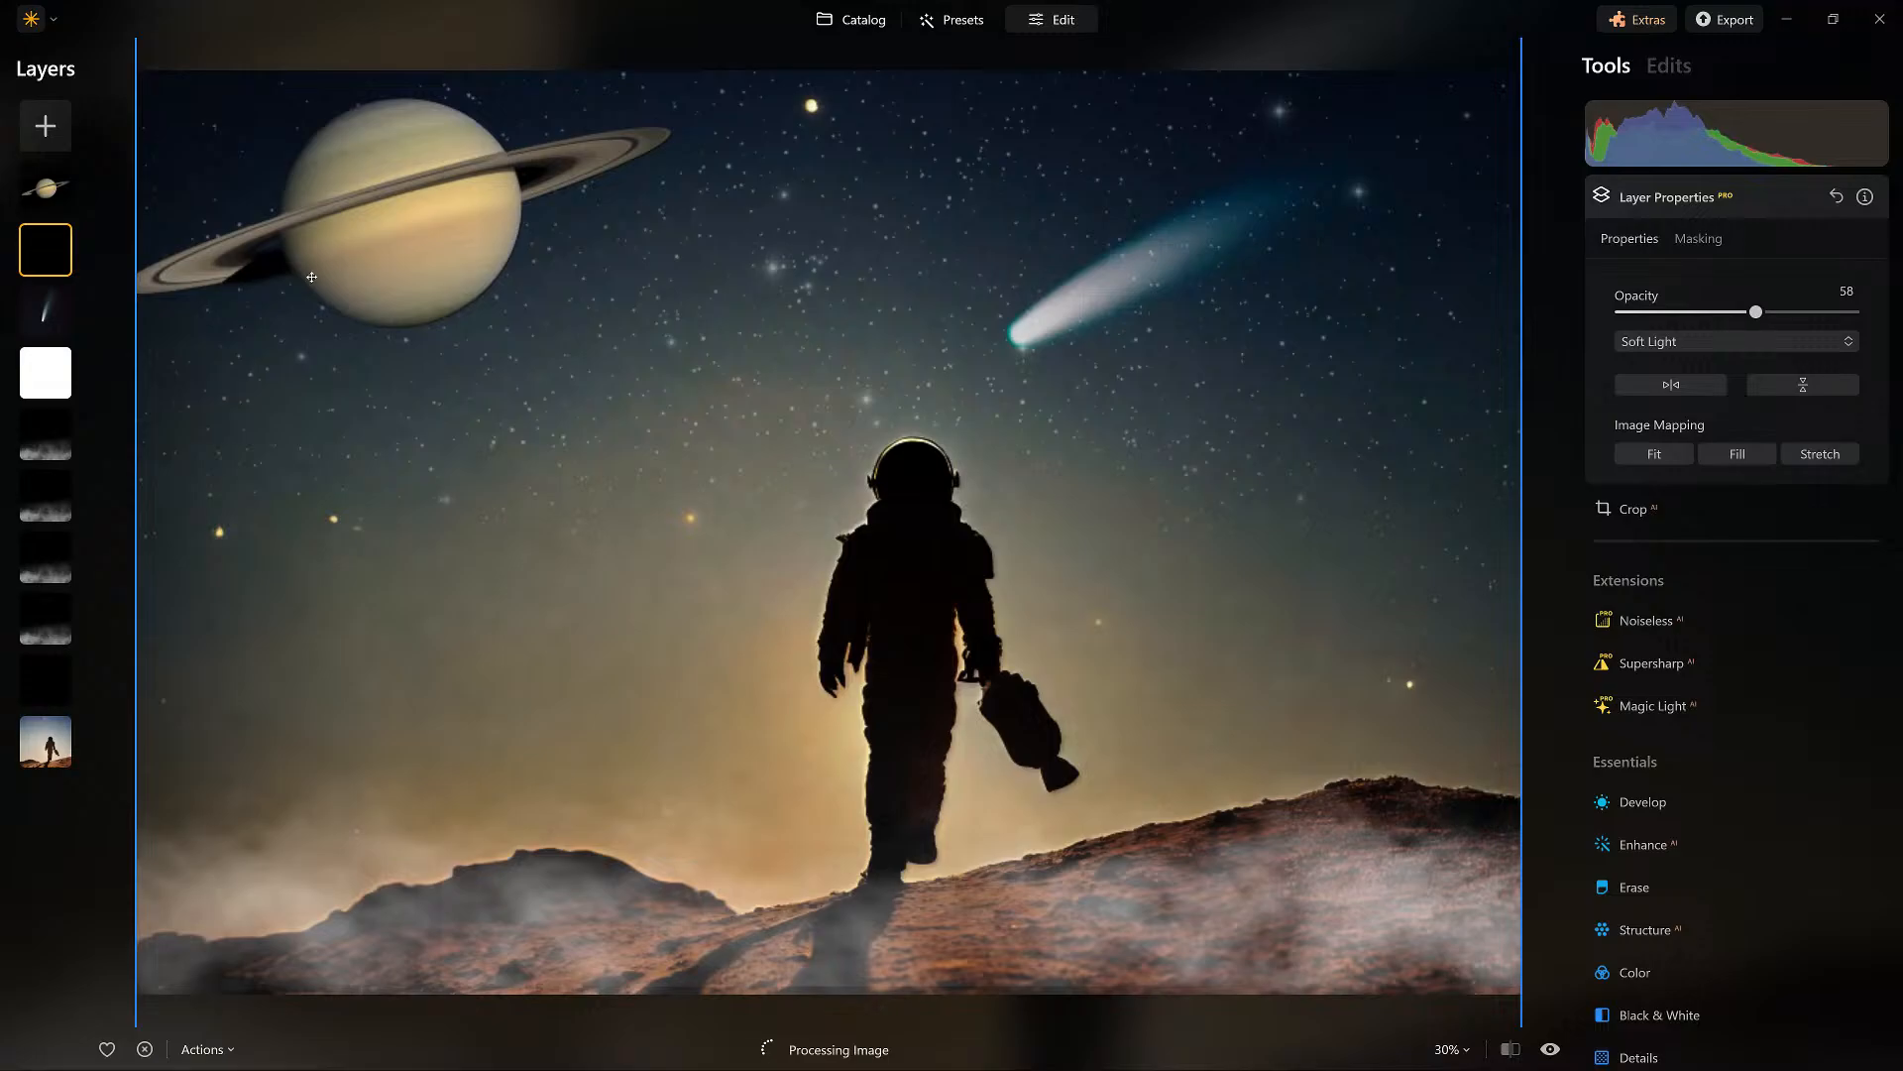